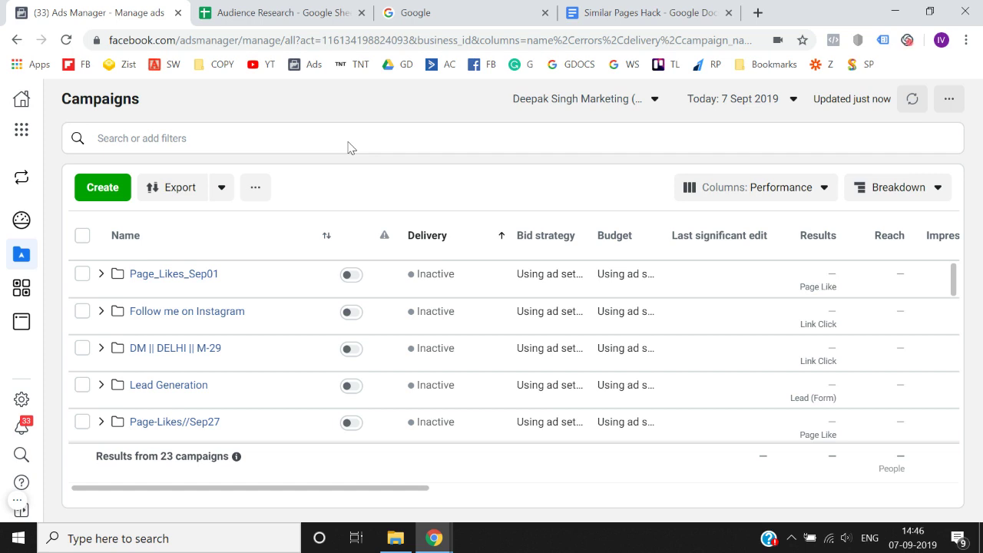
Switch to the Audience Research spreadsheet and look over the NICHE row above the table
left_click(273, 13)
left_click(301, 273)
key("Left")
key("Left")
key("Left")
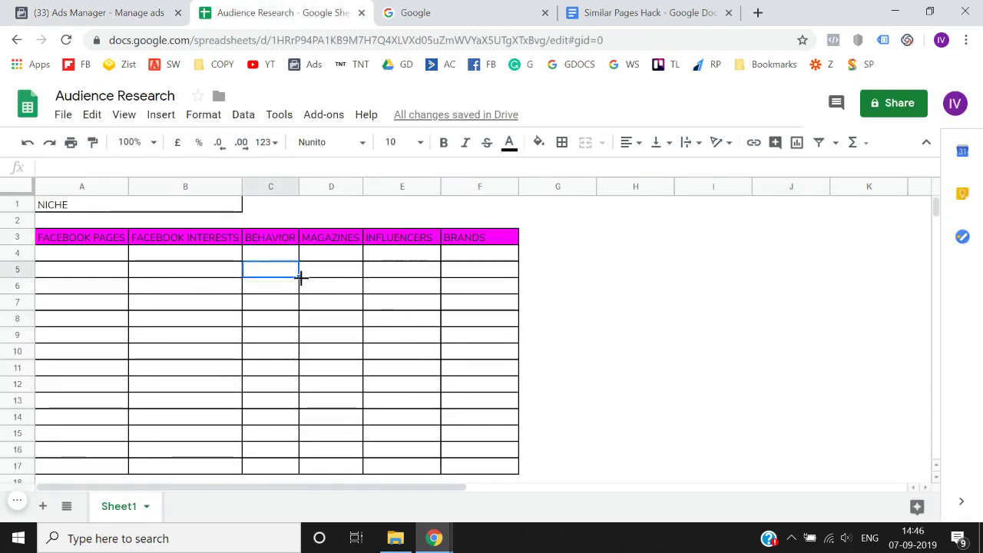
key("Up")
key("Up")
key("Up")
key("Up")
key("shift+Right")
key("shift+Right")
key("shift+Right")
key("shift+Right")
key("shift+Right")
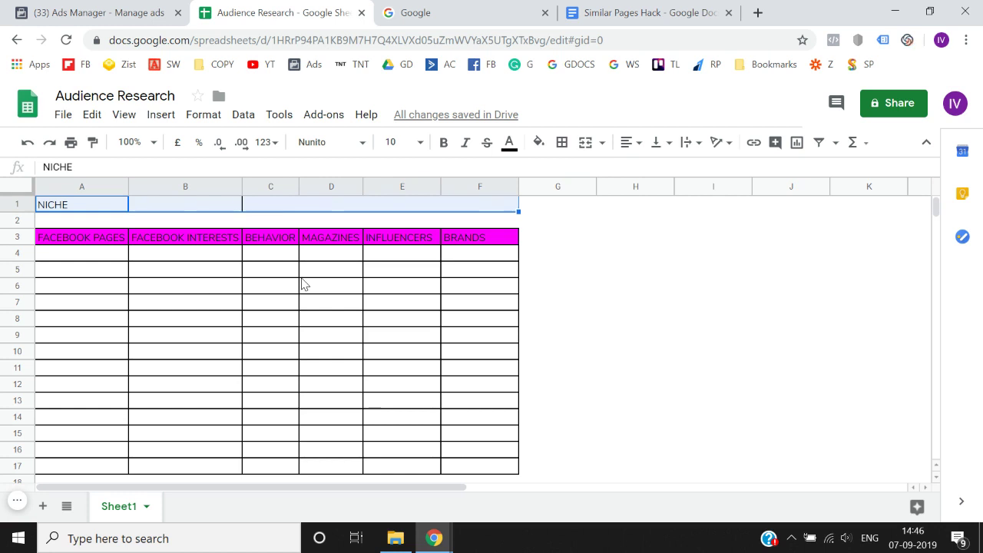
Review the table's column headers from FACEBOOK PAGES to BRANDS and the rows below them
key("Down")
key("Down")
key("shift+Right")
key("shift+Right")
key("shift+Right")
key("shift+Right")
key("shift+Right")
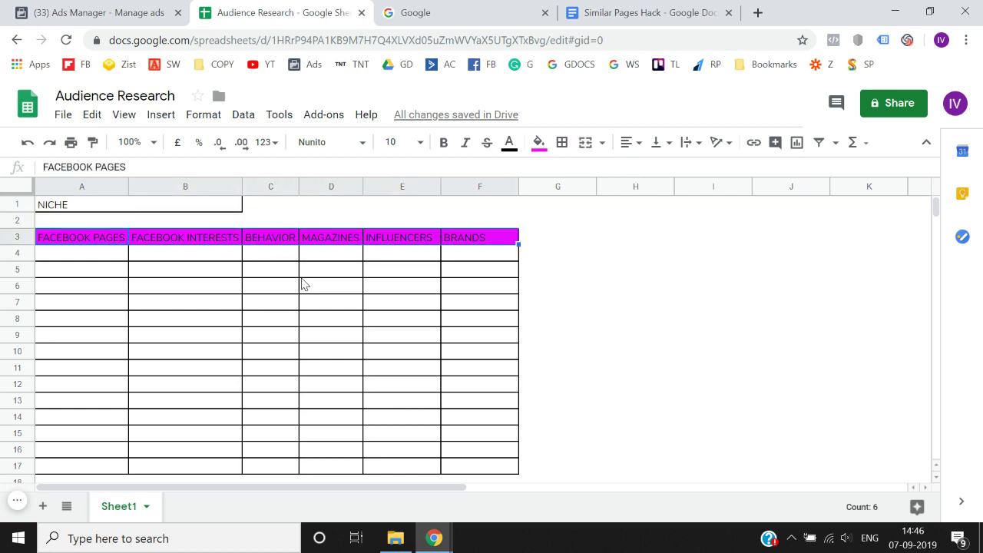
key("shift+Down")
key("shift+Down")
key("shift+Down")
key("shift+Down")
key("shift+Down")
key("shift+Down")
key("shift+Down")
key("shift+Down")
key("shift+Down")
key("shift+Down")
key("shift+Down")
key("shift+Down")
key("shift+Down")
key("shift+Down")
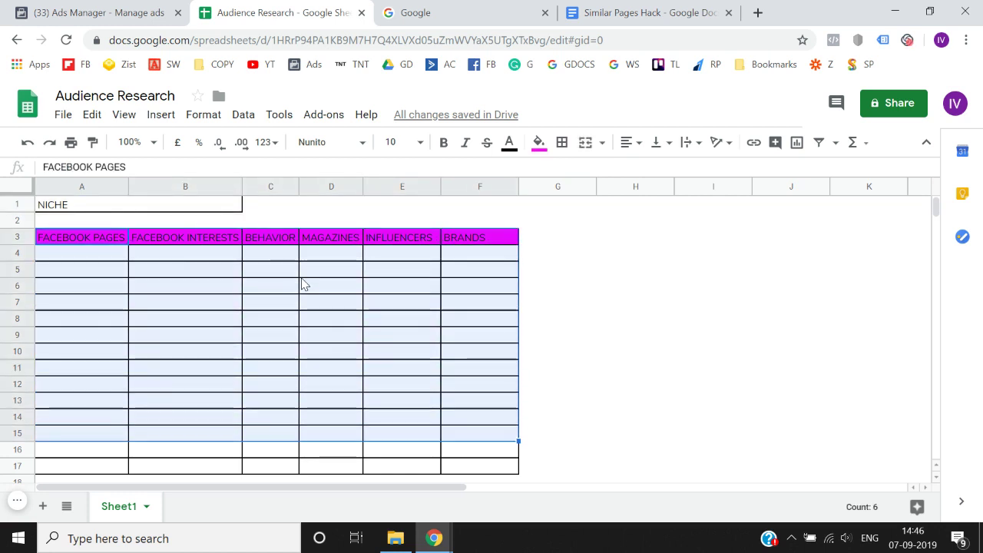
key("shift+Up")
key("shift+Up")
key("shift+Up")
key("shift+Up")
key("shift+Up")
key("shift+Up")
key("shift+Up")
key("shift+Up")
key("shift+Up")
key("shift+Up")
key("shift+Up")
key("shift+Up")
key("shift+Up")
key("shift+Up")
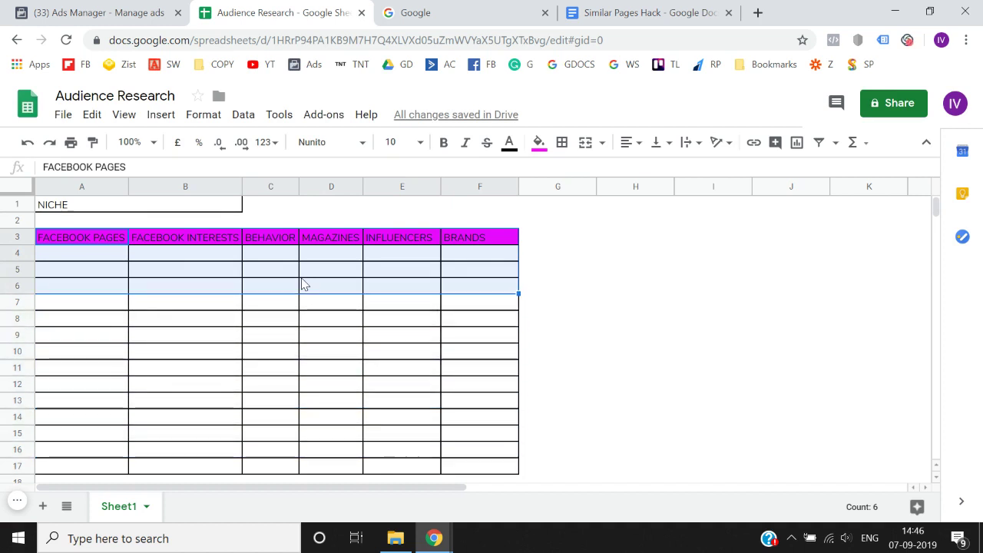
key("Up")
key("Up")
key("shift+Right")
key("shift+Right")
key("shift+Right")
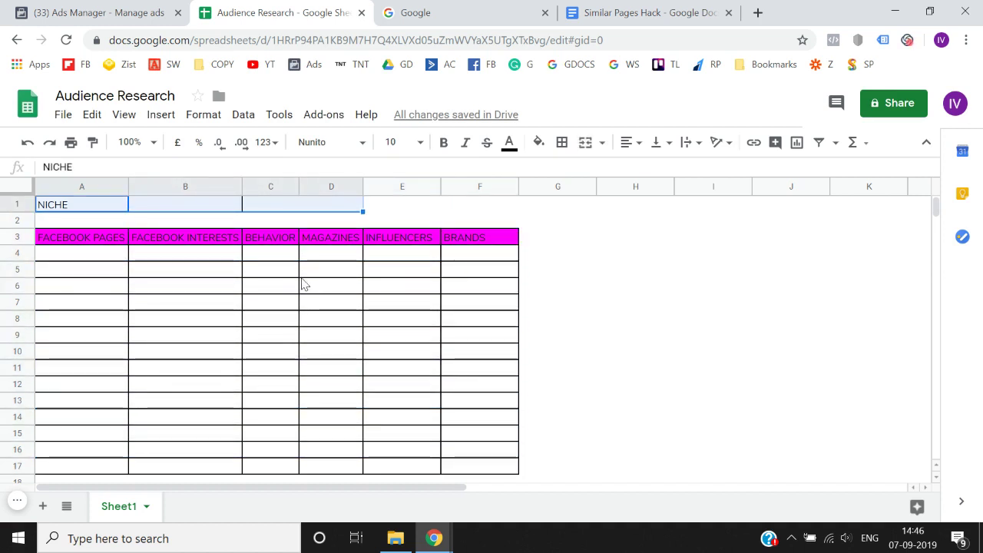
key("Left")
key("shift+Right")
key("shift+Right")
key("shift+Right")
key("shift+Right")
key("shift+Right")
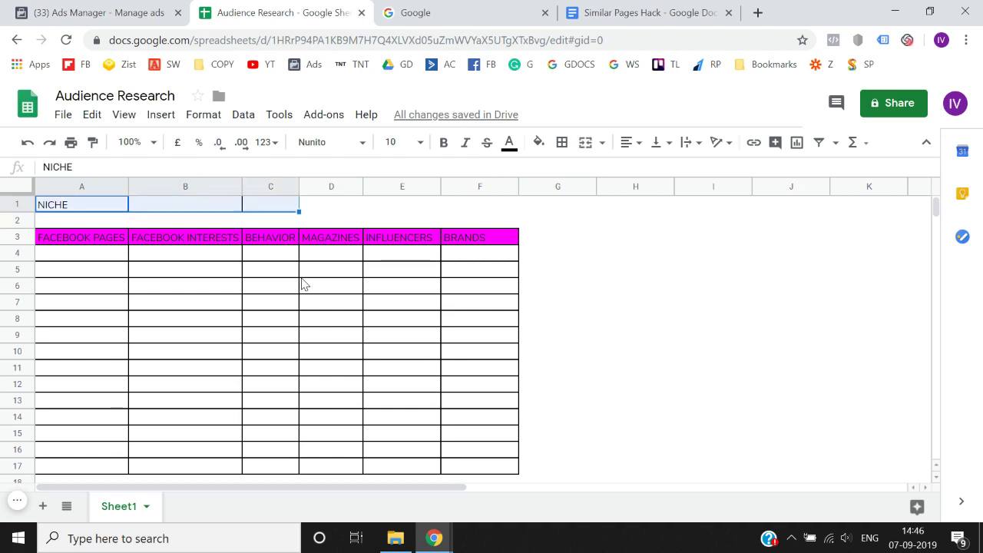
key("shift+Down")
key("shift+Down")
key("shift+Down")
key("shift+Down")
key("shift+Down")
key("shift+Down")
key("shift+Down")
key("shift+Down")
key("shift+Down")
key("shift+Down")
key("shift+Down")
key("shift+Down")
key("shift+Down")
key("shift+Down")
key("shift+Down")
key("shift+Down")
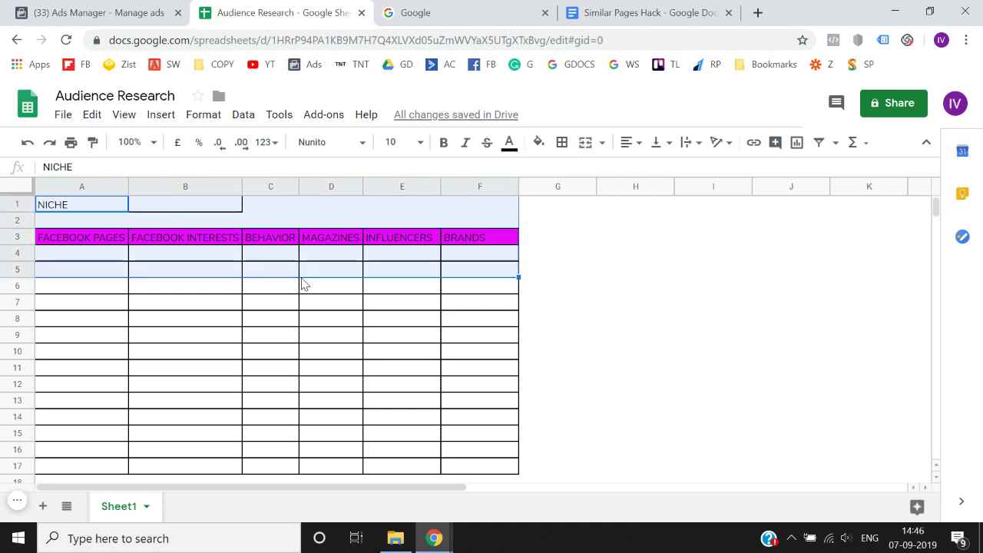
key("Left")
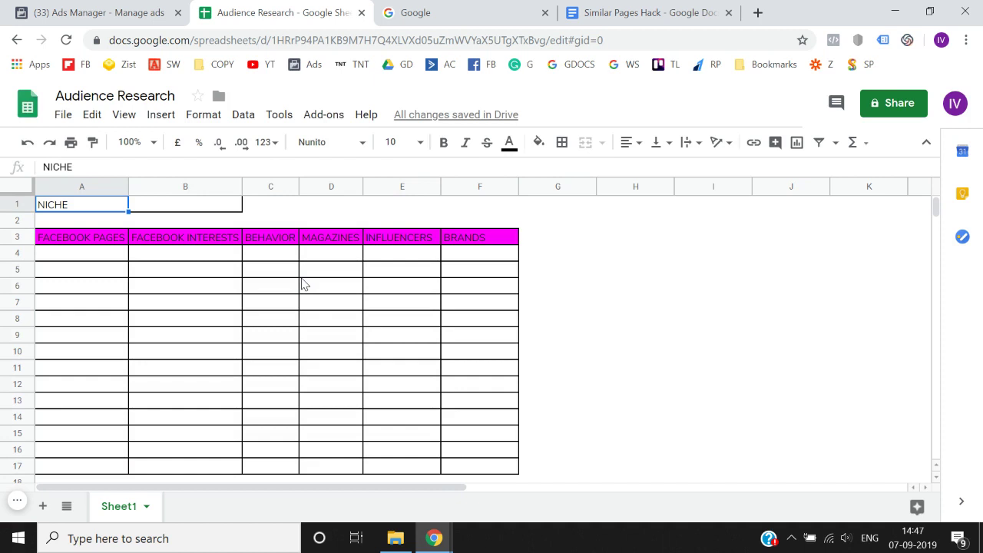
key("Right")
key("Left")
key("shift+Right")
key("shift+Right")
key("Left")
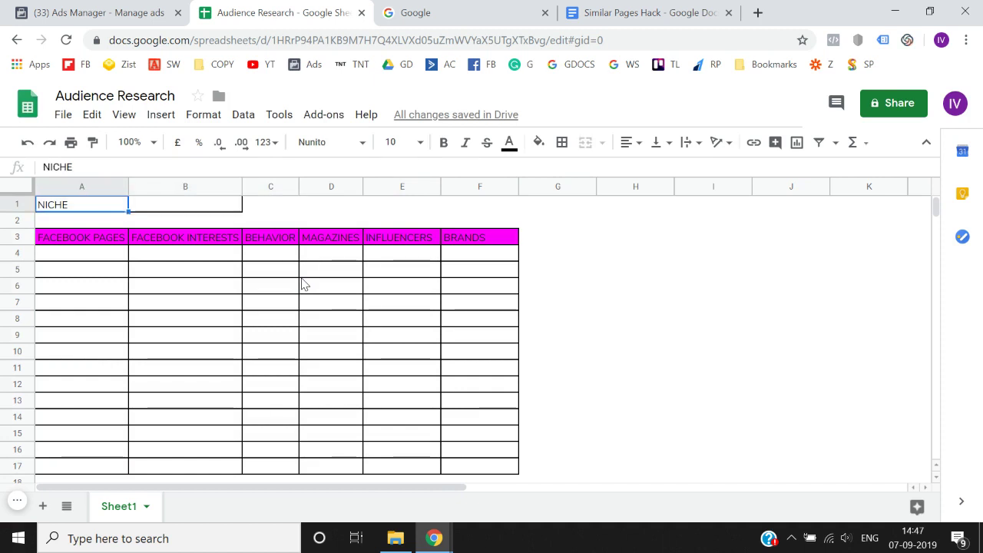
key("shift+Right")
key("Left")
key("shift+Right")
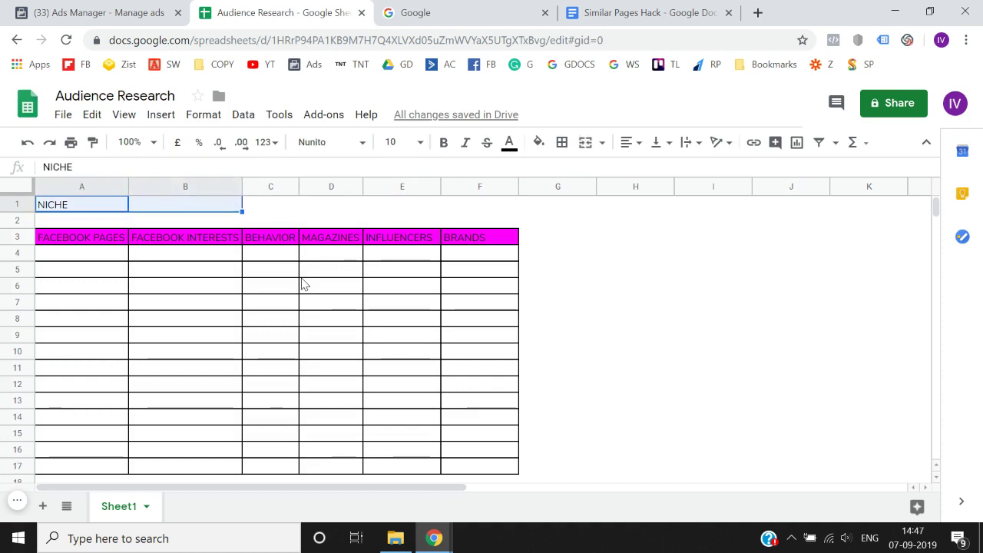
key("shift+Right")
key("Left")
key("shift+Right")
key("shift+Right")
key("Left")
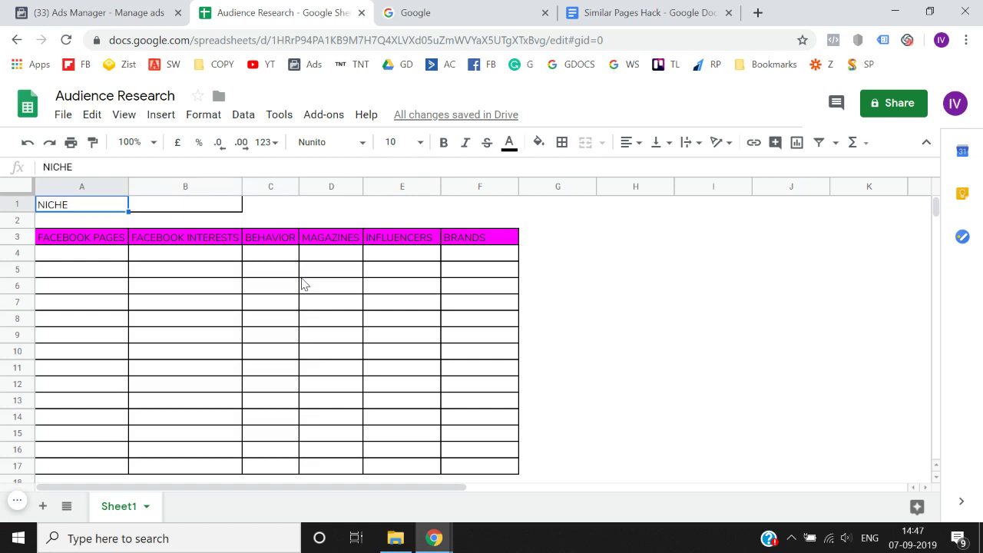
key("shift+Right")
key("shift+Right")
key("Left")
Enter Bodybuilding as the niche in cell B1
key("Right")
key("Right")
key("Left")
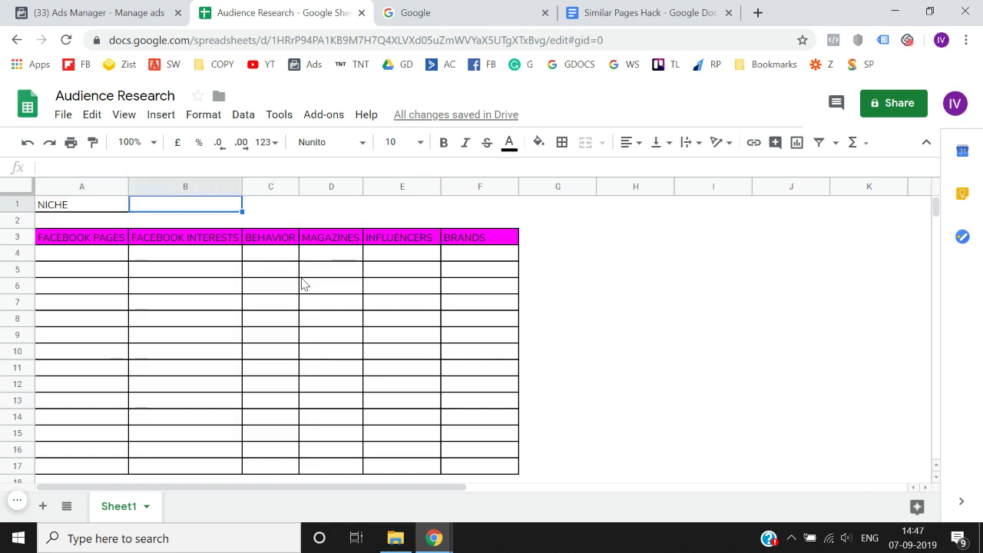
type("Bodybu")
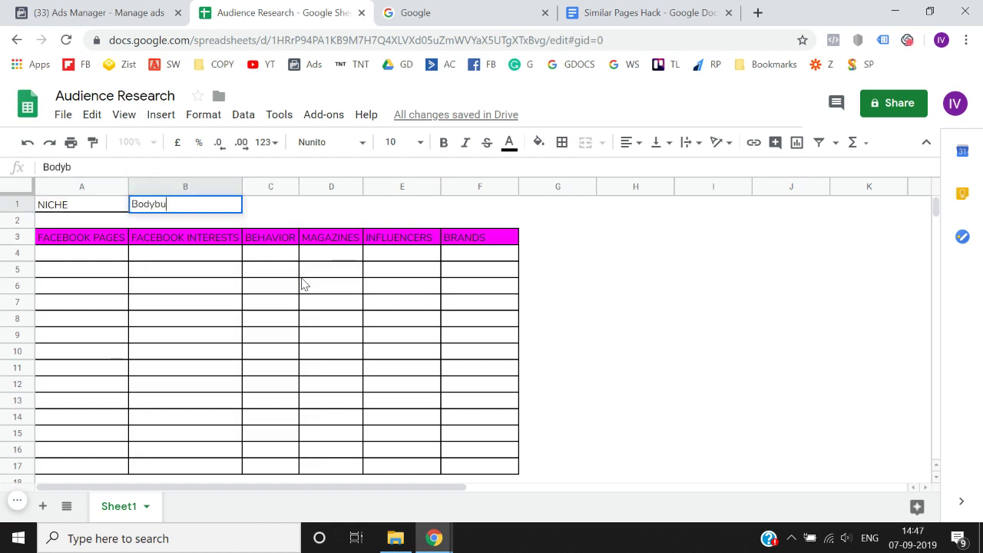
type("ilding")
key("Return")
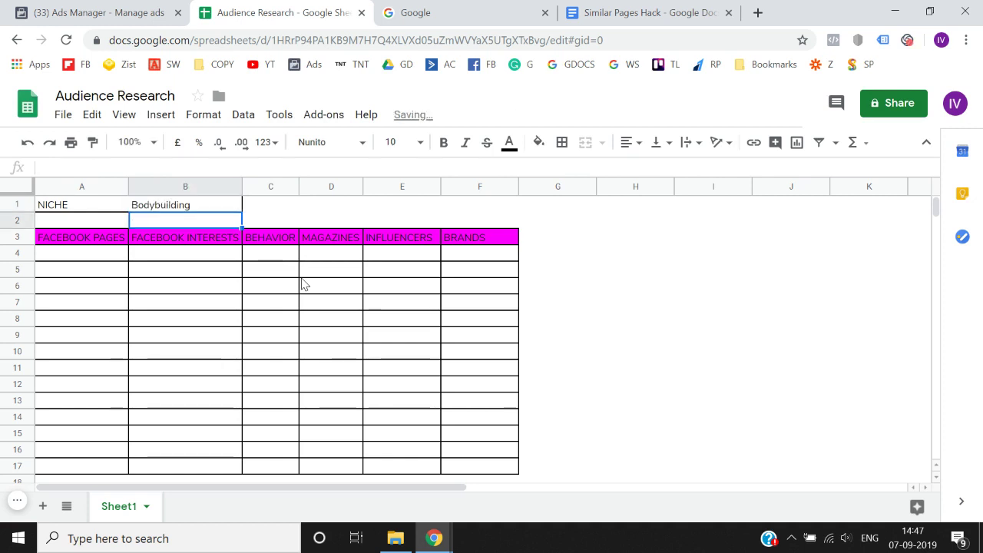
Examine which audience categories the row 3 headers cover for the Bodybuilding niche
key("Down")
key("Left")
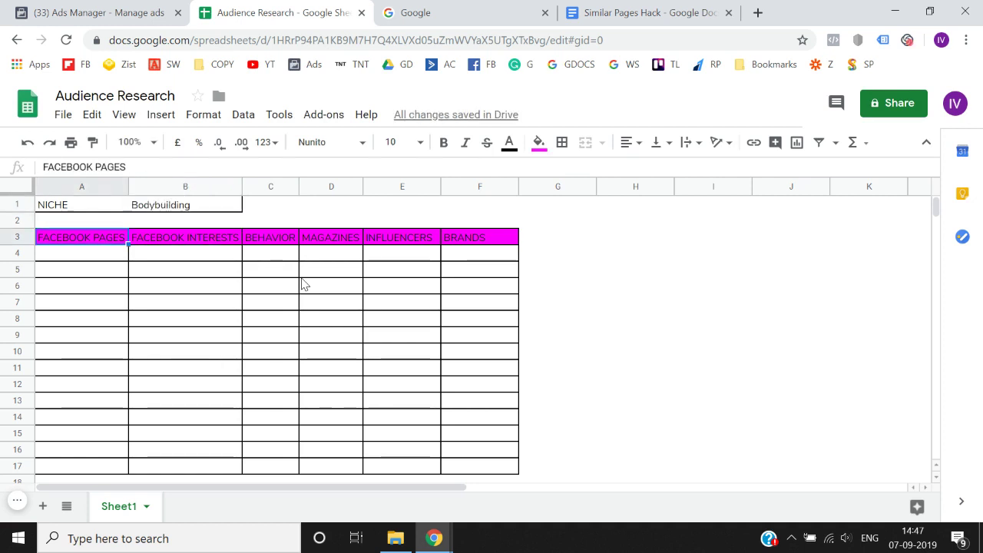
key("shift+Right")
key("shift+Right")
key("shift+Right")
key("shift+Right")
key("shift+Left")
key("shift+Left")
key("shift+Left")
key("shift+Left")
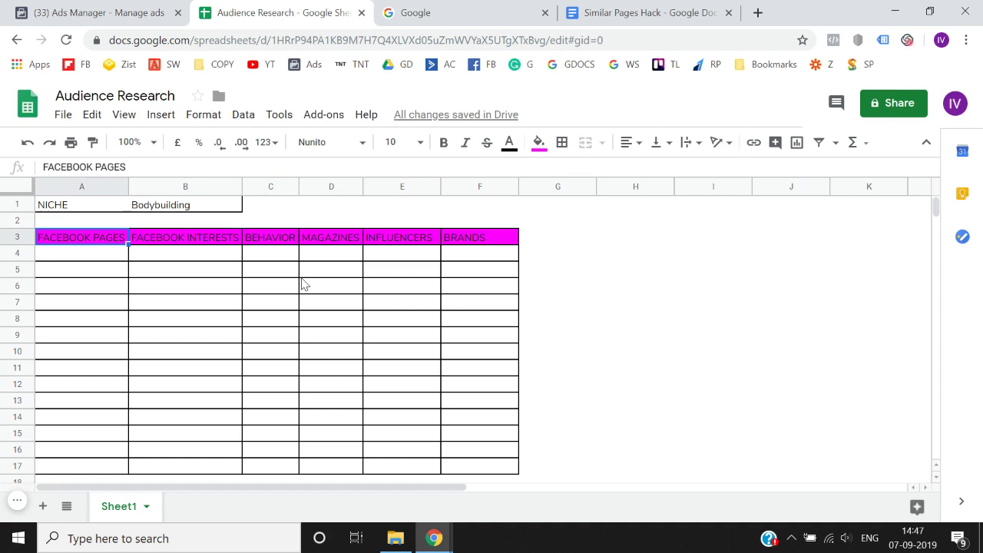
key("Up")
key("Up")
key("shift+Right")
key("Down")
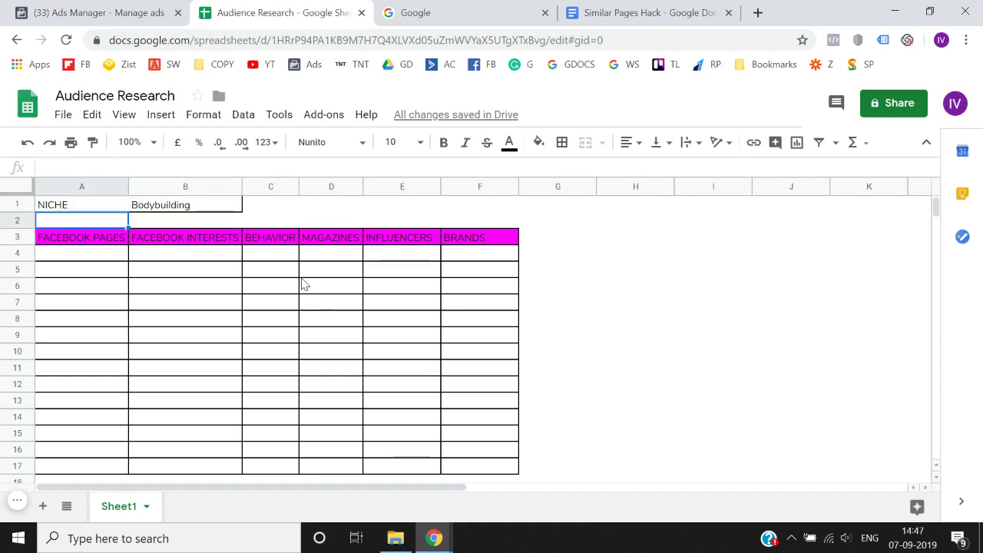
key("Down")
key("shift+Right")
key("shift+Right")
key("shift+Right")
key("shift+Right")
key("shift+Right")
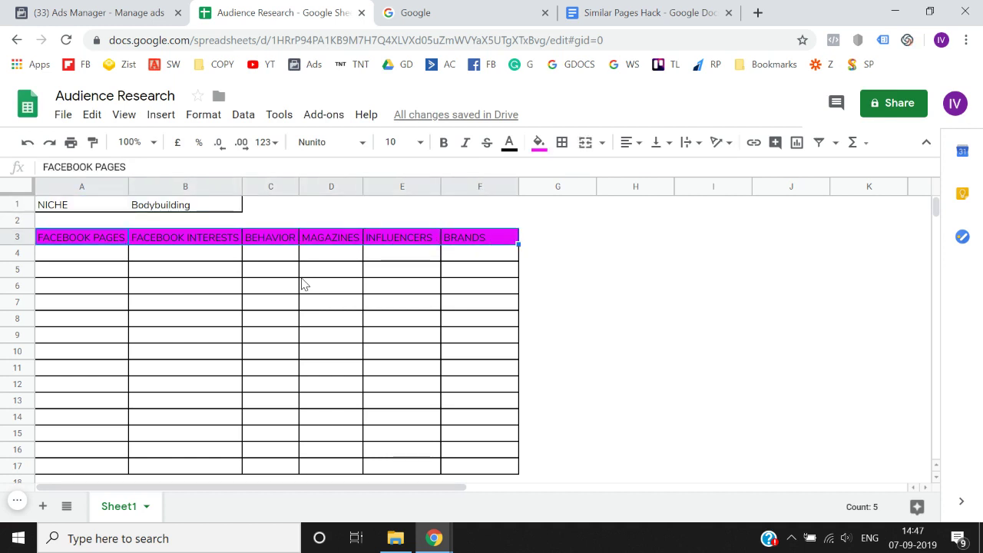
key("shift+Left")
key("shift+Left")
key("shift+Left")
key("shift+Left")
key("shift+Left")
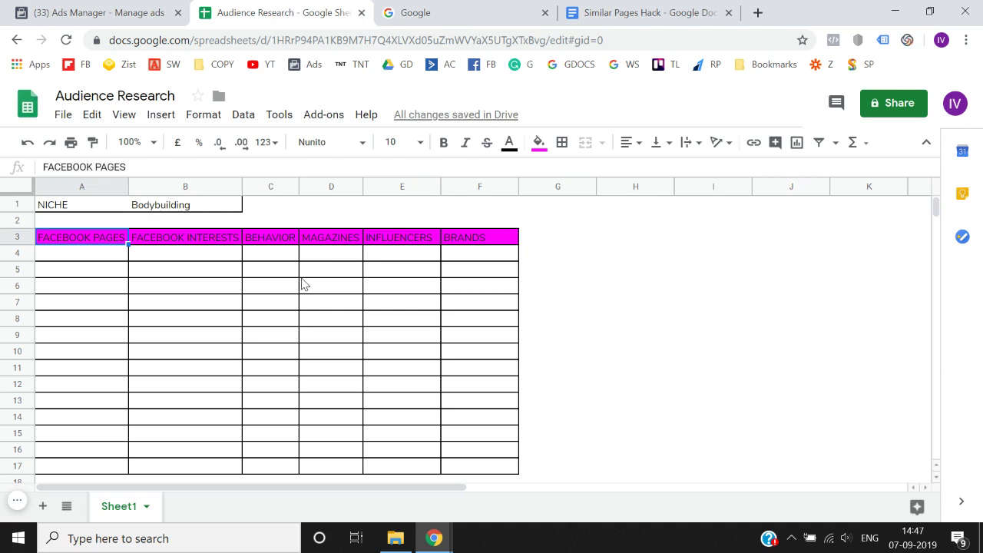
key("shift+Right")
key("shift+Right")
key("shift+Right")
key("shift+Right")
key("Up")
key("Up")
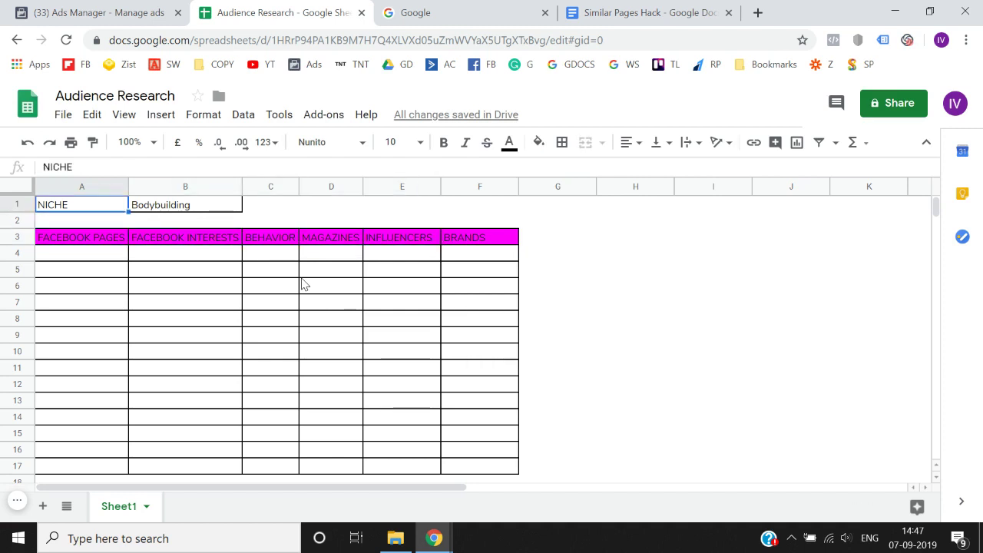
key("Down")
key("Down")
key("shift+Right")
key("shift+Right")
key("shift+Right")
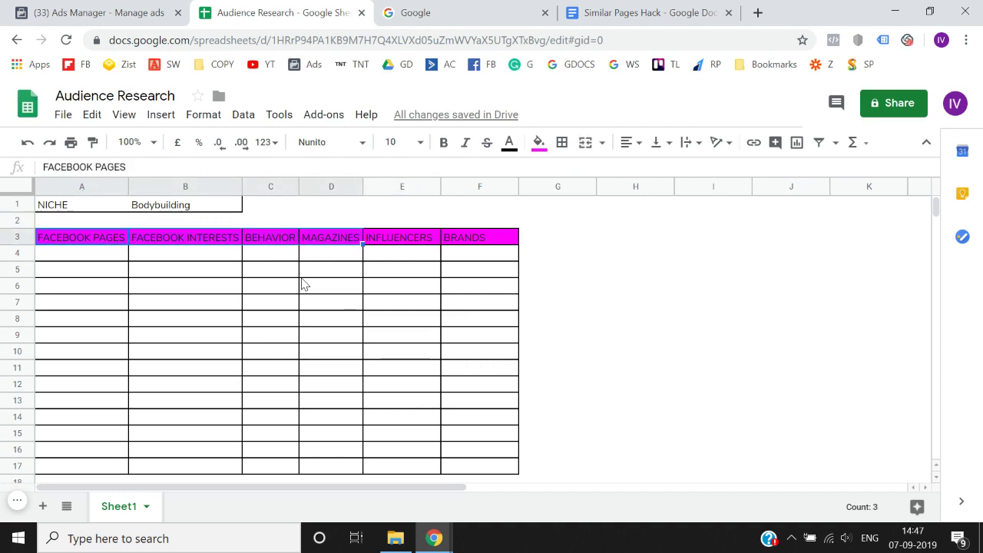
key("shift+Right")
key("shift+Right")
key("shift+Left")
key("shift+Left")
key("shift+Left")
key("shift+Left")
key("shift+Left")
Look over the FACEBOOK PAGES column and its header alongside FACEBOOK INTERESTS
key("Down")
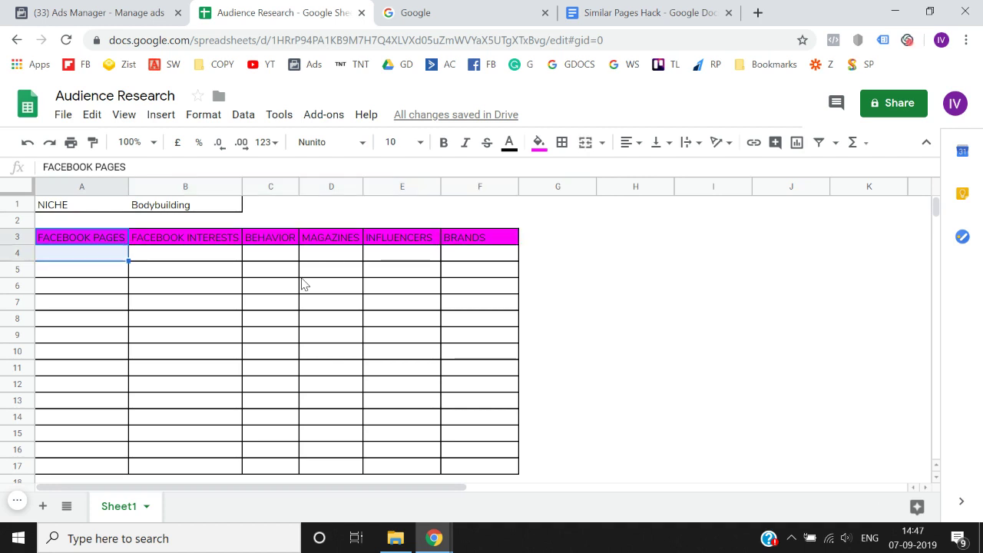
key("shift+Down")
key("shift+Down")
key("shift+Down")
key("shift+Down")
key("shift+Down")
key("shift+Down")
key("shift+Down")
key("shift+Down")
key("Up")
key("Up")
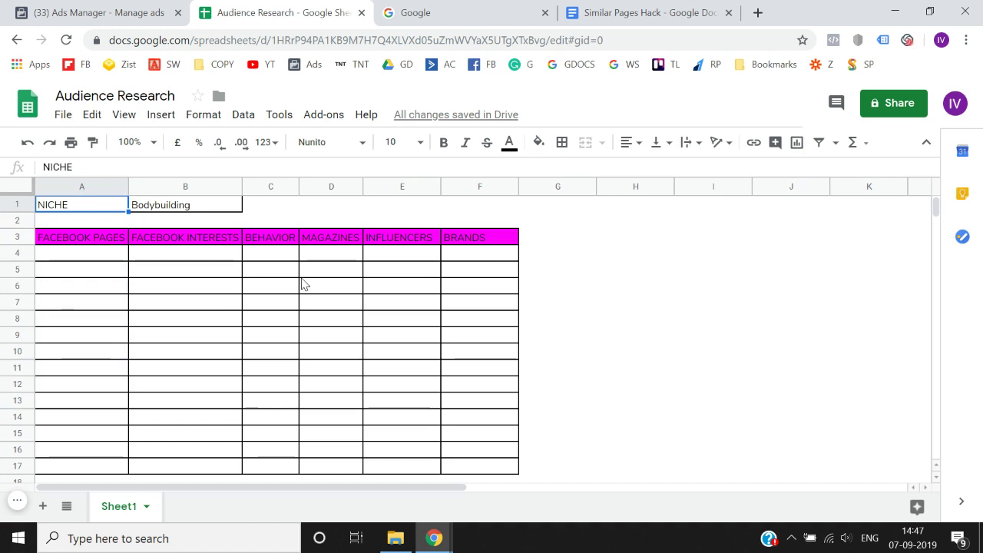
key("Down")
key("Down")
key("Right")
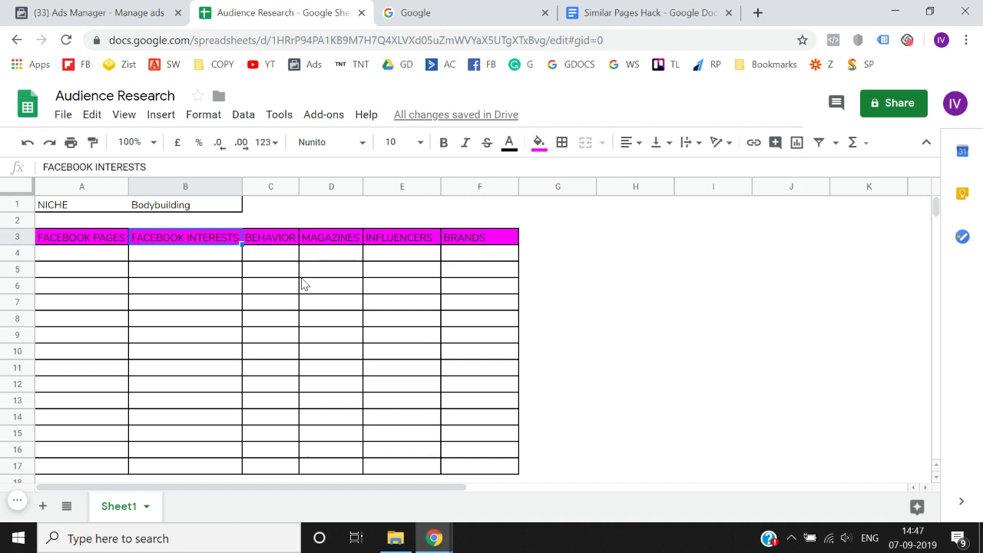
key("Left")
key("Right")
key("Left")
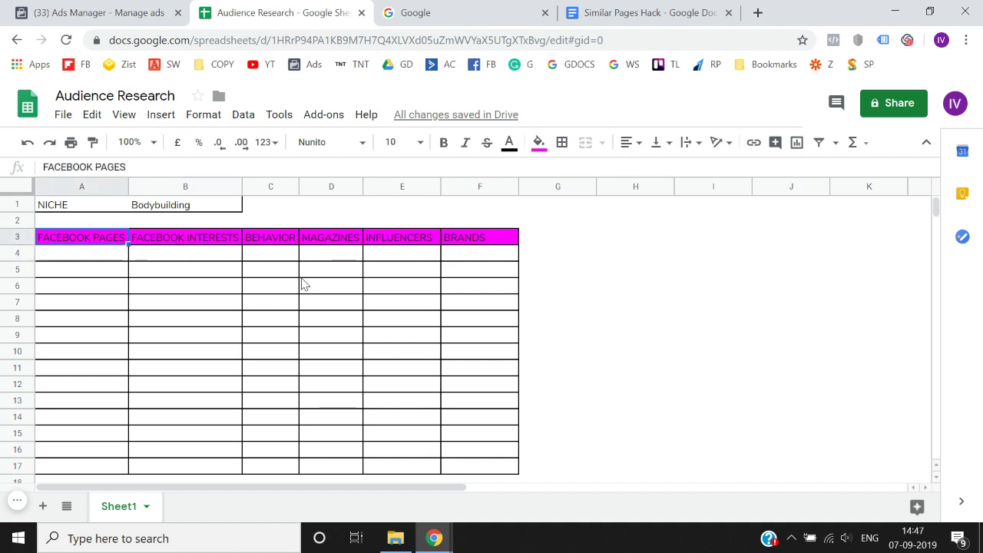
Widen the BEHAVIOR column slightly so its header has more room beside MAGAZINES
key("Right")
key("Left")
key("Right")
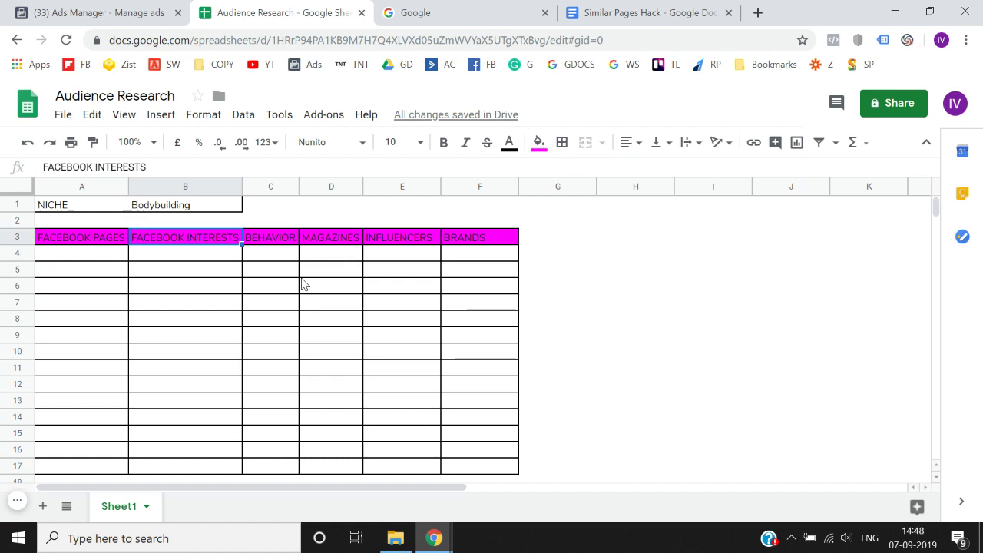
key("Right")
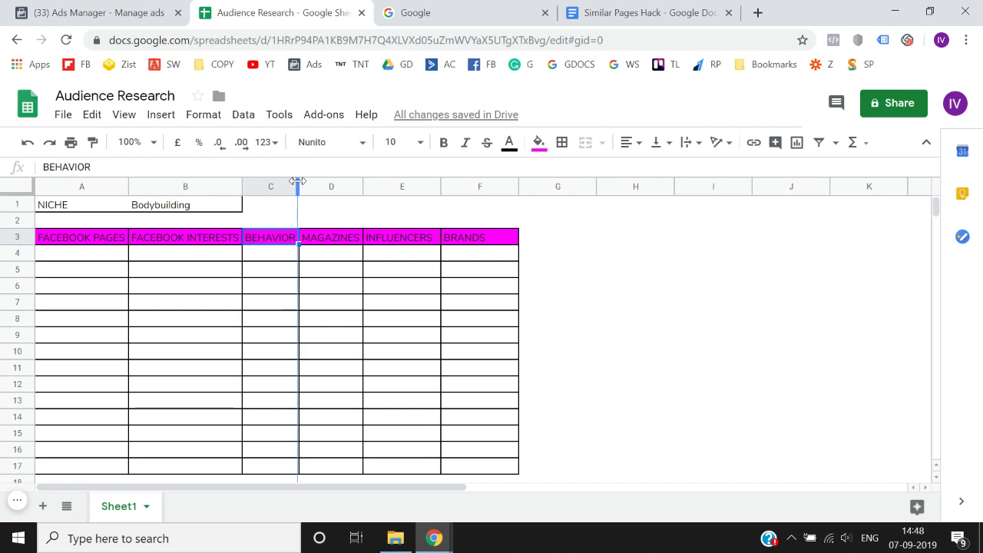
left_click_drag(299, 185, 306, 185)
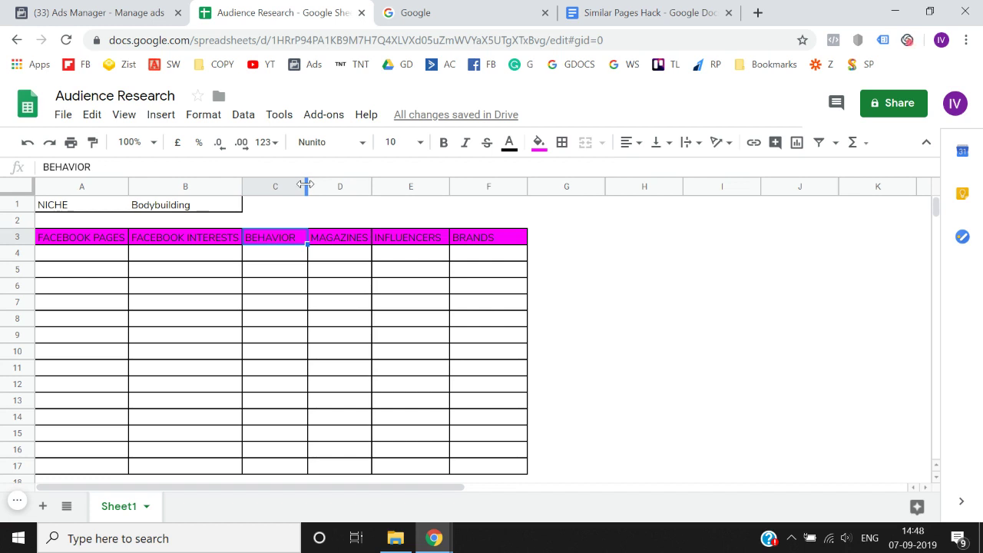
Look over the rows under the FACEBOOK PAGES and FACEBOOK INTERESTS headers, down to about row 13
key("Right")
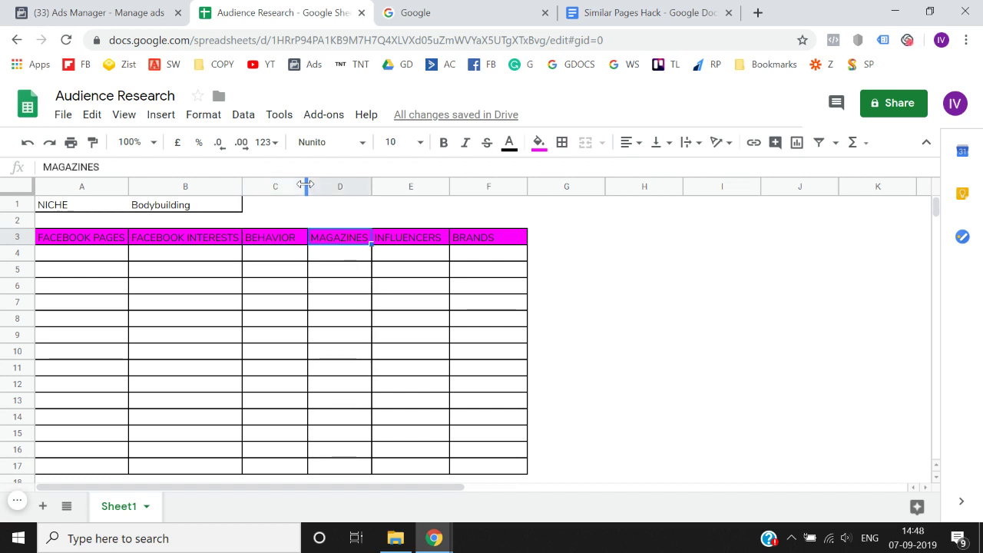
key("Left")
key("Left")
key("Left")
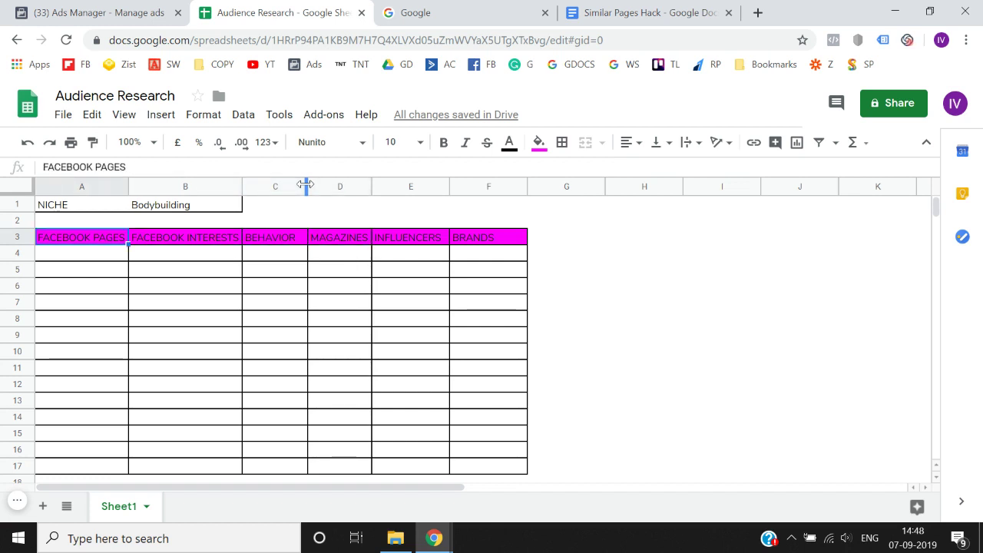
key("shift+Down")
key("shift+Down")
key("shift+Down")
key("shift+Down")
key("shift+Down")
key("shift+Down")
key("shift+Down")
key("shift+Down")
key("shift+Down")
key("shift+Down")
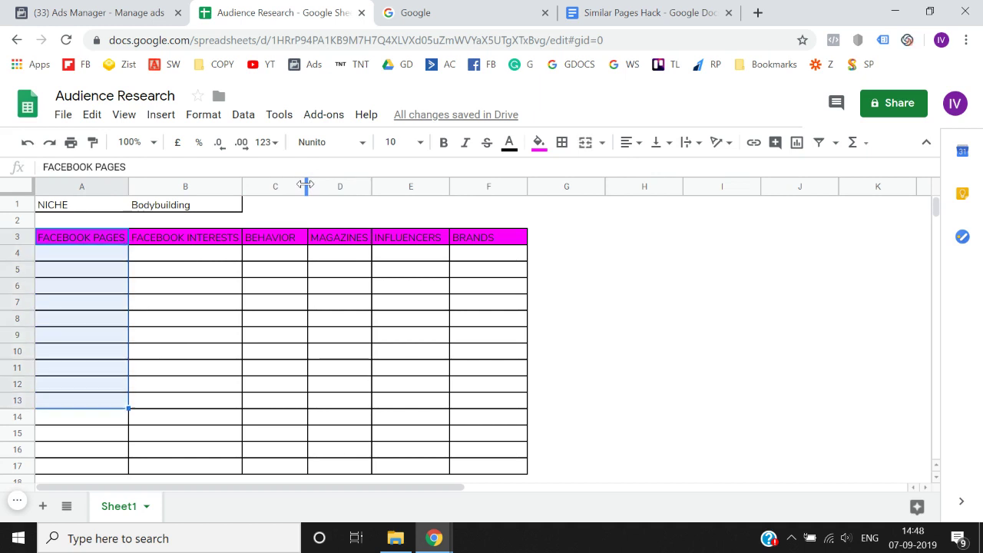
key("Right")
key("shift+Down")
key("shift+Down")
key("shift+Down")
key("shift+Down")
key("shift+Down")
key("shift+Down")
key("shift+Down")
key("shift+Down")
key("shift+Down")
key("shift+Left")
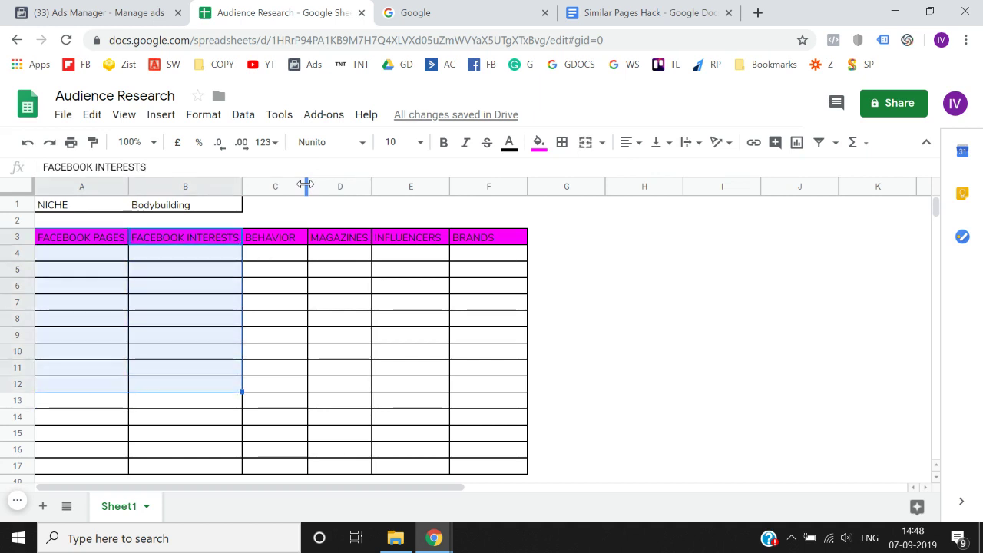
Look over the rows under the BEHAVIOR and MAGAZINES headers, down to about row 11
key("Right")
key("shift+Down")
key("shift+Down")
key("shift+Down")
key("shift+Down")
key("shift+Down")
key("shift+Down")
key("shift+Down")
key("shift+Down")
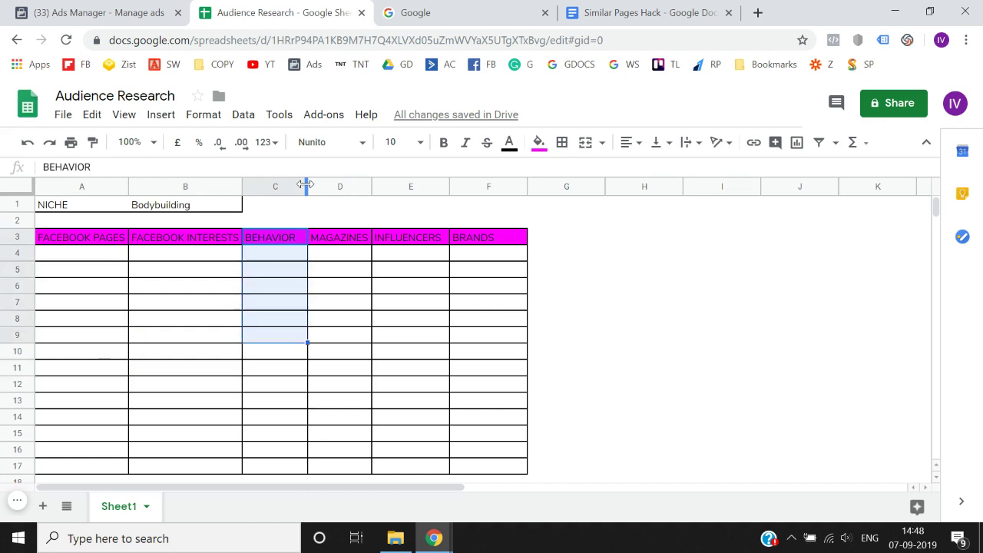
key("Right")
key("shift+Down")
key("shift+Down")
key("shift+Down")
key("shift+Down")
key("shift+Down")
key("shift+Down")
key("shift+Down")
key("shift+Down")
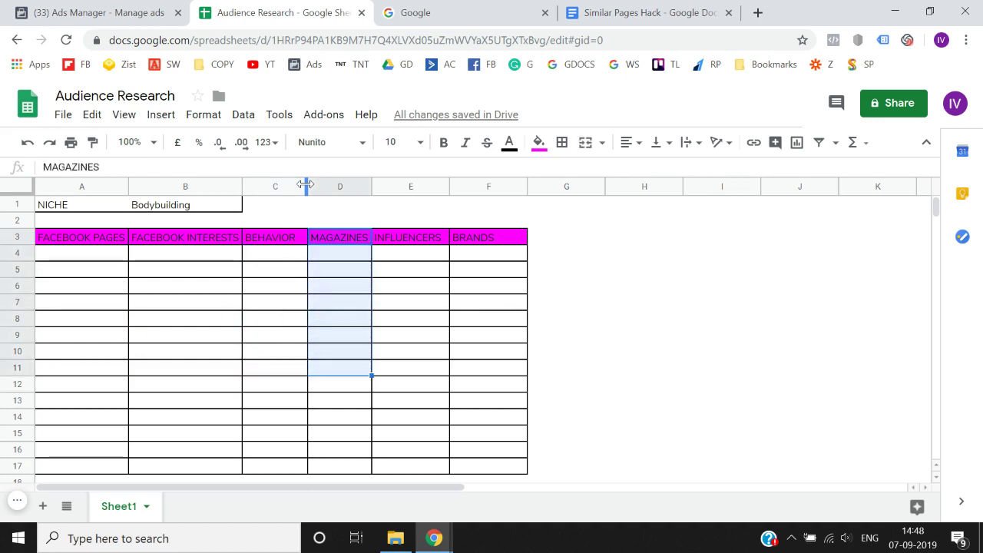
Examine the INFLUENCERS column and the rows below its header, alongside the MAGAZINES column
key("Right")
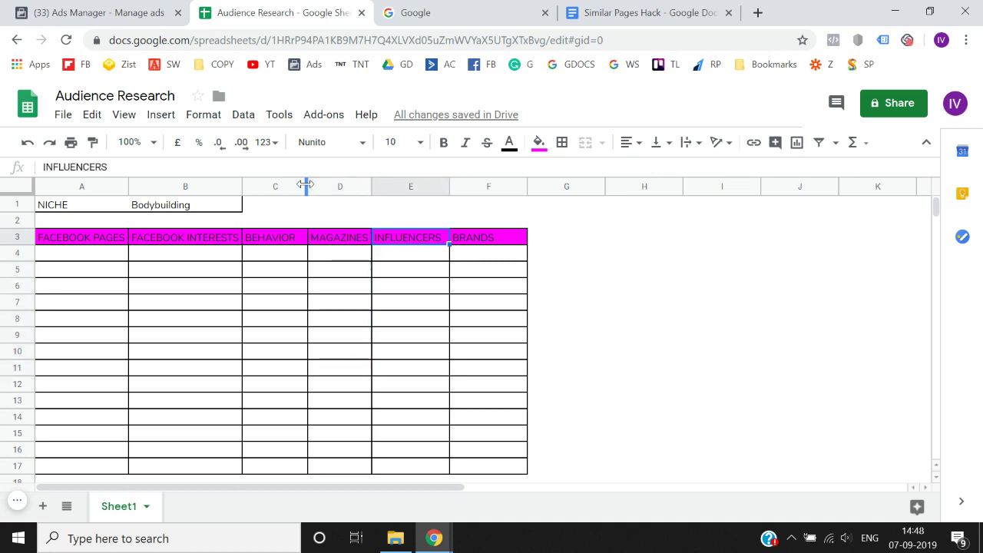
key("shift+Down")
key("shift+Down")
key("shift+Down")
key("shift+Down")
key("shift+Down")
key("shift+Down")
key("shift+Down")
key("shift+Down")
key("shift+Down")
key("shift+Down")
key("shift+Left")
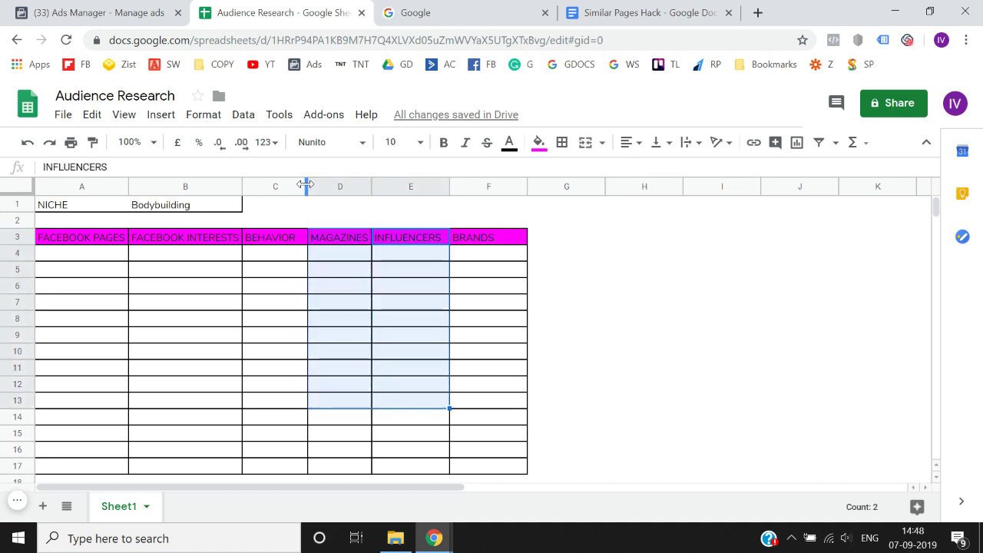
key("Right")
key("Left")
key("shift+Down")
key("shift+Down")
key("shift+Down")
key("shift+Down")
key("shift+Down")
key("shift+Down")
key("shift+Down")
key("shift+Down")
key("shift+Down")
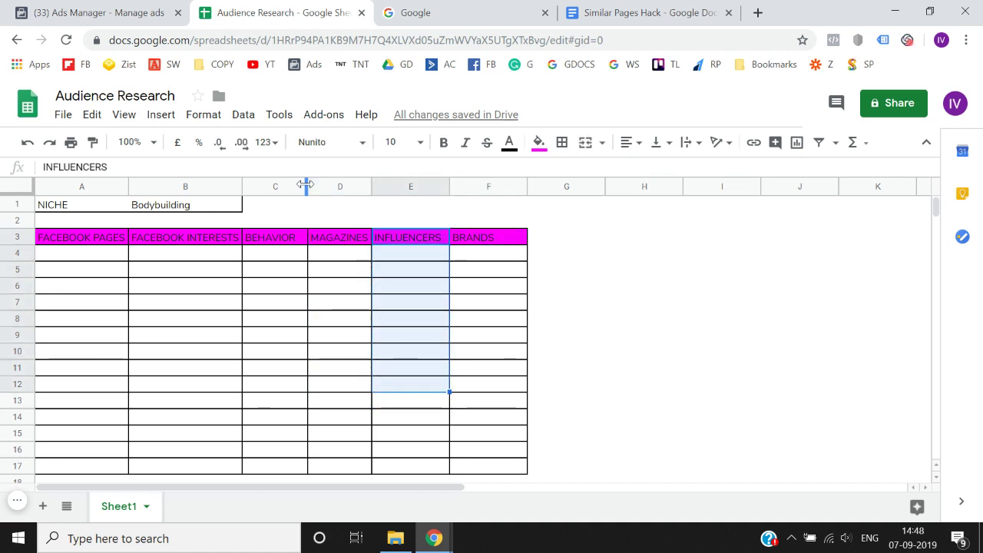
key("Left")
key("Right")
key("shift+Down")
key("shift+Down")
key("shift+Down")
key("shift+Down")
key("shift+Down")
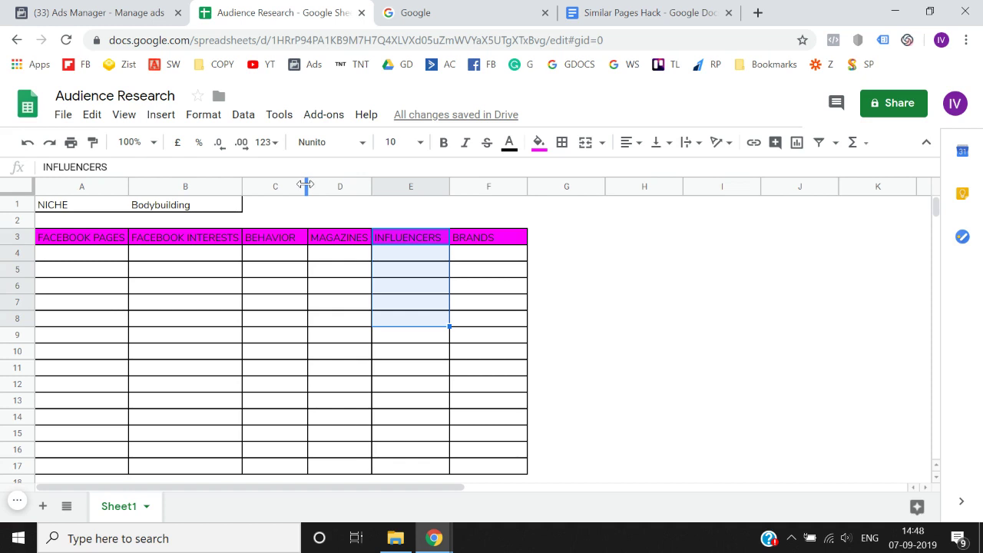
Examine the BRANDS column and the rows below its header, next to INFLUENCERS
key("Right")
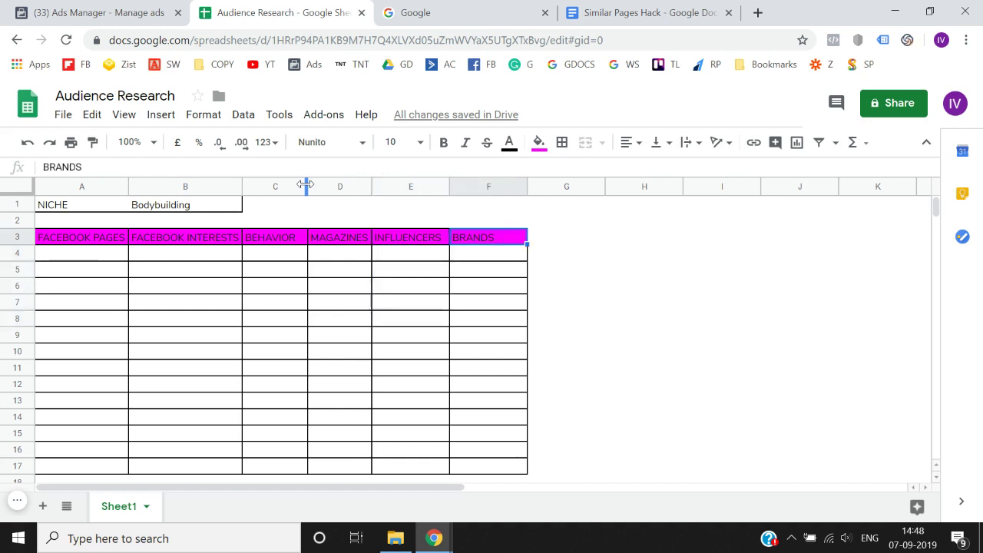
key("shift+Down")
key("shift+Down")
key("shift+Down")
key("shift+Down")
key("shift+Down")
key("shift+Down")
key("shift+Down")
key("shift+Down")
key("Left")
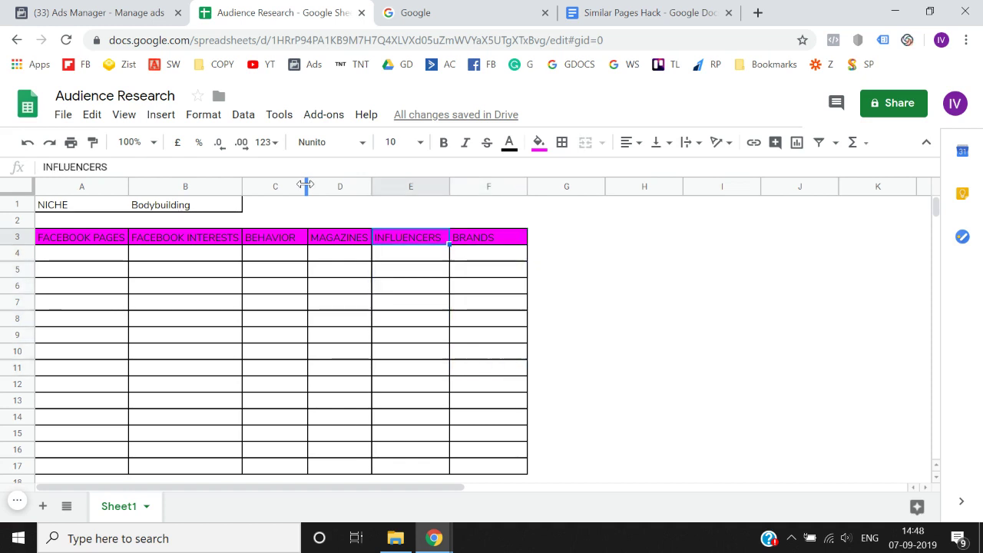
key("Right")
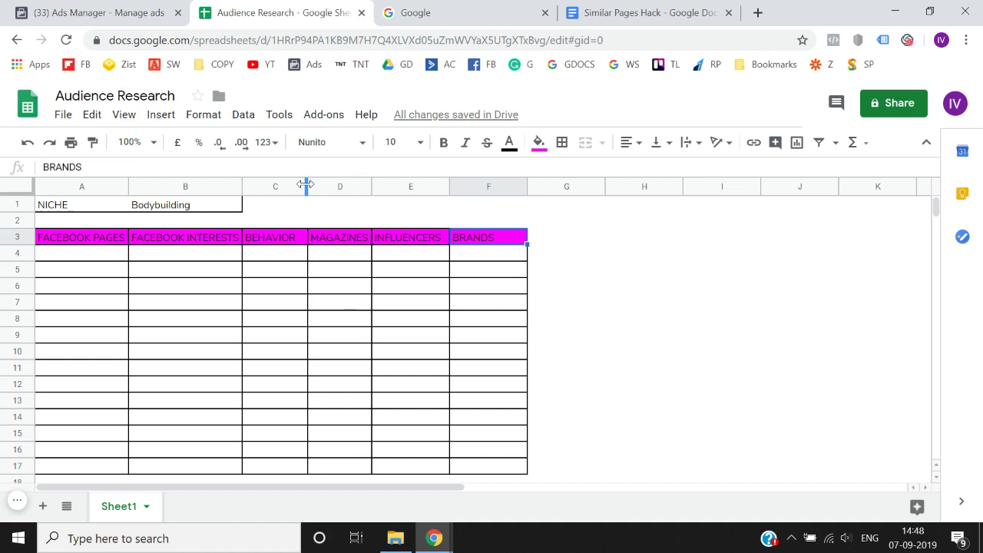
Review the row 3 category headers from FACEBOOK PAGES across to BRANDS for missing audience categories
key("Left")
key("Left")
key("Left")
key("Left")
key("Left")
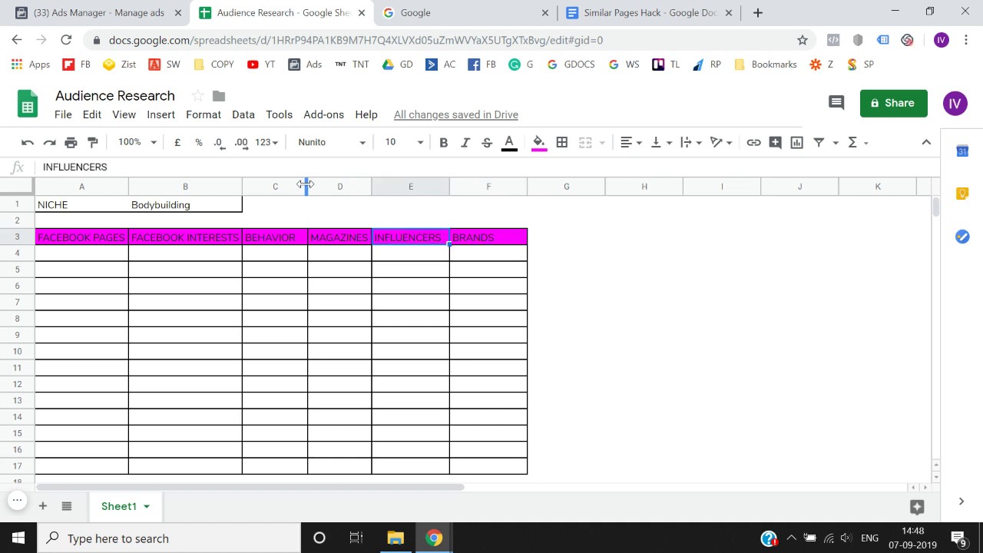
key("shift+Right")
key("shift+Right")
key("shift+Right")
key("shift+Right")
key("shift+Right")
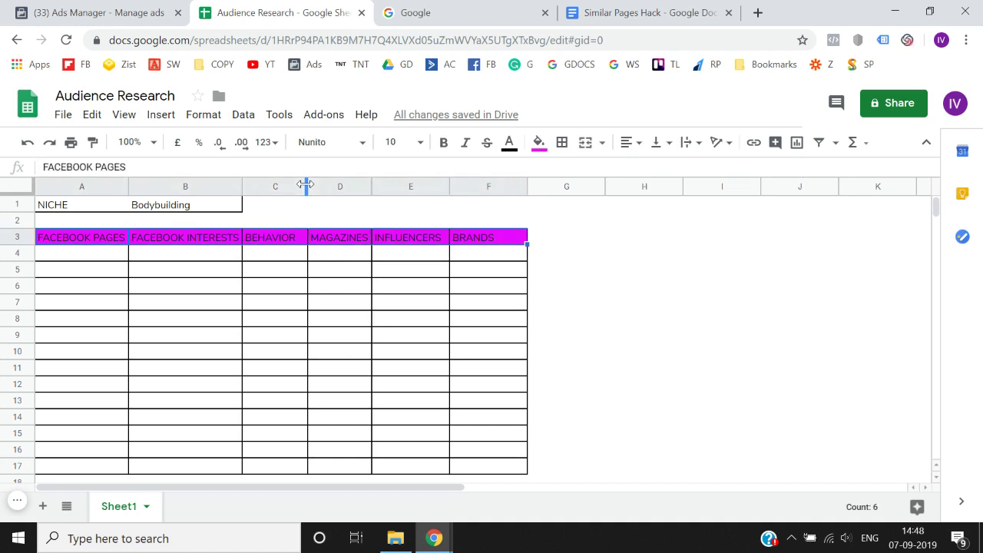
key("shift+Left")
key("Right")
key("Left")
key("shift+Right")
key("shift+Right")
key("shift+Right")
key("shift+Right")
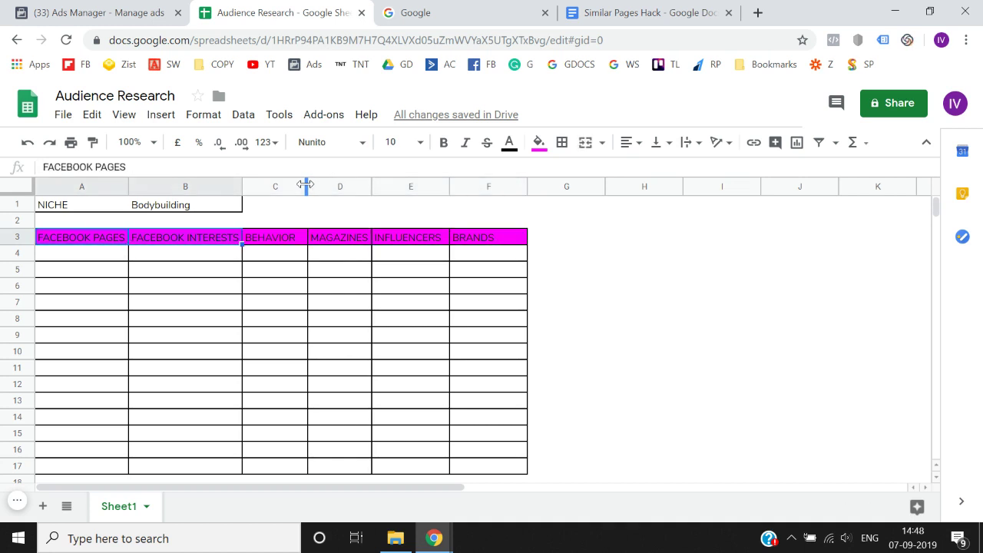
Add EVENTS as a new column header in cell G3, next to BRANDS
key("Right")
key("Right")
key("Right")
key("Right")
key("Right")
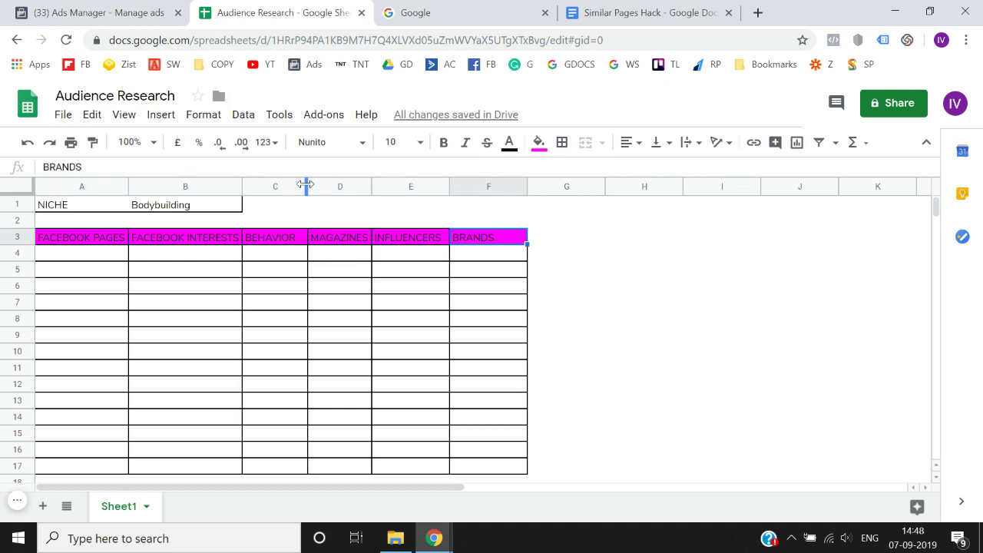
key("Right")
type("EVENTS")
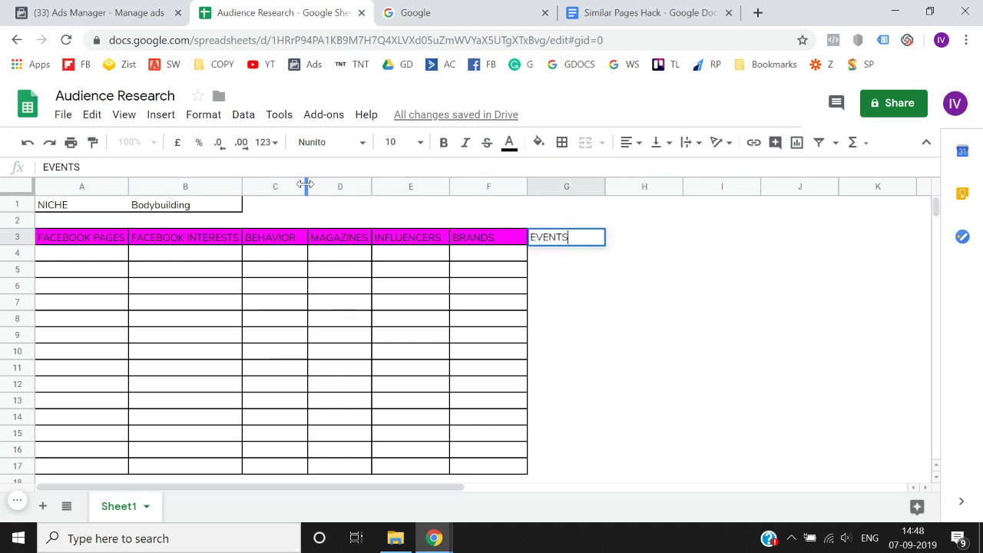
key("Return")
Review the row 3 headers from the new EVENTS column back to FACEBOOK PAGES
key("Up")
key("Left")
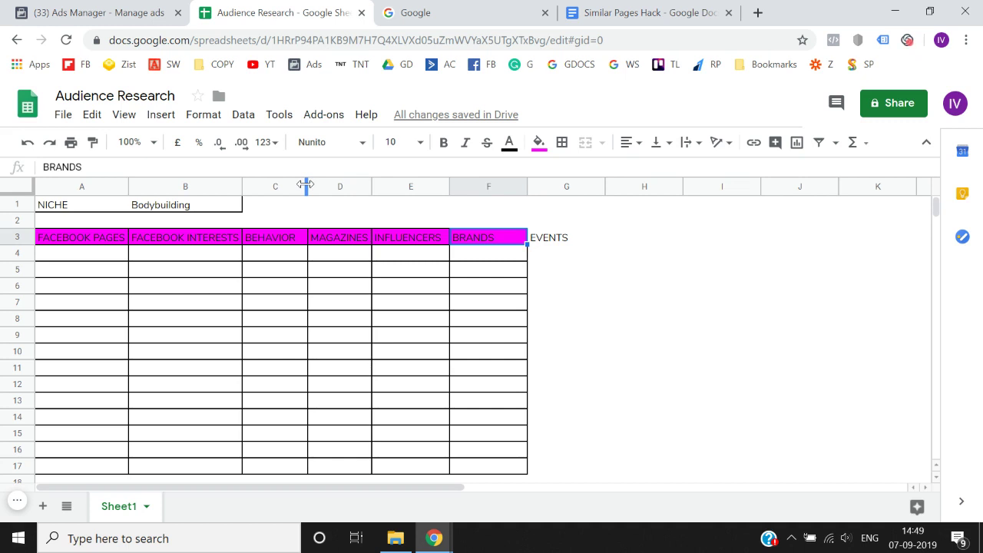
key("Right")
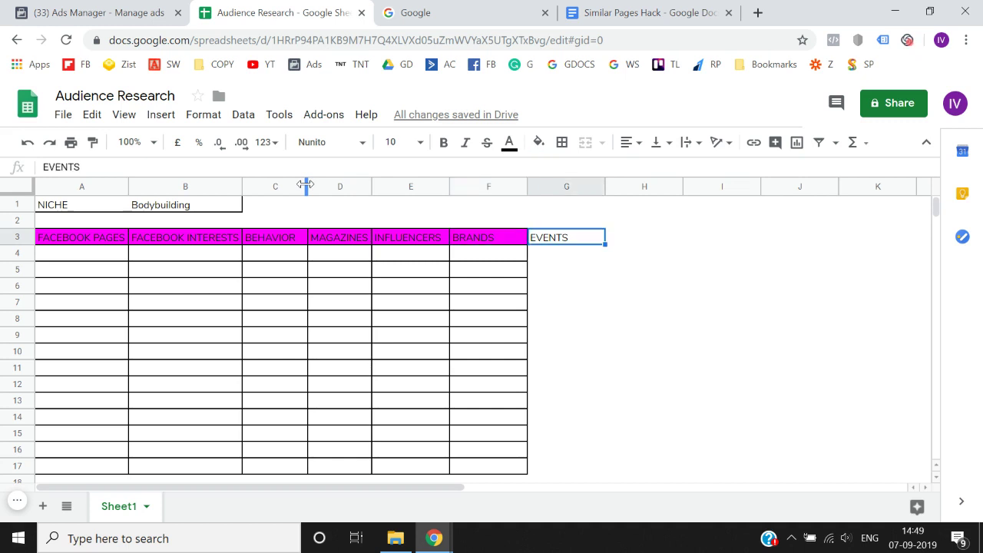
key("shift+Left")
key("shift+Left")
key("shift+Left")
key("shift+Left")
key("shift+Left")
key("shift+Left")
key("Right")
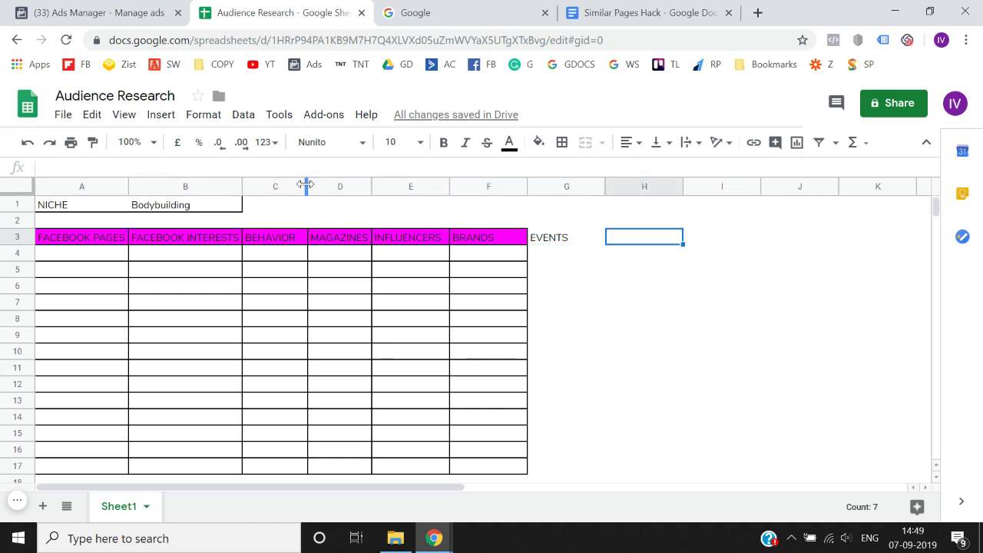
key("Left")
key("shift+Left")
key("shift+Left")
key("shift+Left")
key("shift+Left")
key("shift+Left")
key("shift+Left")
key("Right")
key("Left")
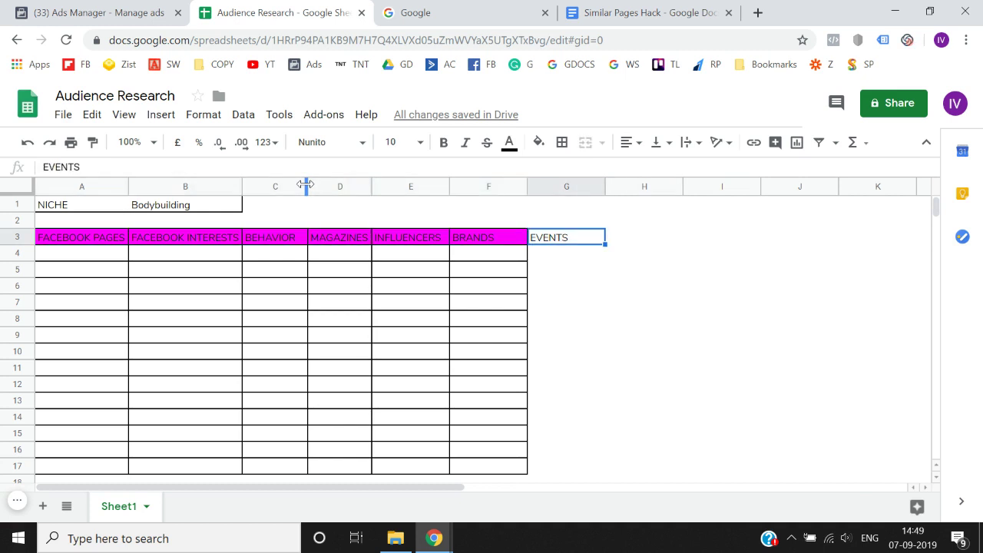
key("shift+Left")
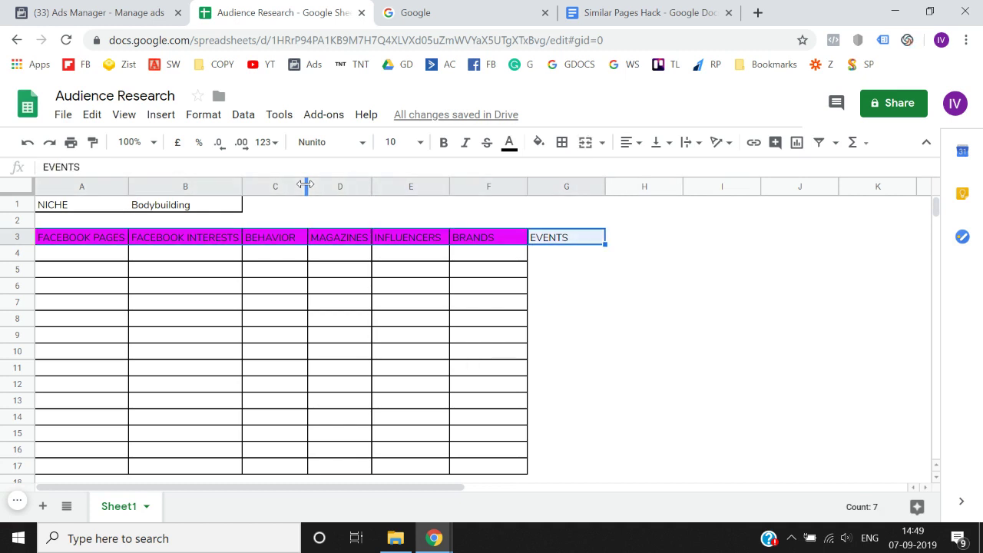
Look across the header cells from FACEBOOK PAGES to BRANDS in row 3 once more
key("Left")
key("Left")
key("Left")
key("Left")
key("Left")
key("Left")
key("shift+Right")
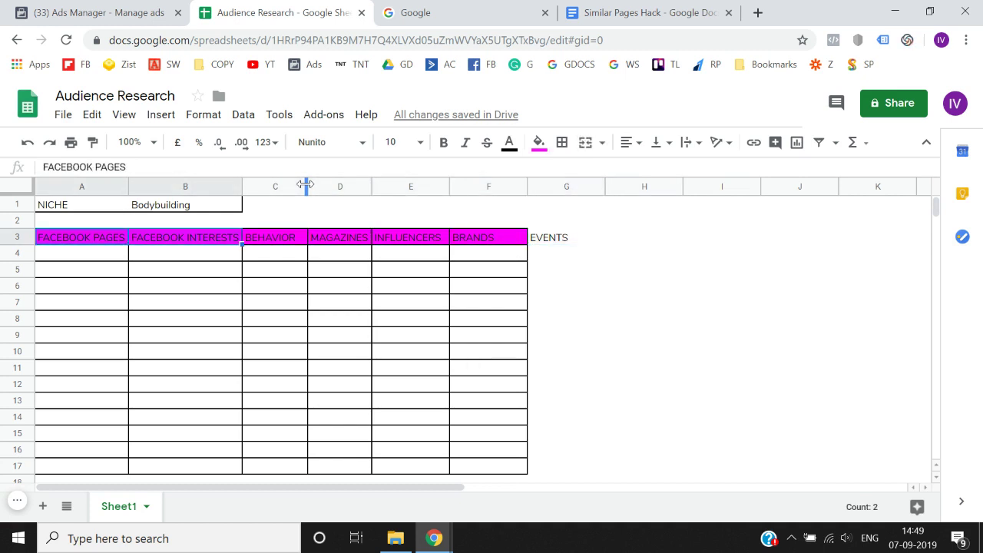
key("shift+Right")
key("shift+Right")
key("shift+Right")
key("shift+Right")
key("shift+Right")
key("shift+Right")
key("shift+Right")
key("shift+Right")
key("shift+Left")
key("shift+Left")
key("shift+Left")
key("shift+Left")
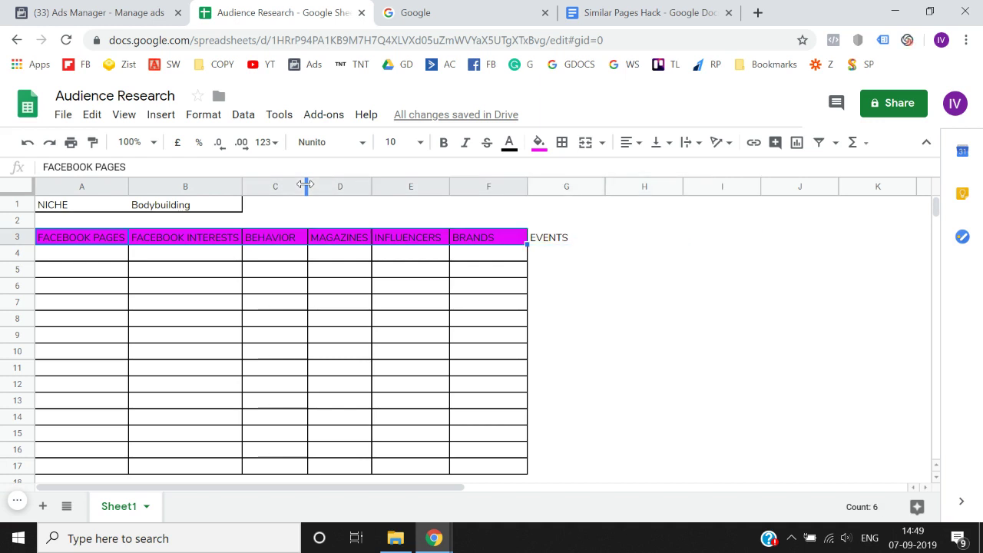
Look over the audience table from the FACEBOOK PAGES column through the EVENTS column, down to row 17
key("Right")
key("Left")
key("shift+Right")
key("shift+Right")
key("shift+Right")
key("shift+Right")
key("shift+Right")
key("shift+Right")
key("shift+Right")
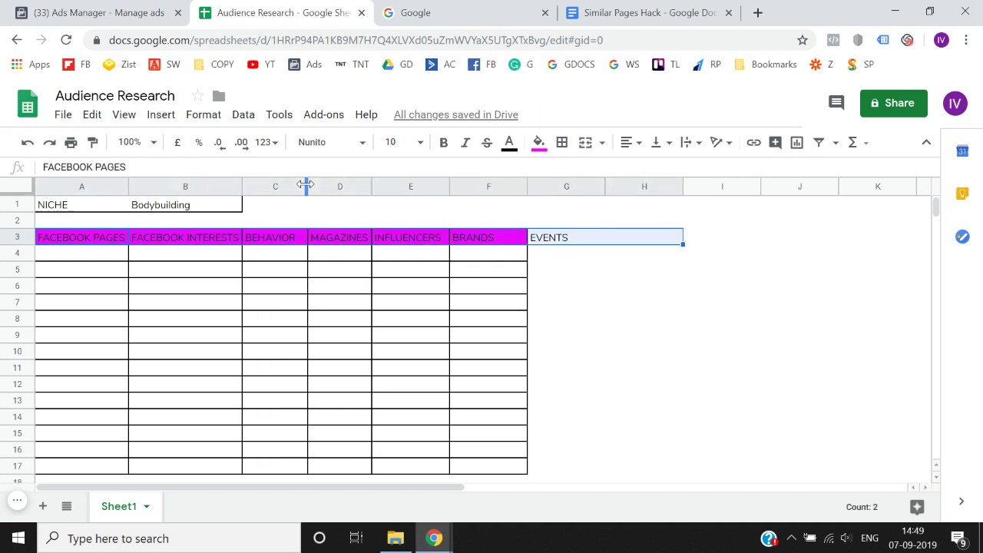
key("shift+Left")
key("shift+Down")
key("shift+Down")
key("shift+Down")
key("shift+Down")
key("shift+Down")
key("shift+Down")
key("shift+Down")
key("shift+Down")
key("shift+Down")
key("shift+Down")
key("shift+Down")
key("shift+Down")
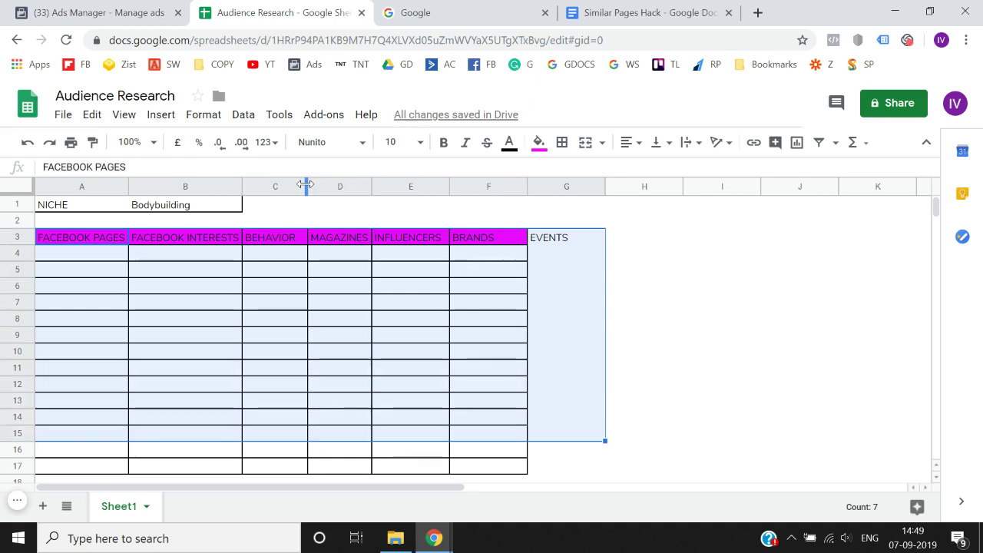
key("shift+Down")
key("shift+Down")
key("Left")
key("Right")
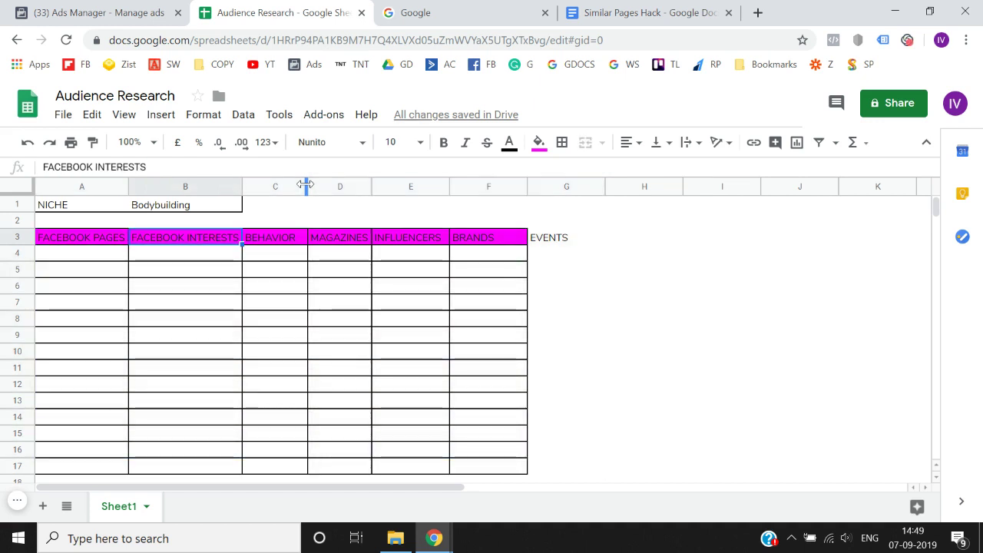
Go over the row 3 category headers between FACEBOOK PAGES and EVENTS again
key("ctrl+Right")
key("Right")
key("Left")
key("ctrl+Left")
key("Right")
key("ctrl+Right")
key("Right")
key("Left")
key("shift+Left")
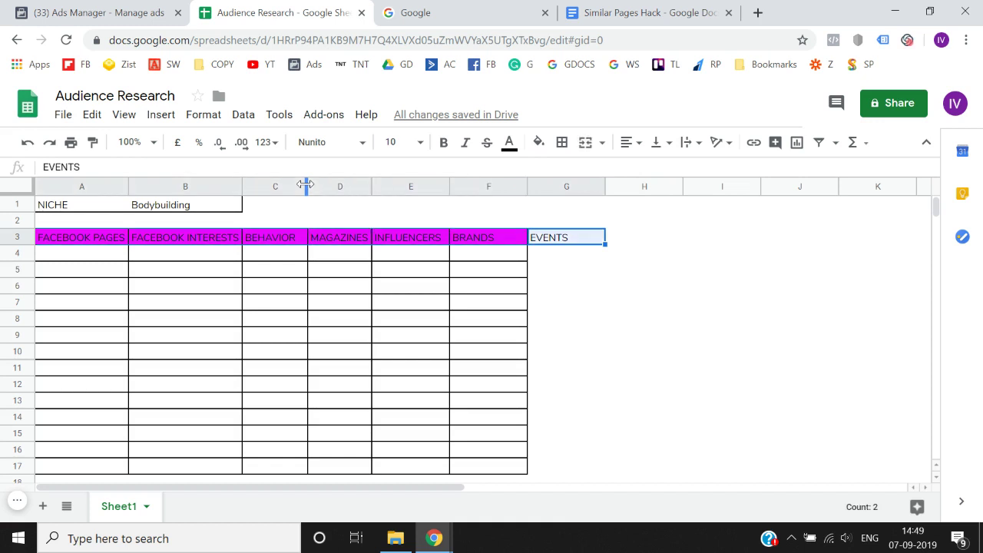
key("ctrl+shift+Left")
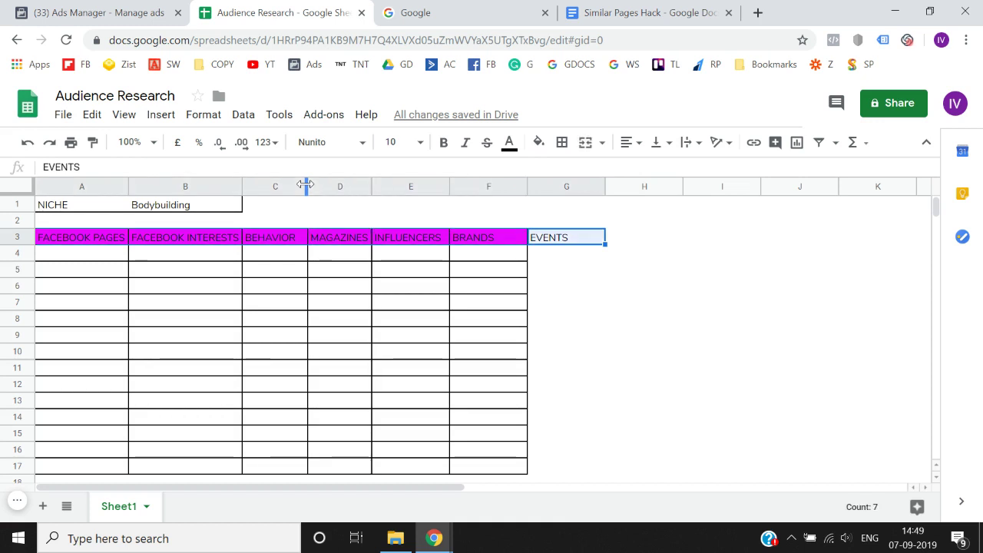
key("Right")
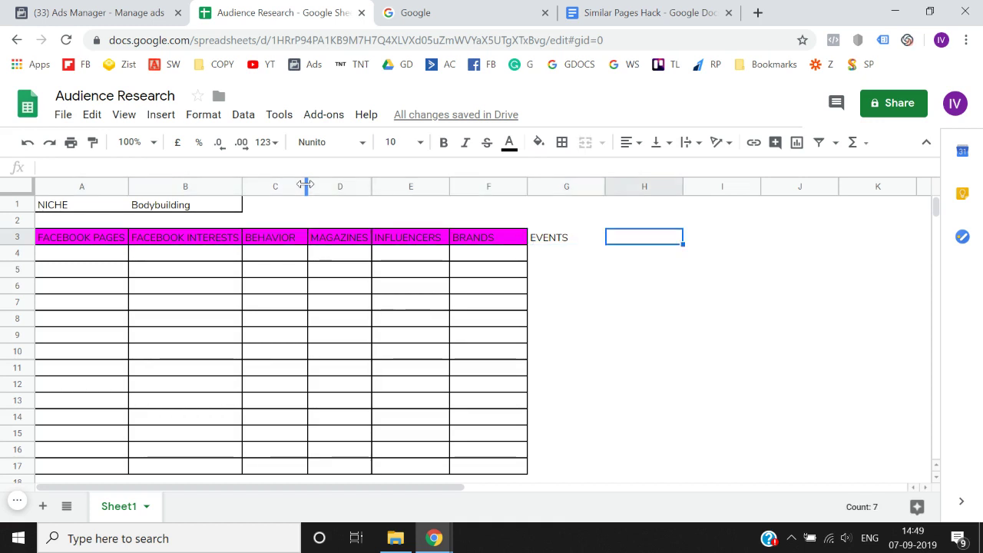
key("Left")
key("Left")
key("Left")
key("Left")
key("Left")
key("Left")
key("Left")
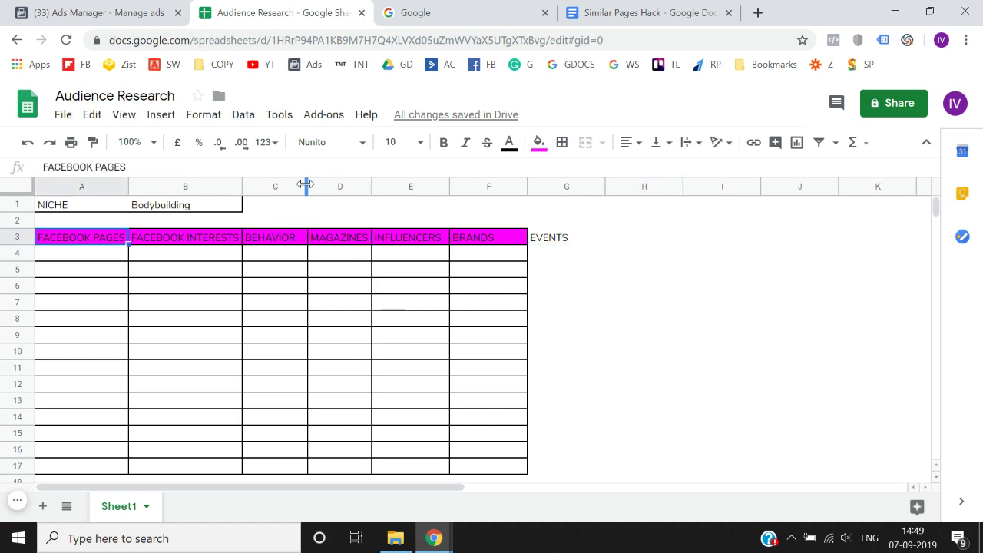
key("shift+Right")
key("shift+Right")
key("shift+Right")
key("shift+Right")
key("shift+Right")
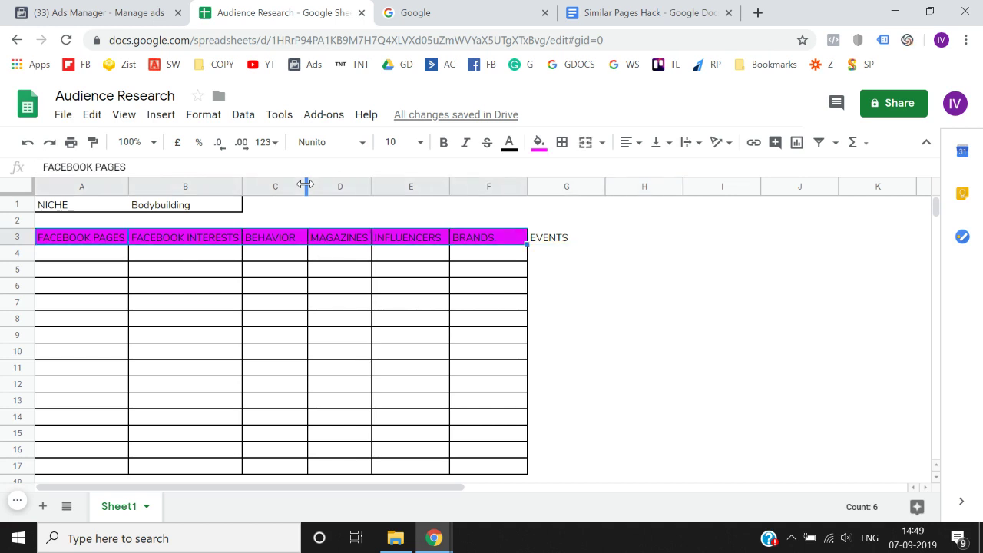
key("shift+Right")
Switch to Ads Manager, open Audience Insights and start with the Everyone on Facebook audience
left_click(119, 12)
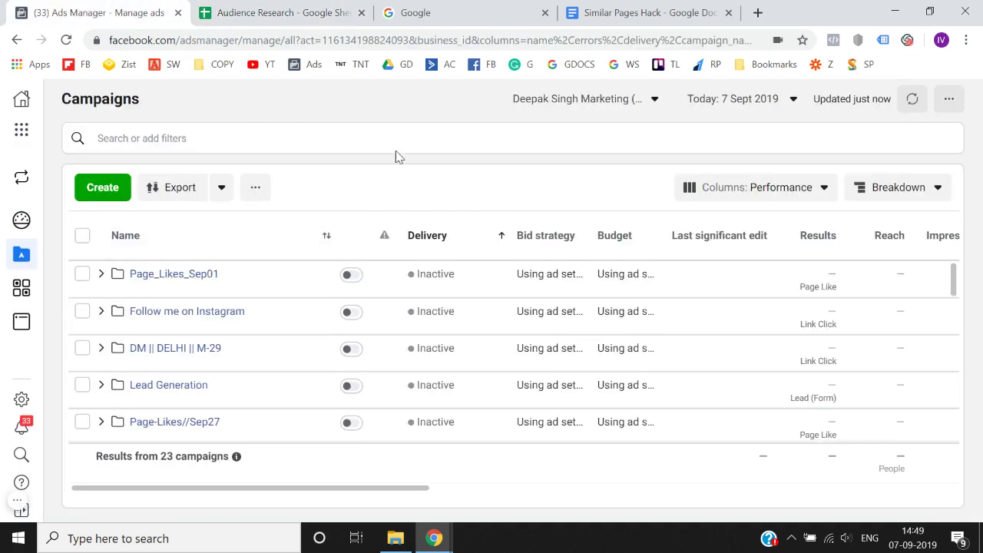
left_click(22, 132)
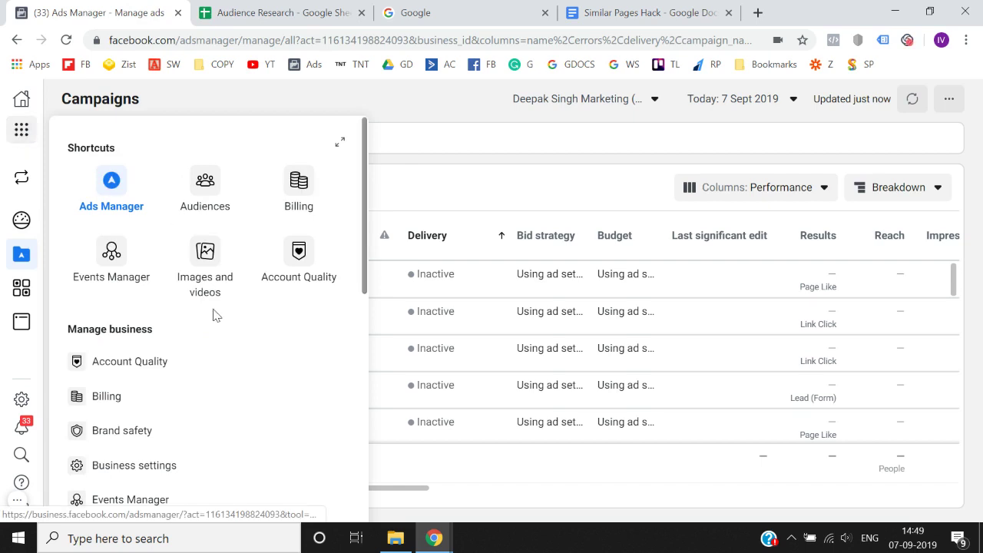
scroll(215, 314, "down", 1)
scroll(215, 314, "down", 5)
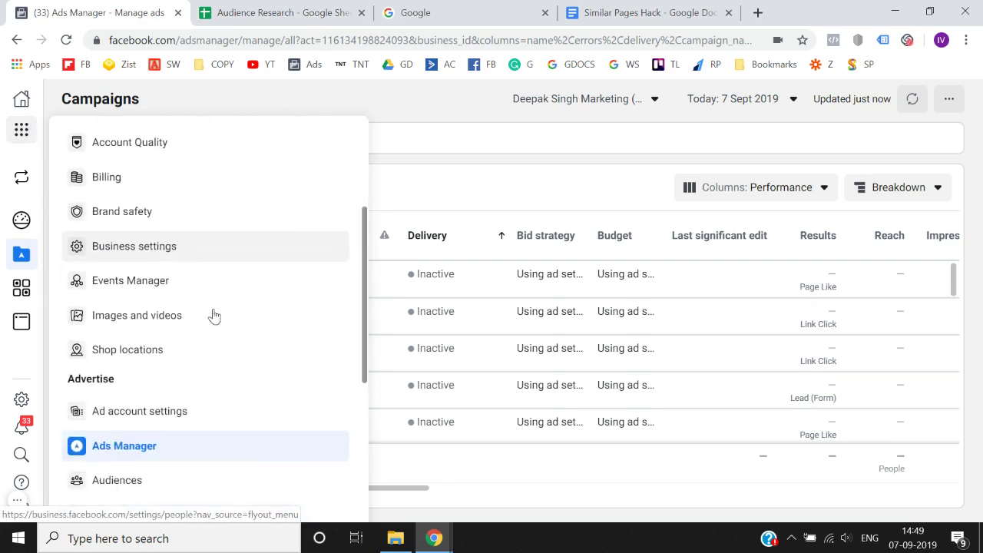
scroll(214, 317, "down", 1)
scroll(215, 315, "down", 3)
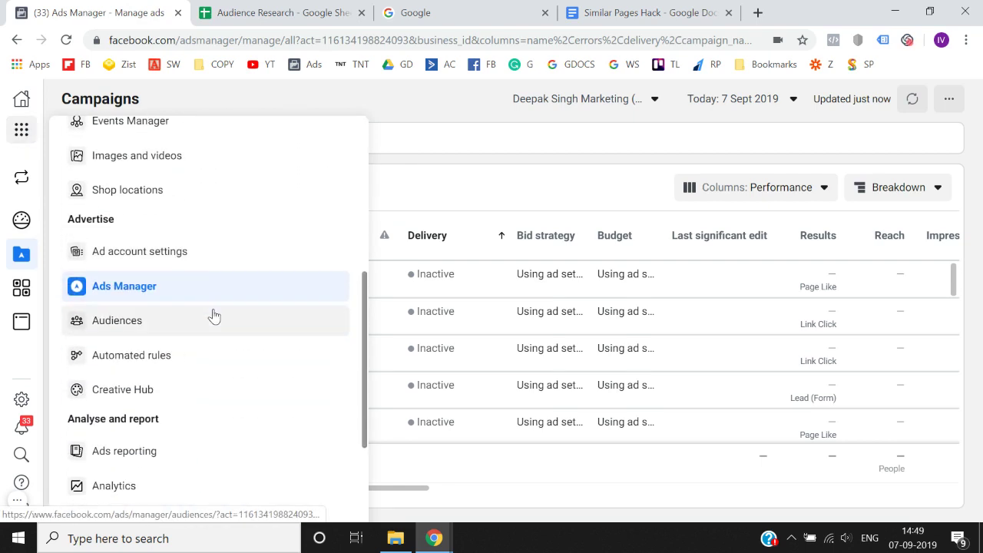
scroll(214, 315, "down", 1)
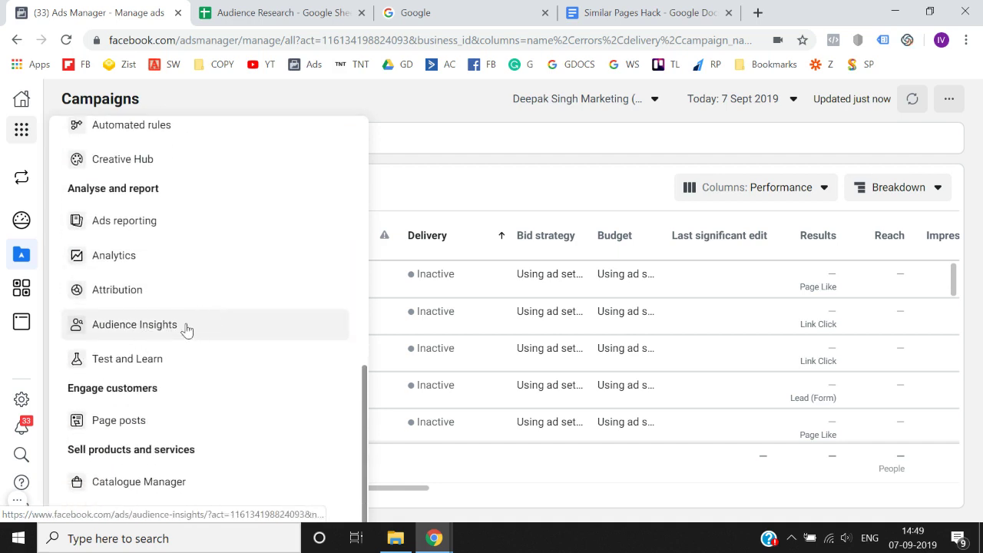
left_click(189, 327)
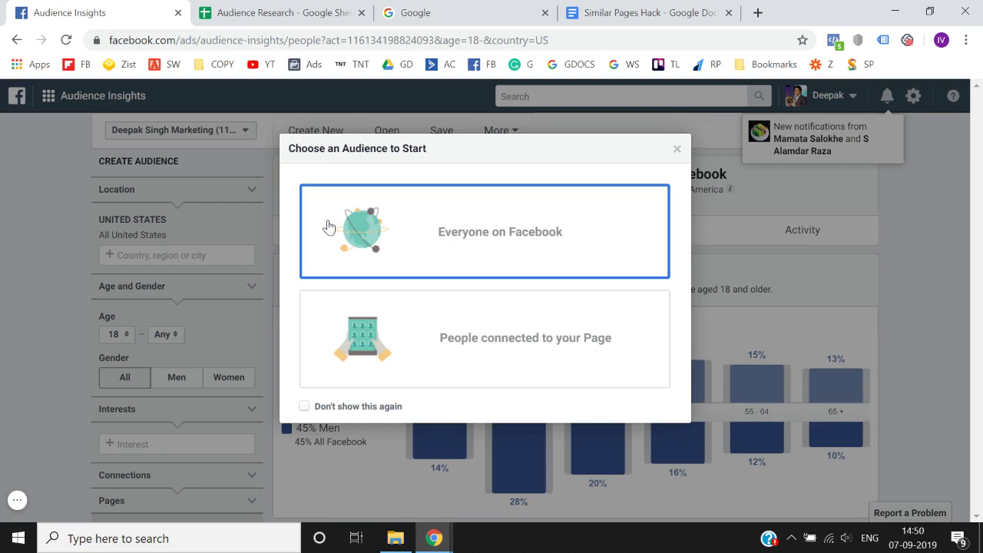
left_click(465, 275)
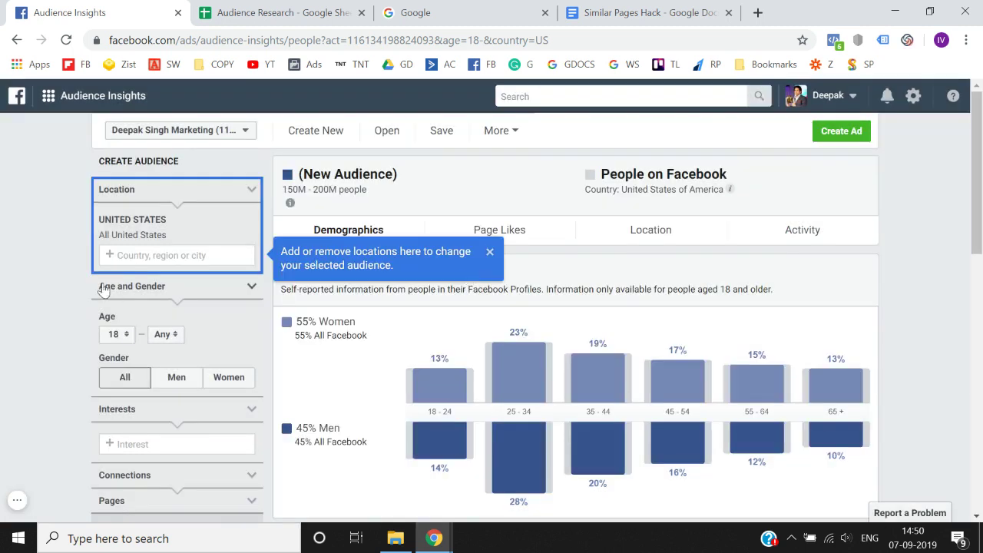
left_click(489, 252)
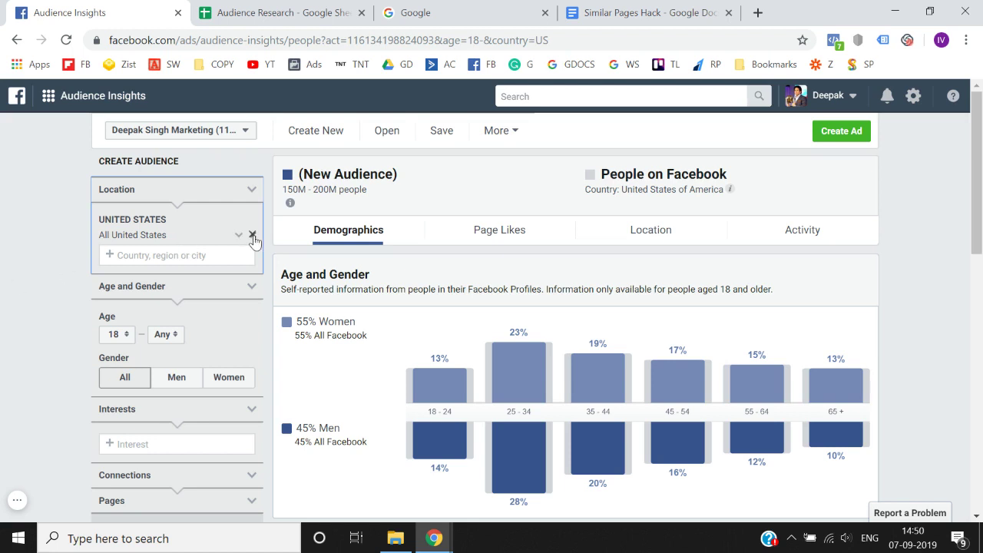
Replace United States with India as the audience location
left_click(253, 241)
left_click(225, 227)
type("ind")
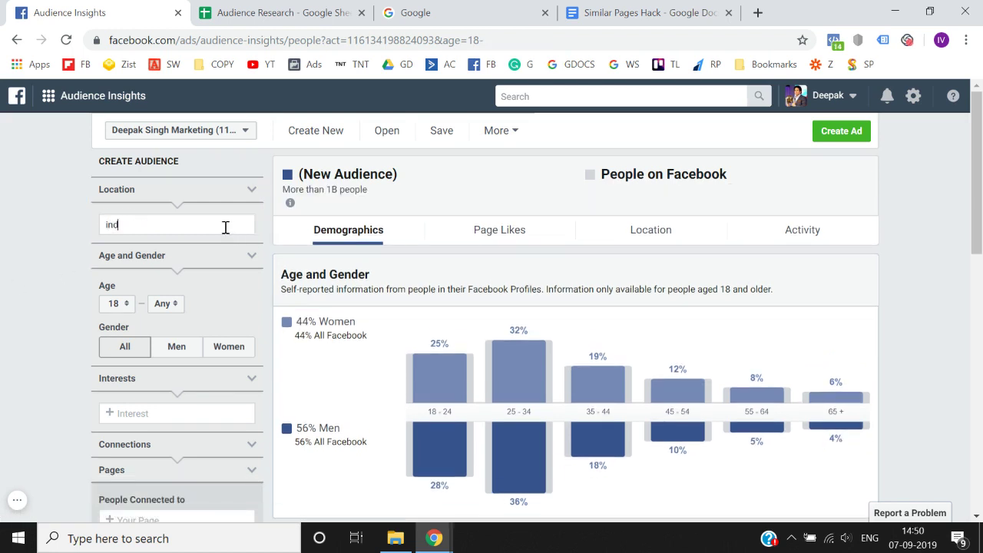
type("ia")
left_click(146, 255)
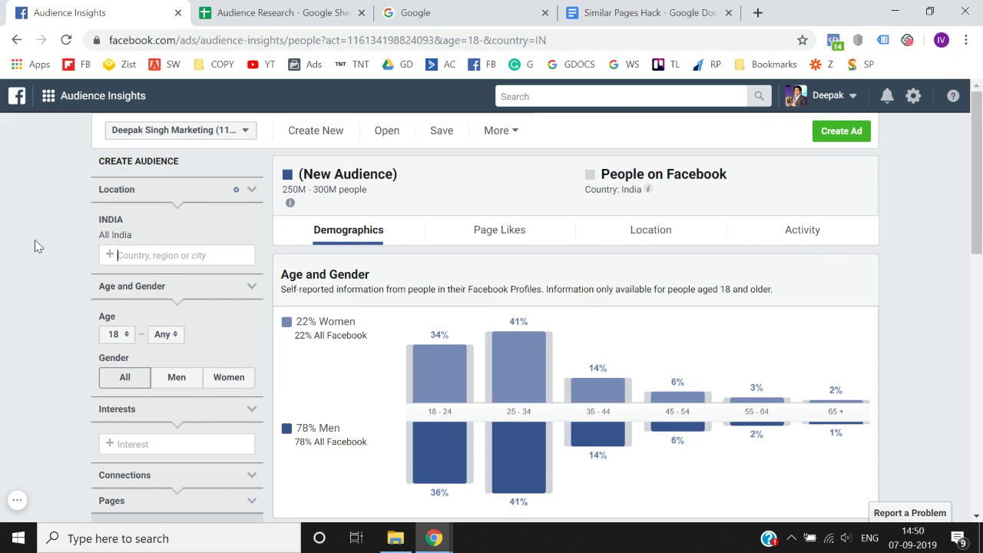
Examine the Age and Gender chart for the India audience
scroll(34, 244, "down", 1)
scroll(34, 243, "up", 1)
mouse_move(417, 360)
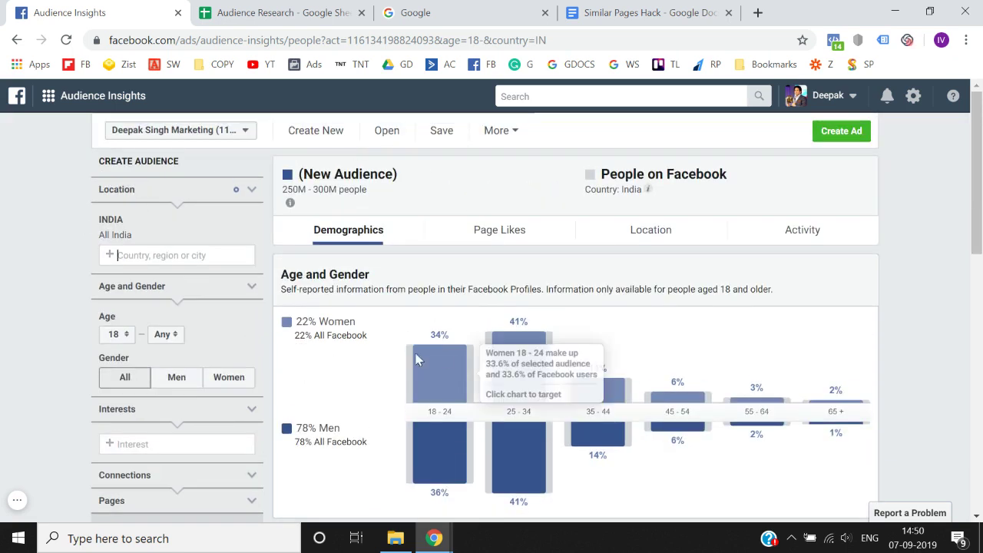
mouse_move(577, 355)
scroll(576, 358, "down", 1)
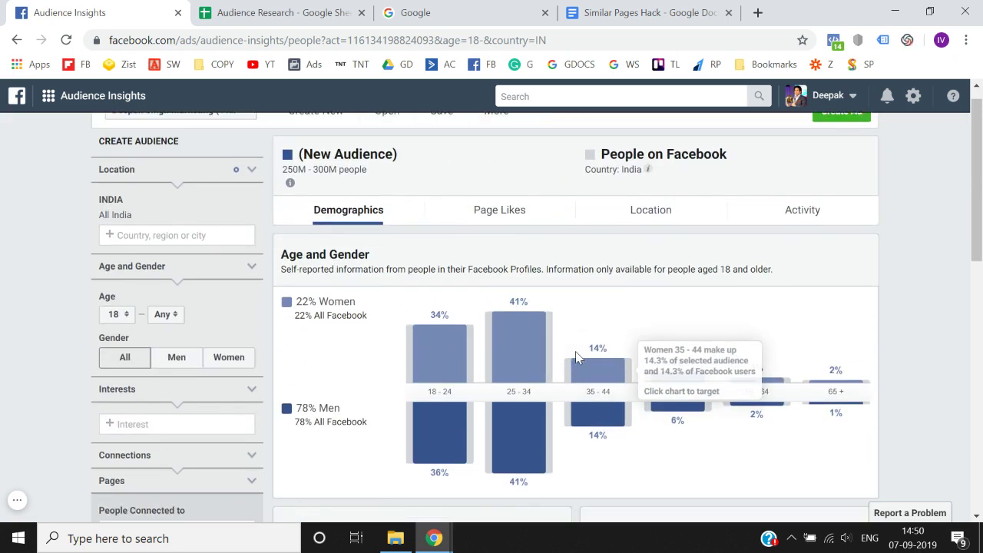
scroll(344, 266, "down", 1)
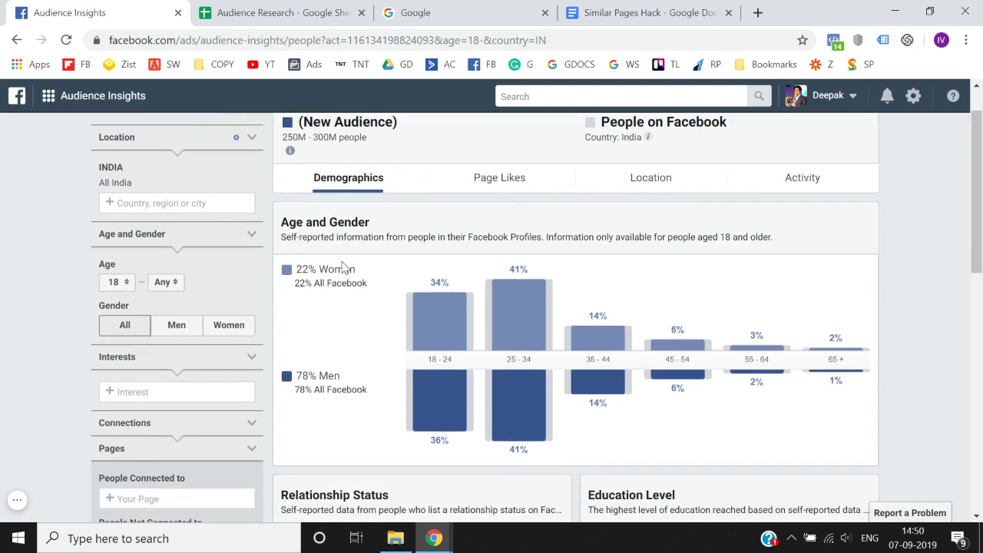
scroll(349, 265, "up", 1)
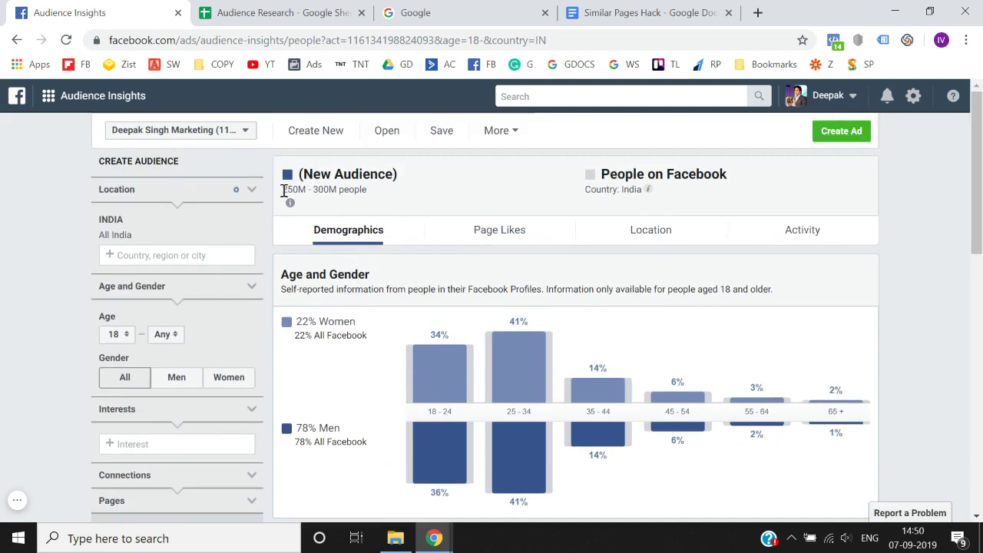
Examine the estimated size of the new audience in India
left_click_drag(369, 190, 348, 192)
left_click(345, 200)
triple_click(348, 192)
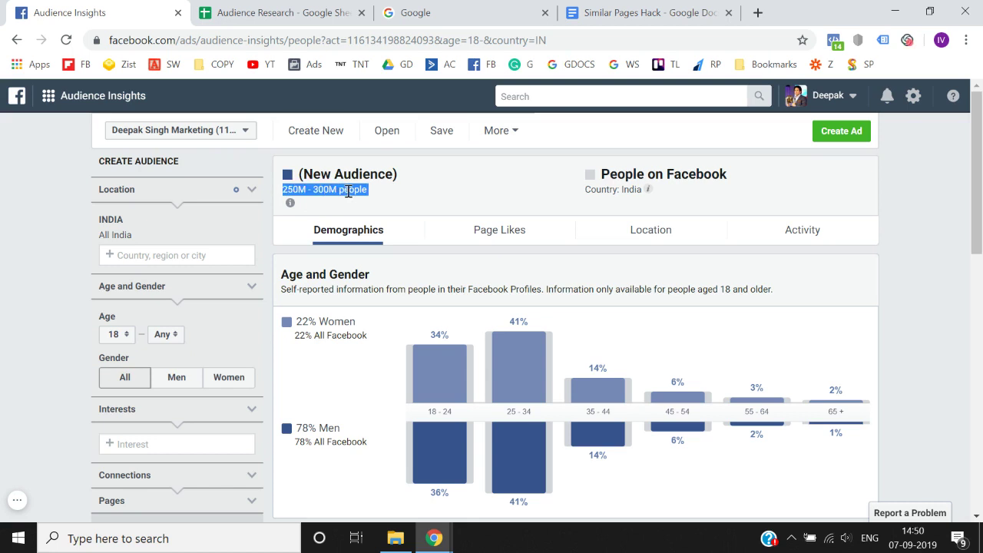
triple_click(348, 192)
left_click(348, 192)
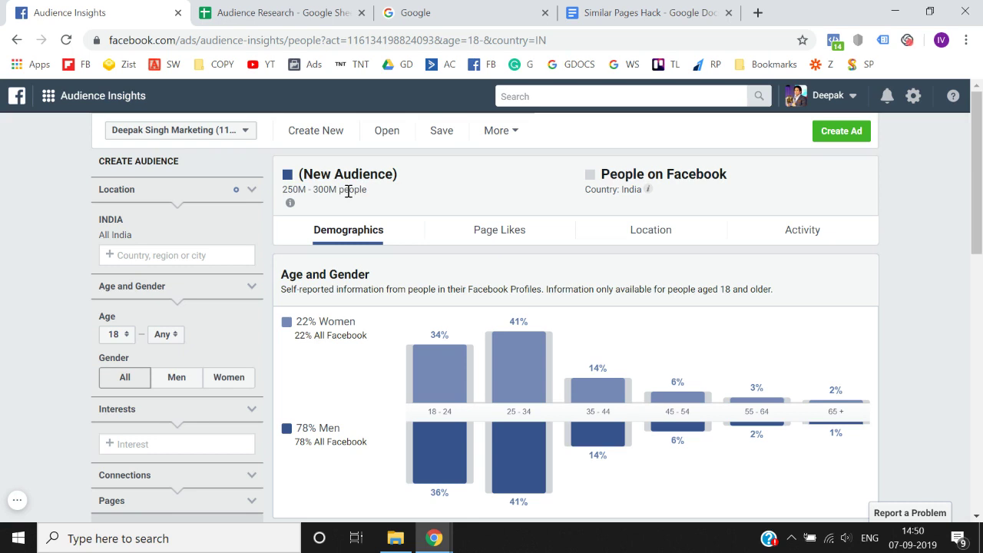
triple_click(348, 192)
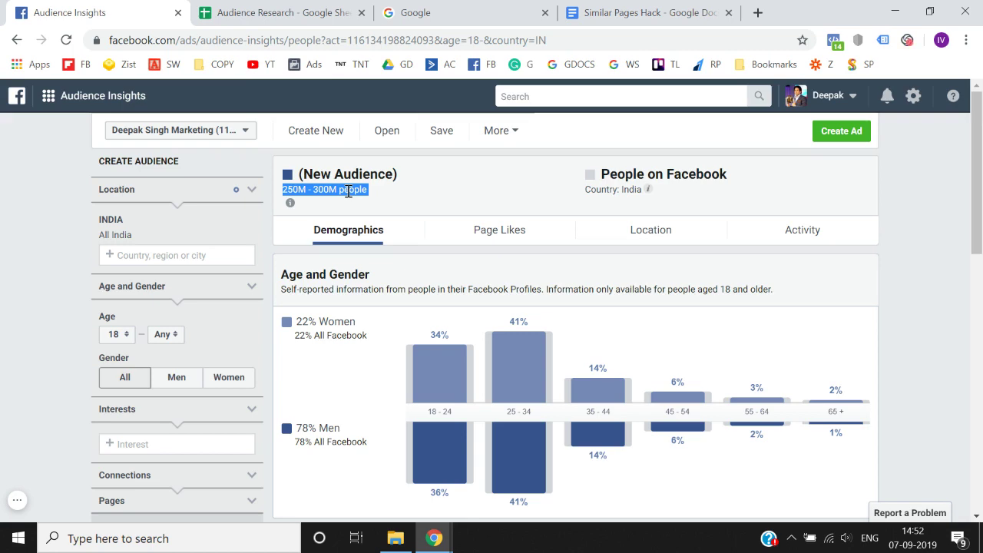
scroll(348, 191, "down", 2)
scroll(322, 289, "up", 2)
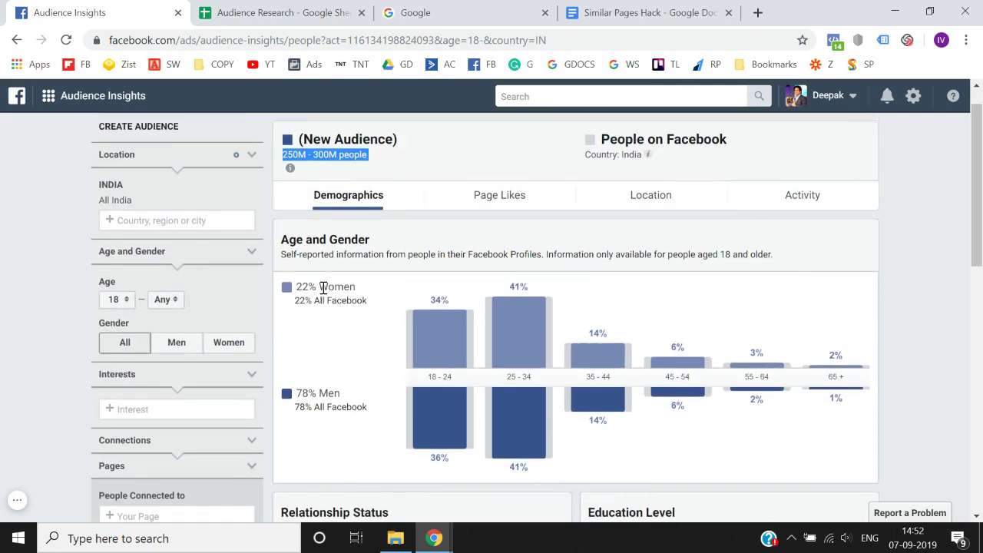
scroll(322, 289, "up", 1)
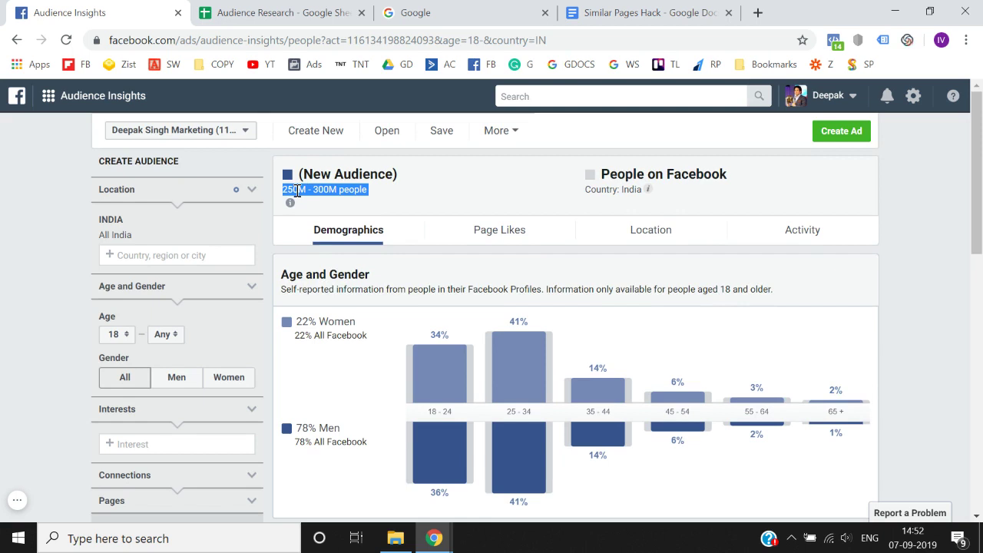
Compare the women's and men's shares and their age-group bars in the demographics
left_click(310, 323)
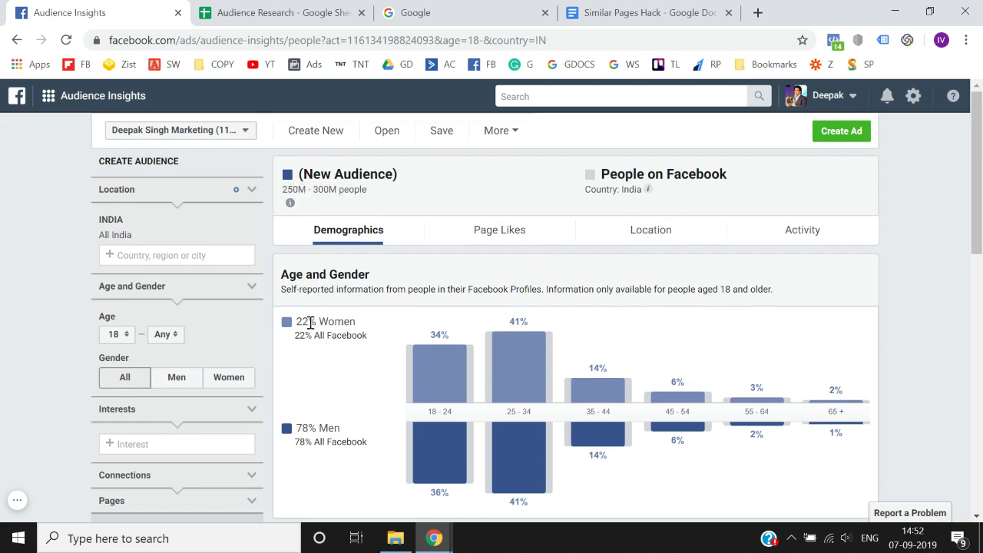
triple_click(310, 323)
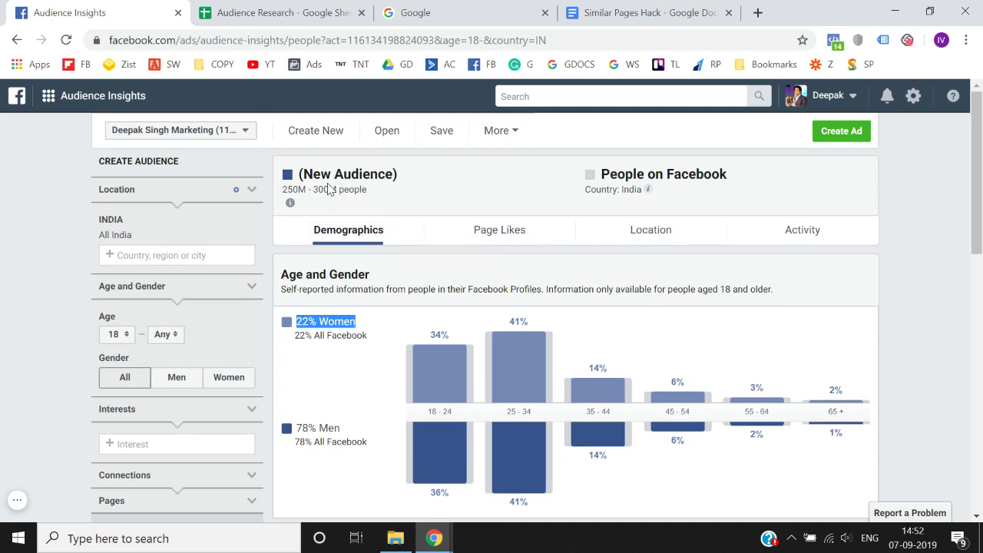
left_click(322, 328)
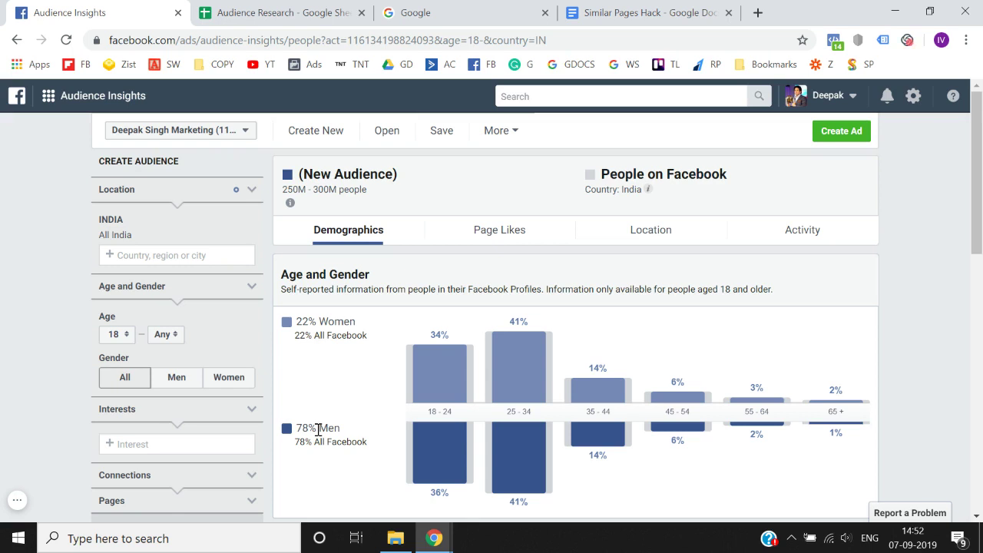
scroll(318, 430, "down", 1)
mouse_move(444, 367)
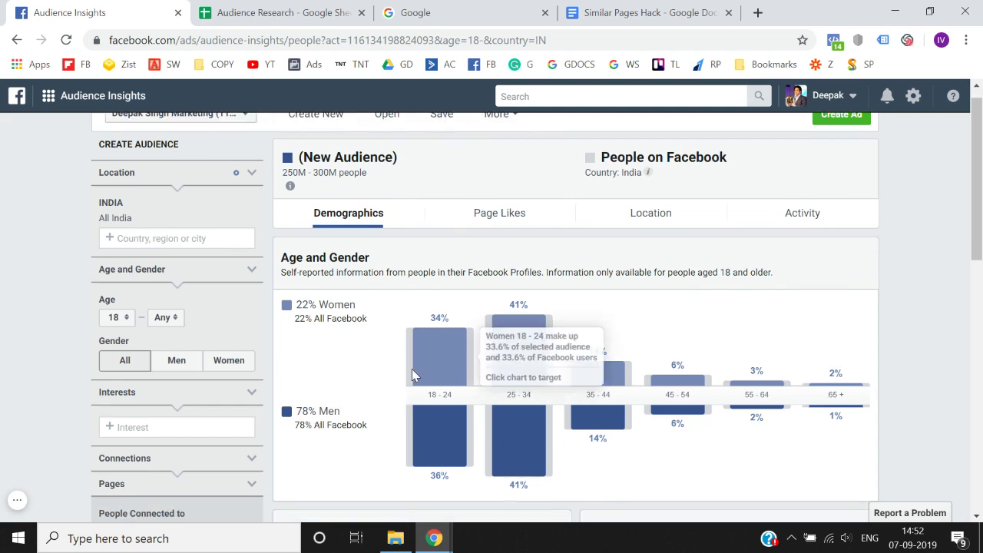
scroll(407, 415, "down", 1)
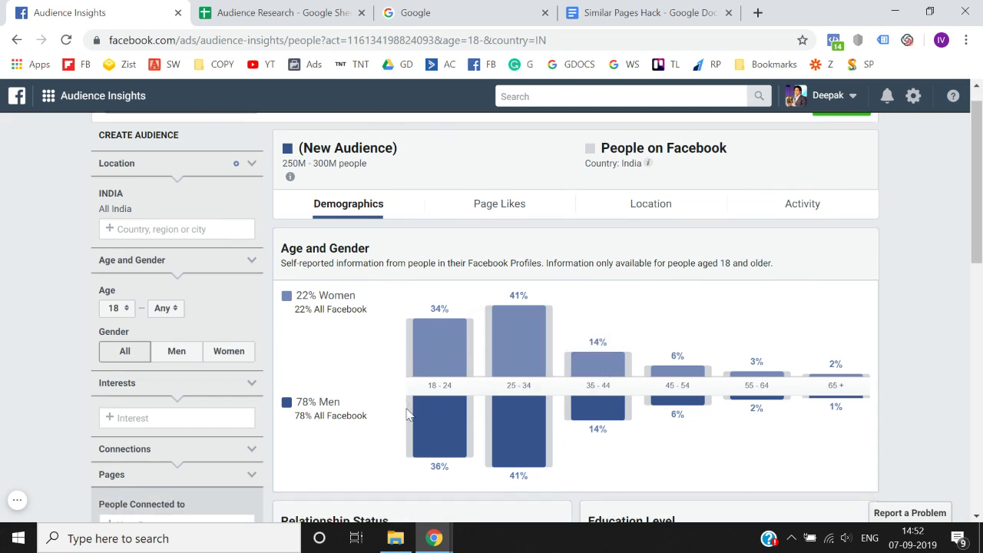
mouse_move(530, 322)
mouse_move(419, 355)
mouse_move(453, 362)
scroll(346, 402, "down", 1)
scroll(346, 402, "up", 1)
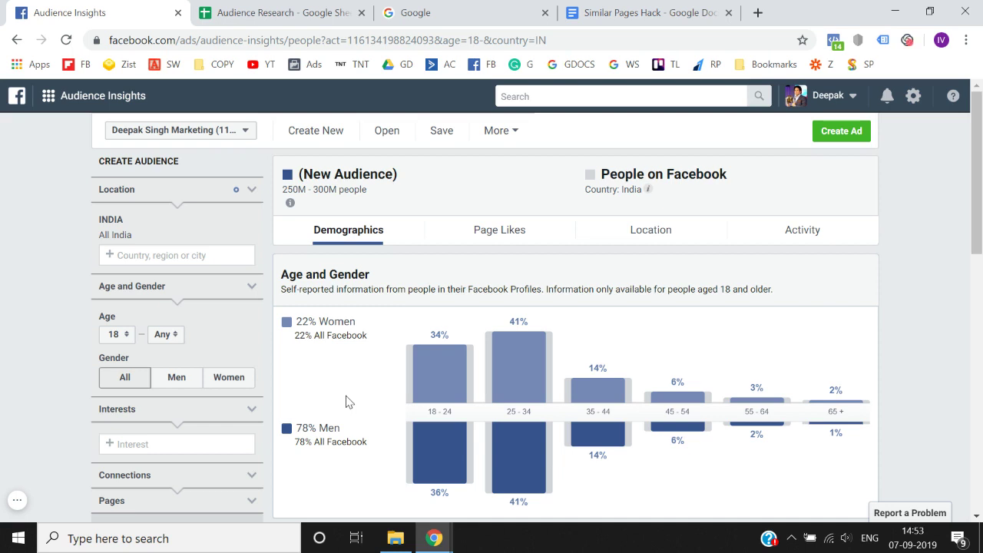
scroll(345, 401, "down", 1)
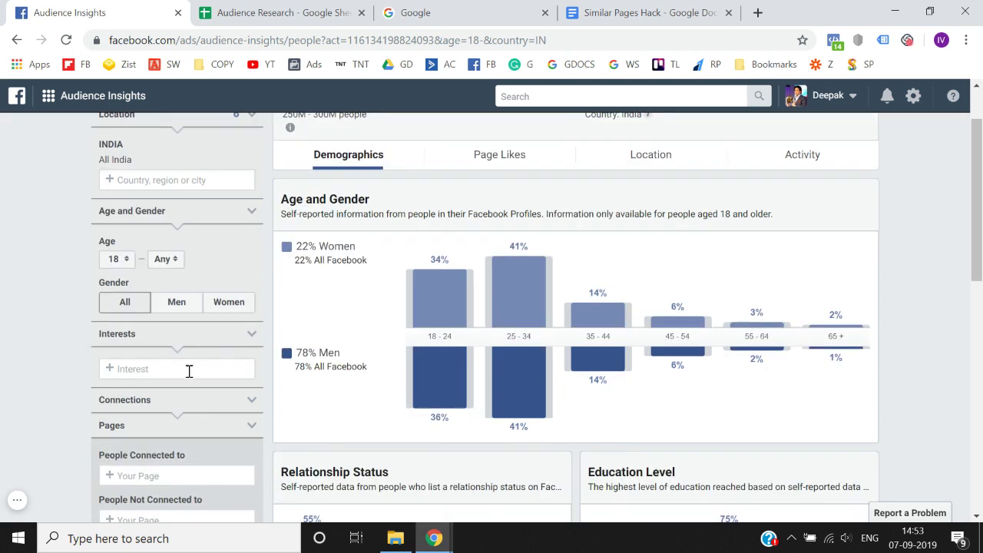
type("bod")
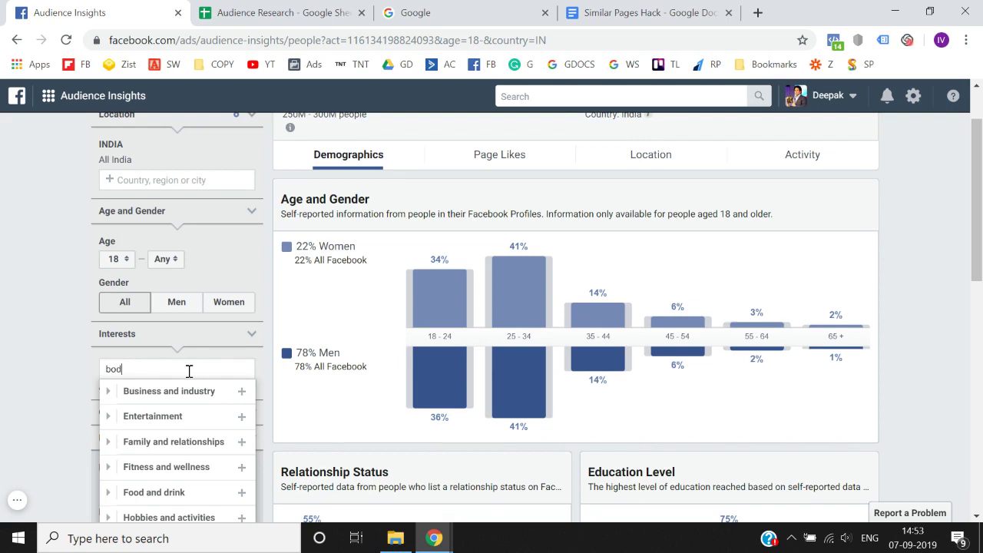
type("ybuilding")
scroll(189, 371, "down", 1)
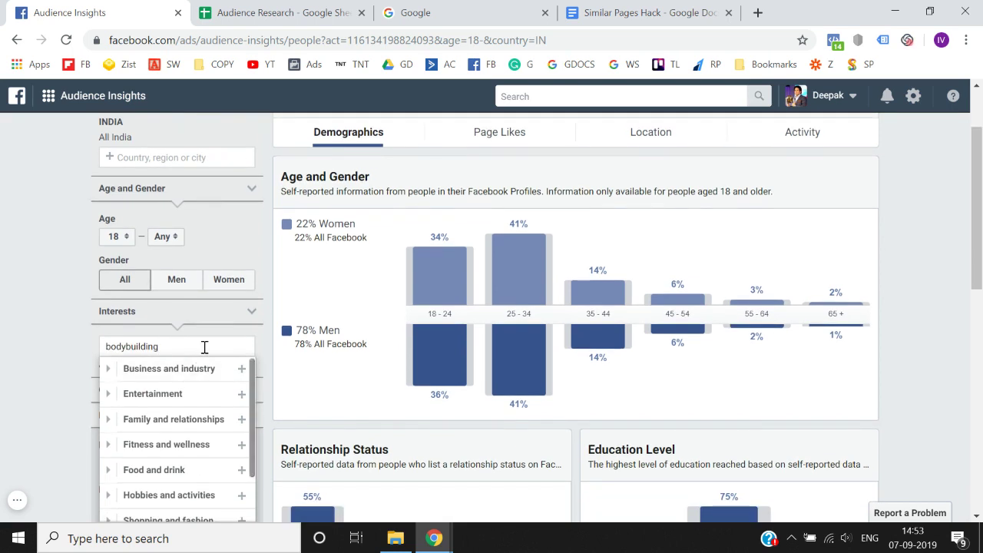
scroll(205, 346, "down", 1)
left_click(49, 345)
scroll(50, 346, "down", 1)
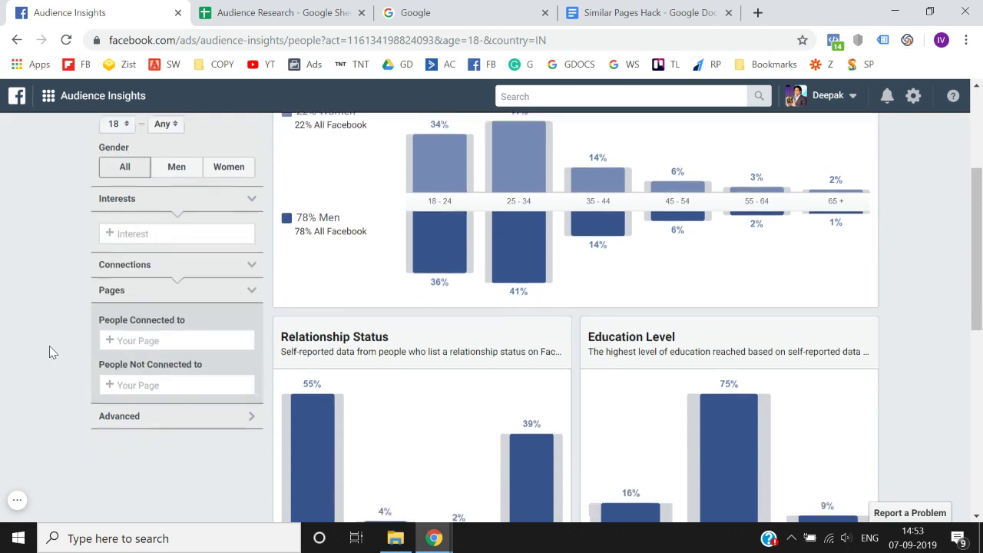
Add Bodybuilding as an interest for the India audience
left_click(159, 212)
type("bo")
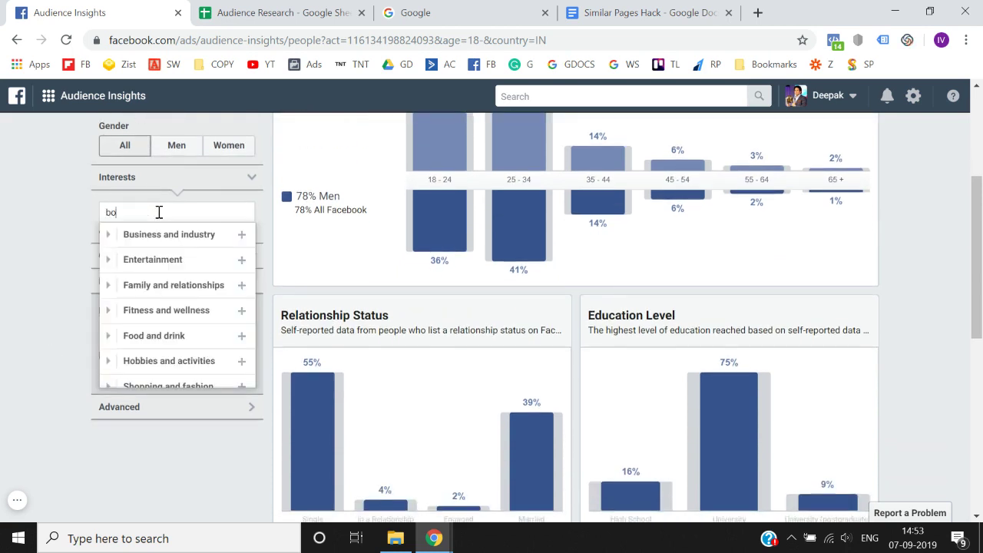
type("dybuilding")
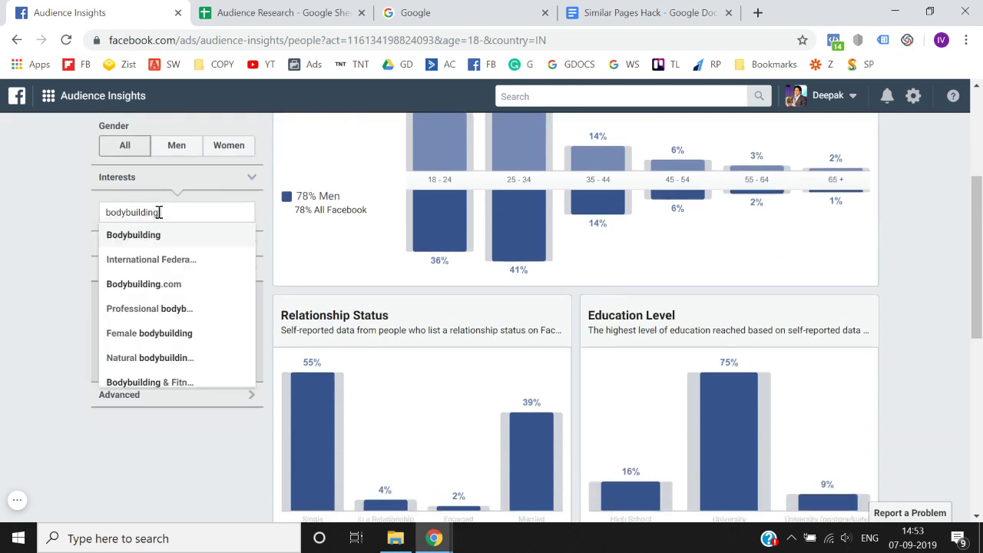
left_click(156, 235)
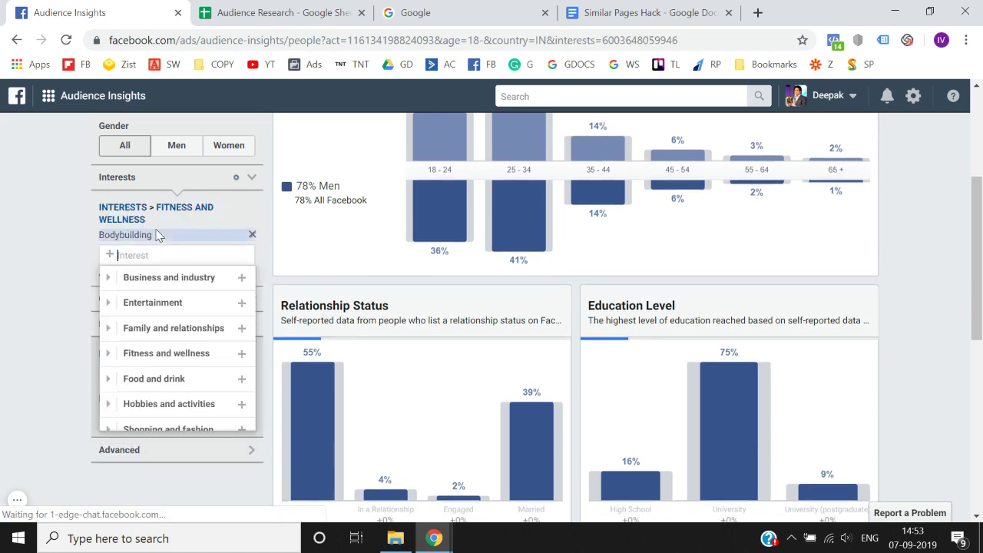
left_click(2, 312)
Examine the estimated size of the bodybuilding audience and compare its women's share with that of all Facebook
scroll(1, 312, "up", 3)
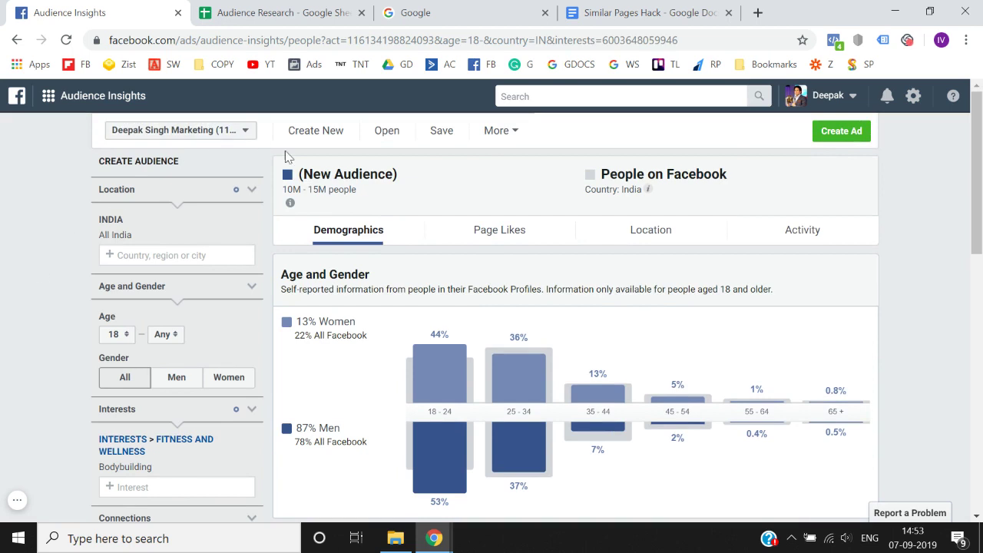
left_click(290, 202)
left_click(358, 146)
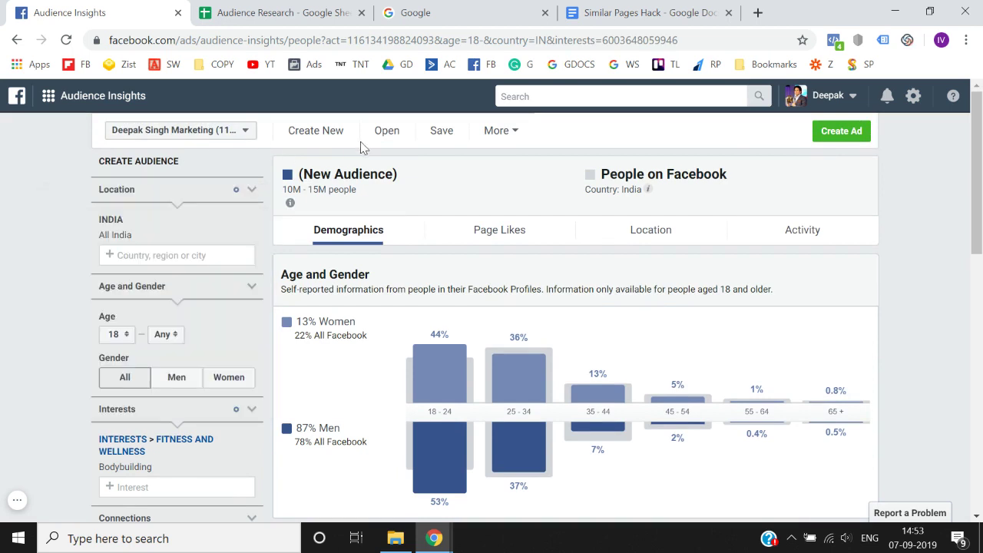
triple_click(302, 190)
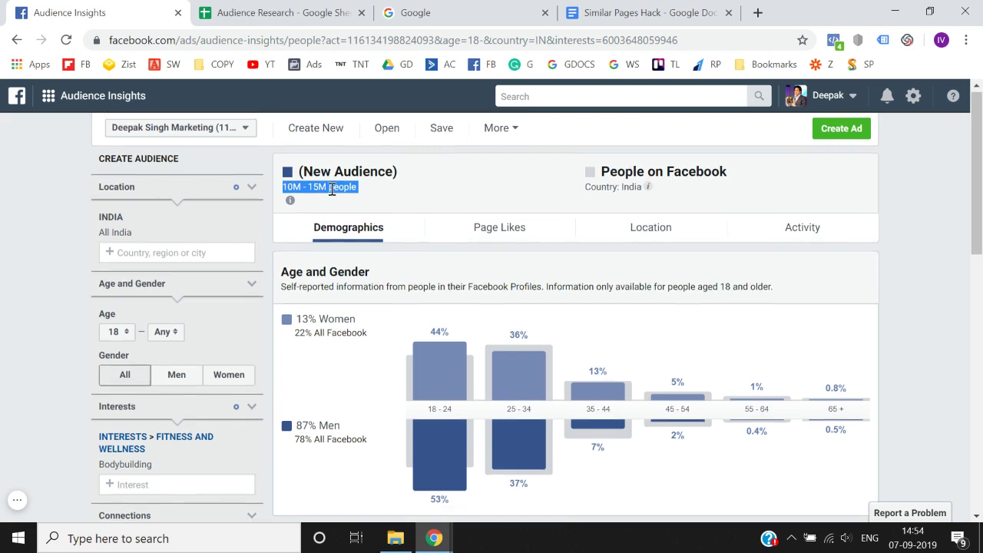
scroll(333, 192, "down", 1)
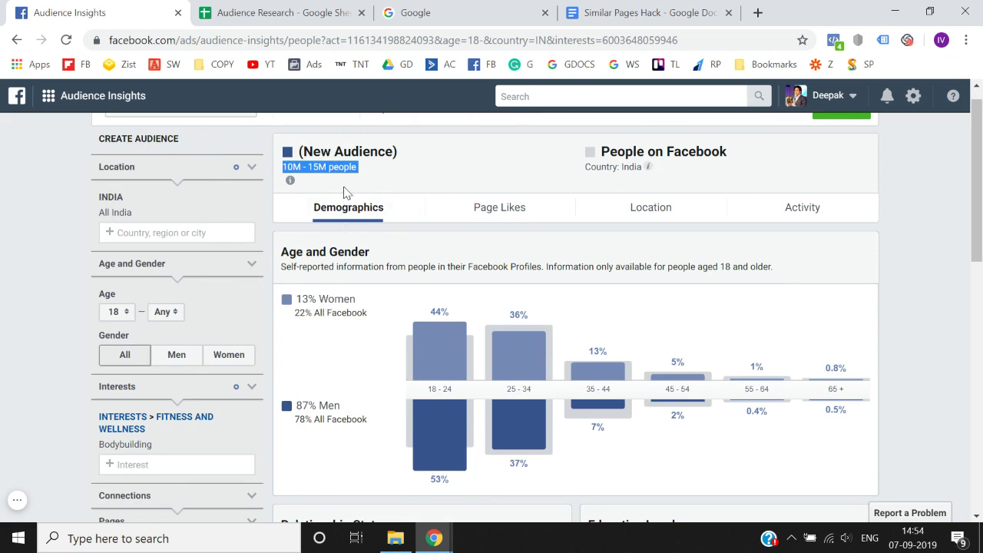
triple_click(309, 298)
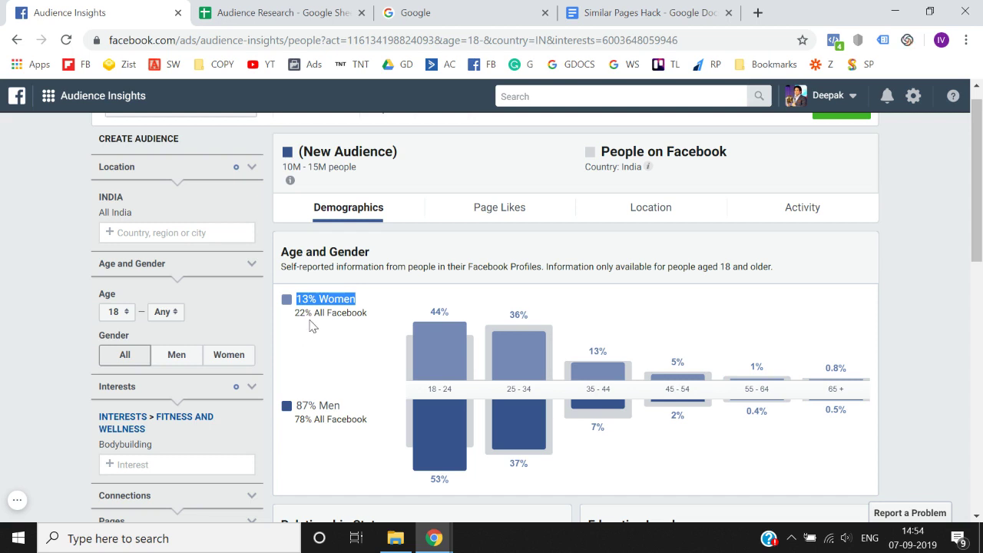
triple_click(310, 313)
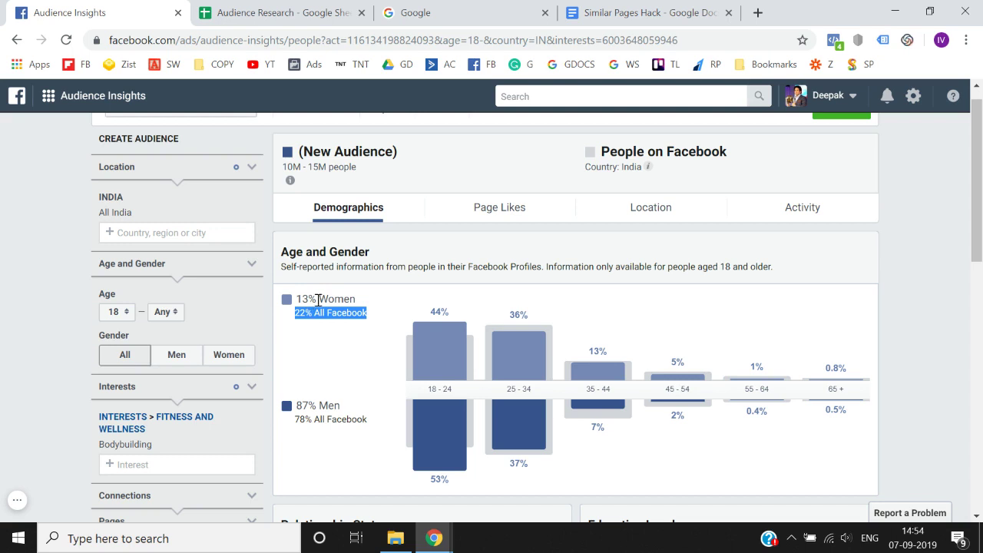
left_click(320, 295)
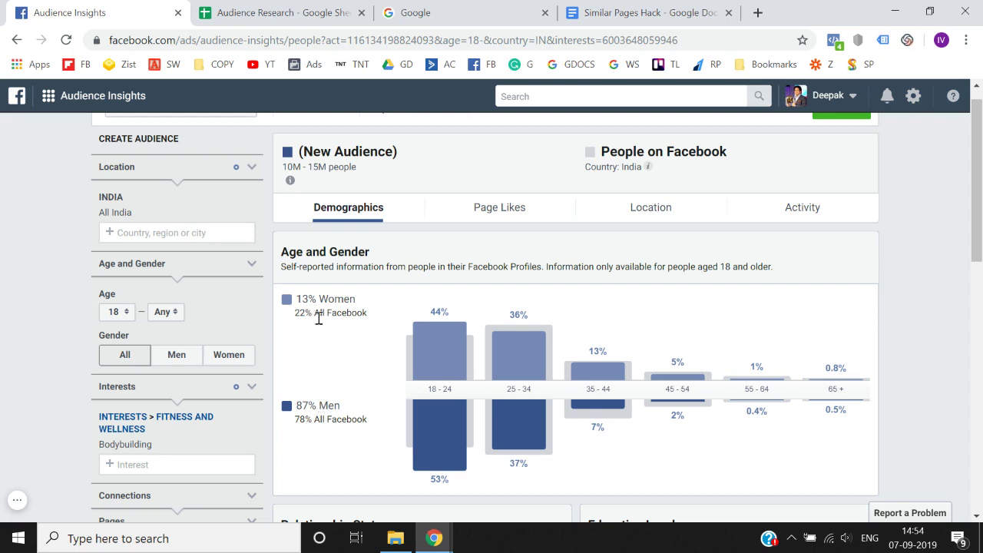
Insert two rows above the column headings in the Audience Research spreadsheet and give them a white fill
left_click(286, 13)
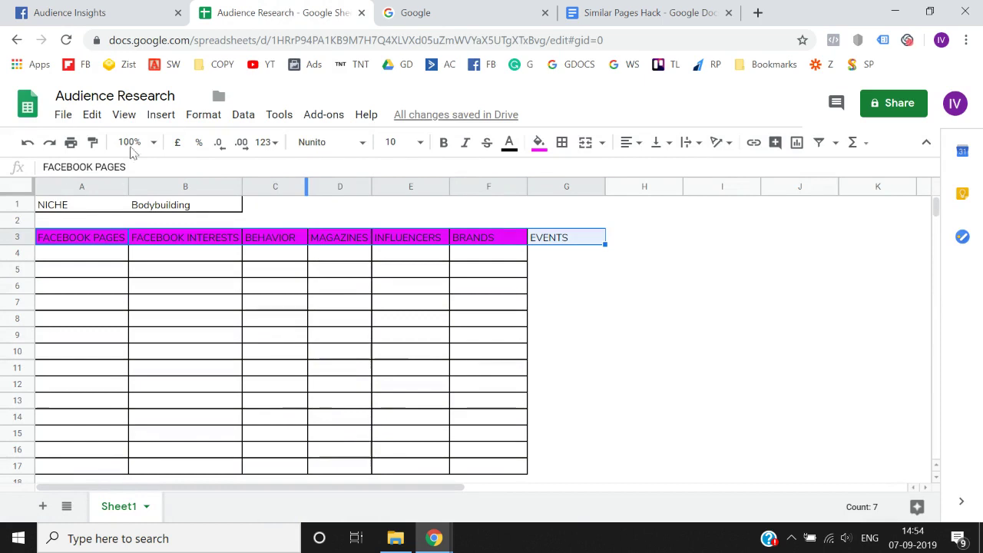
right_click(16, 237)
left_click(68, 251)
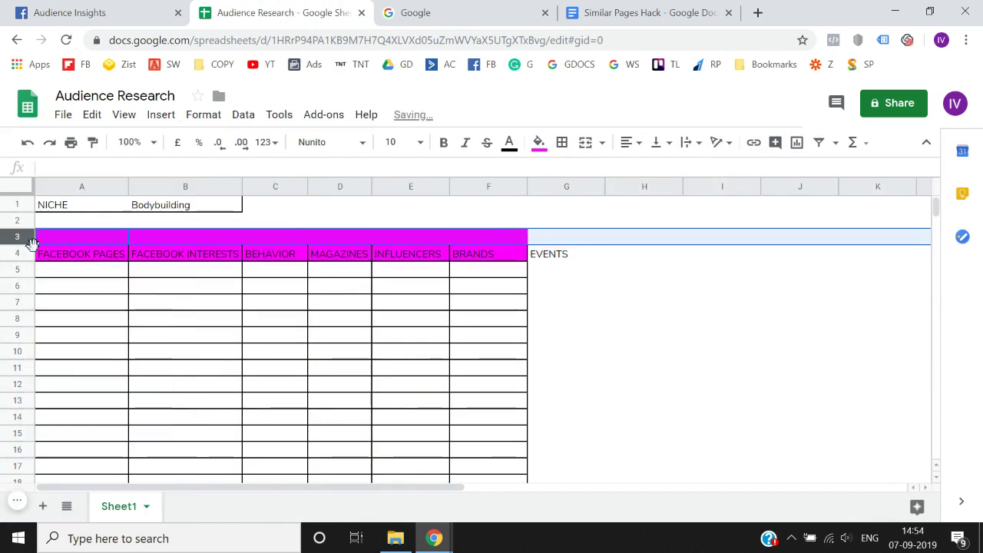
right_click(20, 238)
left_click(49, 260)
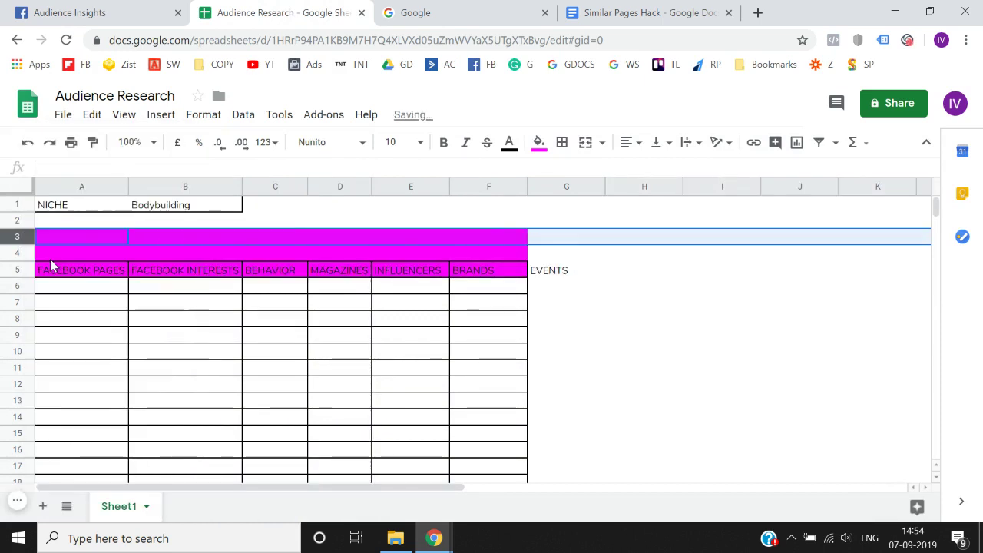
left_click(539, 142)
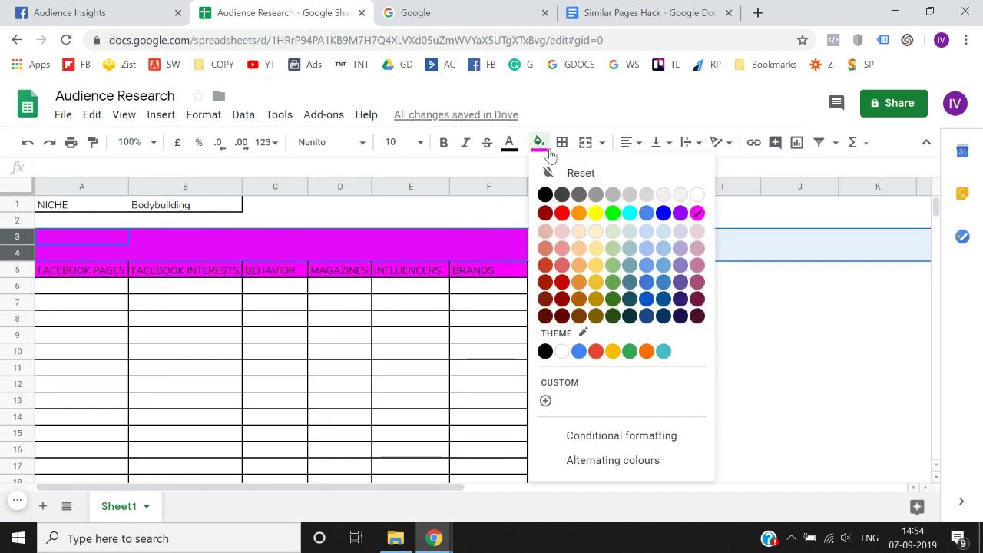
left_click(697, 199)
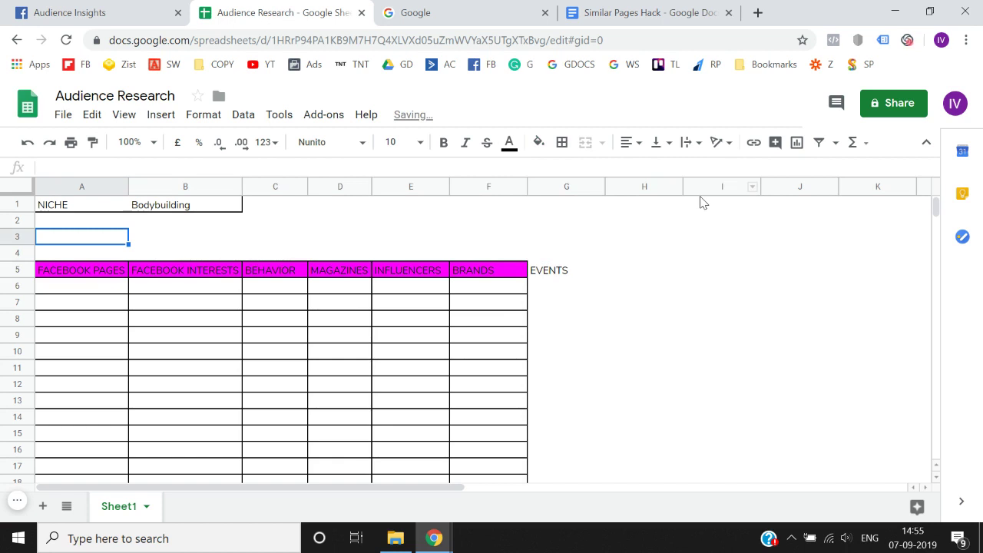
Enter the label "Age" in cell A3 and insert two more blank rows between it and the column headings
type("Age")
key("Return")
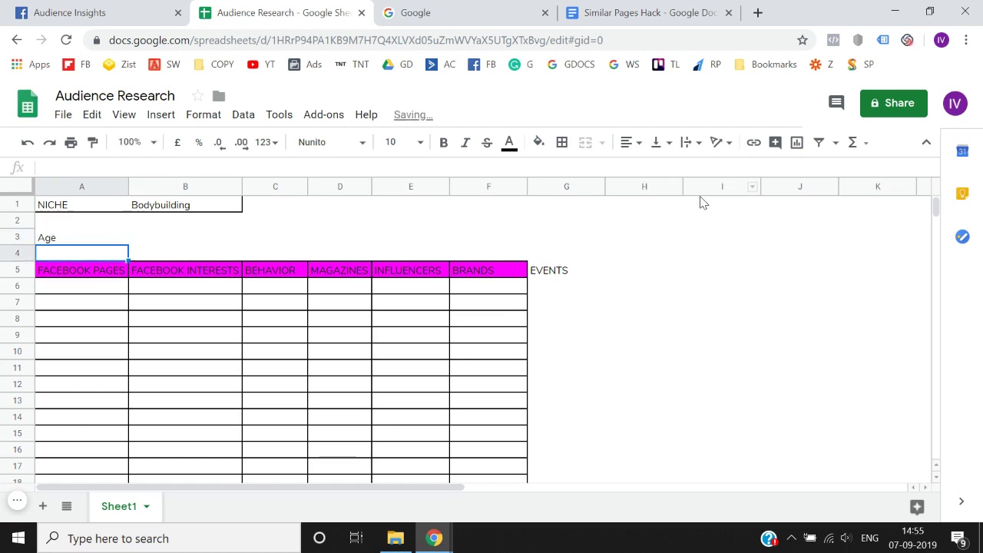
right_click(17, 255)
left_click(54, 260)
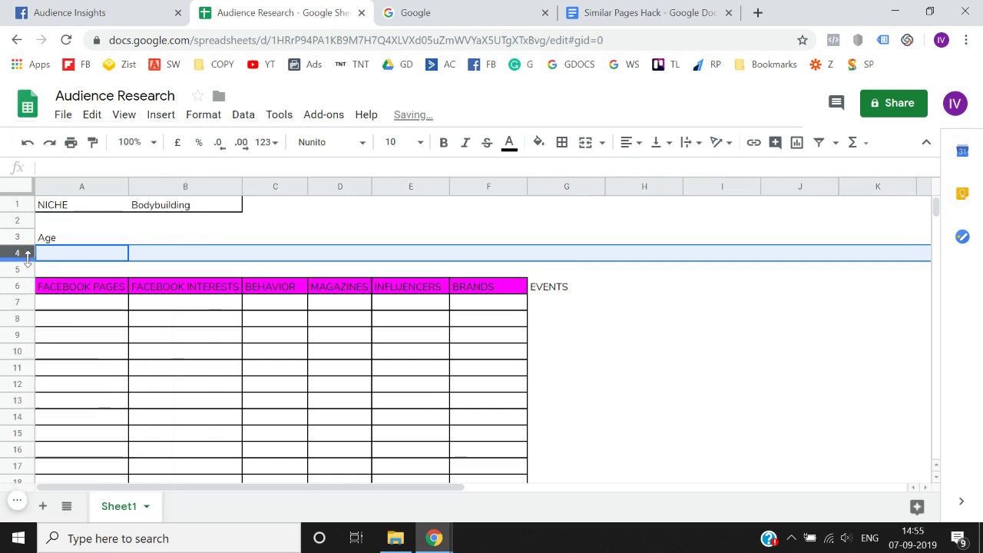
right_click(26, 261)
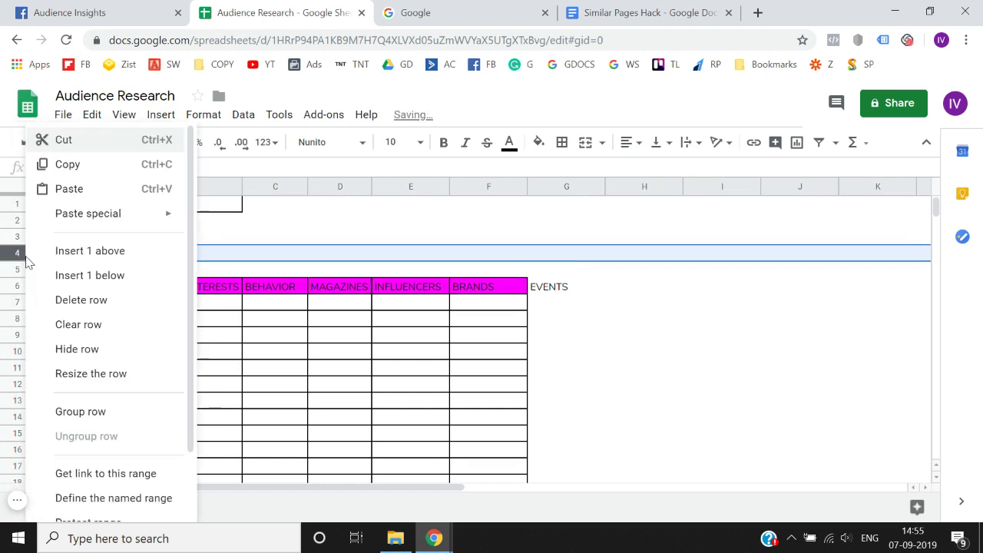
left_click(73, 261)
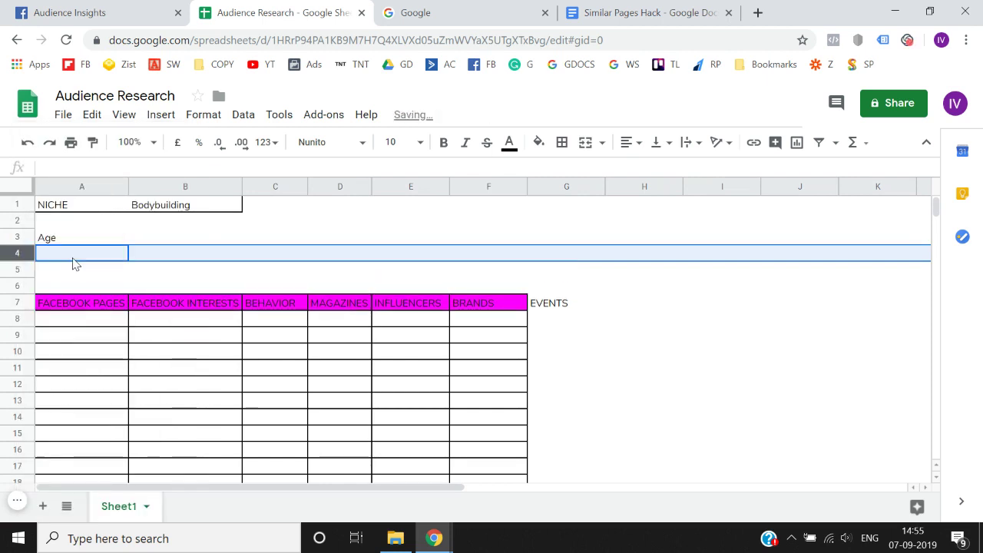
Enter the label "Major Age Range" in cell A4, beneath the Age label
left_click(106, 9)
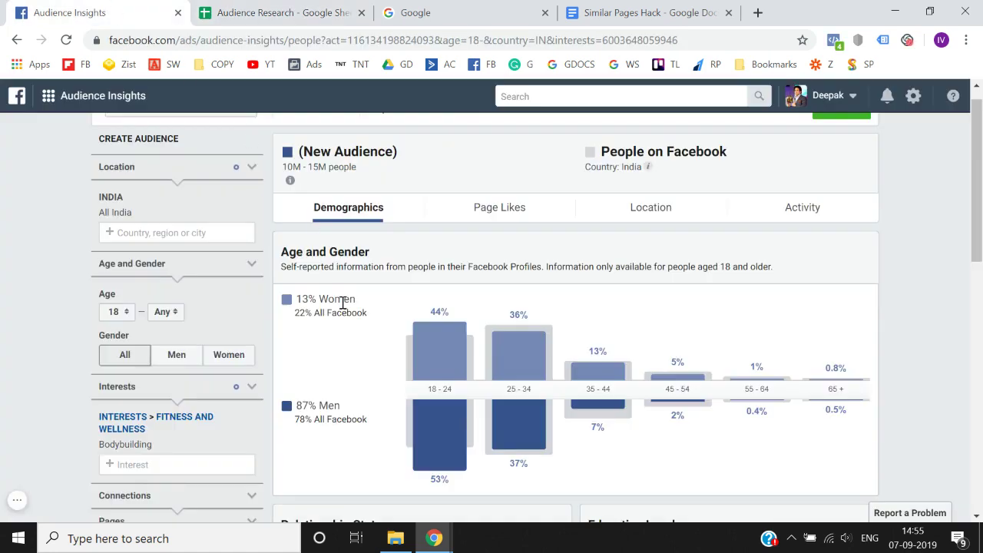
left_click(331, 13)
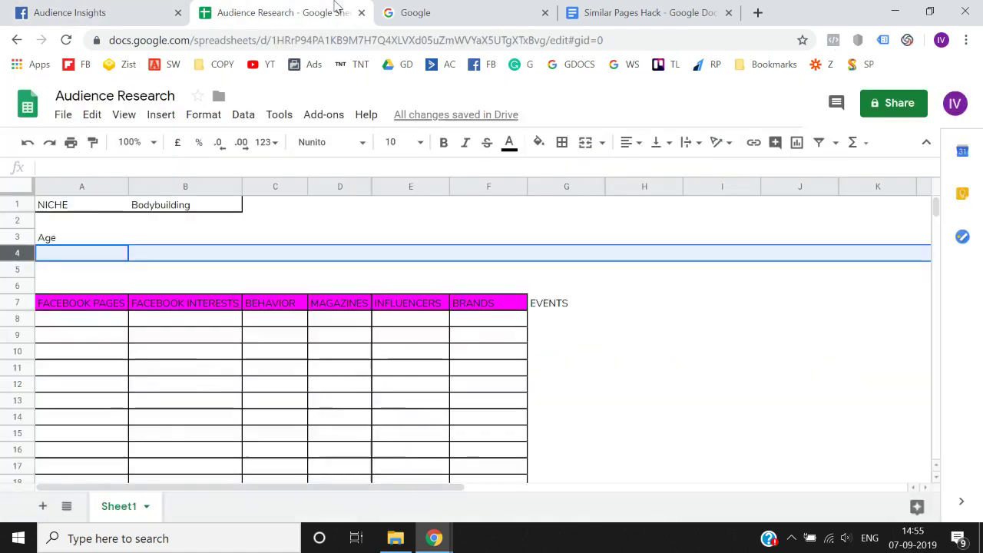
left_click(75, 247)
type("Major Agee")
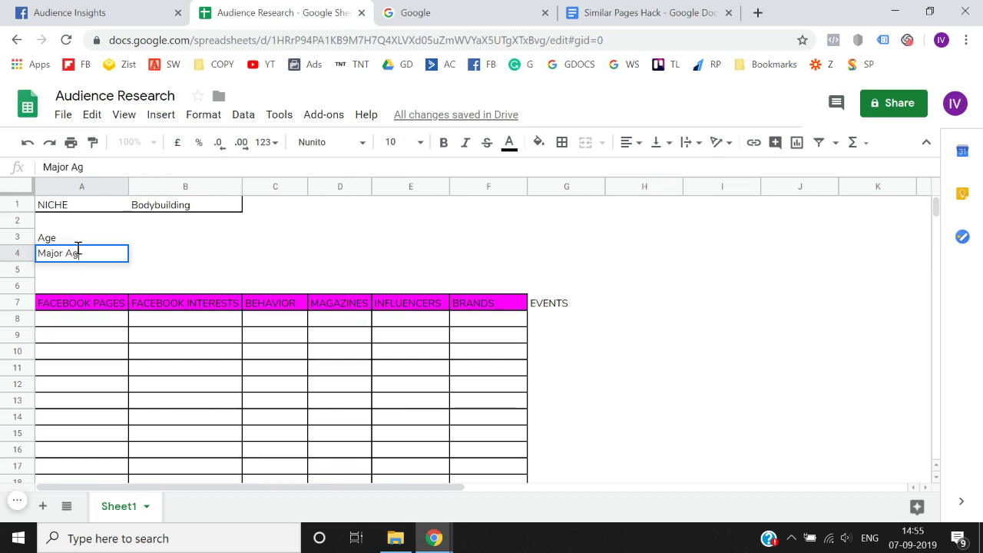
key("BackSpace")
type("Ragng")
key("BackSpace")
key("BackSpace")
key("BackSpace")
type("nge")
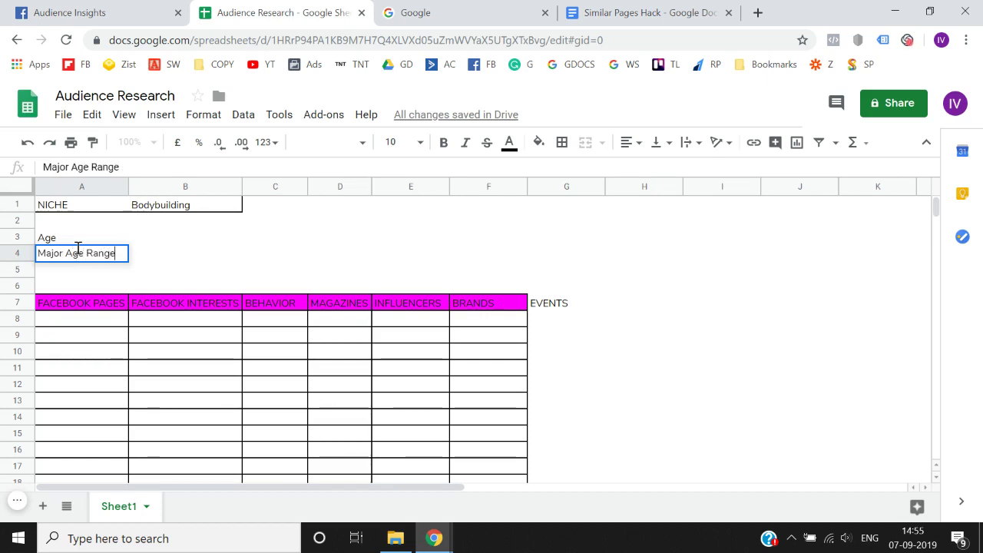
key("Return")
Check the age groups in the Audience Insights chart and record "18-24 and 25-34" as the major age range in B4
key("Up")
key("Right")
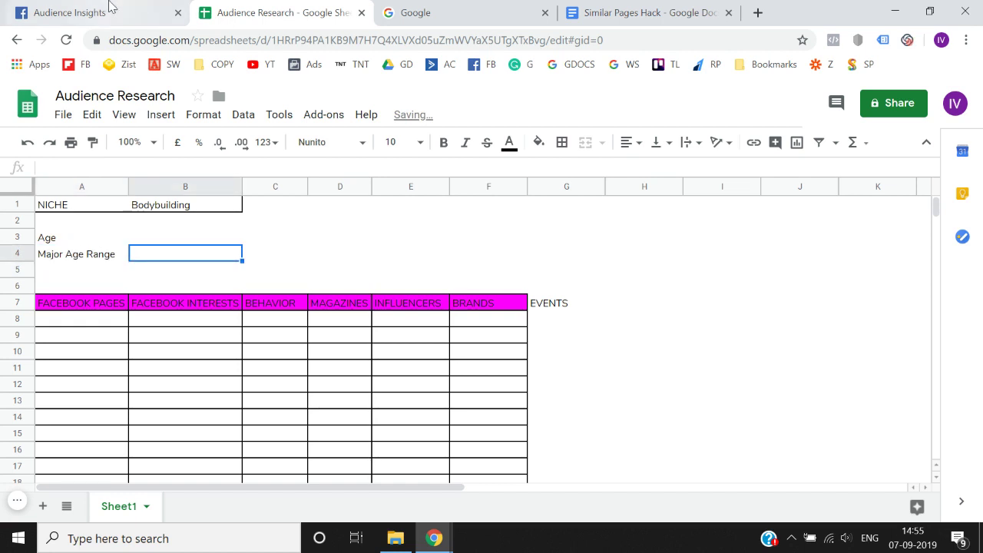
left_click(69, 12)
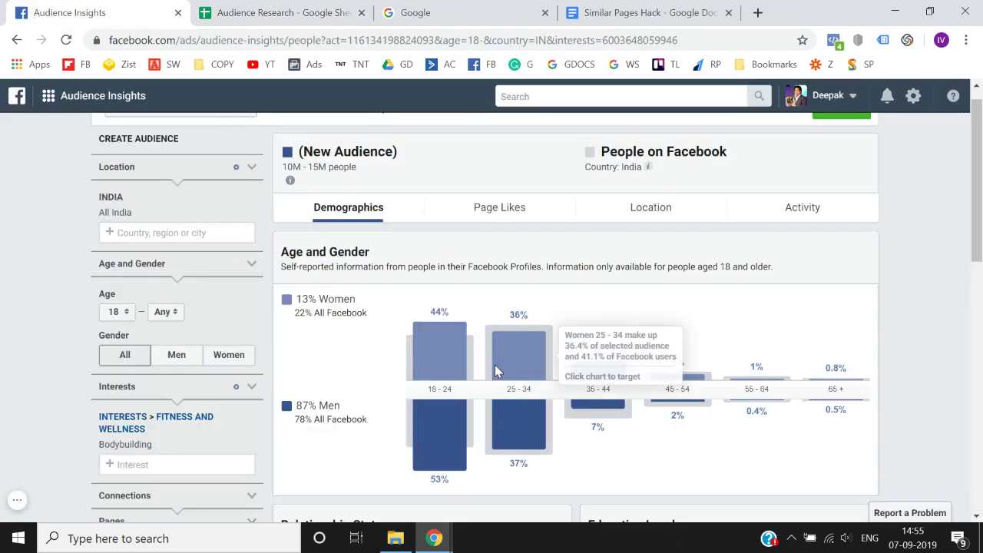
left_click(318, 9)
key("Return")
type("18")
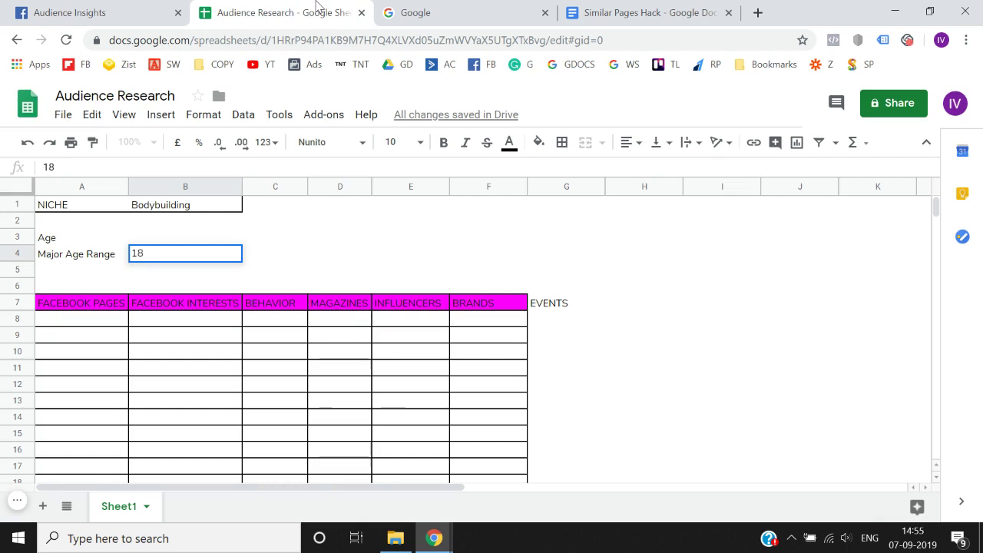
type("-24 a nd")
key("BackSpace")
key("BackSpace")
key("BackSpace")
type("nd")
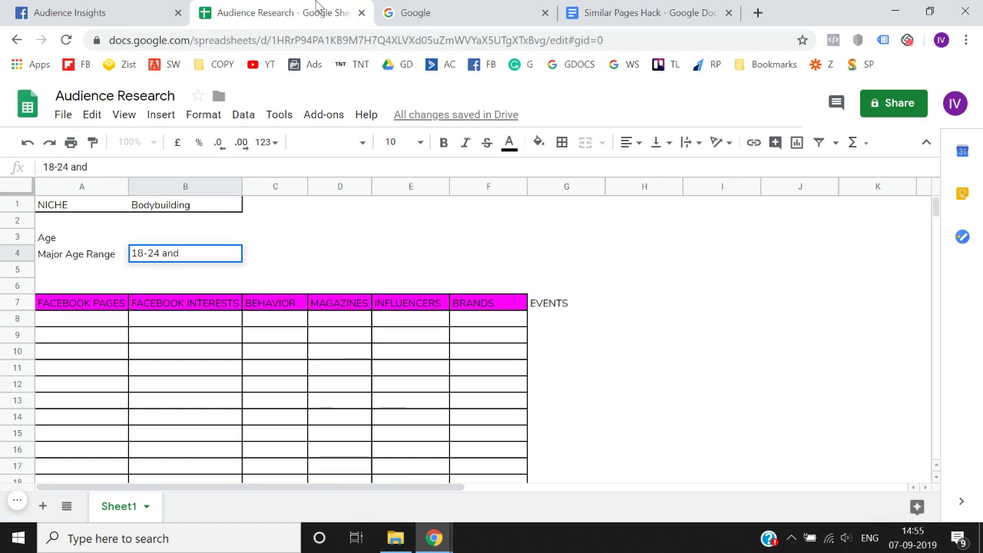
type(" 35-")
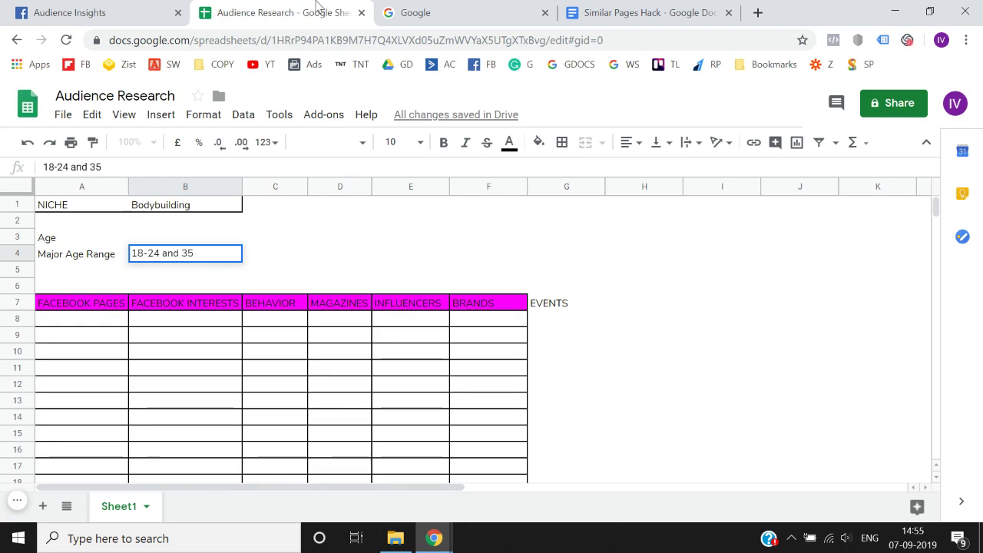
key("BackSpace")
key("BackSpace")
type("25-34")
key("Return")
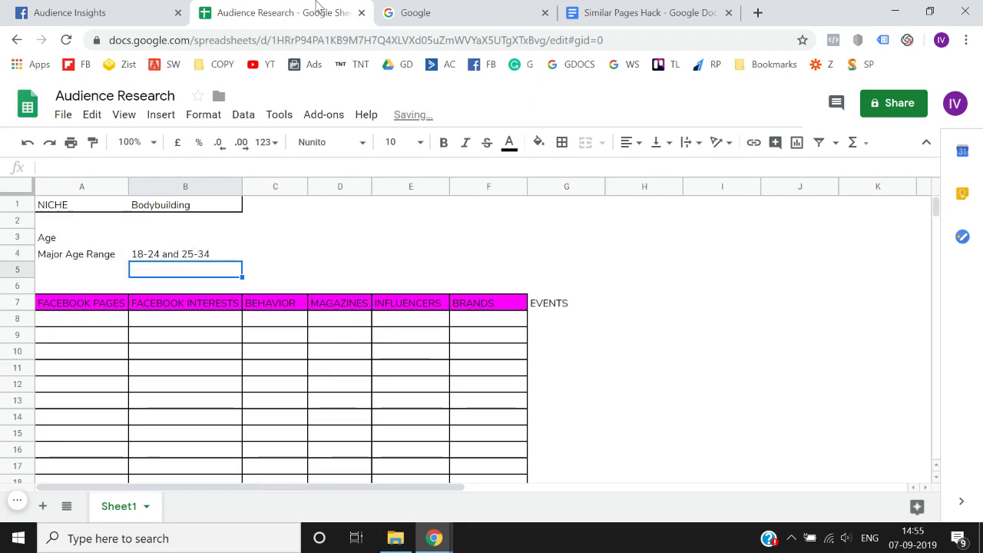
Check the gender split in Audience Insights and record "Gender" in A5 with "men" in B5 of the Audience Research spreadsheet
left_click(43, 11)
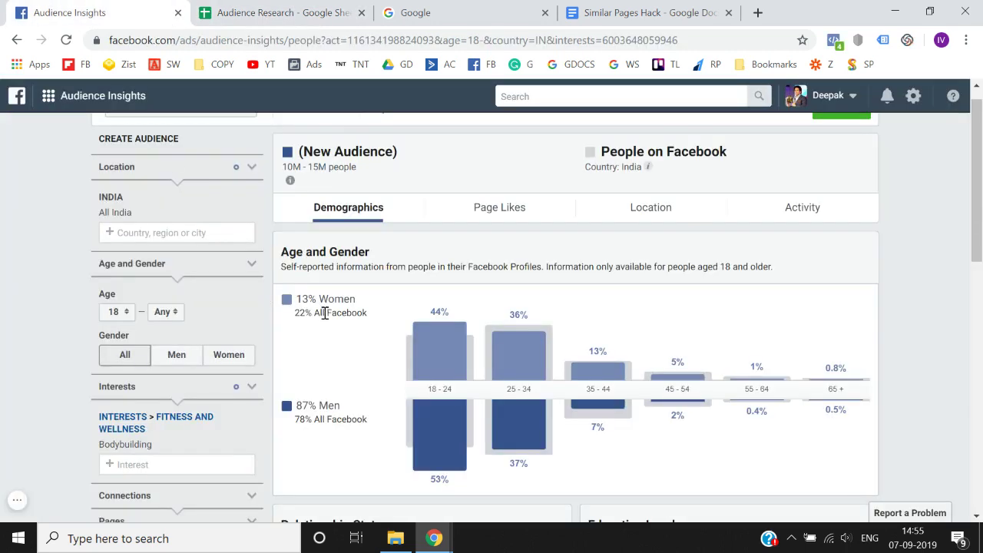
left_click(305, 7)
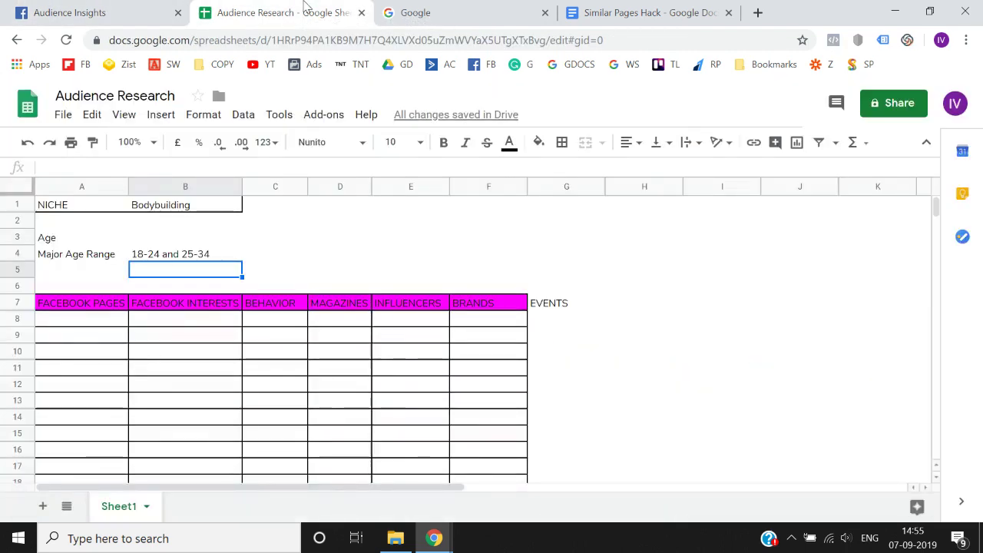
key("Left")
type("Gender")
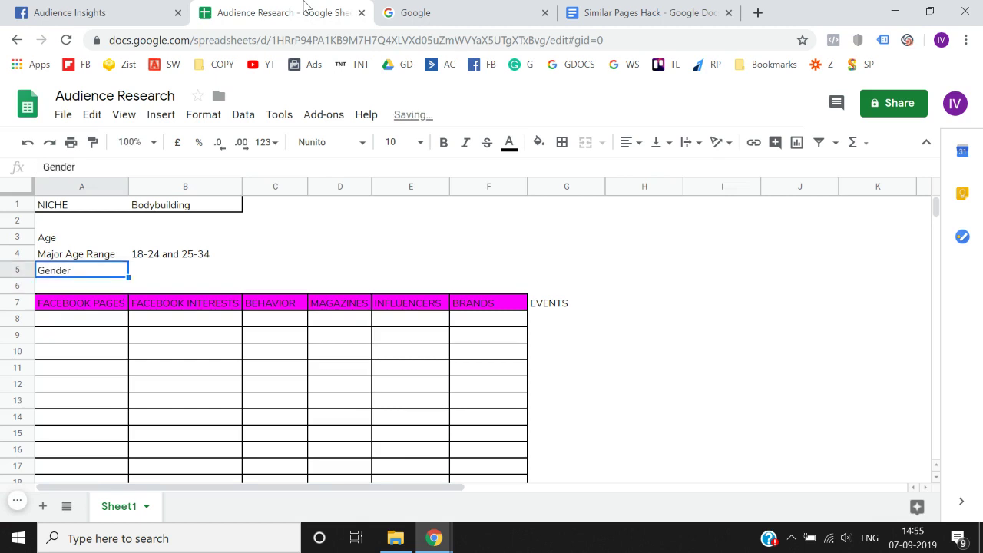
key("Right")
type("men")
key("Return")
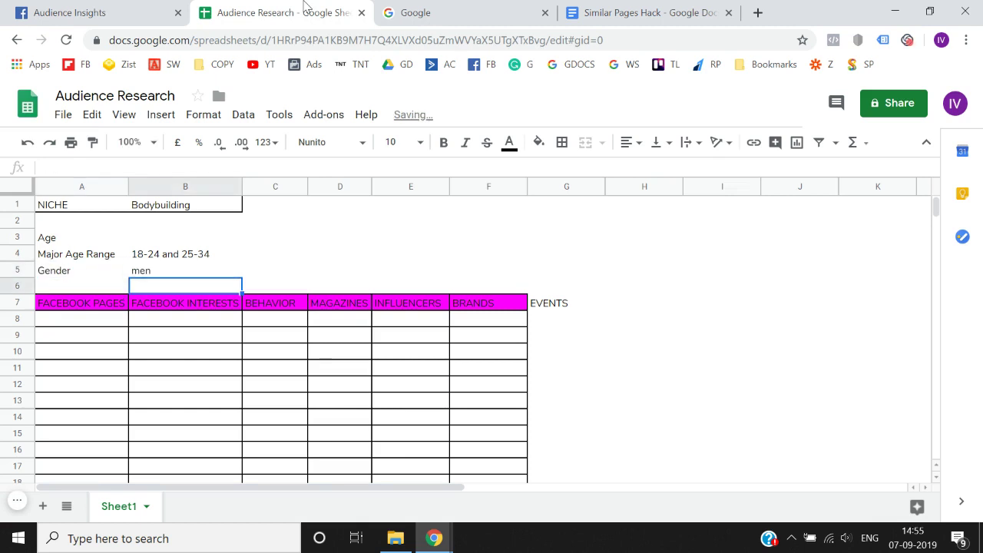
Copy the Bodybuilding interest from Audience Insights into B8, the first cell beneath FACEBOOK INTERESTS in the spreadsheet
left_click(163, 7)
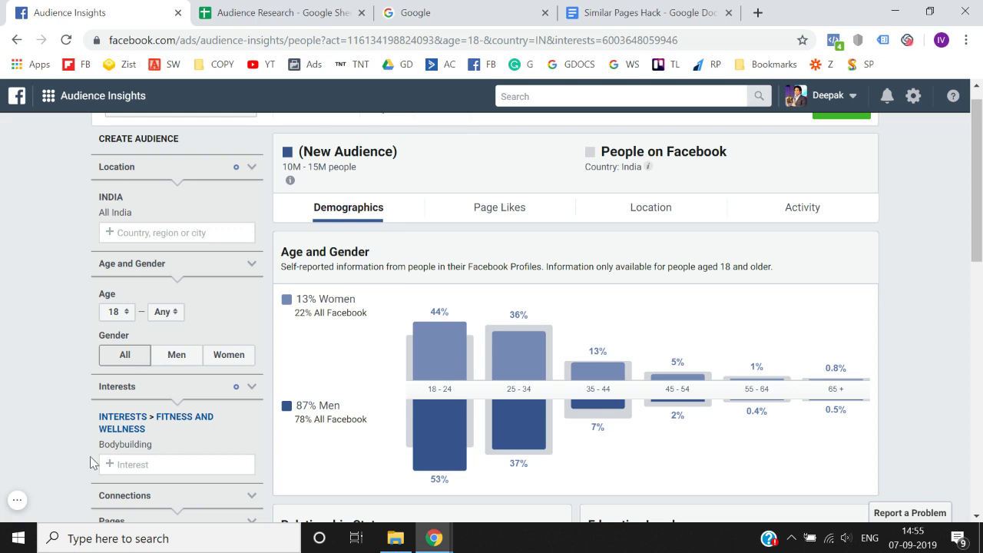
left_click_drag(100, 445, 159, 451)
key("ctrl+c")
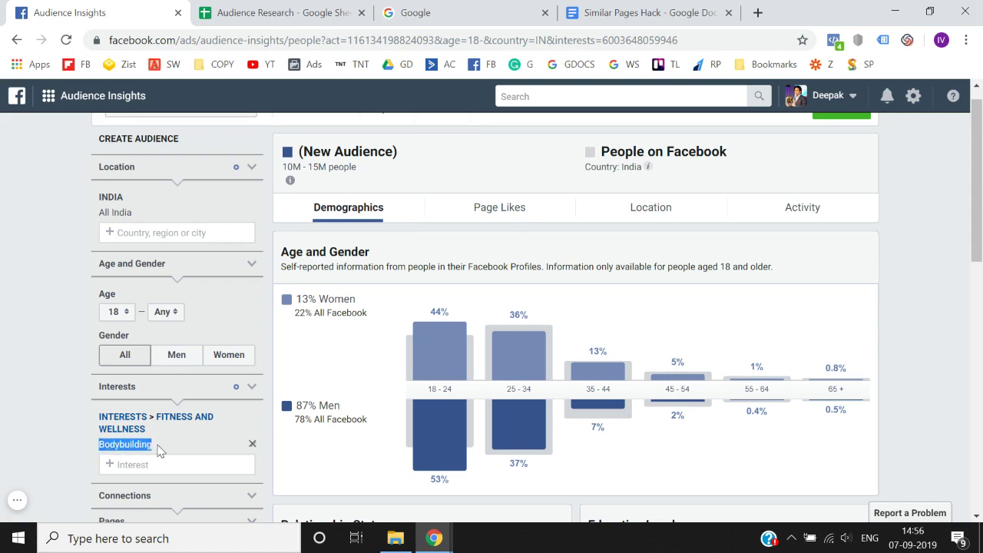
left_click(206, 10)
key("Left")
key("Down")
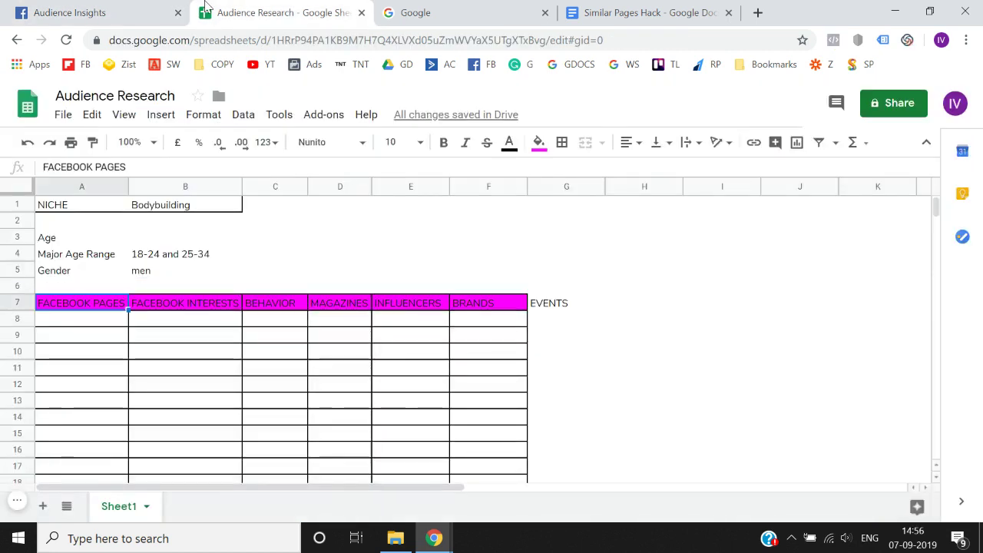
key("Down")
key("Right")
key("Return")
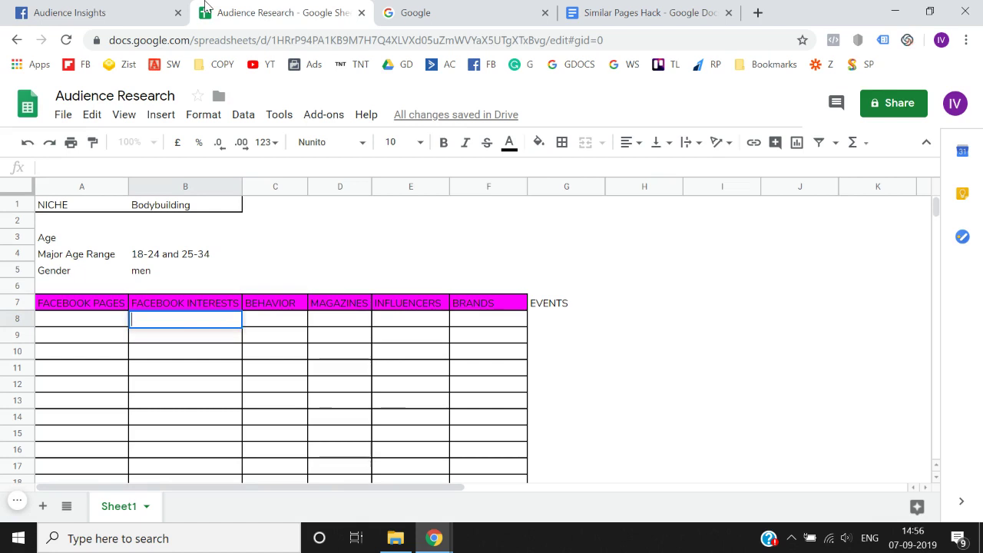
key("ctrl+v")
key("Return")
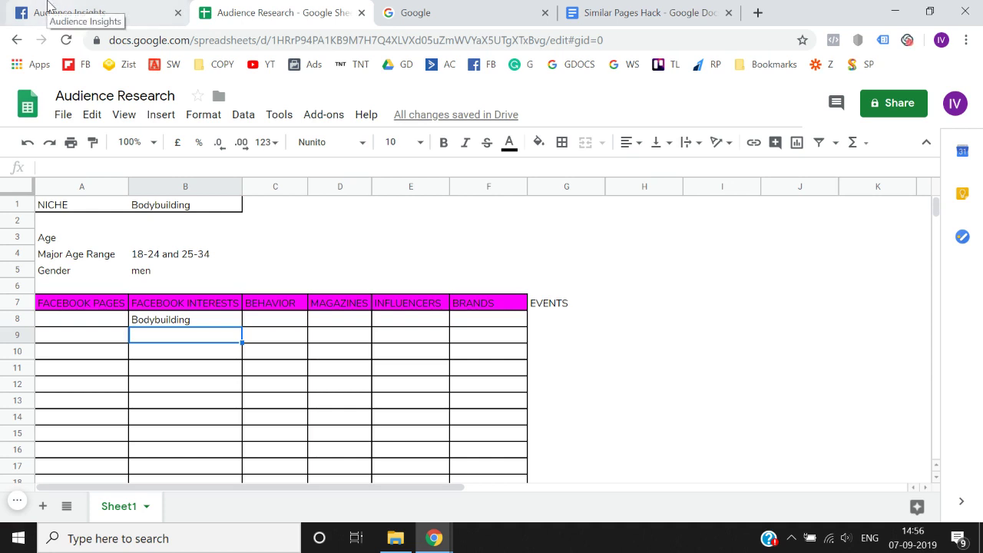
Insert a column before BEHAVIOR and enter the heading "SIZE" in C7
right_click(265, 187)
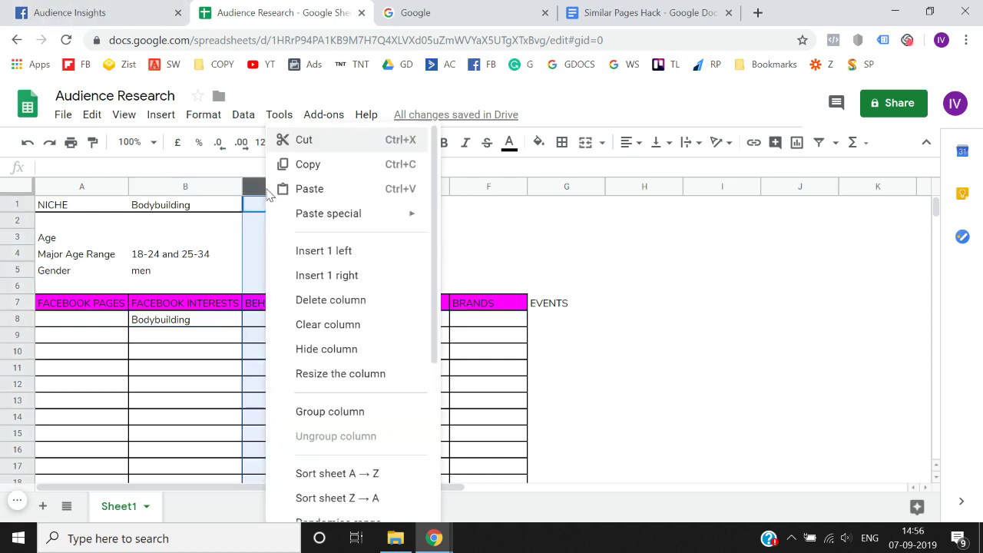
left_click(312, 260)
key("Down")
key("Down")
key("Down")
key("Down")
key("Down")
key("Down")
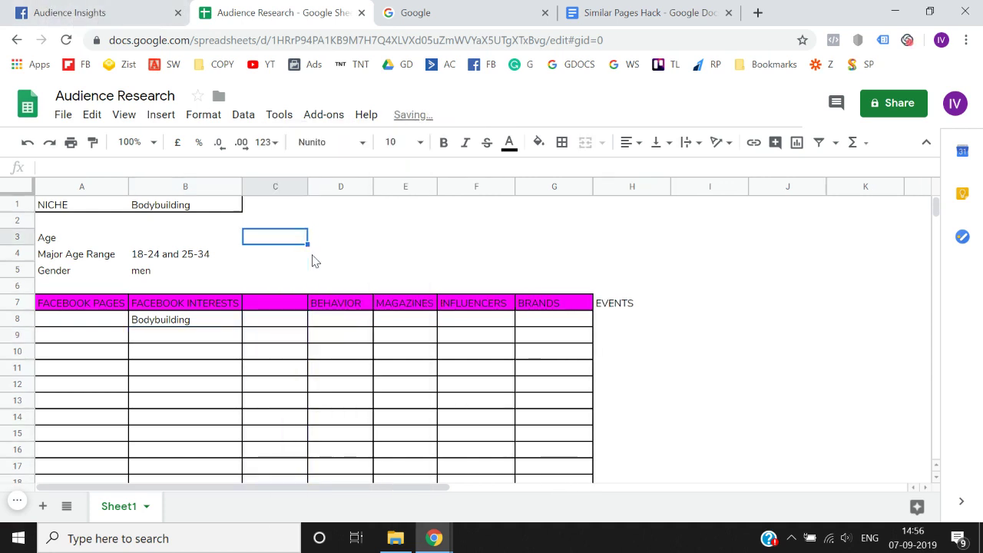
type("SIZE")
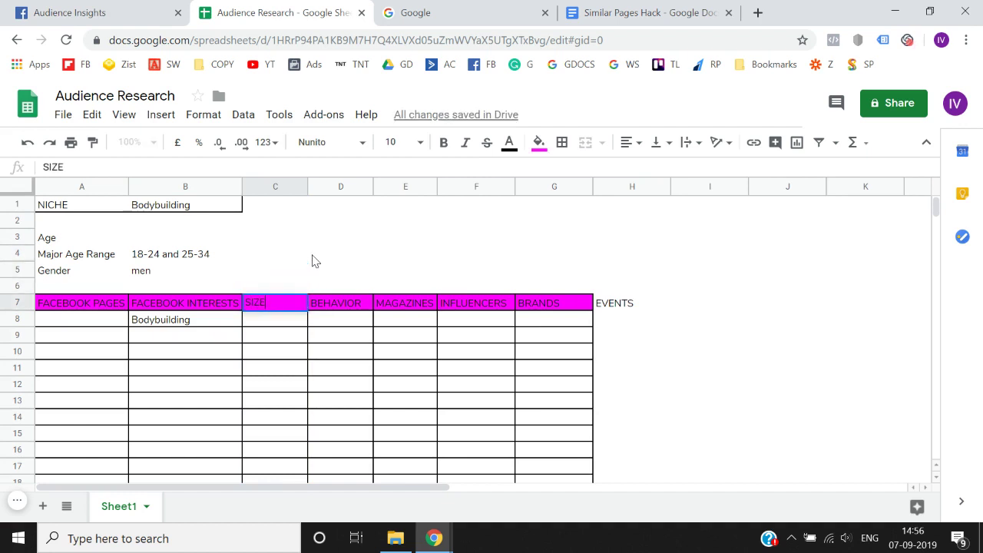
key("Return")
Check the audience size in Audience Insights and record "10 - 15 M" in C8 for the Bodybuilding interest
left_click(156, 9)
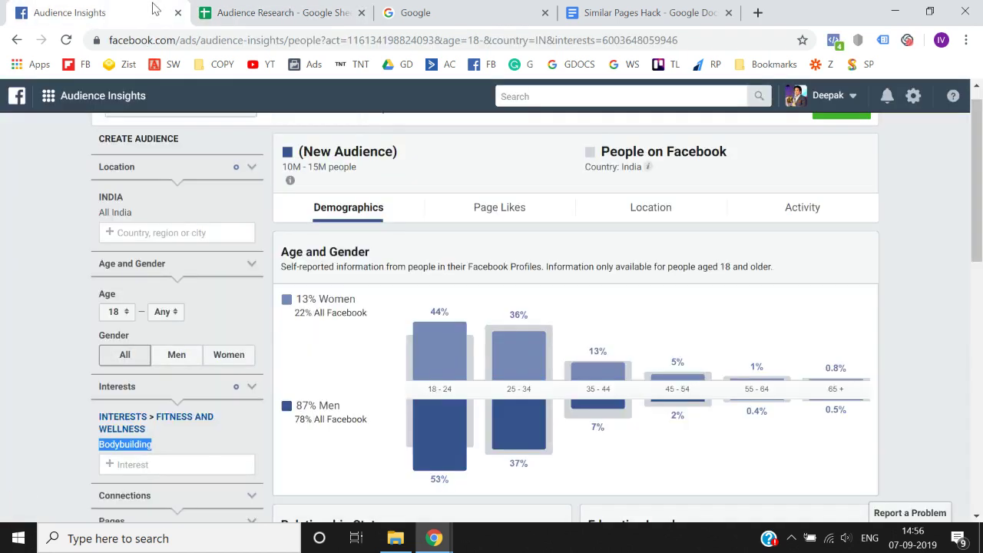
left_click(301, 9)
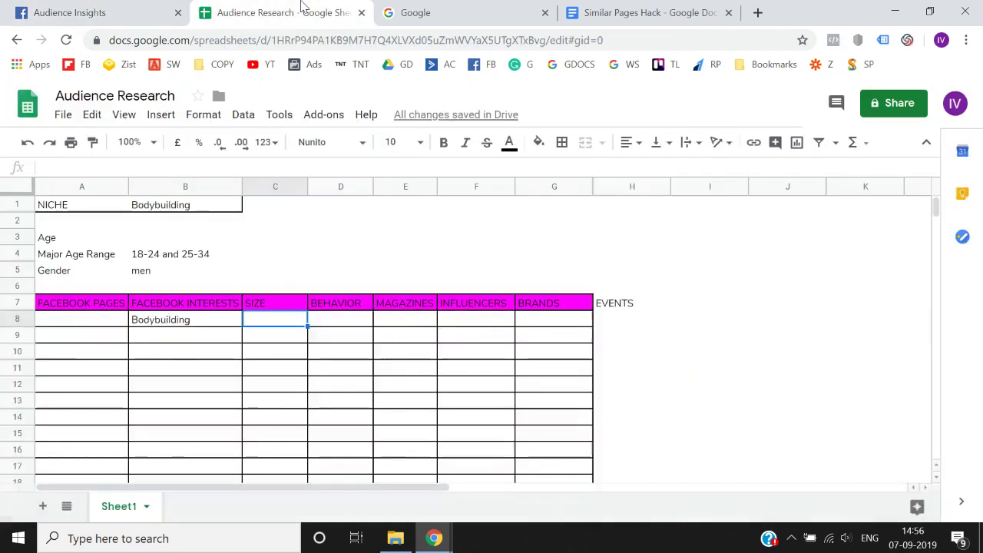
type("10 - ")
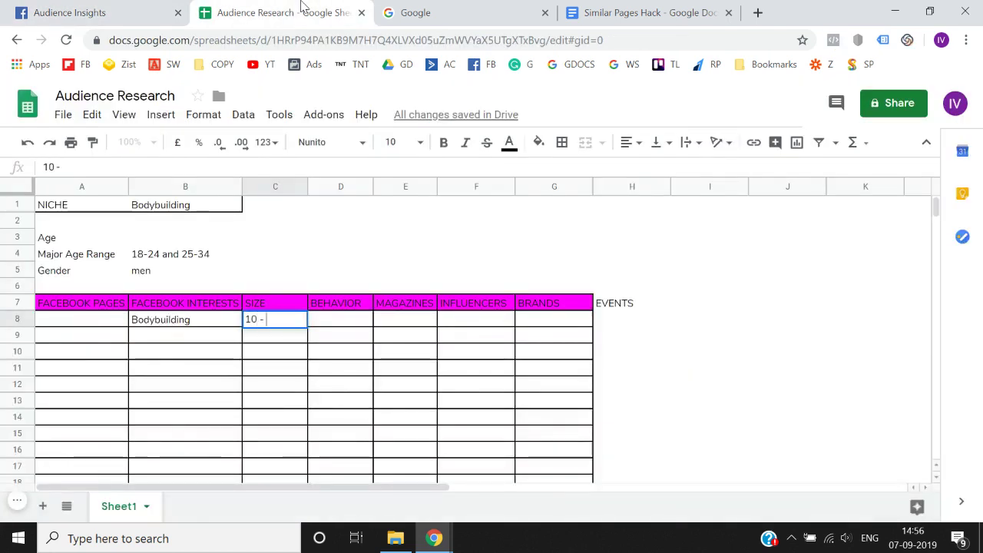
type("15 M")
key("Return")
key("Left")
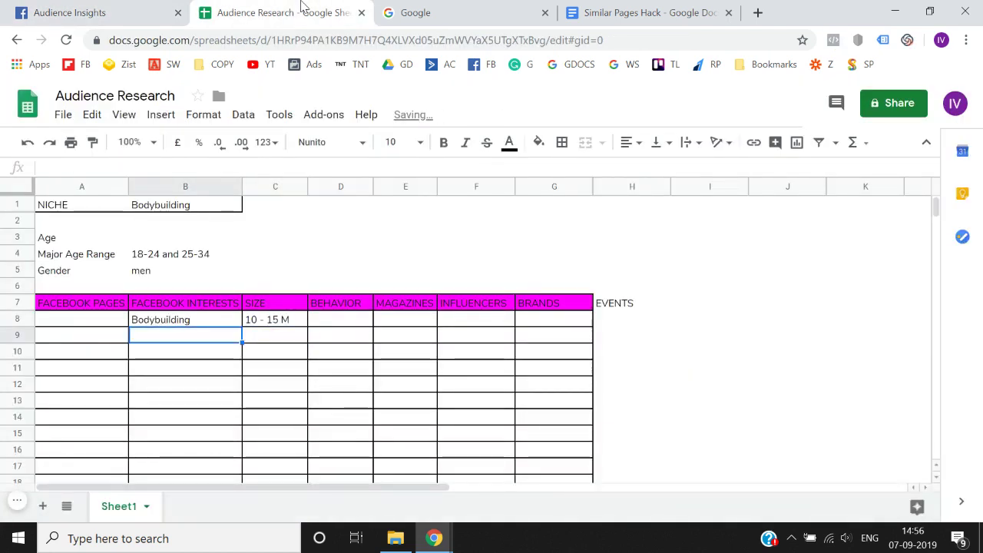
key("Up")
key("Left")
key("Up")
key("Down")
key("Right")
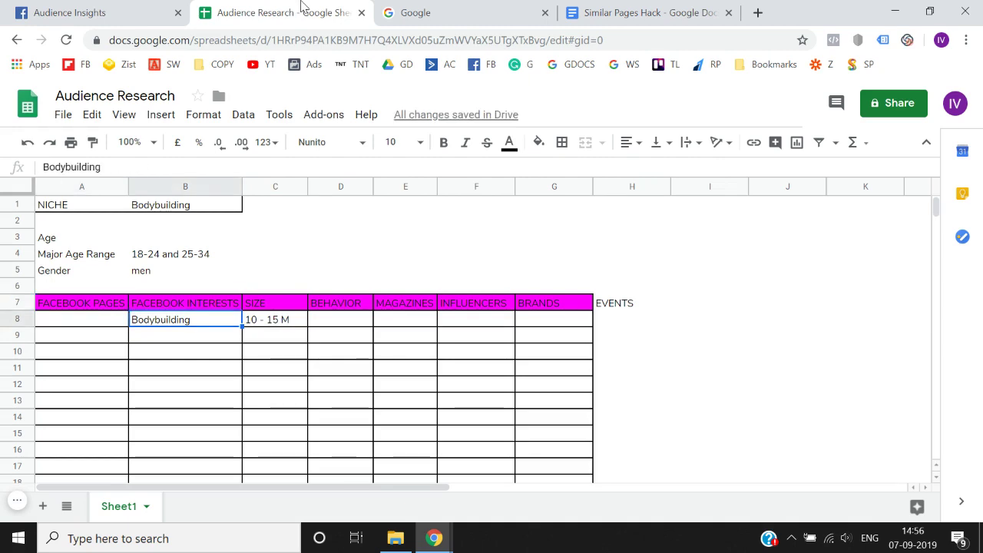
Review the bodybuilding audience's relationship status, education level and job title data in Audience Insights
left_click(130, 7)
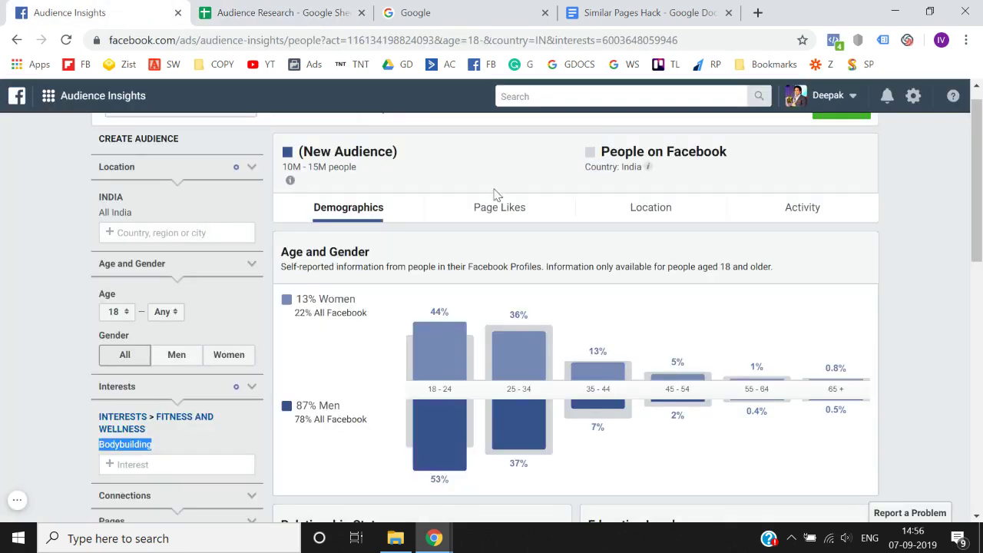
scroll(428, 284, "down", 2)
scroll(428, 283, "down", 3)
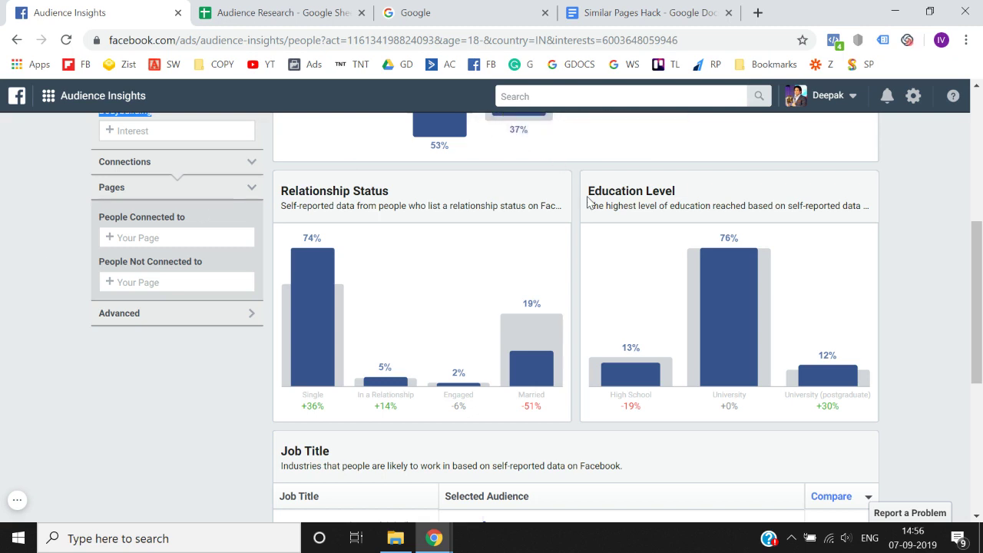
scroll(588, 201, "down", 3)
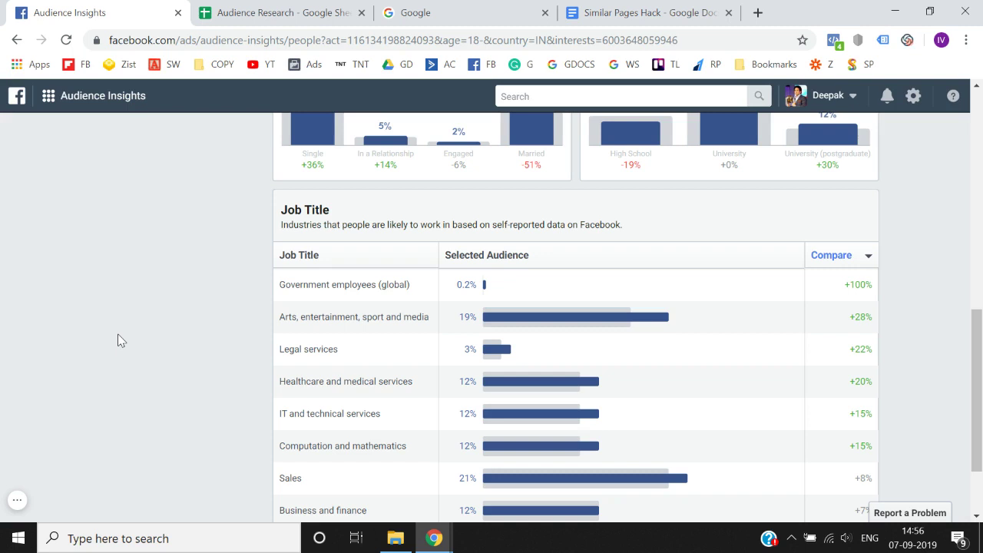
scroll(119, 339, "down", 2)
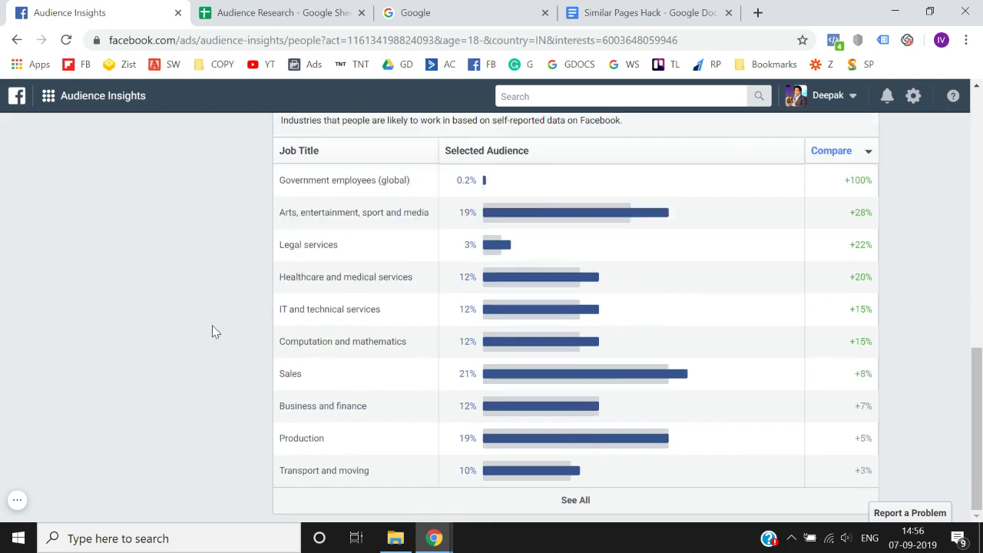
key("Home")
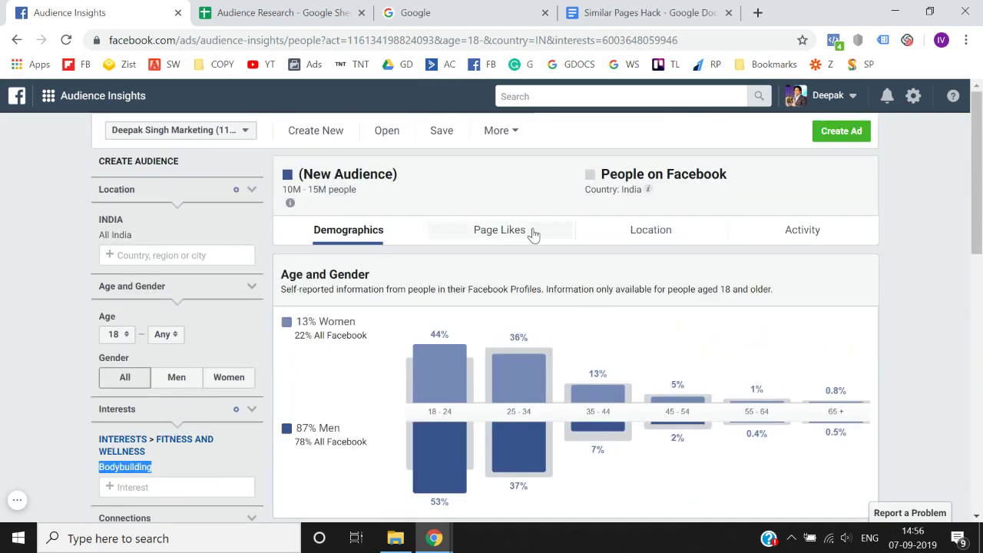
Examine the audience's page likes, comparing the top categories and the relevant Facebook pages with the Bodybuilding interest
left_click(522, 233)
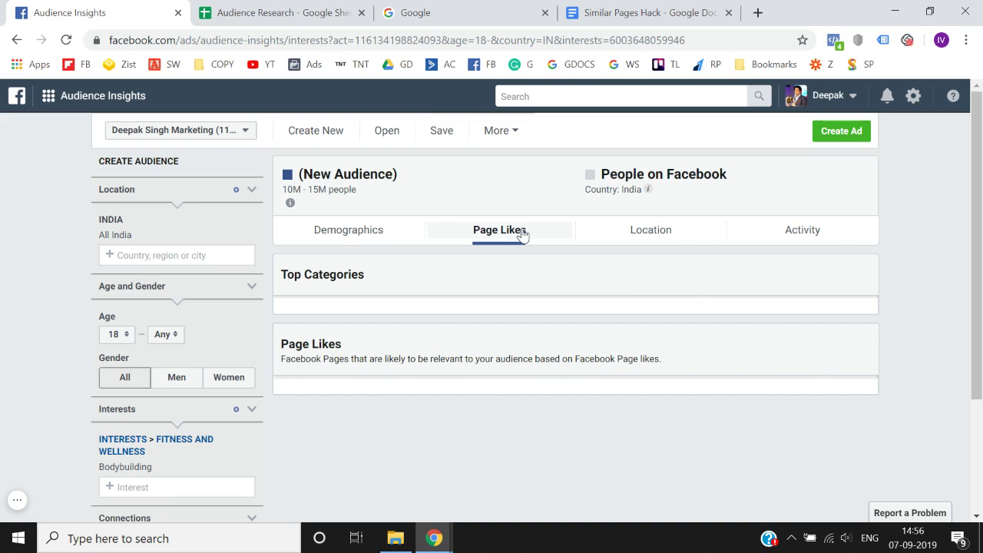
scroll(522, 233, "down", 1)
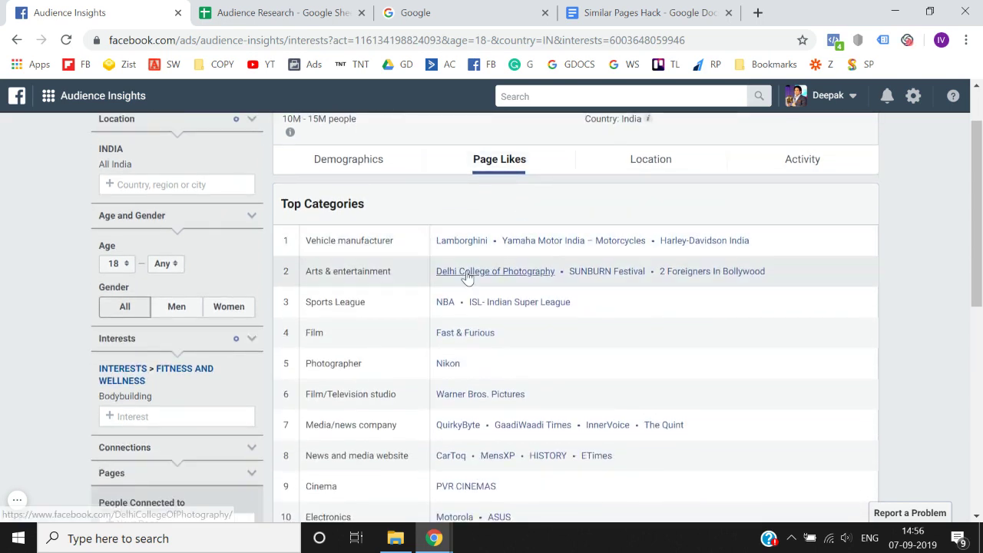
scroll(396, 240, "up", 1)
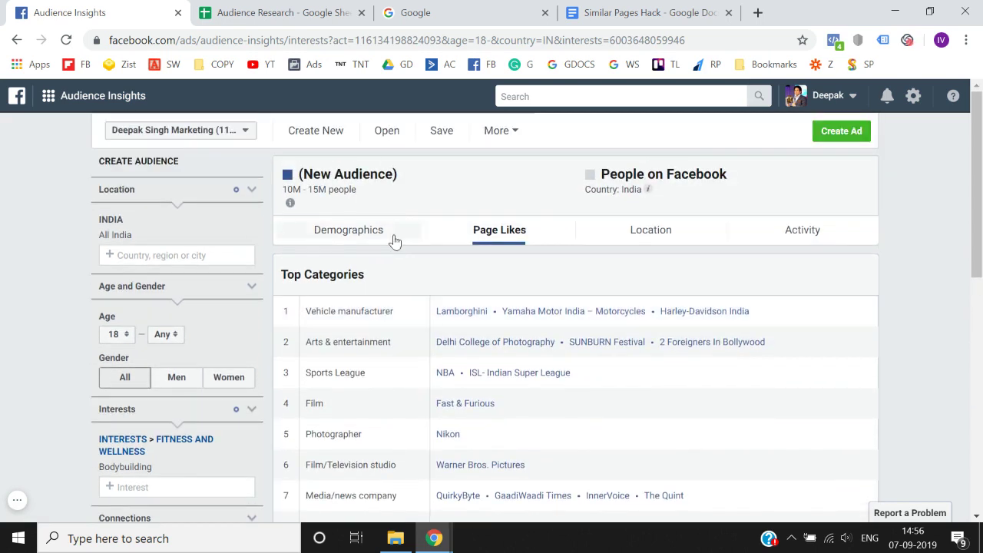
scroll(398, 306, "down", 1)
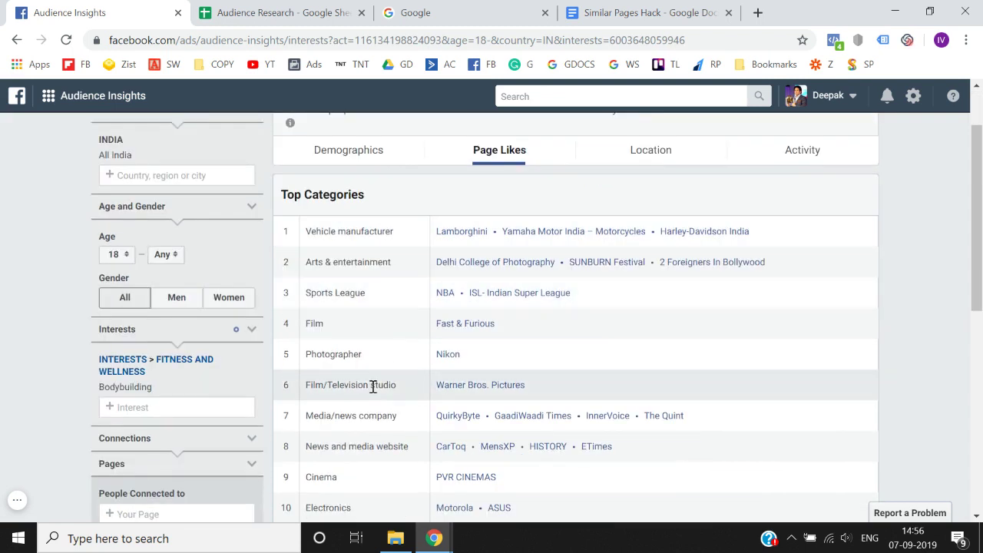
scroll(373, 386, "up", 1)
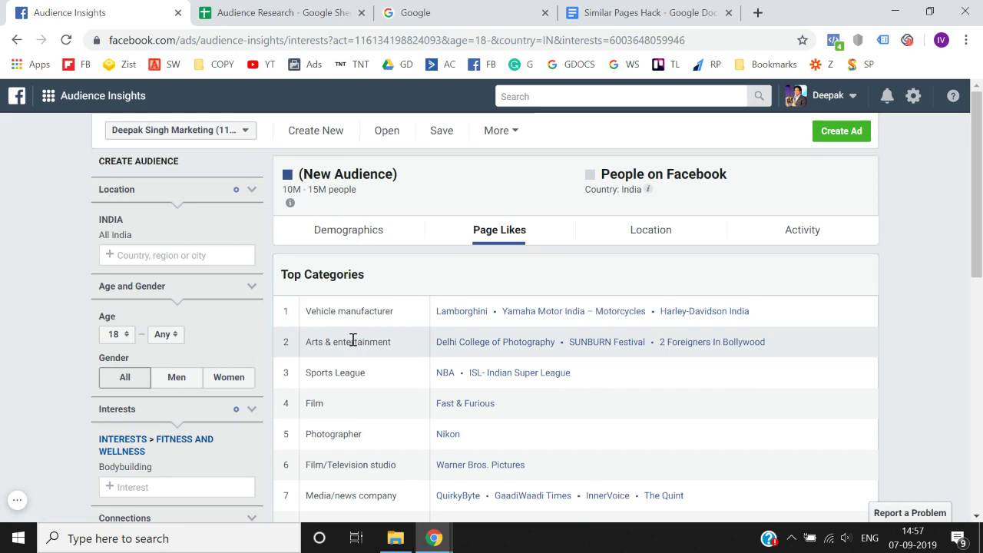
scroll(352, 340, "down", 1)
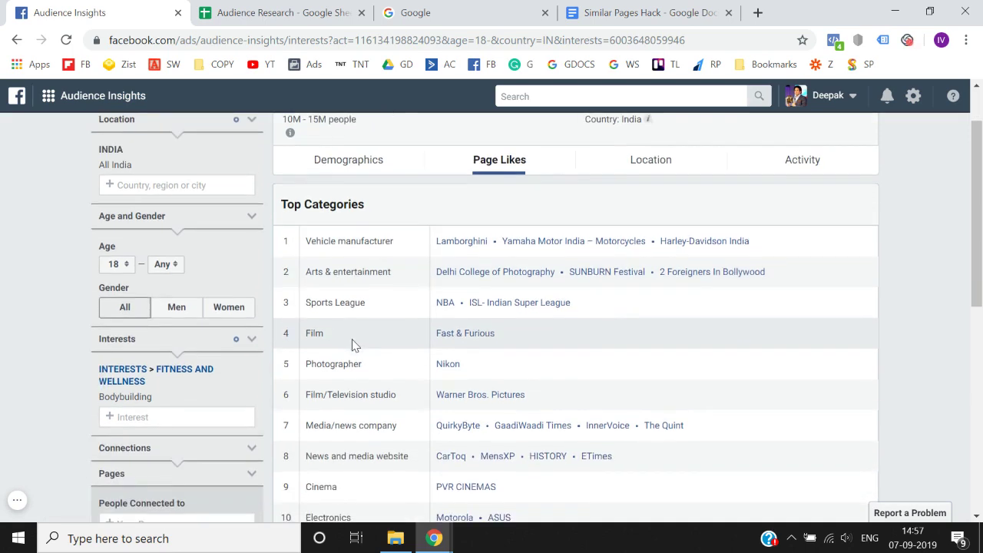
scroll(352, 341, "up", 1)
scroll(600, 309, "down", 5)
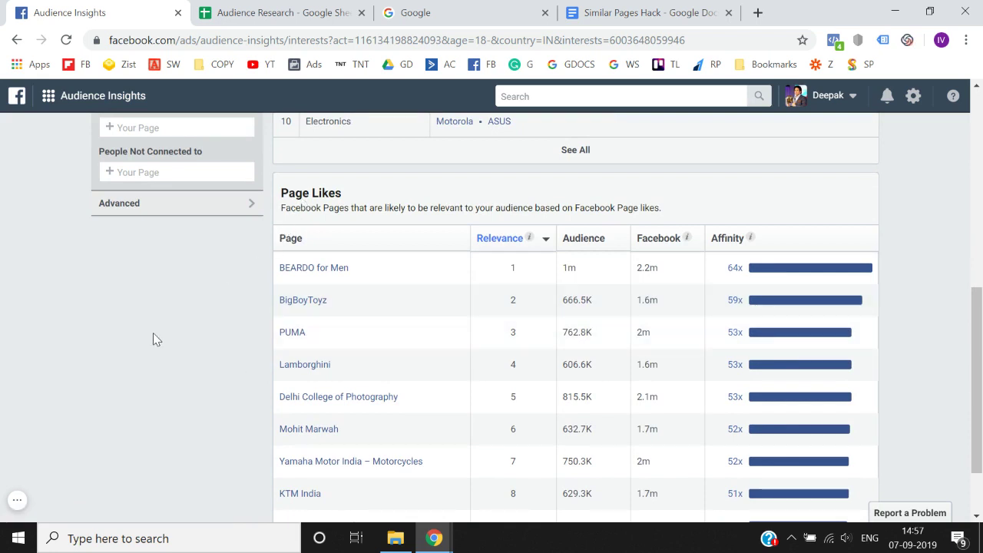
scroll(153, 333, "up", 5)
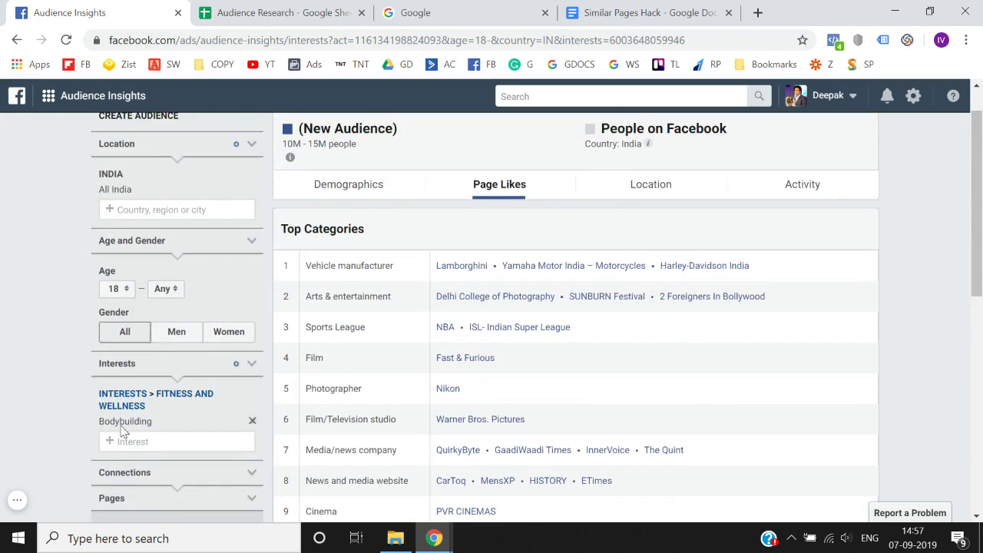
scroll(123, 425, "down", 6)
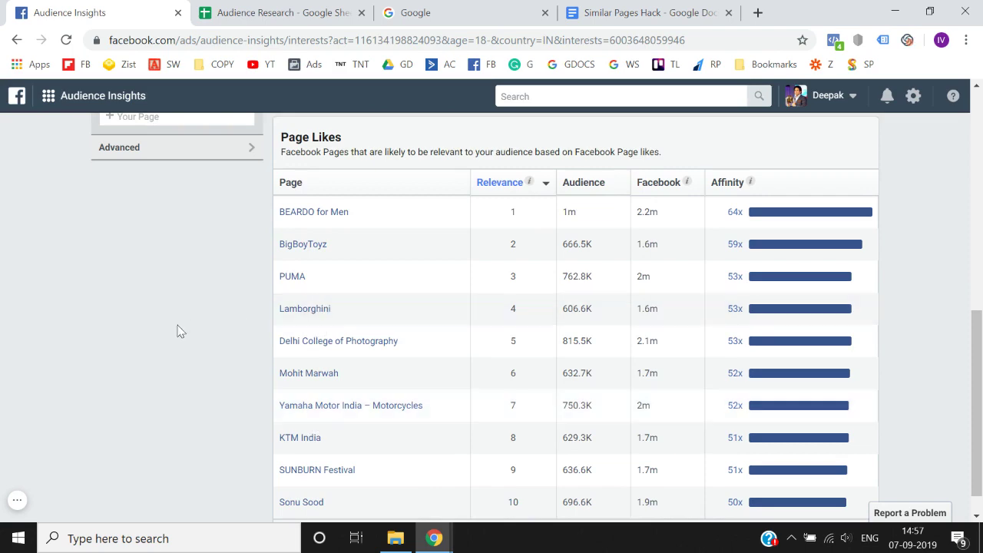
scroll(166, 336, "up", 3)
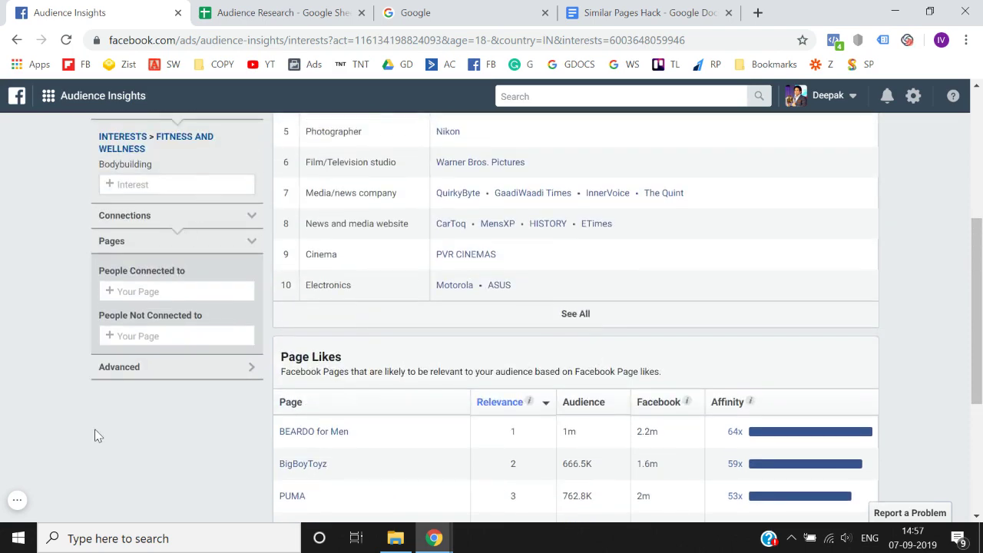
scroll(94, 432, "down", 3)
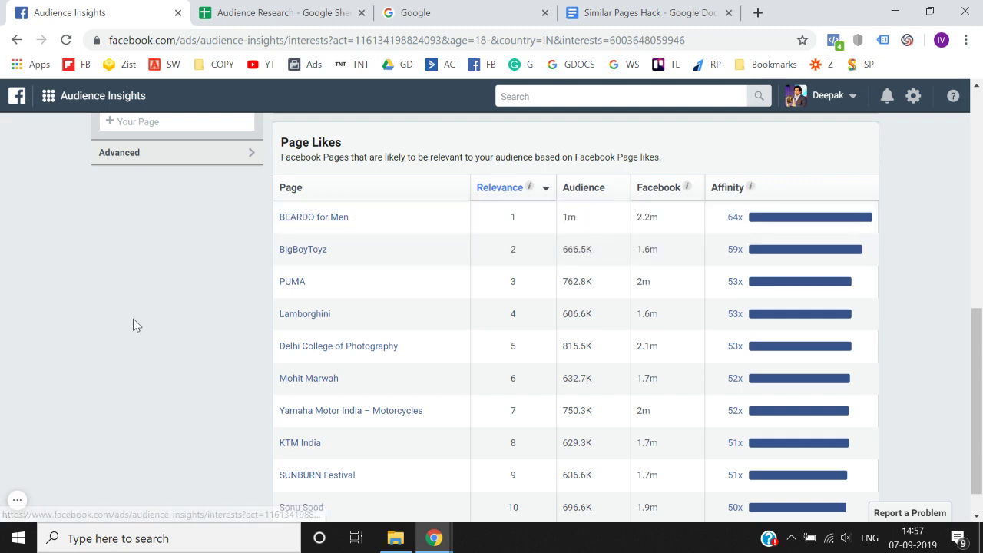
scroll(133, 325, "up", 1)
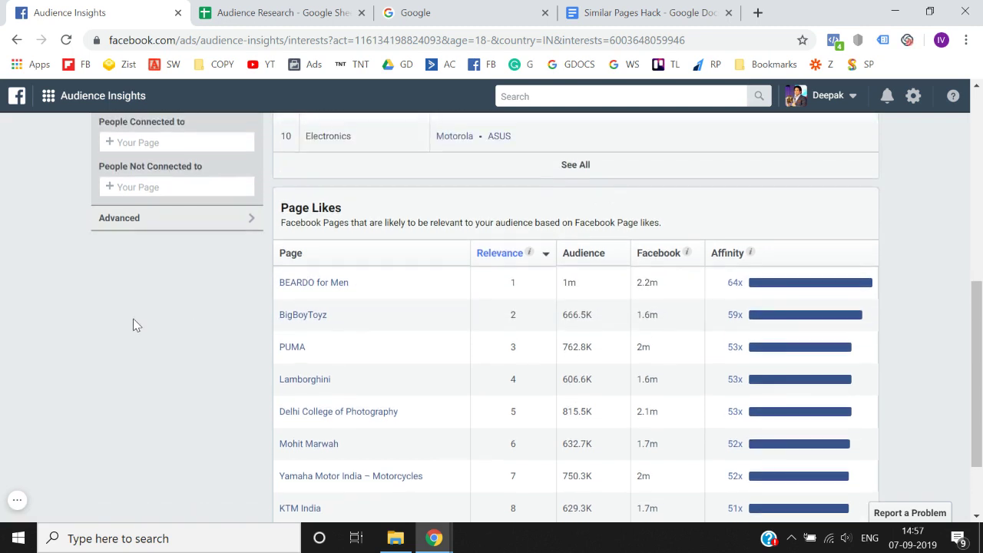
scroll(133, 325, "up", 3)
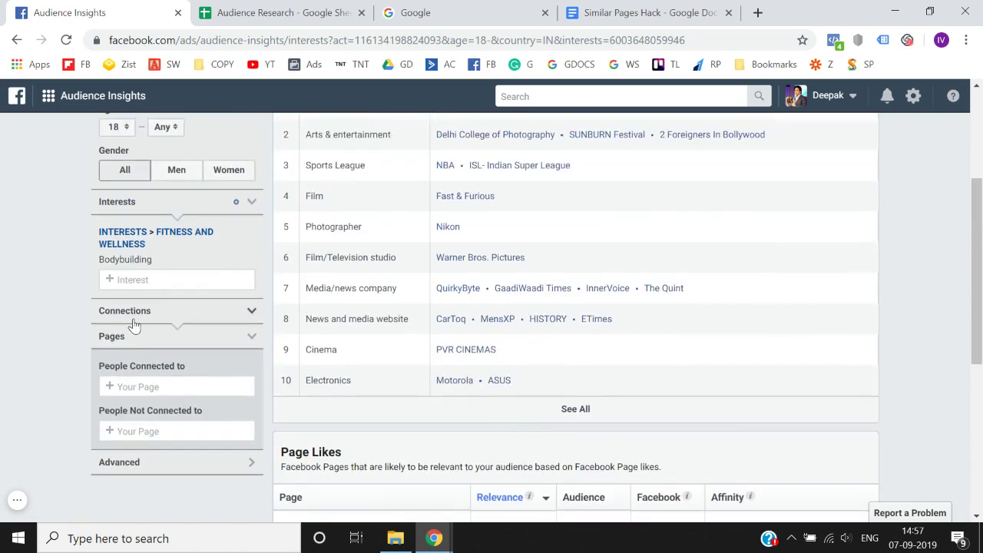
Examine the Page Likes table for the Bodybuilding audience, comparing the listed pages by relevance, audience and affinity
scroll(132, 325, "down", 3)
scroll(132, 325, "up", 1)
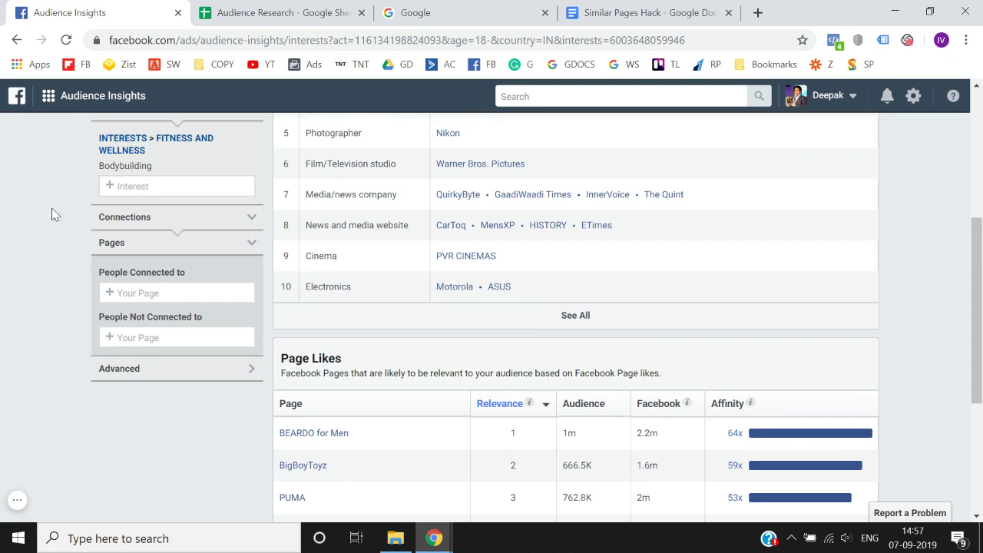
scroll(53, 215, "down", 1)
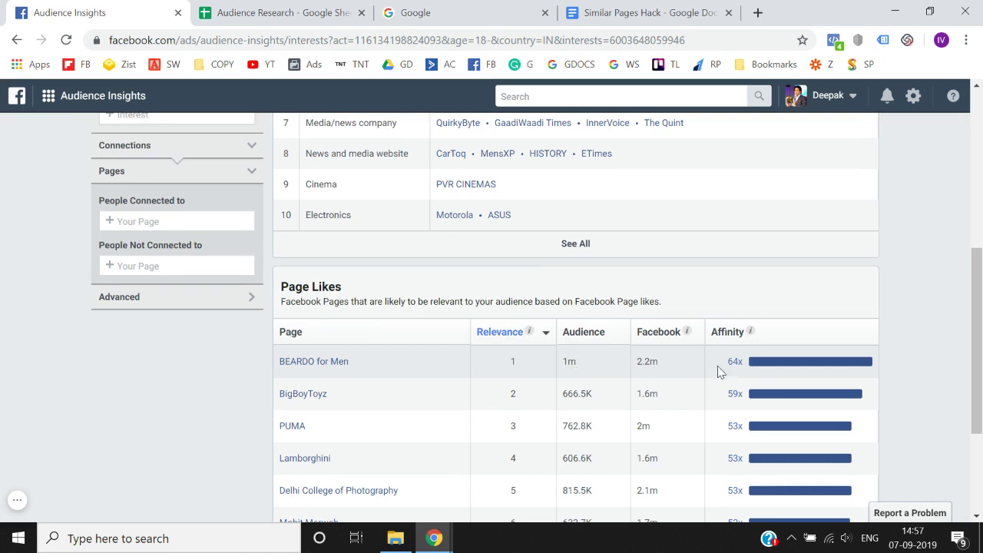
mouse_move(785, 372)
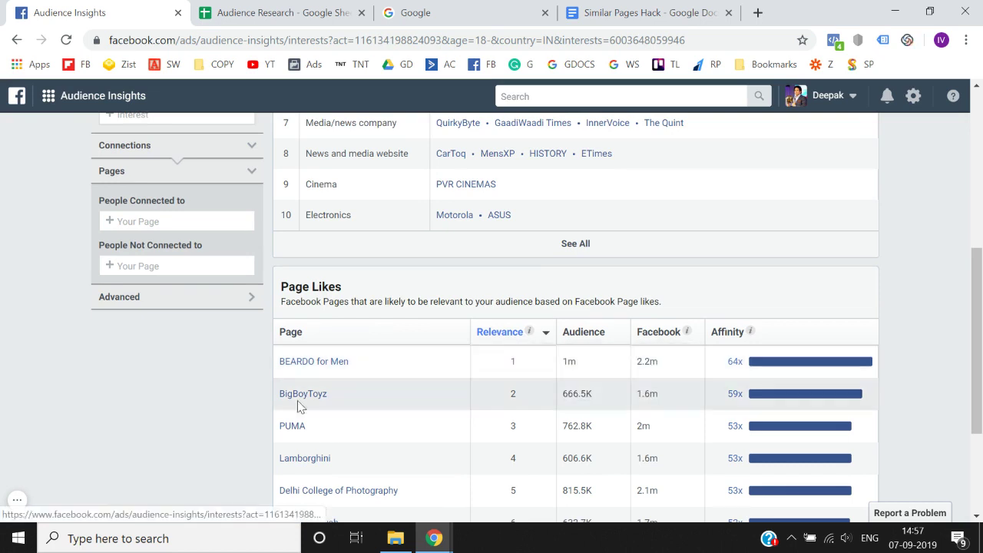
scroll(187, 362, "up", 1)
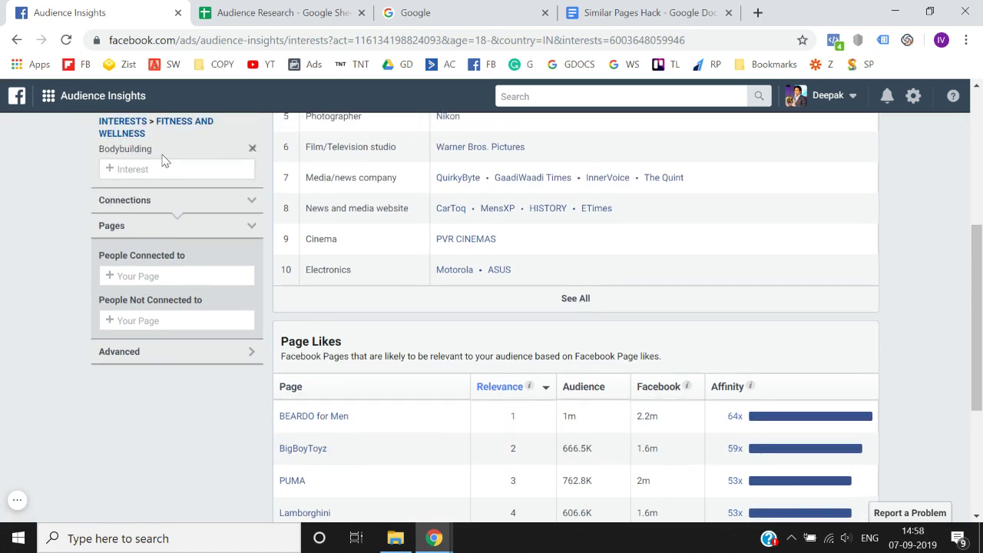
scroll(109, 400, "down", 2)
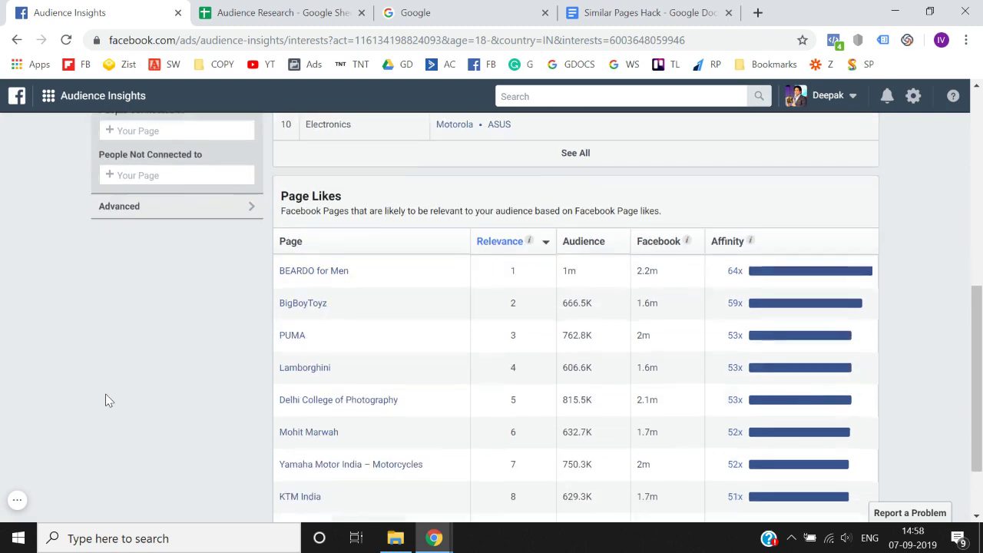
mouse_move(321, 276)
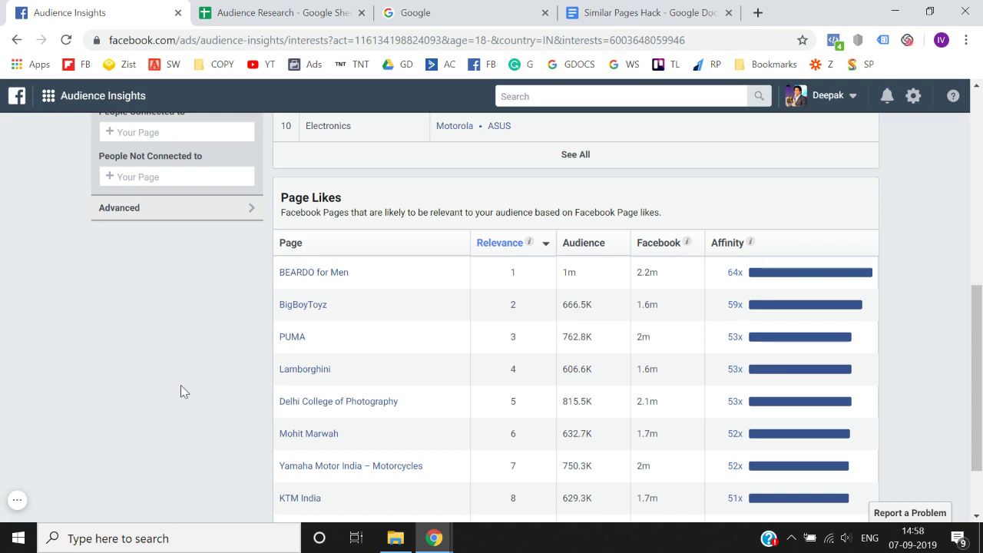
scroll(180, 385, "up", 3)
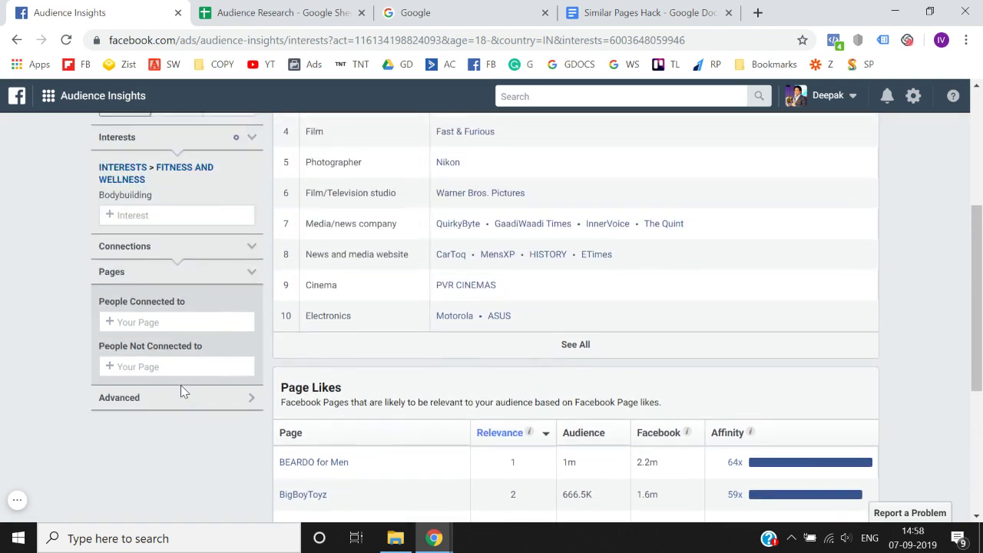
right_click(180, 385)
left_click(23, 259)
scroll(22, 258, "down", 3)
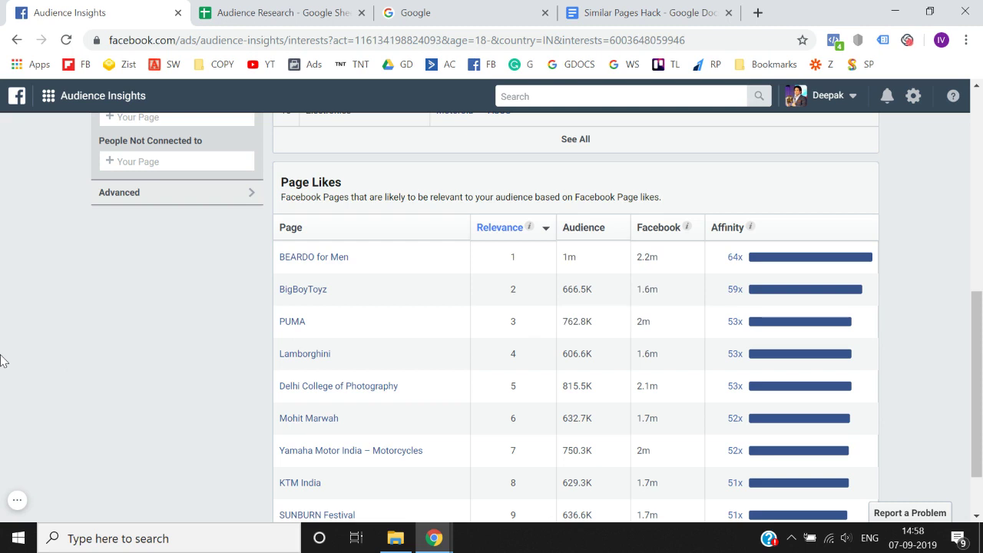
scroll(2, 361, "down", 1)
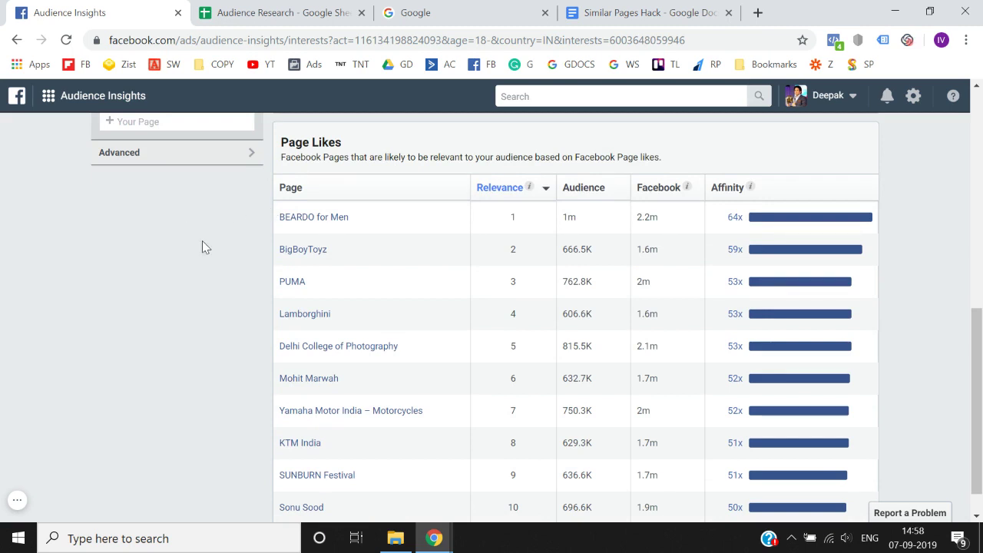
scroll(202, 242, "up", 1)
scroll(202, 240, "down", 1)
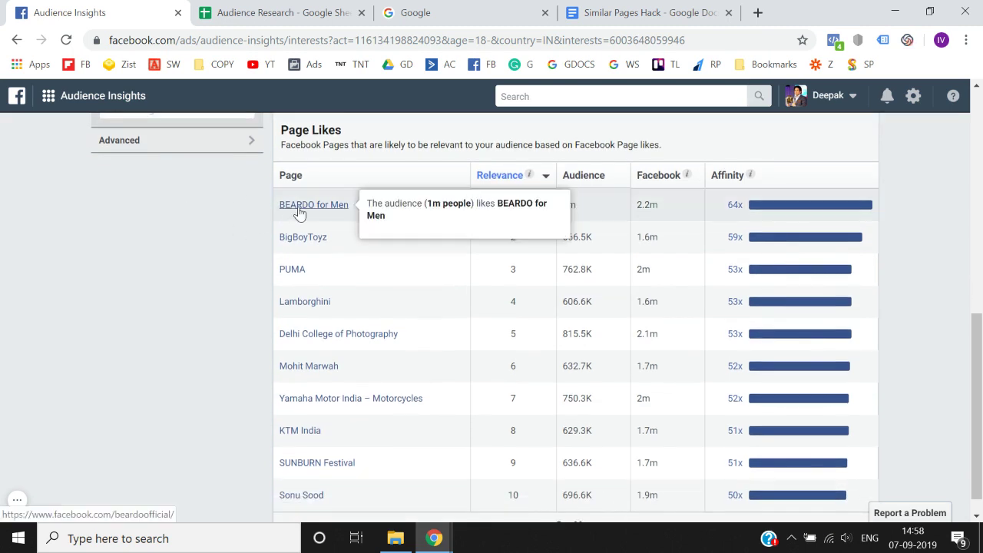
Open the BEARDO for Men Facebook page in a separate tab, look through it and close it again
right_click(300, 212)
left_click(183, 270)
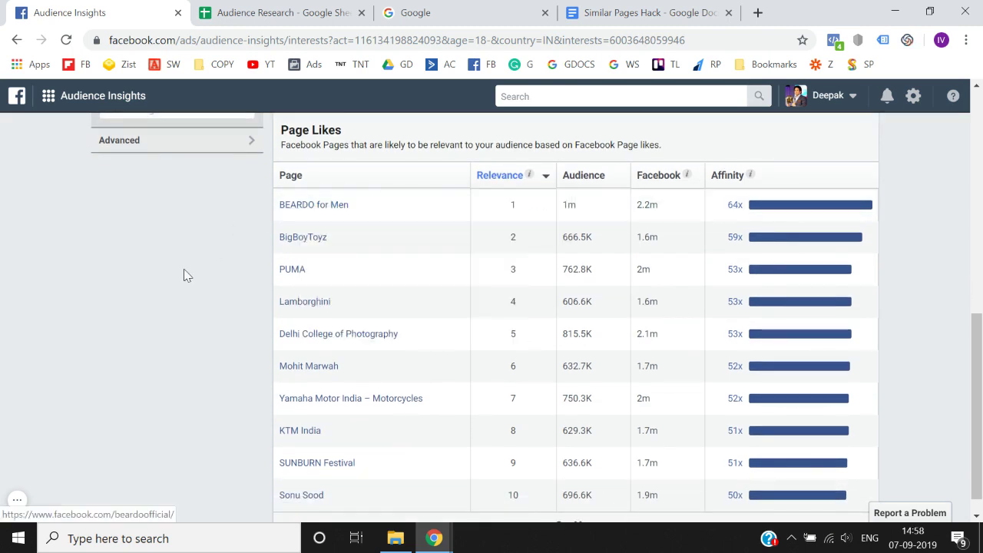
right_click(315, 207)
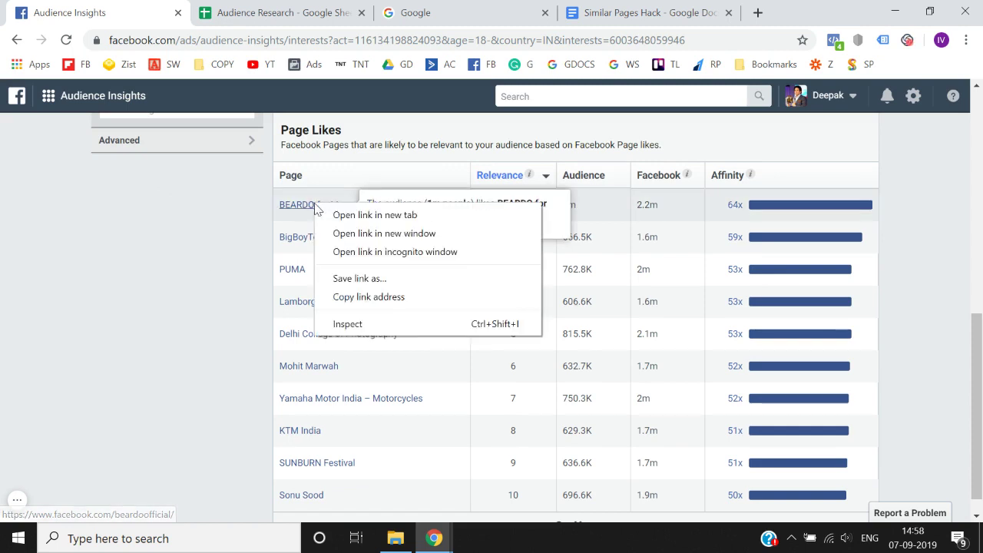
left_click(353, 215)
left_click(286, 9)
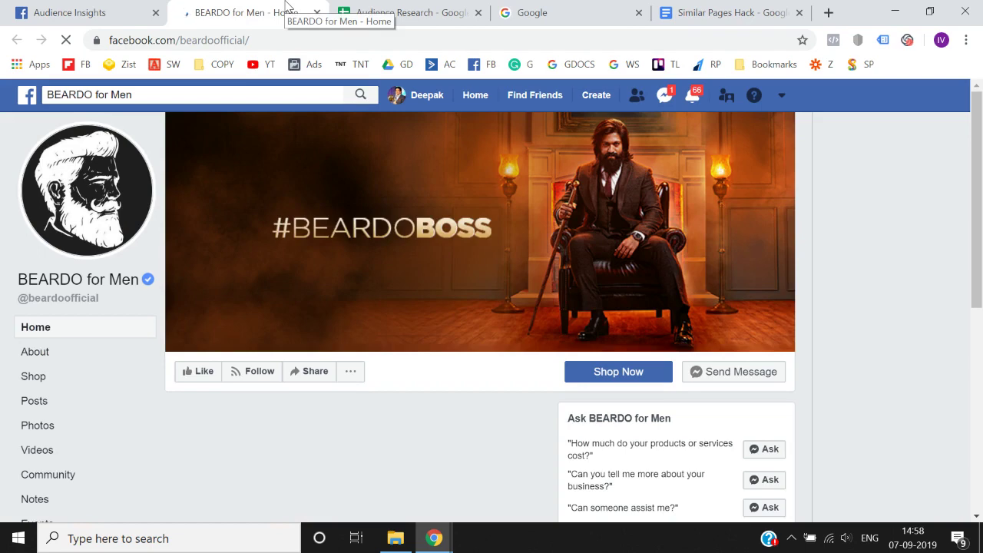
scroll(3, 328, "down", 2)
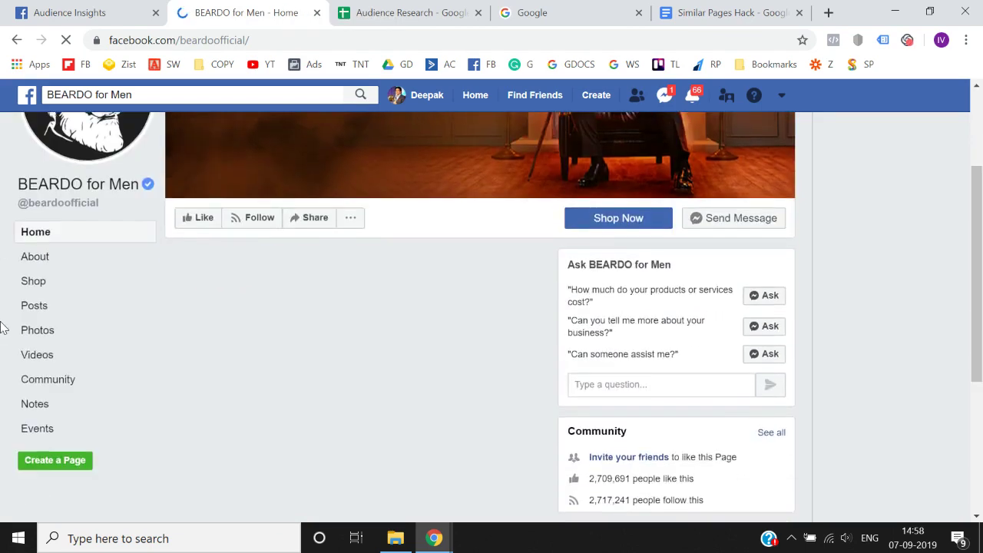
scroll(2, 328, "up", 2)
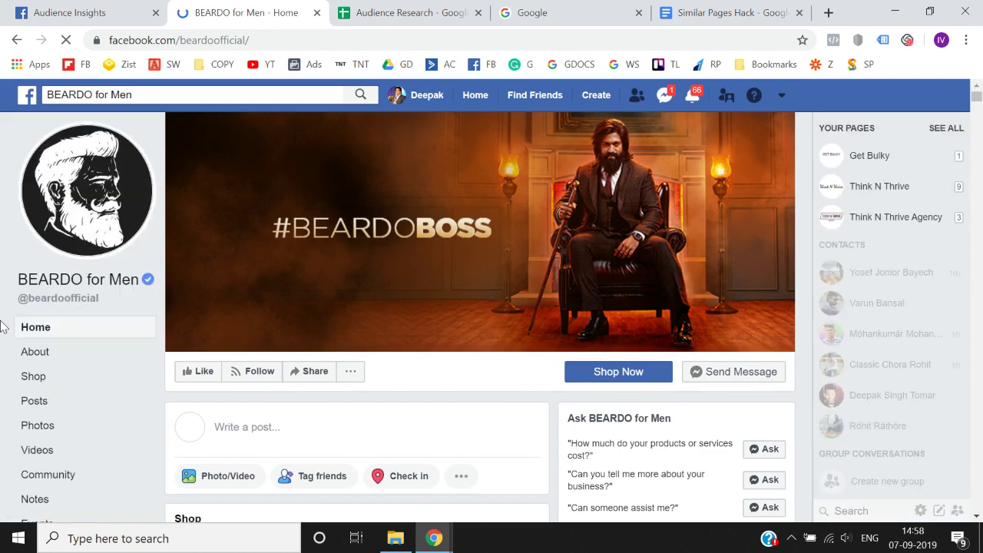
scroll(252, 261, "down", 3)
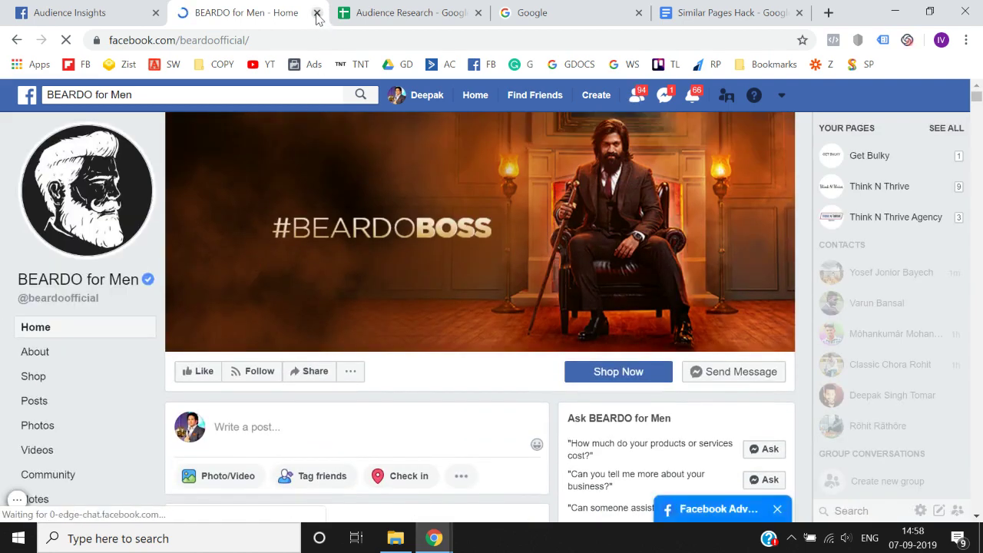
left_click(317, 14)
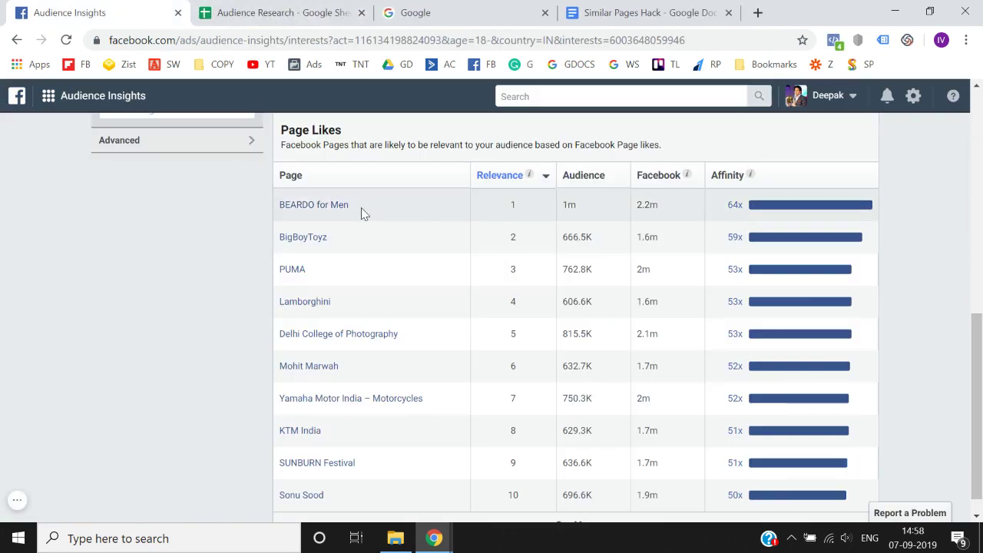
Copy the page name BEARDO for Men from Page Likes and search for it as an interest, shortened to "BEARDO"
triple_click(275, 212)
key("ctrl+c")
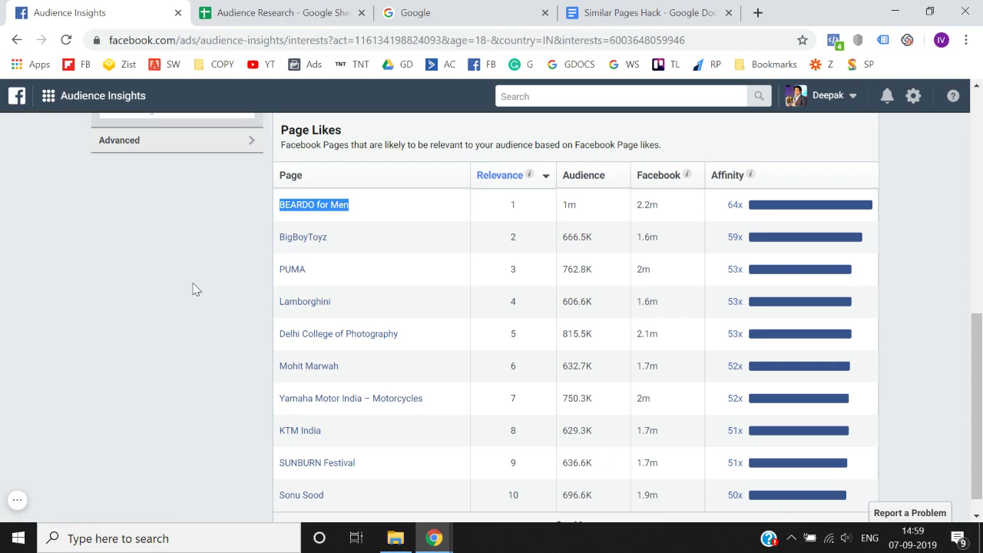
scroll(193, 287, "up", 5)
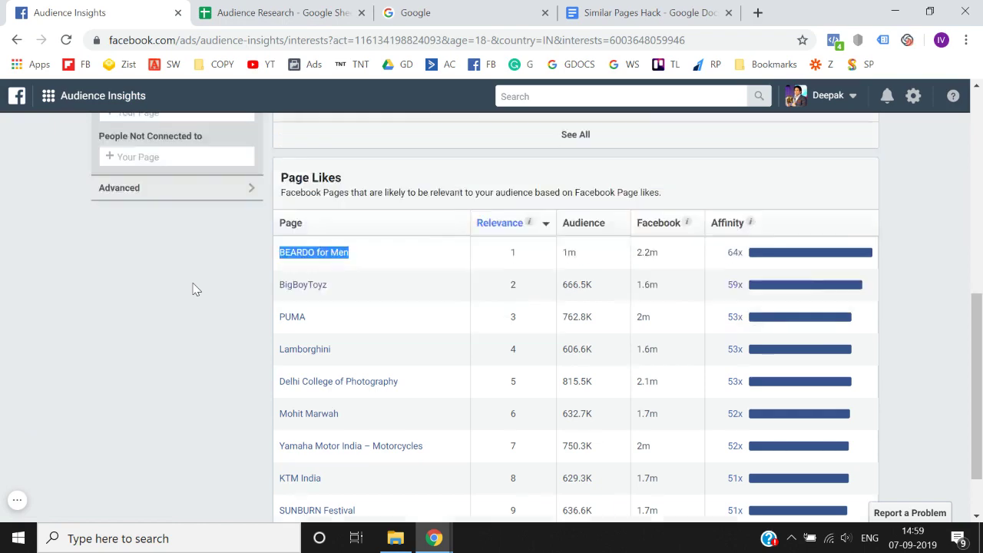
scroll(193, 286, "down", 2)
left_click(198, 225)
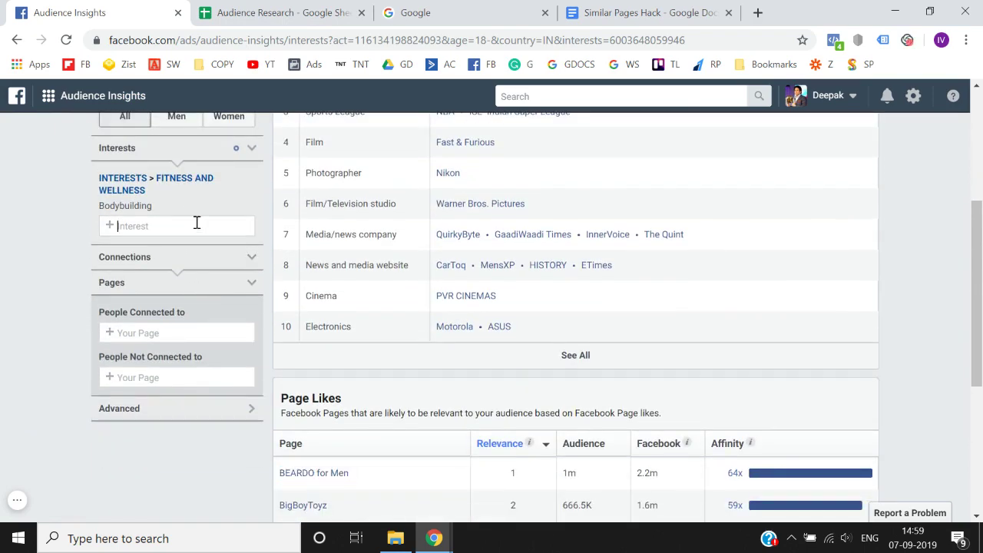
key("ctrl+v")
key("ctrl+a")
key("BackSpace")
key("ctrl+v")
key("BackSpace")
key("BackSpace")
key("BackSpace")
key("BackSpace")
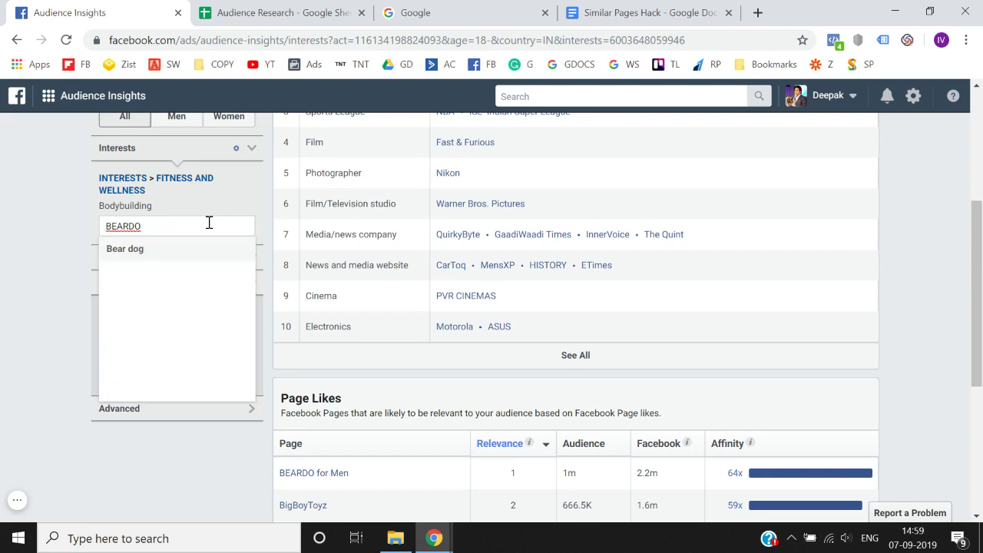
Retry the interest search with "Beardo" several times, clearing the interest entry at the end
key("BackSpace")
key("BackSpace")
key("BackSpace")
key("BackSpace")
key("BackSpace")
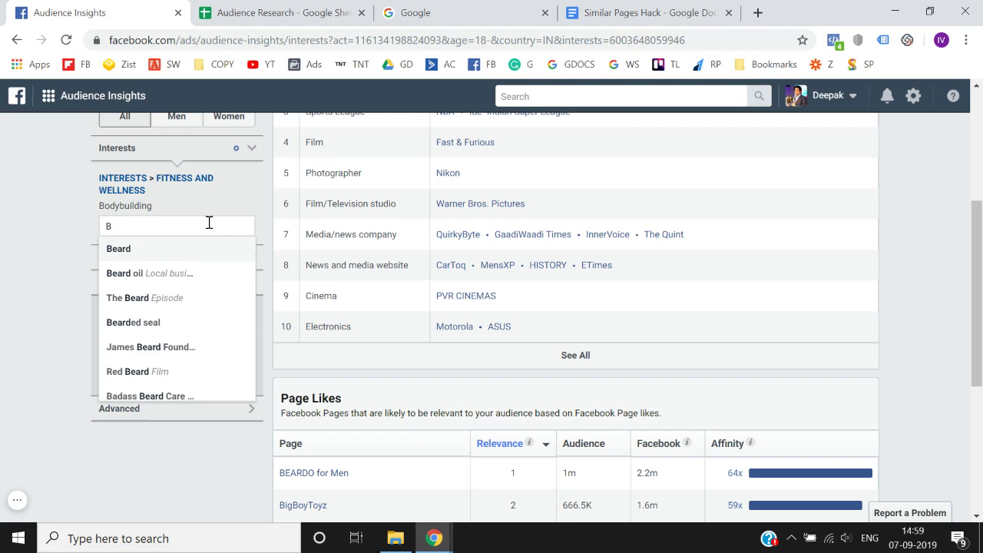
type("eardo")
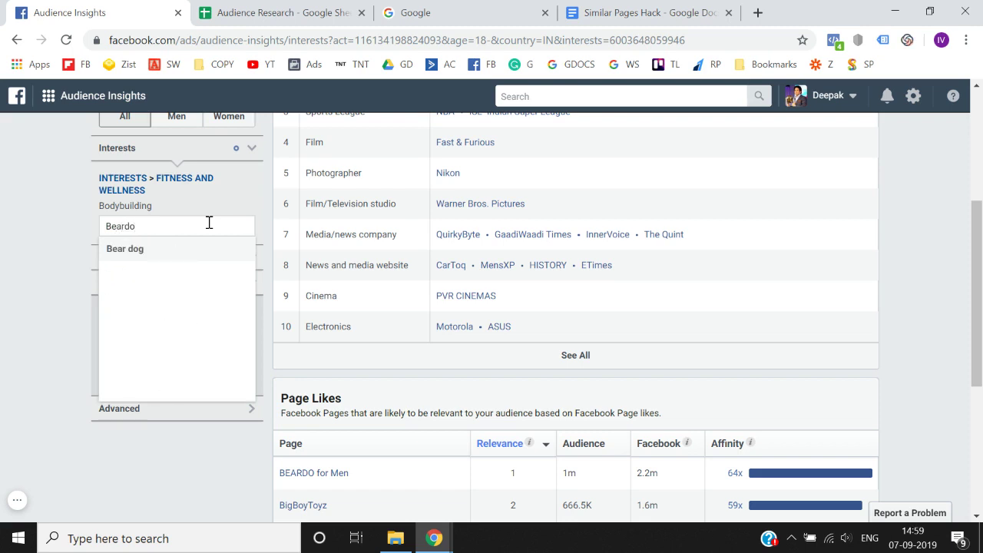
key("ctrl+a")
key("BackSpace")
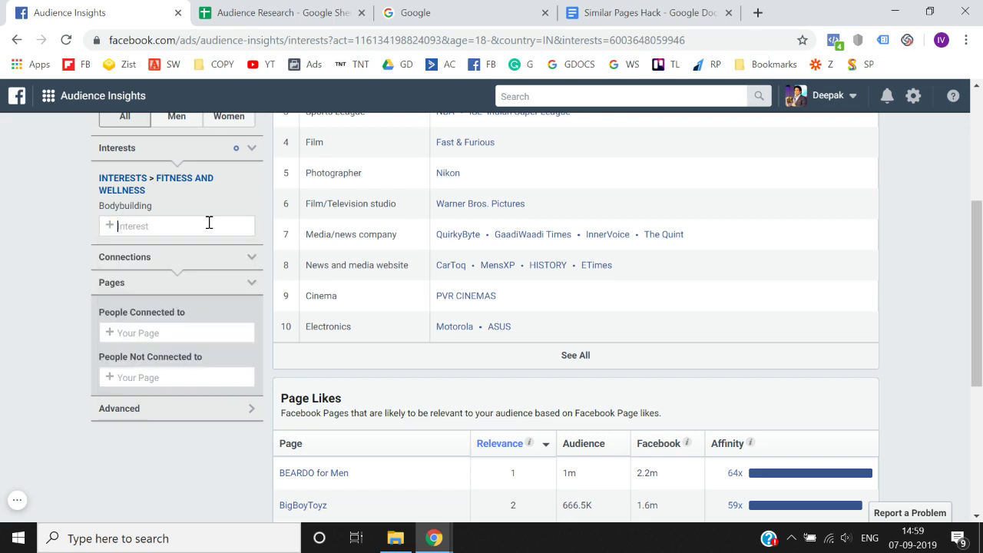
type("Beardo")
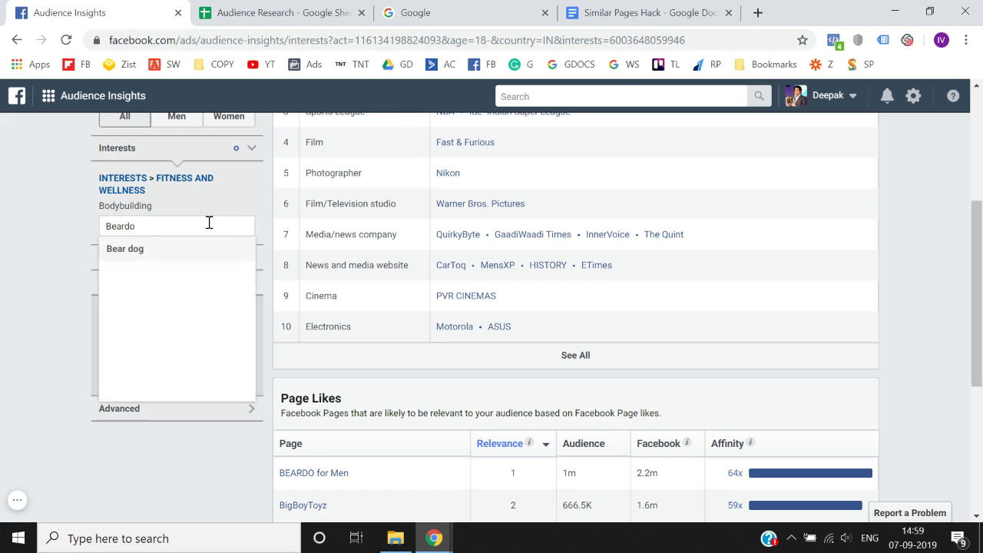
key("ctrl+a")
key("BackSpace")
type("Be")
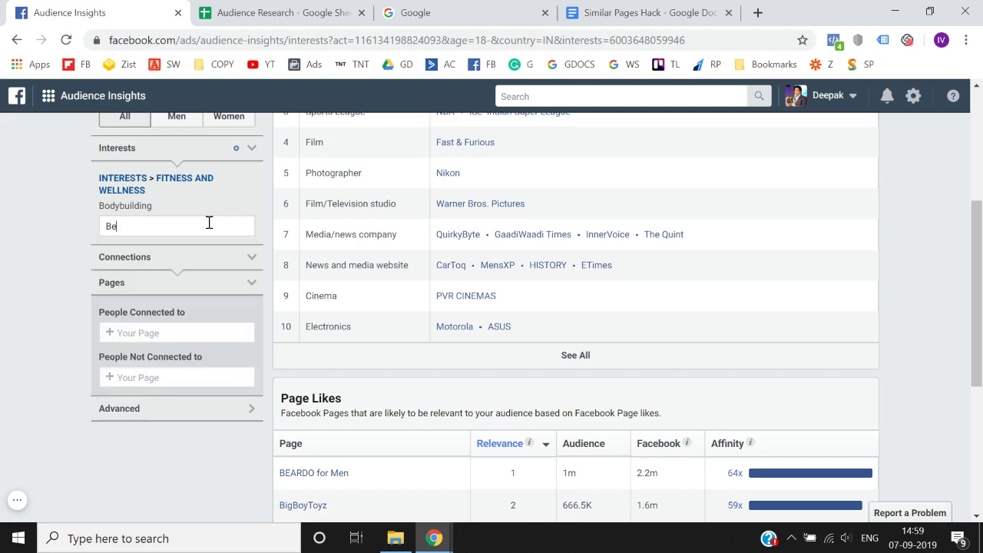
key("BackSpace")
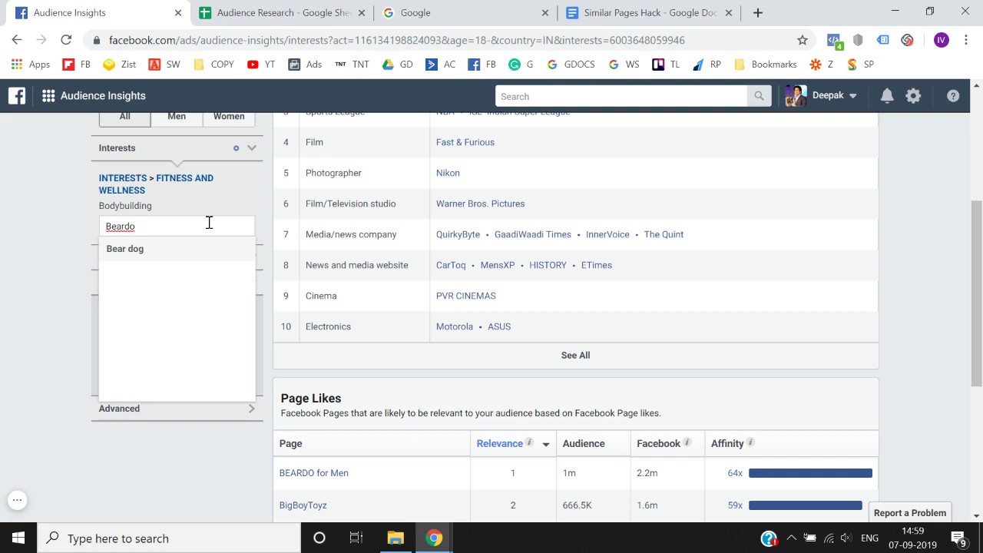
key("BackSpace")
key("BackSpace")
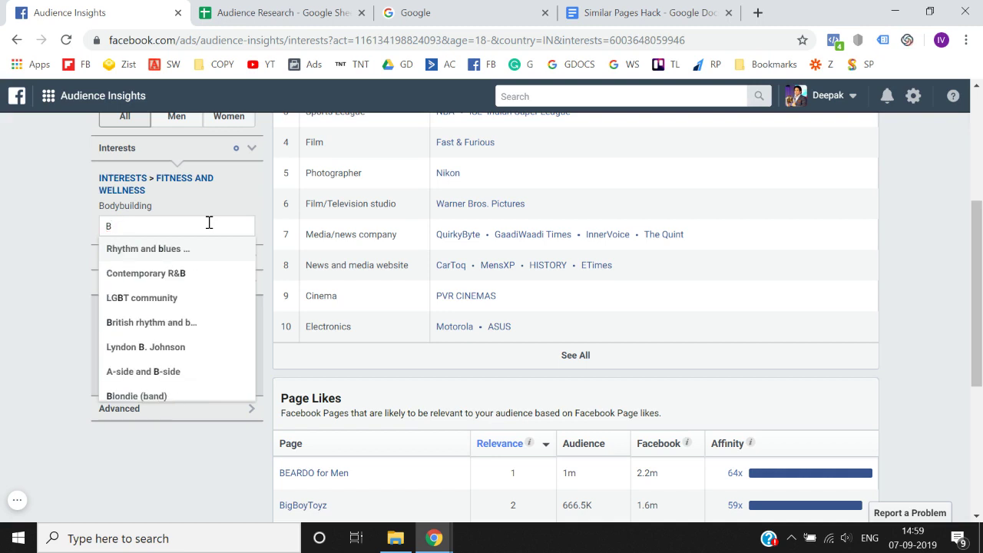
key("BackSpace")
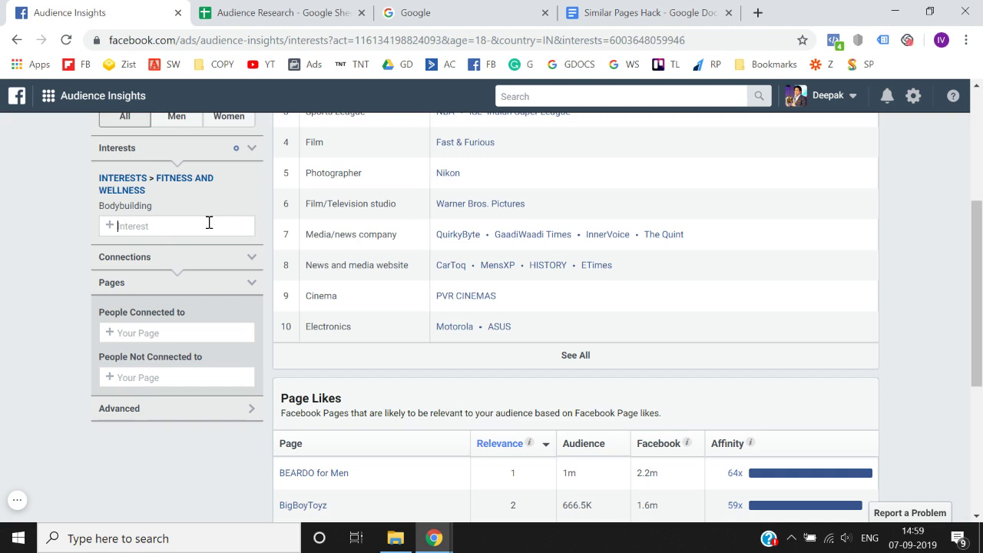
left_click(209, 222)
type("Beardo")
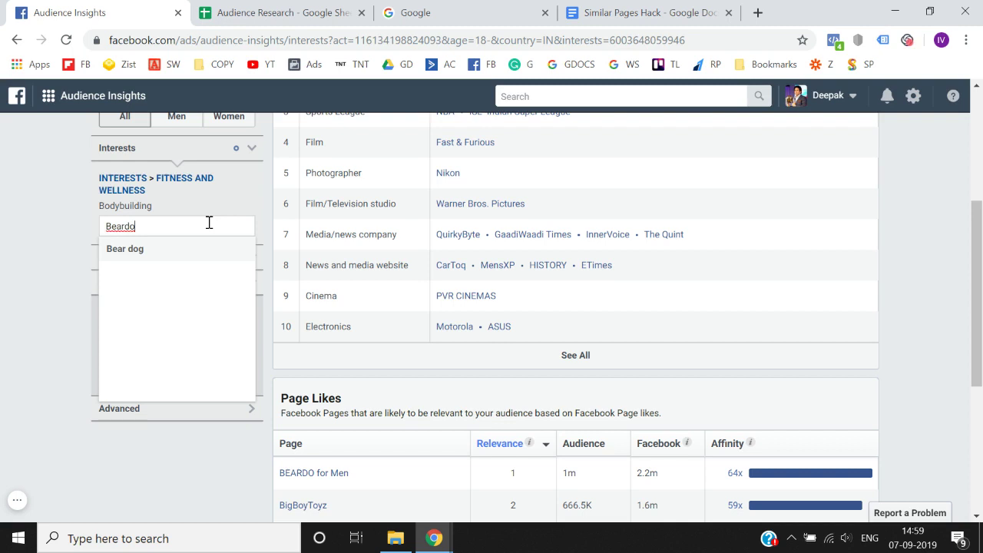
key("ctrl+a")
key("BackSpace")
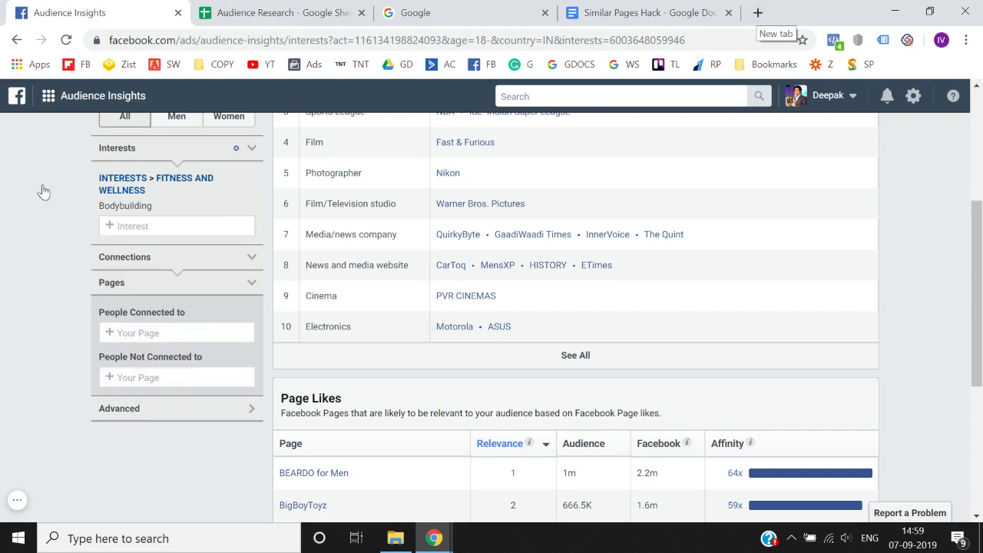
Open the bookmarked Facebook Ads Manager in a new browser tab alongside Audience Insights
left_click(758, 13)
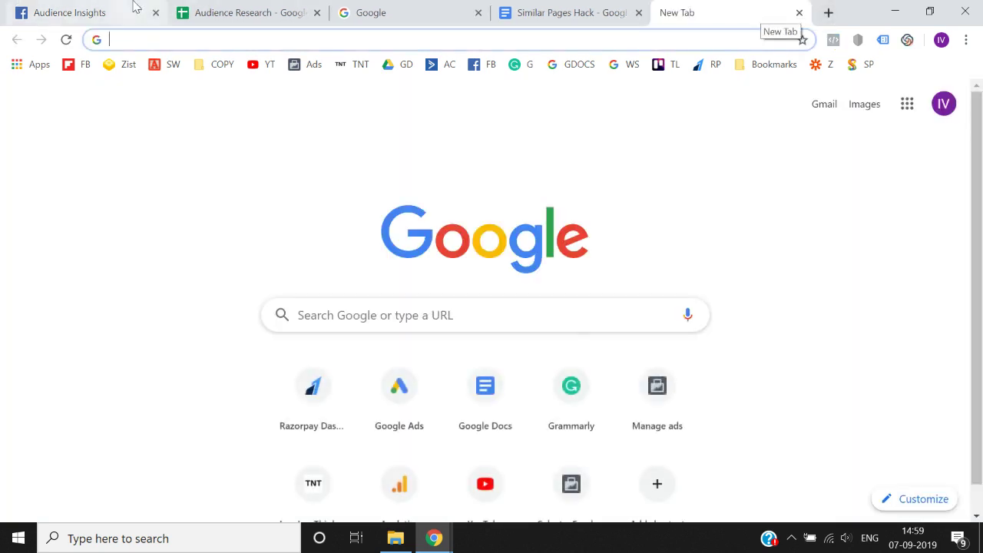
left_click(134, 7)
scroll(15, 368, "up", 1)
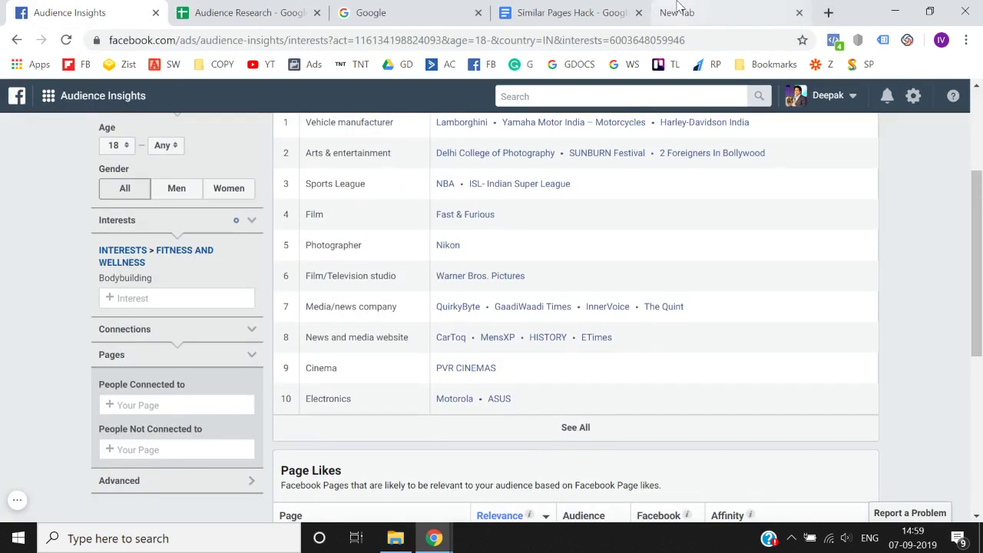
left_click(678, 8)
left_click(308, 67)
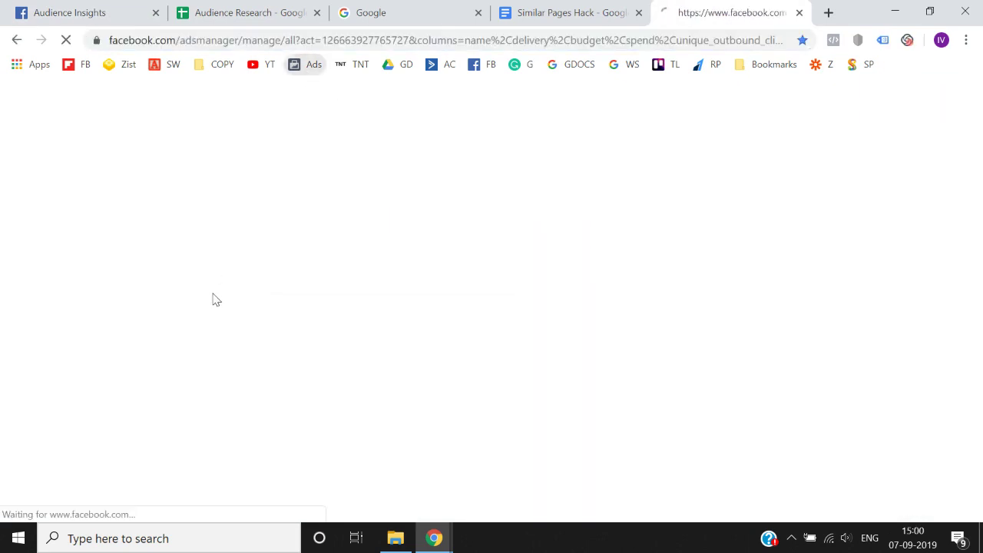
left_click(128, 7)
left_click(701, 7)
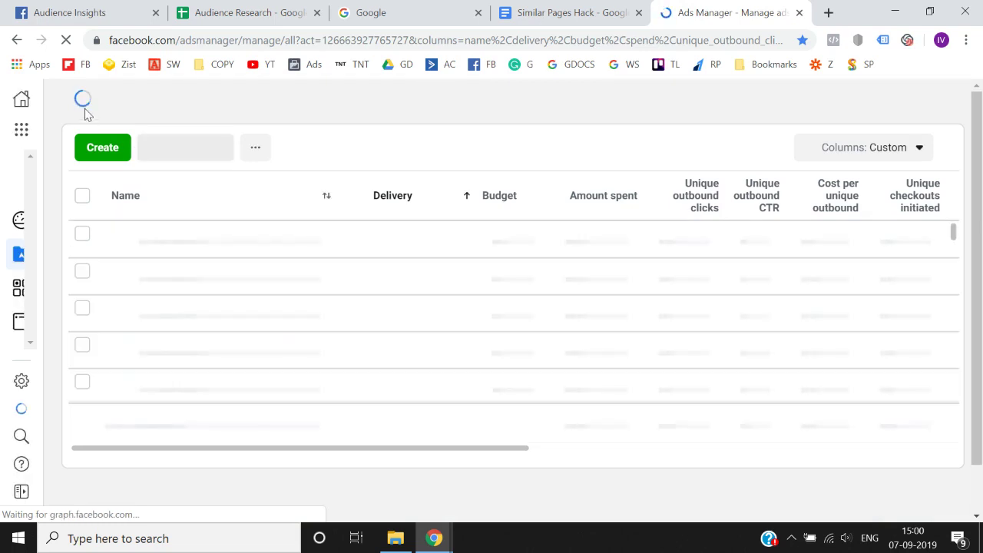
Switch Ads Manager from the current ad account to the marketing ad account
left_click(21, 129)
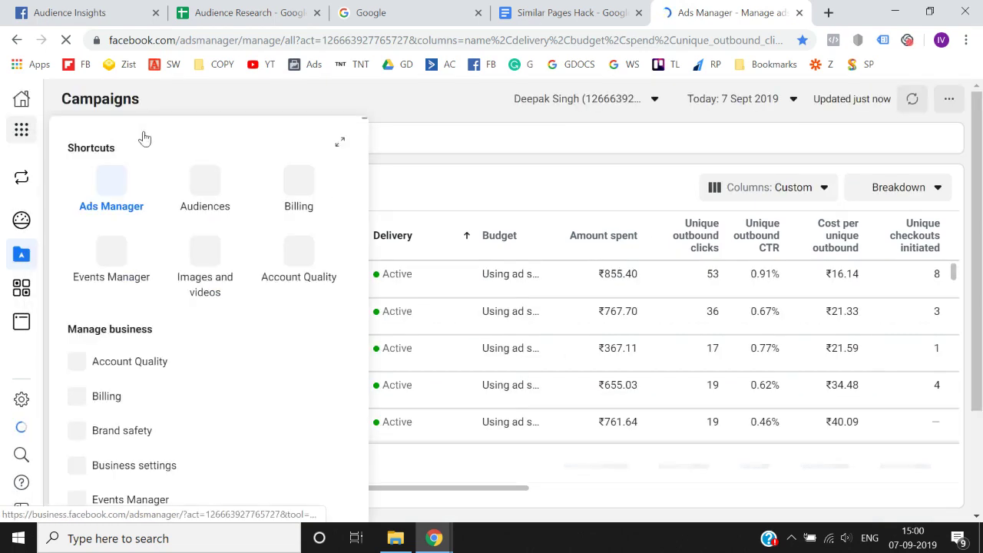
left_click(555, 101)
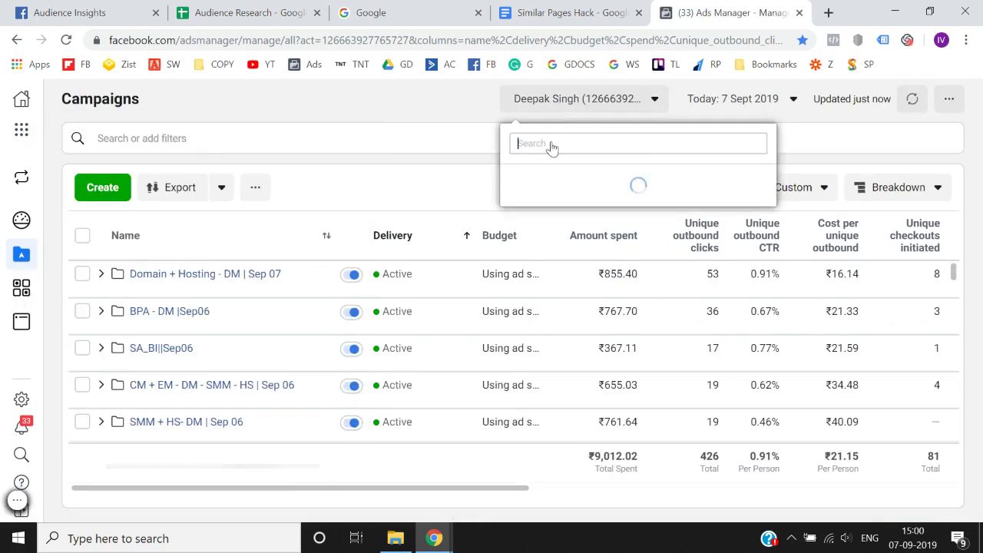
left_click(563, 260)
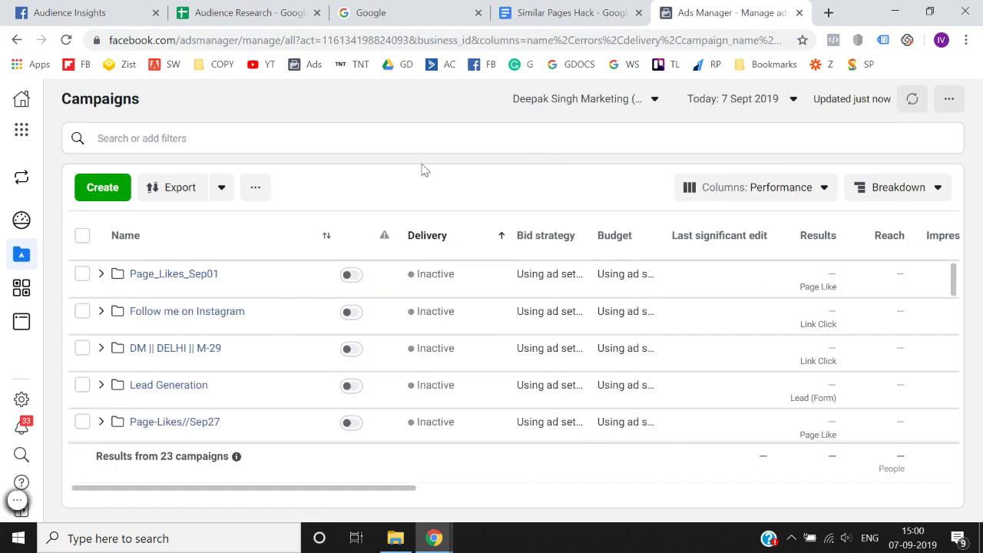
Create a new campaign with the Traffic objective and continue to its ad set settings
left_click(100, 190)
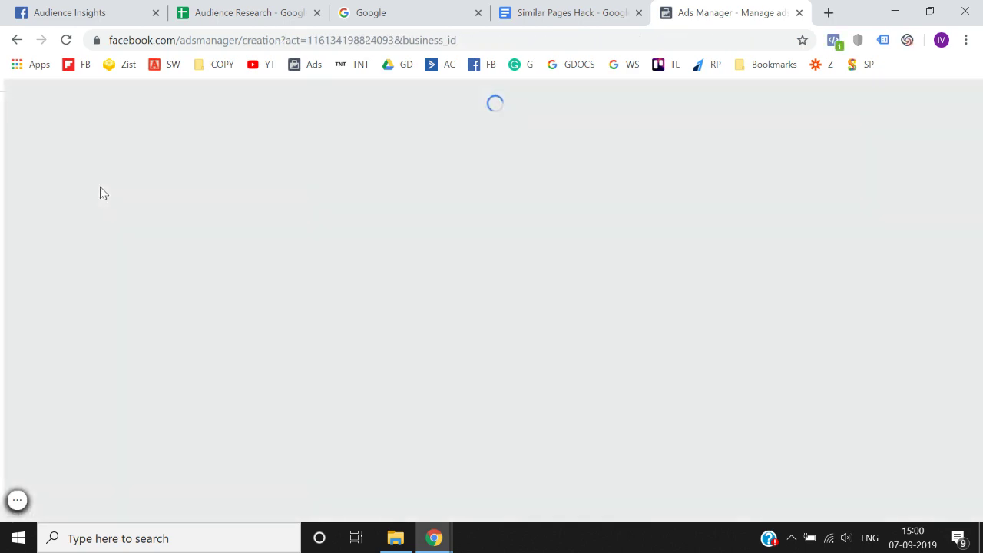
scroll(548, 307, "down", 1)
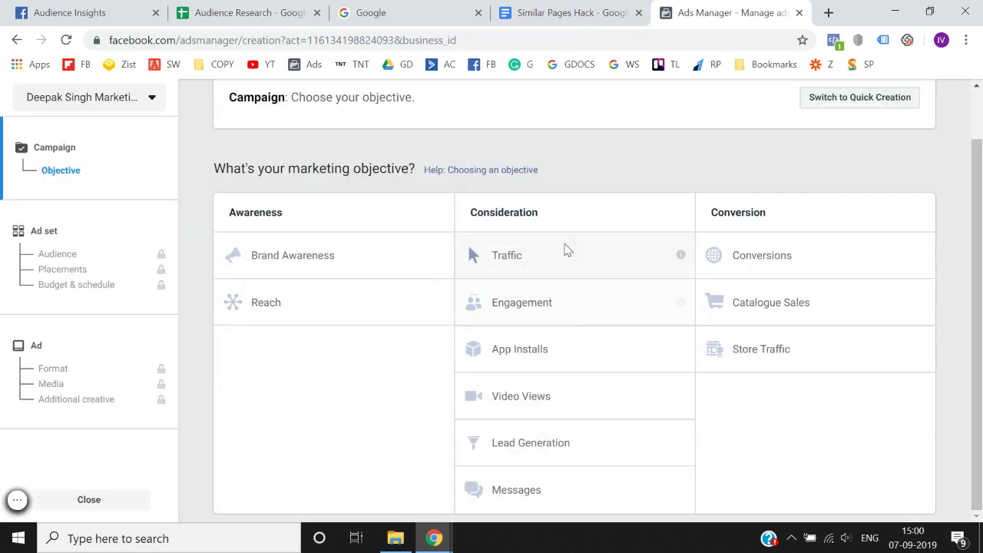
left_click(567, 250)
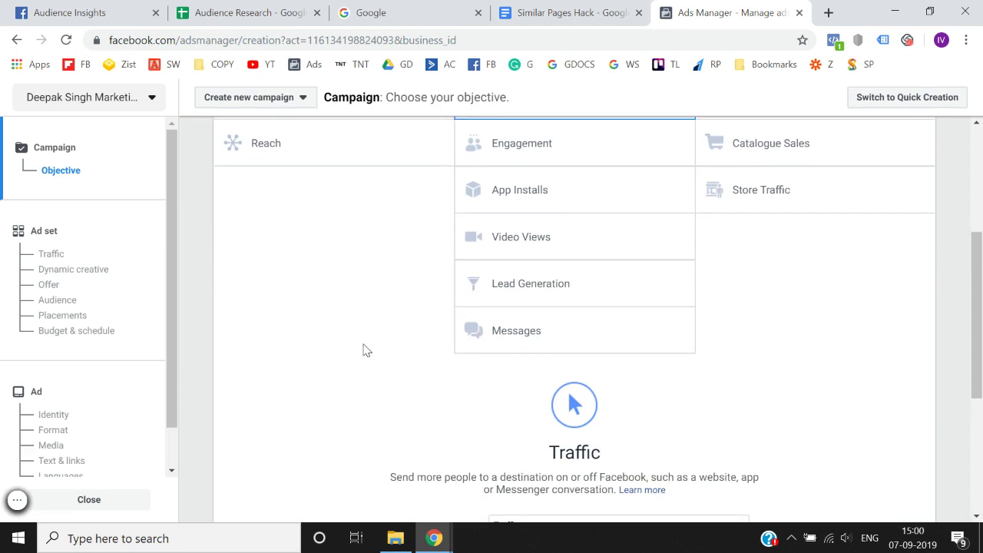
scroll(535, 381, "down", 4)
left_click(575, 392)
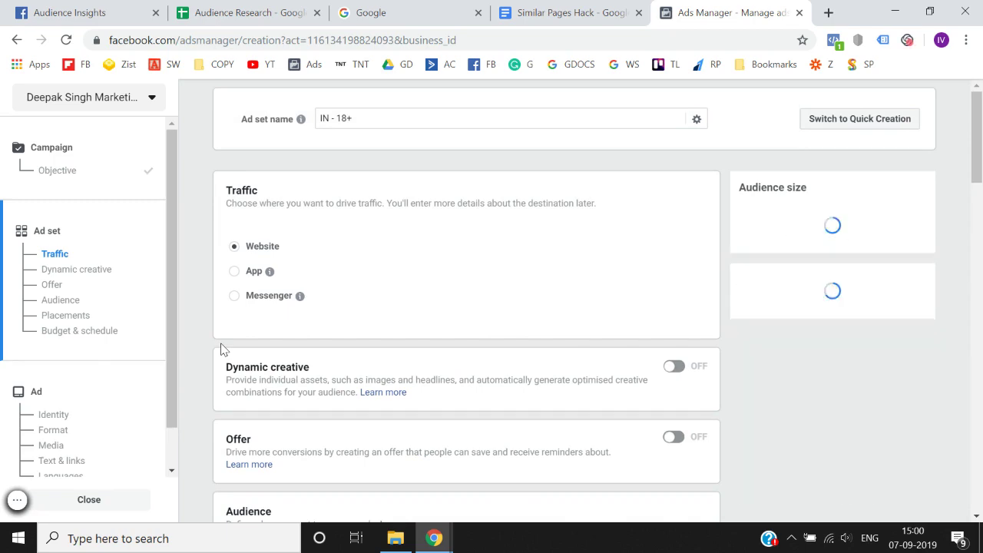
Search the detailed targeting of the ad set's audience for "Beardo"
scroll(222, 350, "down", 2)
scroll(221, 350, "down", 7)
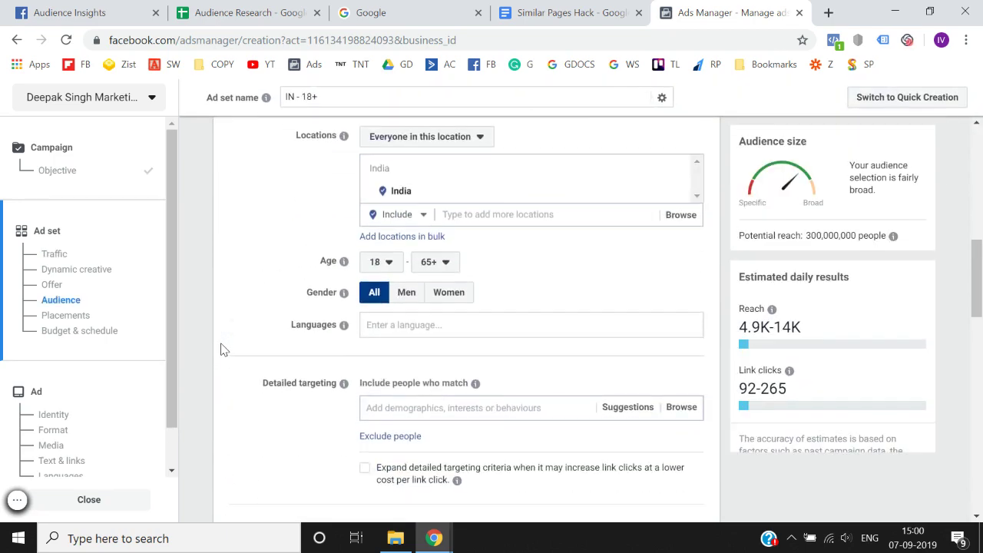
scroll(221, 349, "down", 1)
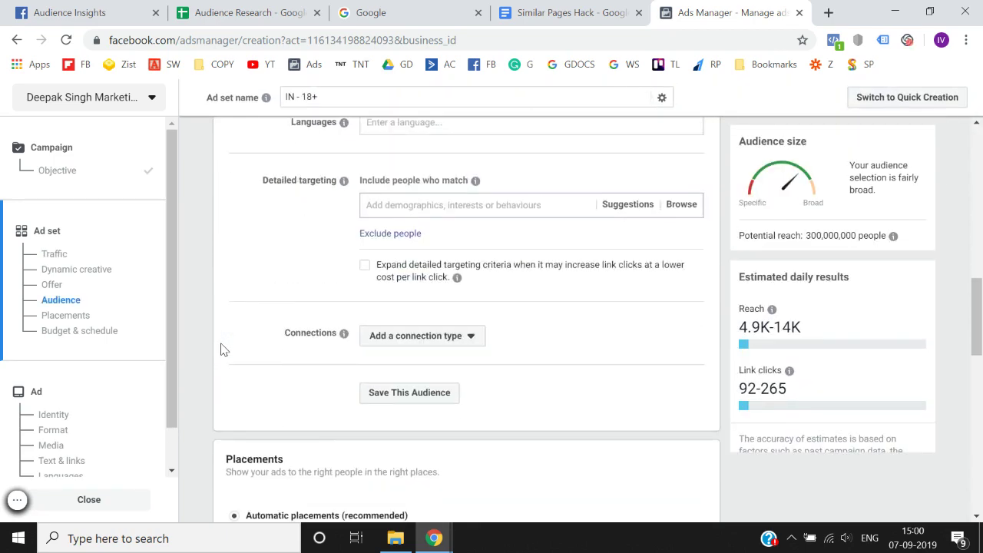
left_click(405, 205)
type("BEARDO for Men")
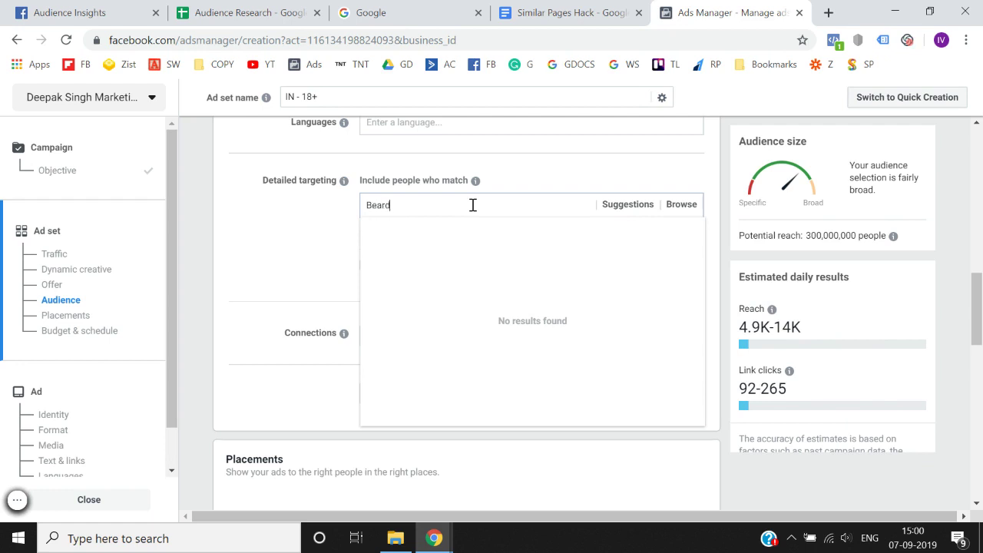
key("ctrl+a")
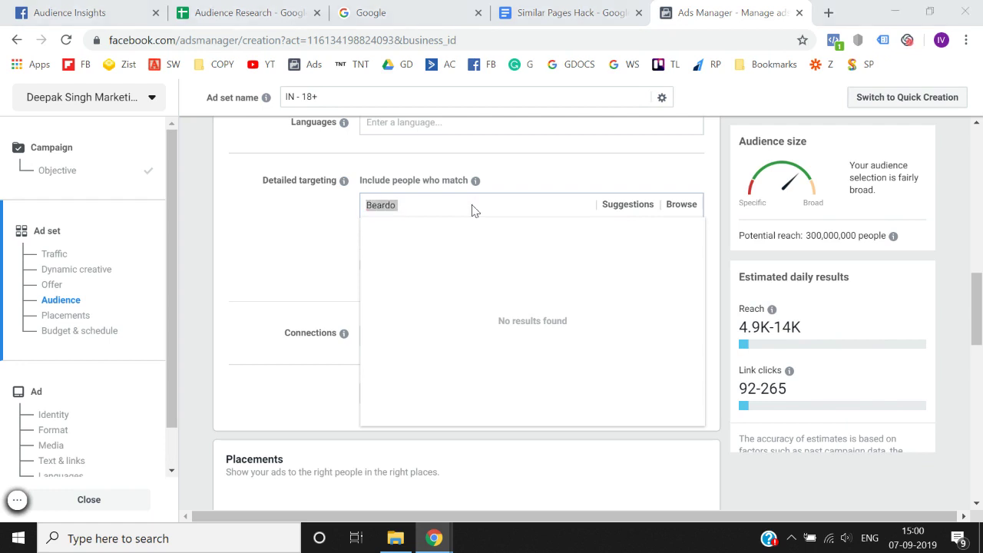
key("ctrl+s")
key("Escape")
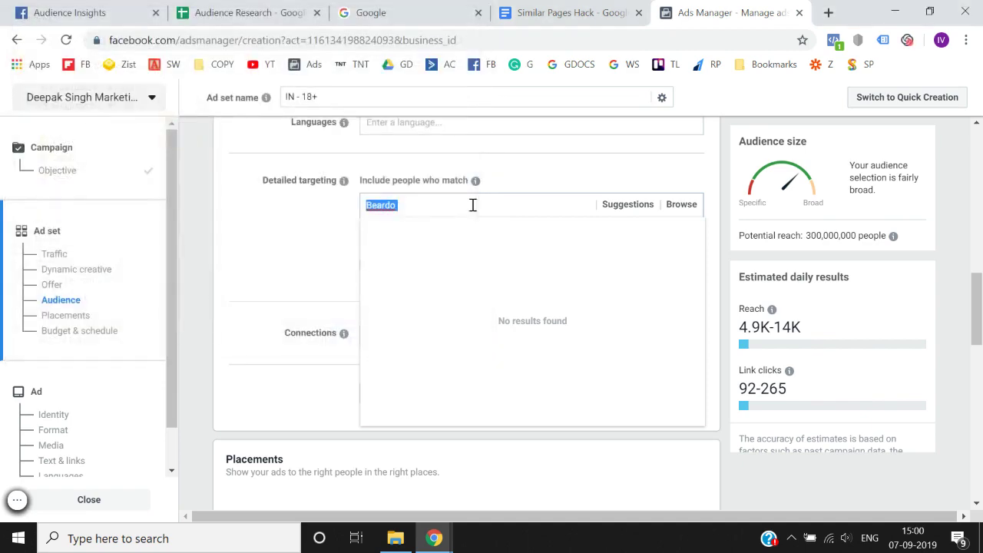
Return to Audience Insights, open the BigBoyToyz page from Page Likes in a separate tab and look through it
left_click(253, 13)
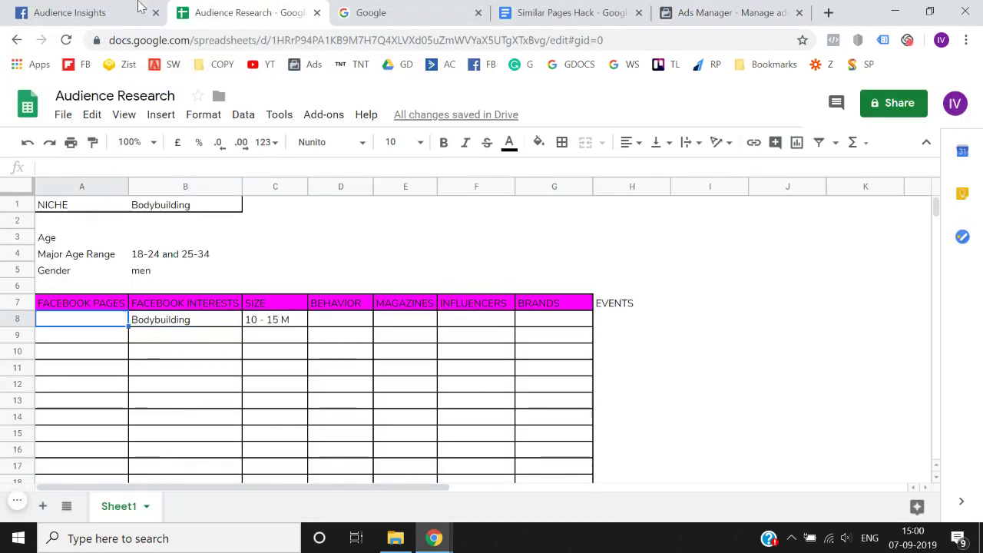
left_click(136, 10)
scroll(365, 364, "down", 3)
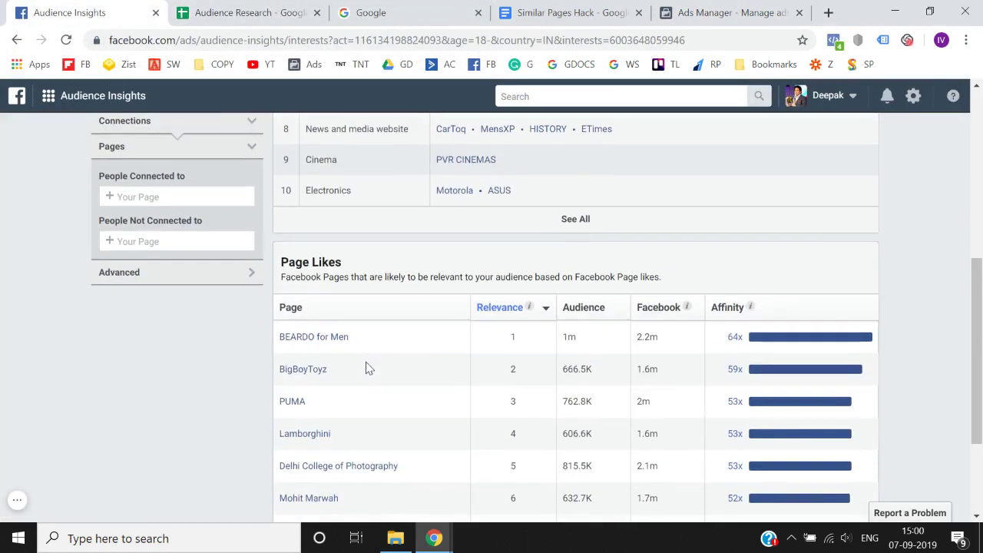
right_click(301, 373)
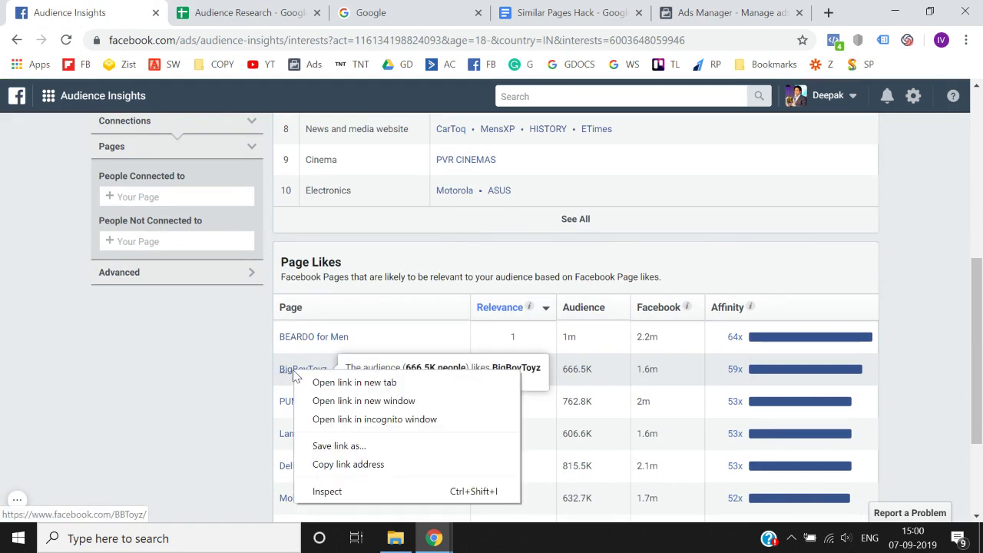
left_click(330, 380)
left_click(226, 9)
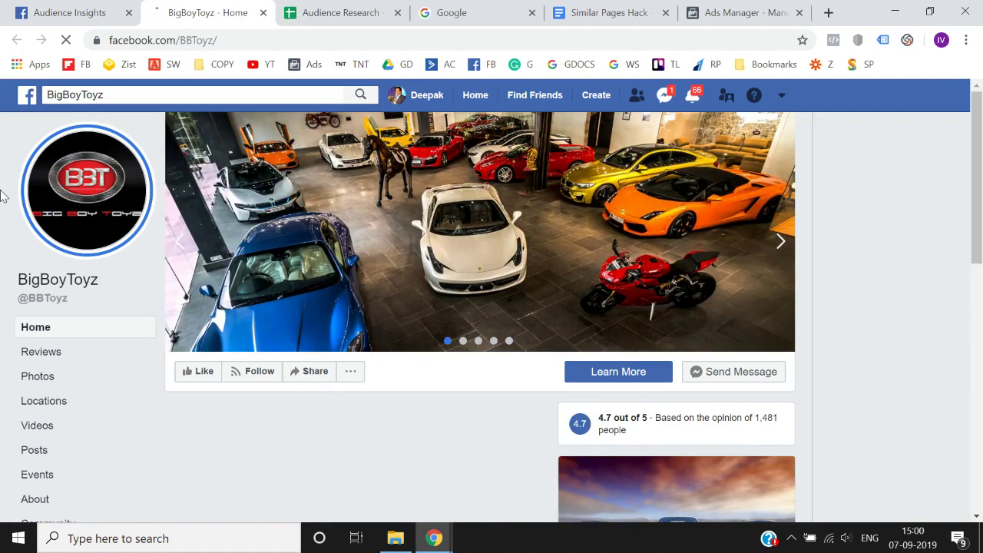
scroll(3, 195, "down", 3)
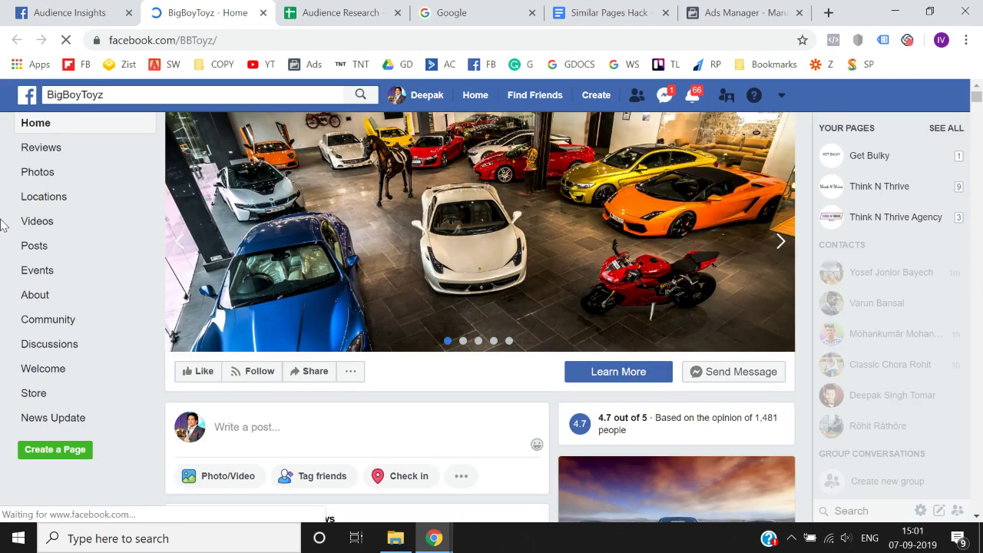
Compare the BigBoyToyz page with the Page Likes list in Audience Insights, dismissing the chat pop-up on the page
left_click(63, 12)
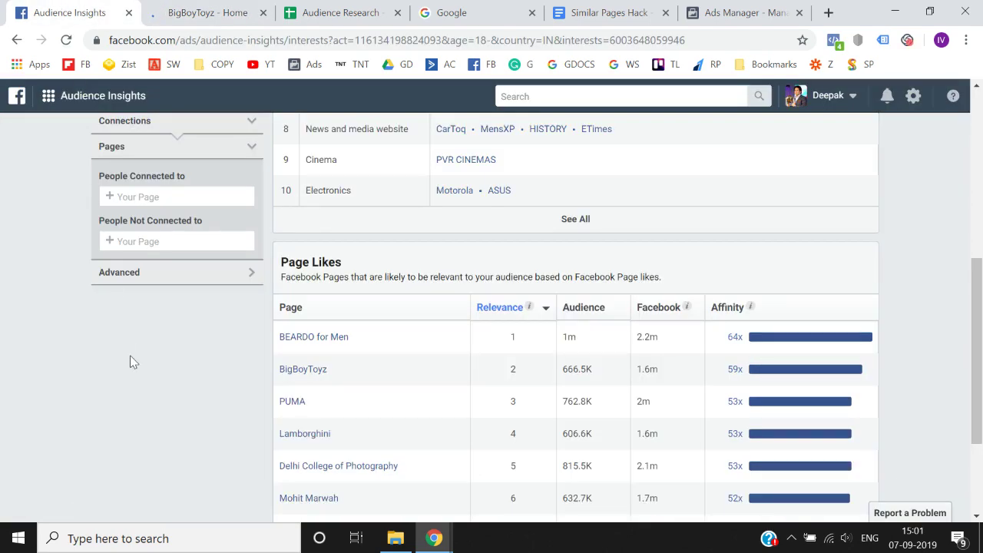
left_click(230, 12)
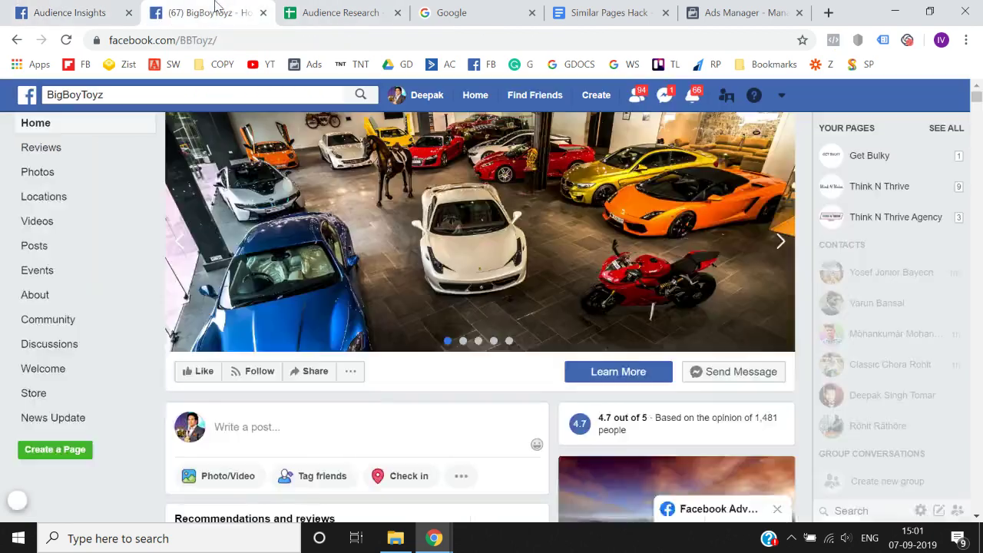
left_click(105, 9)
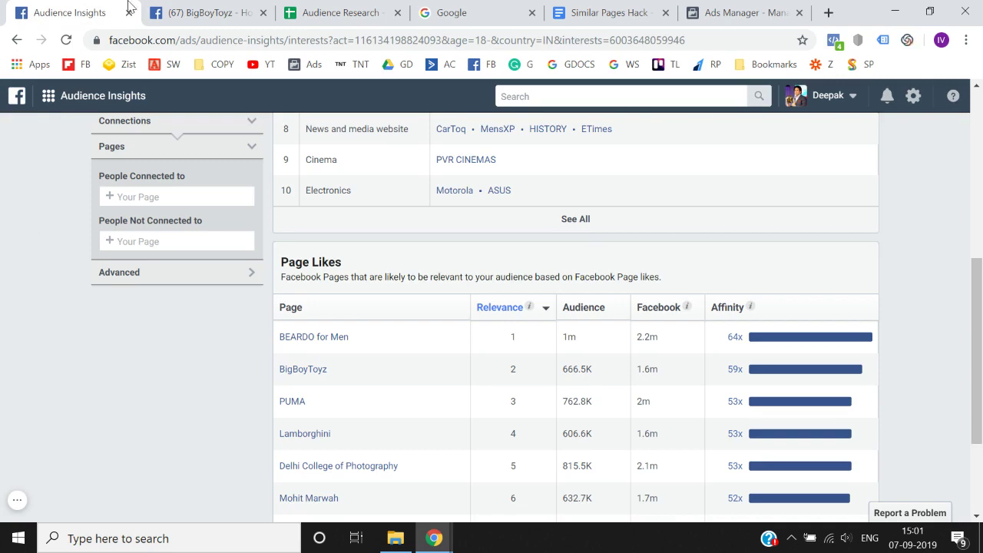
left_click(153, 8)
left_click(103, 9)
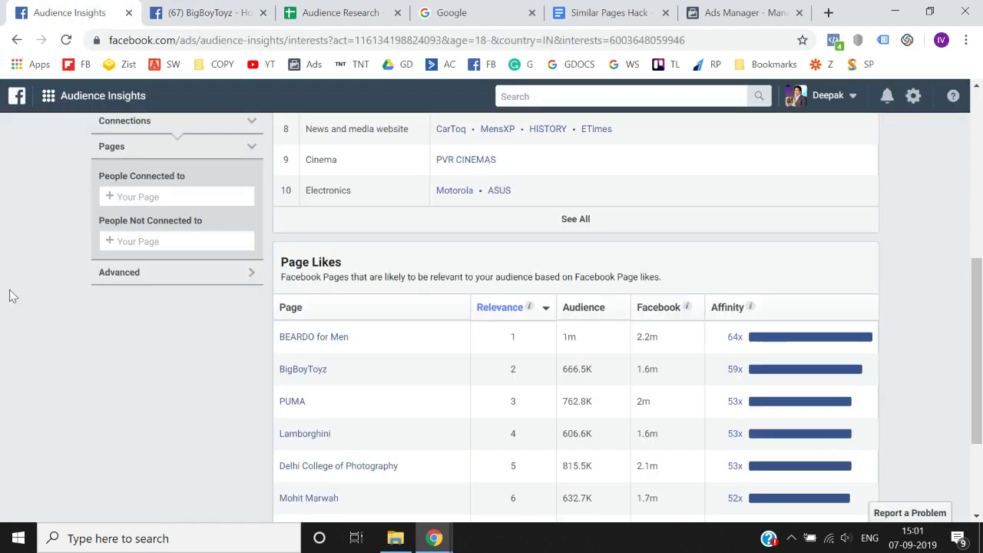
scroll(11, 294, "down", 1)
left_click(153, 9)
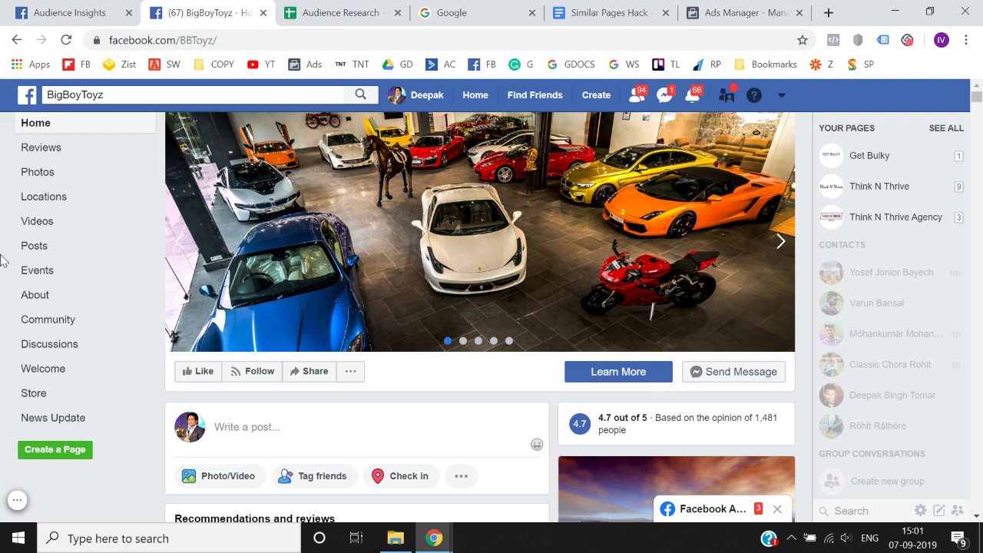
left_click(775, 511)
left_click(85, 7)
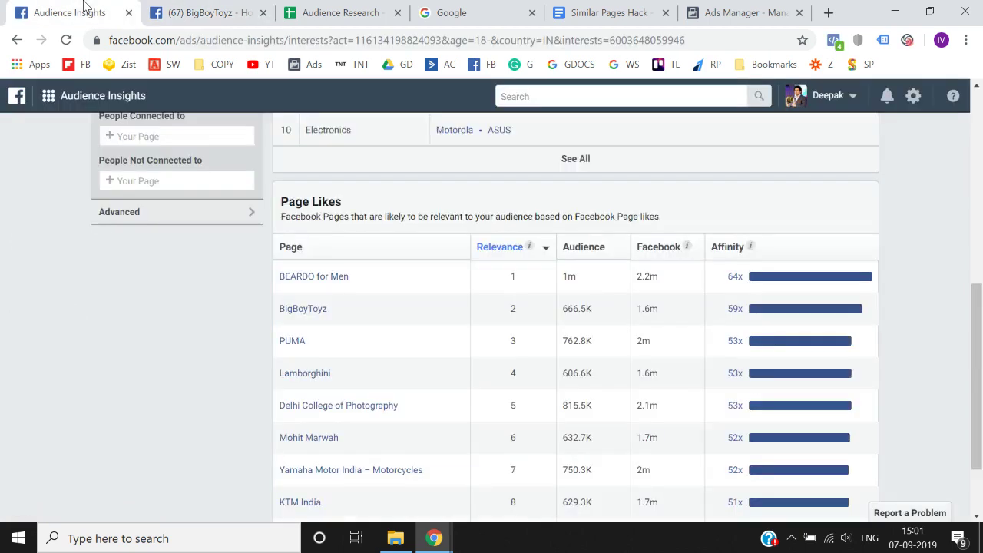
Examine the ten most relevant pages under Page Likes and expand the list to show more pages
scroll(31, 311, "down", 1)
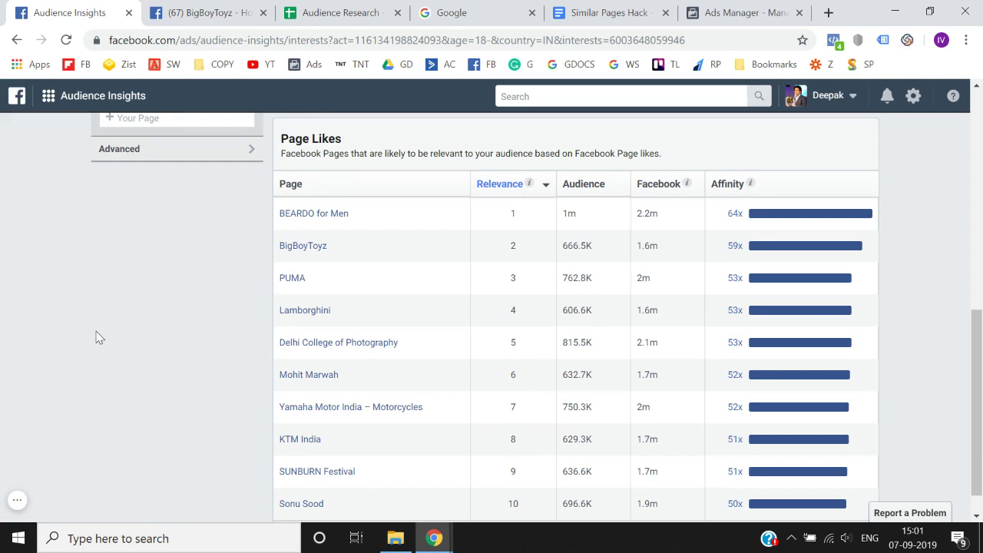
scroll(96, 337, "down", 1)
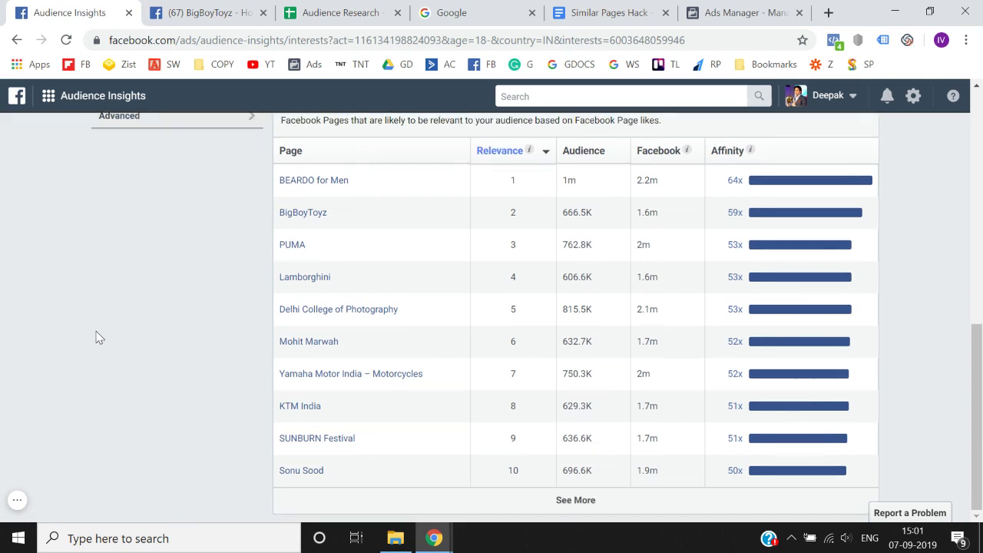
mouse_move(299, 284)
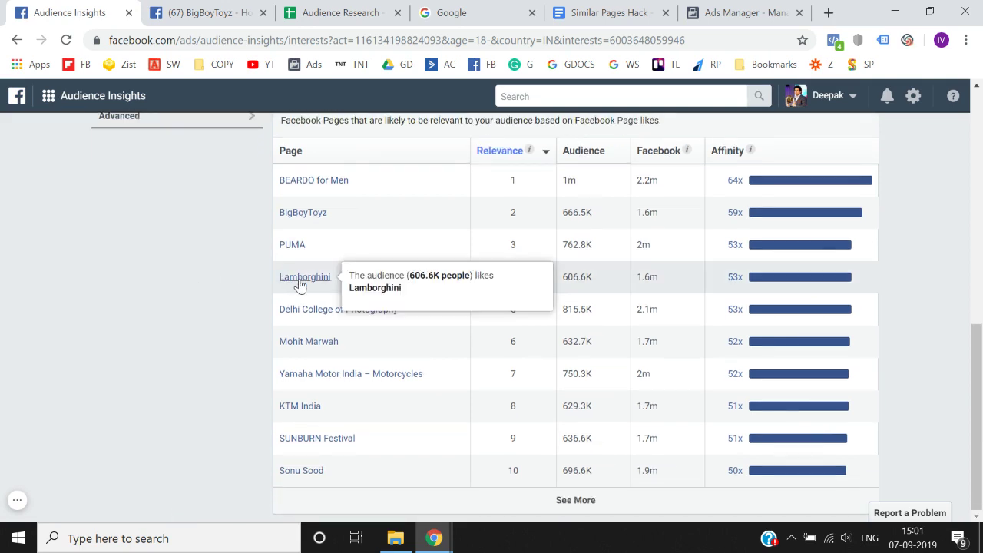
mouse_move(315, 319)
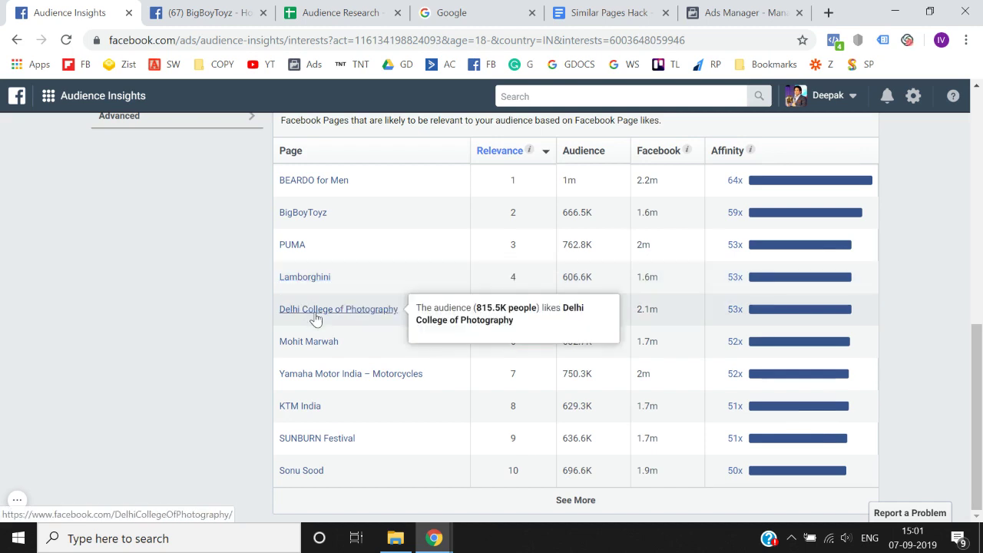
left_click(638, 503)
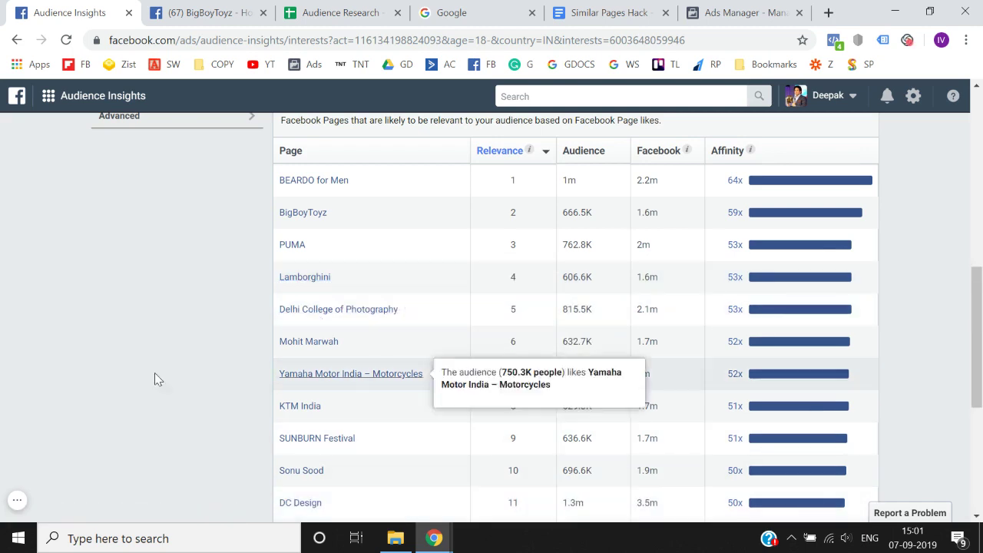
scroll(135, 382, "down", 2)
scroll(134, 382, "down", 1)
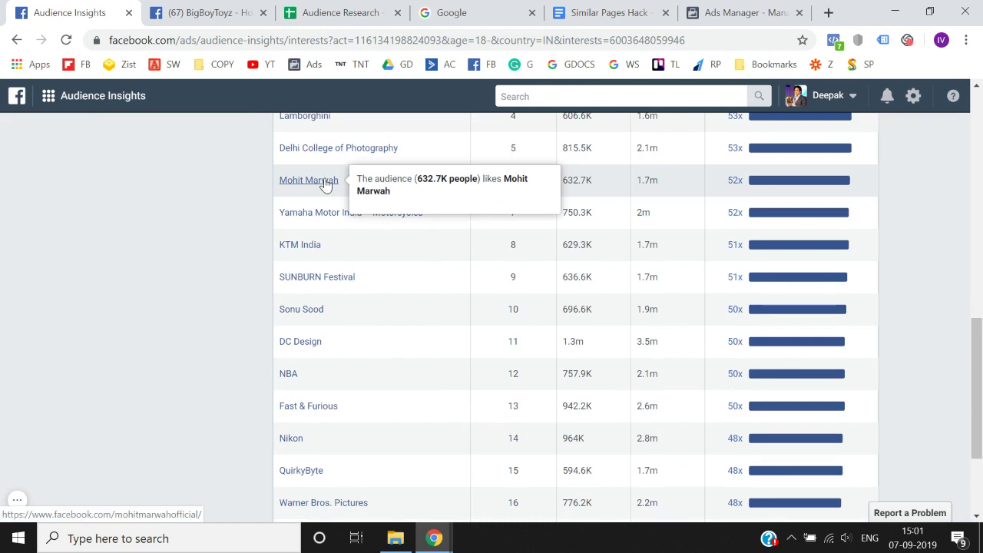
Open the Mohit Marwah page from Page Likes in a separate tab, view it, close it and return to Audience Insights
right_click(333, 188)
left_click(368, 191)
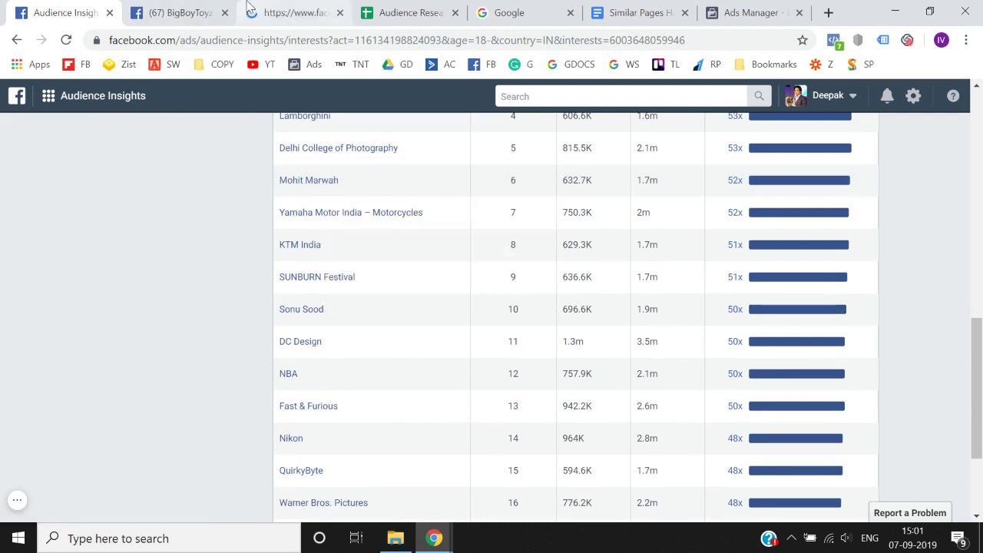
left_click(280, 9)
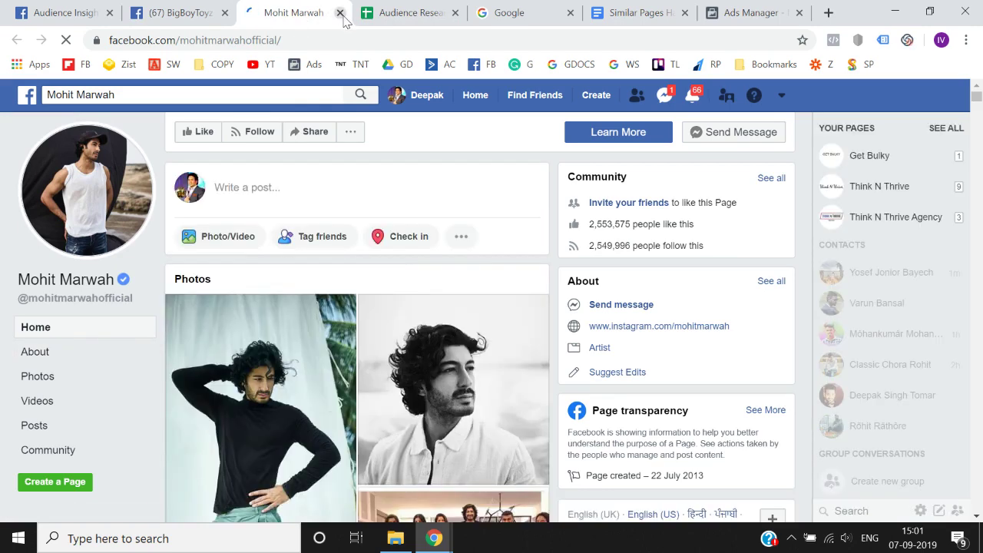
left_click(173, 11)
left_click(71, 9)
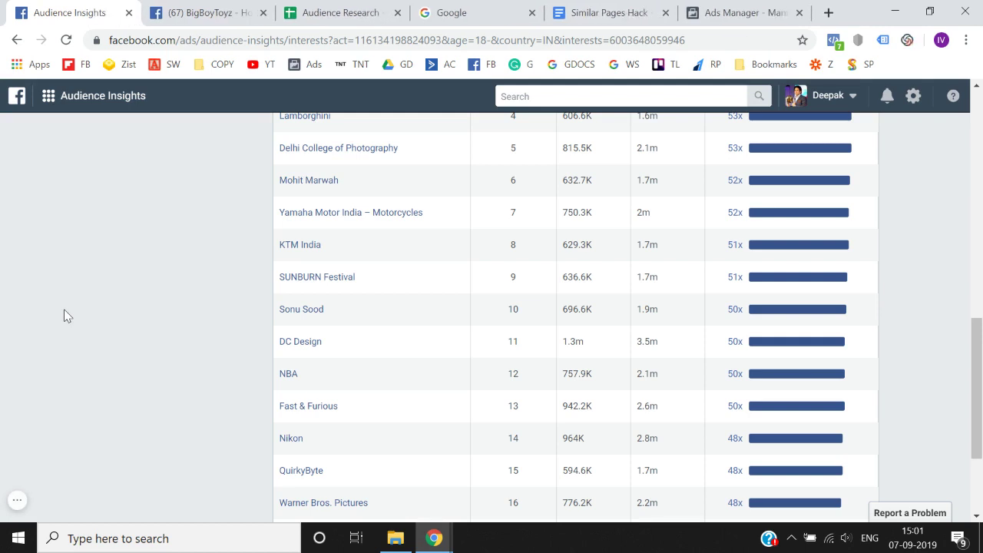
Review the expanded Page Likes list down to MensXP for pages relevant to bodybuilding
scroll(64, 315, "down", 2)
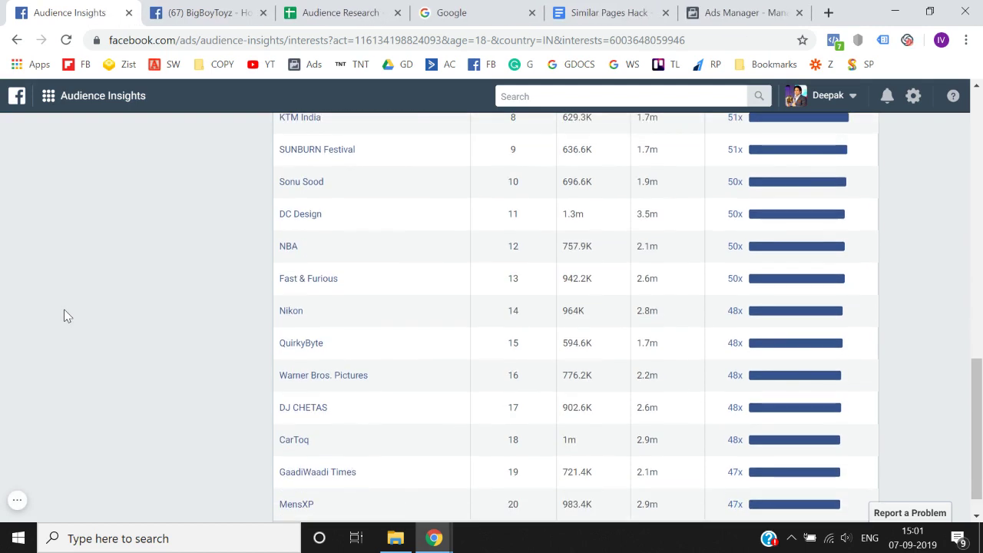
scroll(64, 315, "down", 1)
scroll(64, 315, "up", 2)
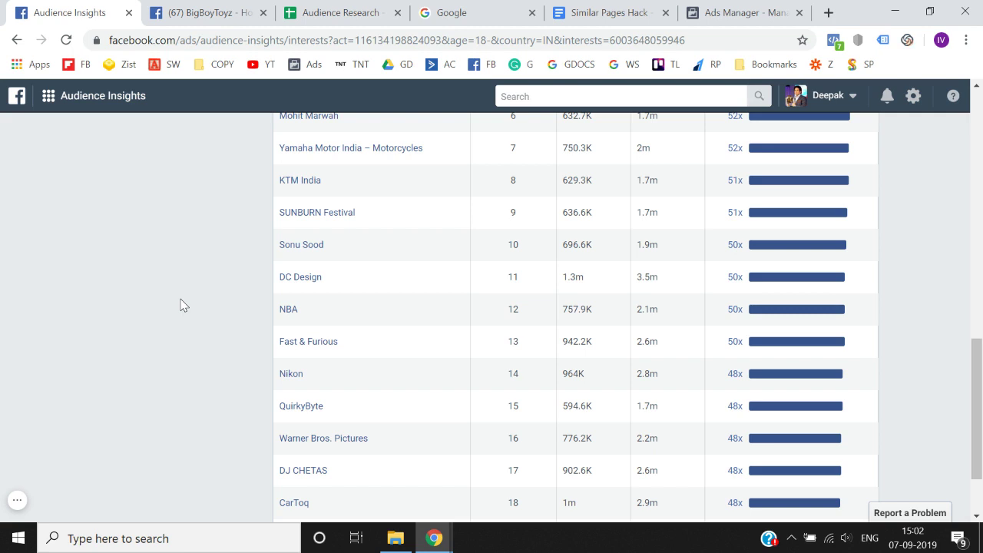
scroll(183, 305, "down", 1)
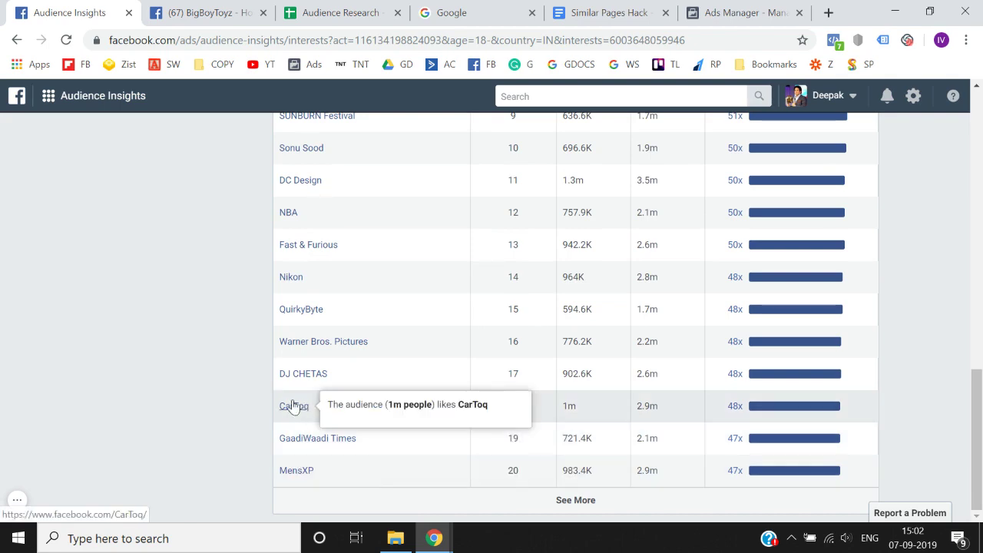
Examine the Top Categories list and the audience settings for the Bodybuilding interest in Audience Insights
scroll(203, 338, "up", 3)
scroll(202, 342, "up", 9)
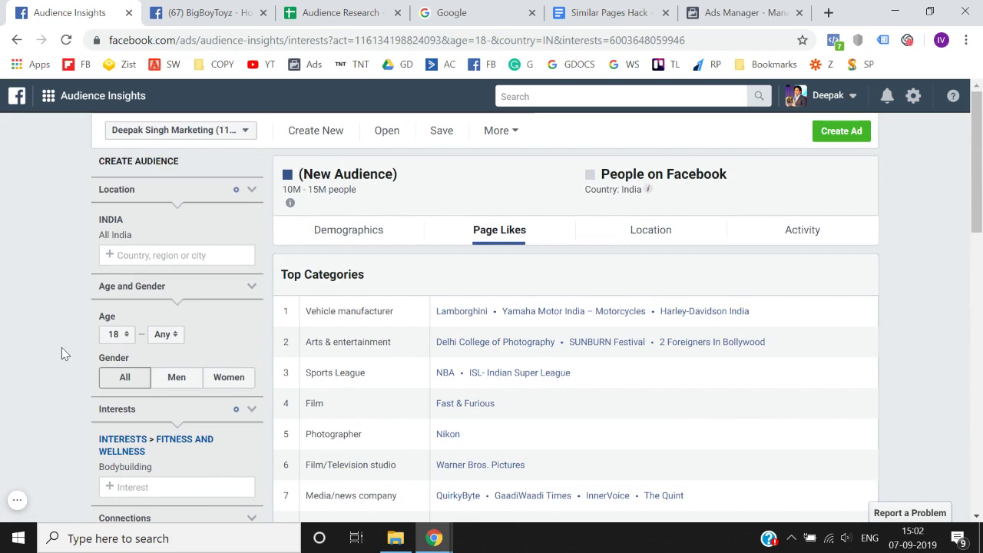
scroll(89, 299, "down", 2)
scroll(89, 299, "up", 2)
scroll(89, 299, "down", 1)
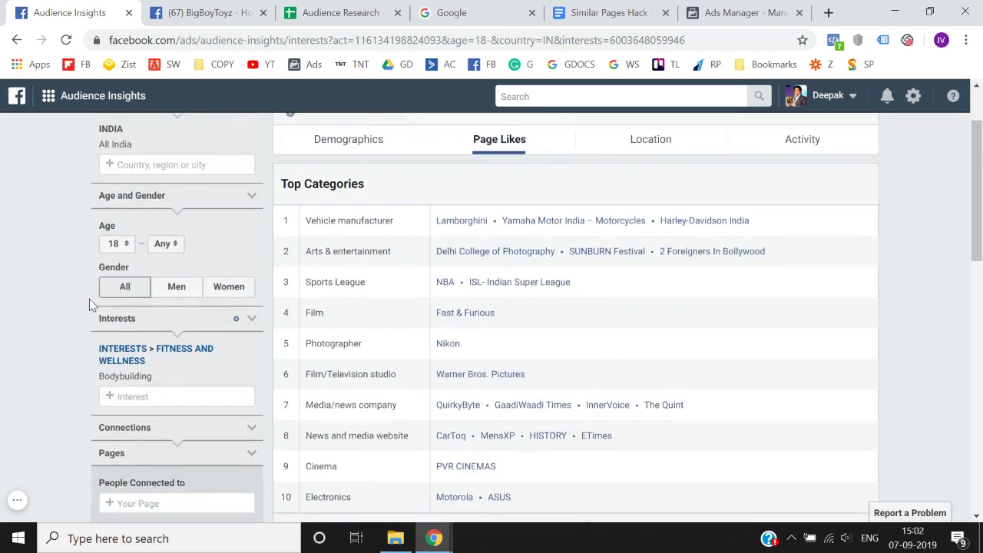
scroll(89, 299, "up", 1)
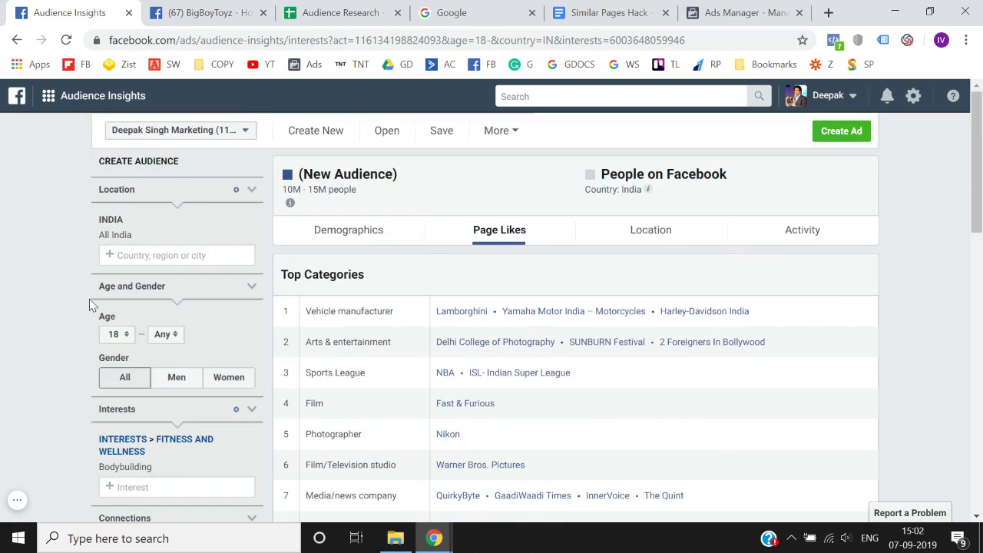
scroll(89, 298, "down", 2)
scroll(41, 345, "down", 1)
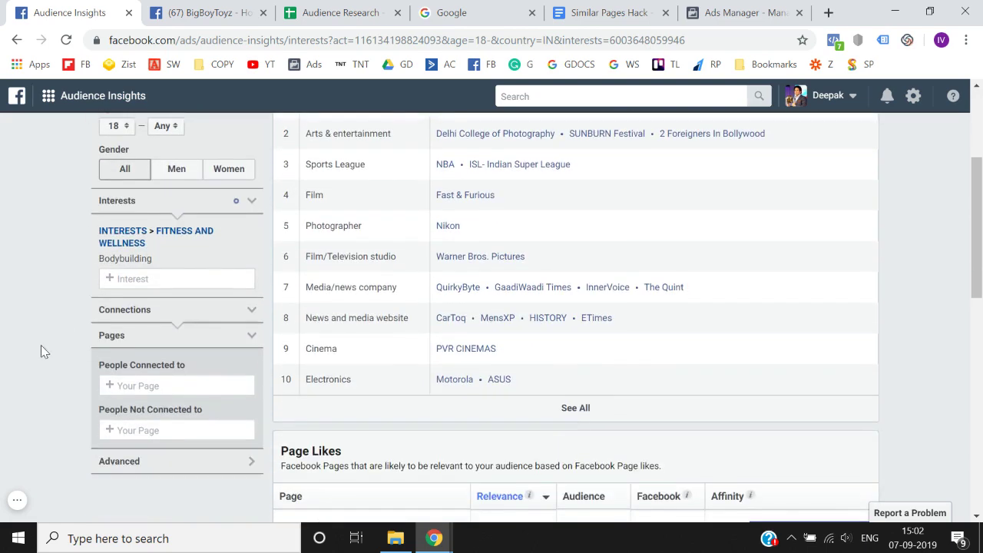
Check the Bodybuilding interest and size entries in the Audience Research spreadsheet and return to Audience Insights
left_click(452, 12)
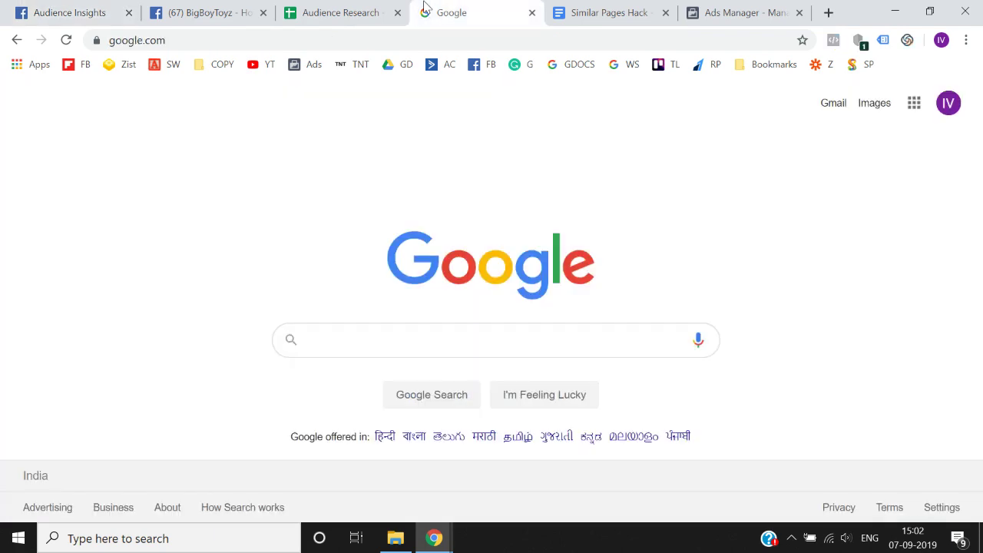
left_click(108, 11)
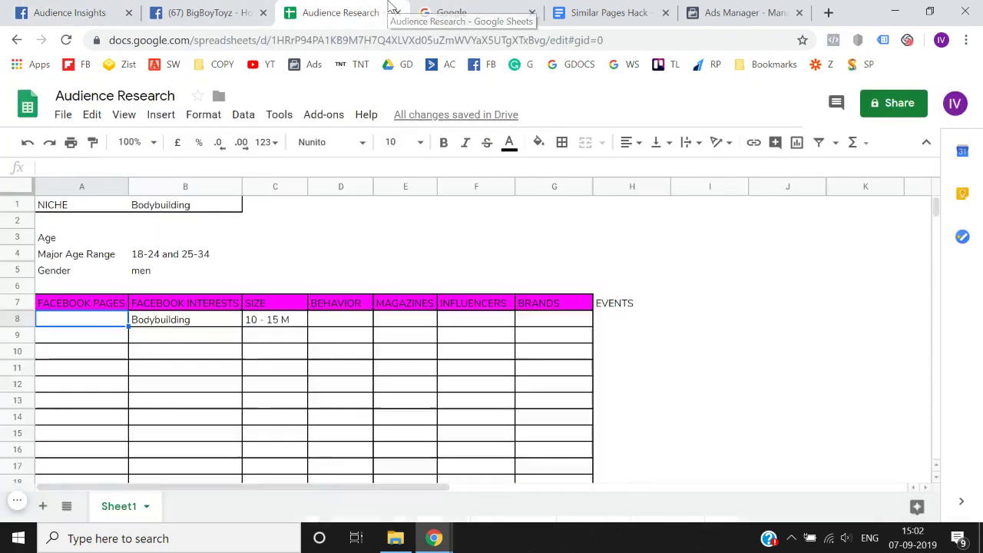
left_click(389, 9)
key("Up")
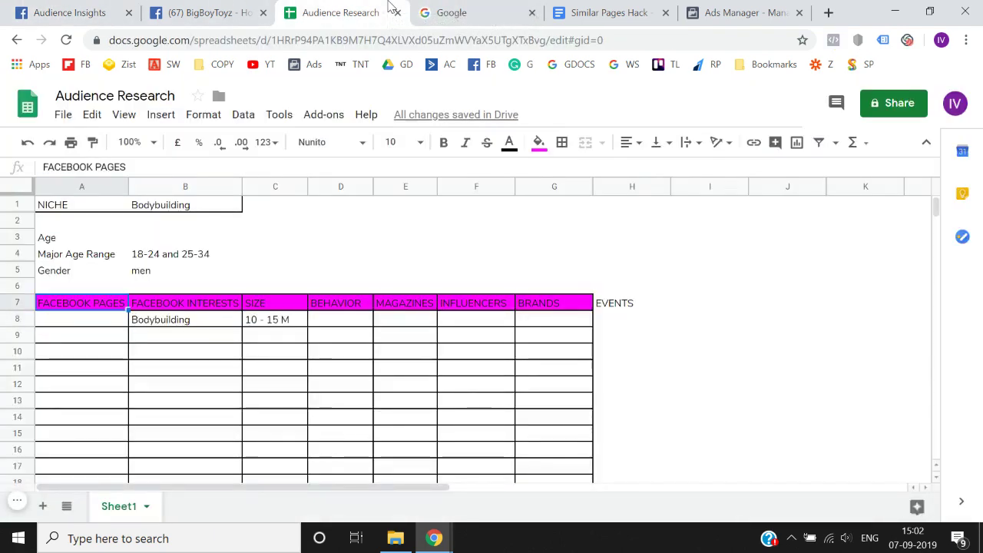
key("Down")
key("Right")
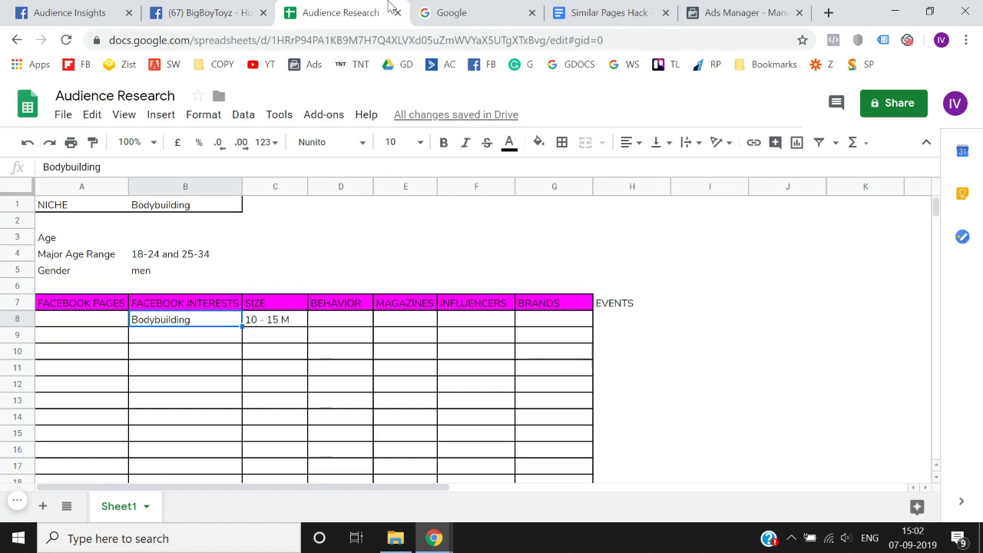
key("Right")
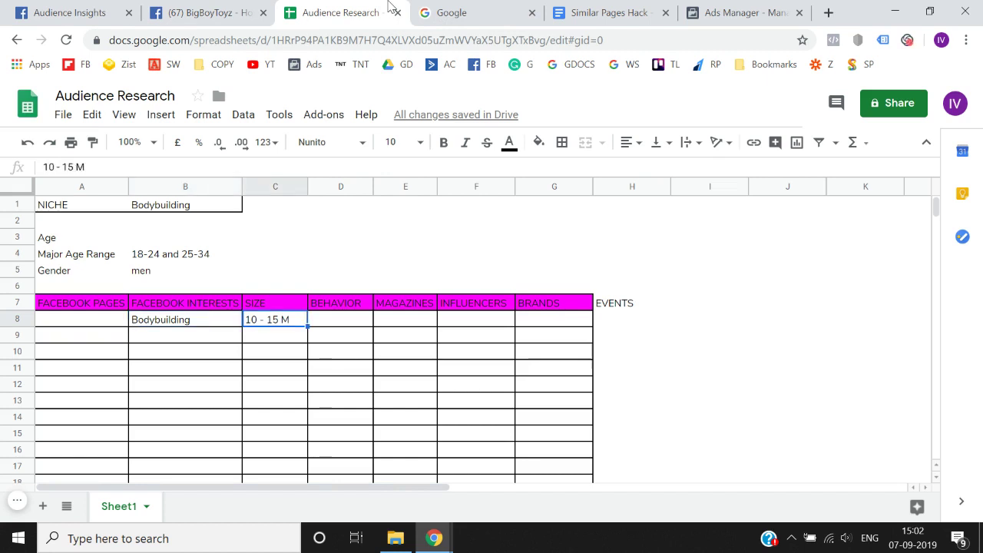
key("Left")
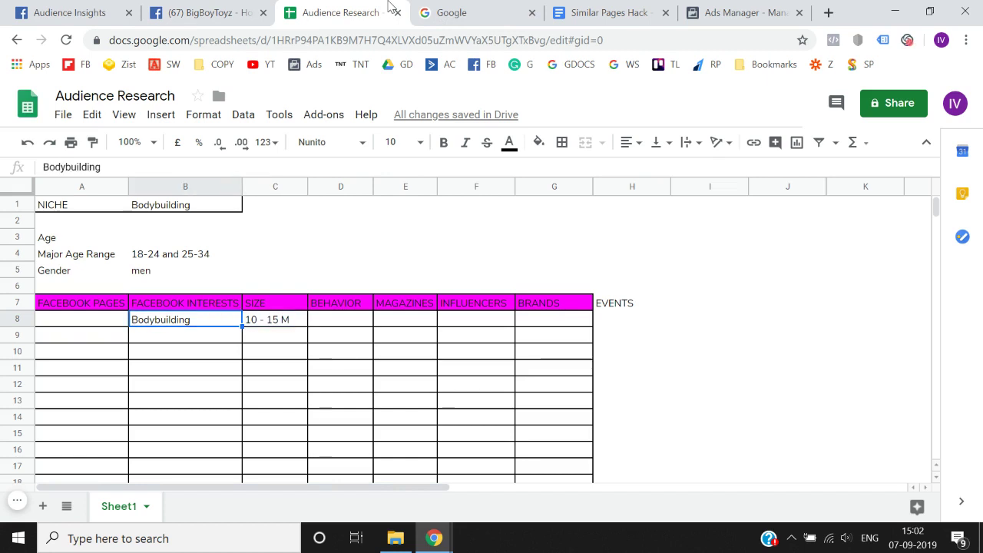
left_click(69, 12)
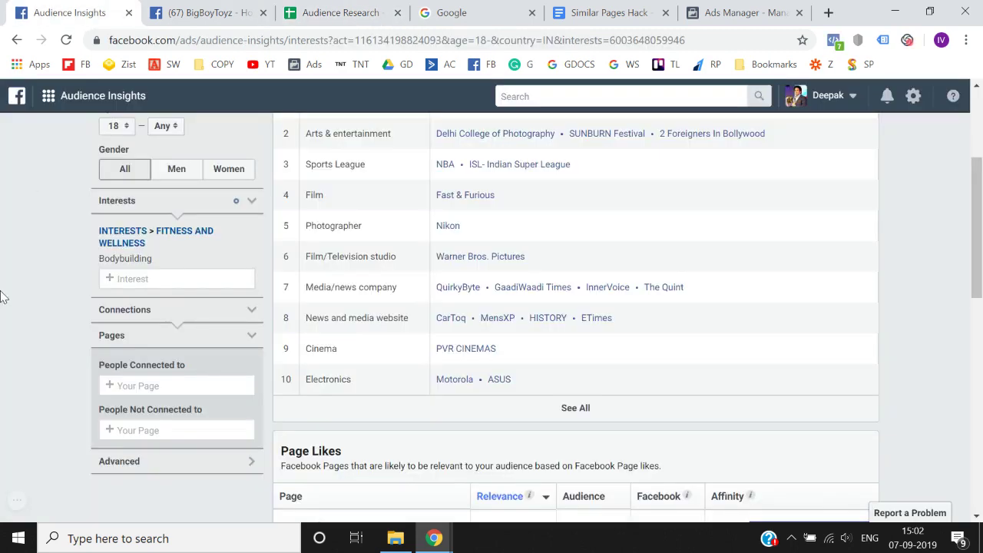
Review the Size, Behavior and Magazines column headings in the Audience Research spreadsheet, ending on the Magazines heading
left_click(284, 6)
key("Right")
key("Up")
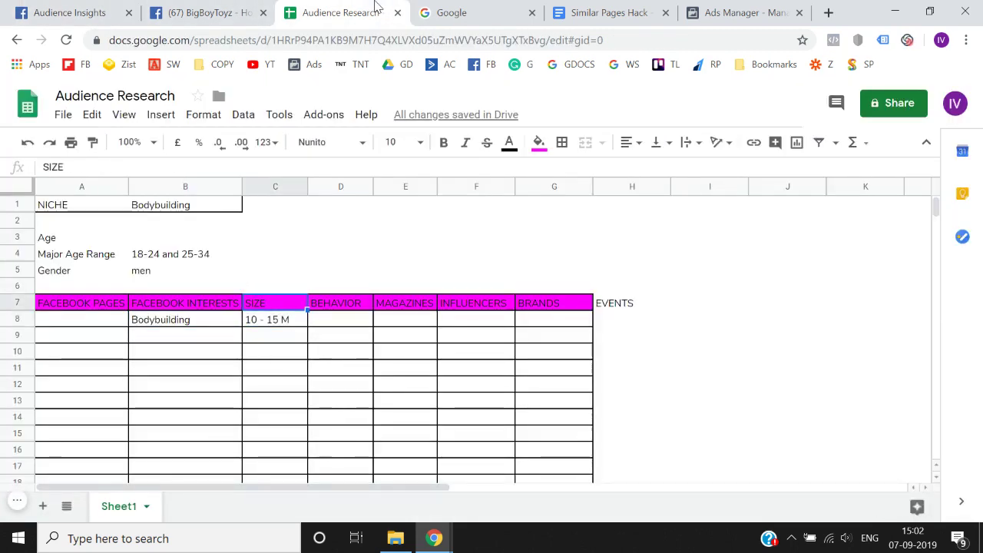
key("Right")
key("Left")
key("Down")
key("Up")
key("Right")
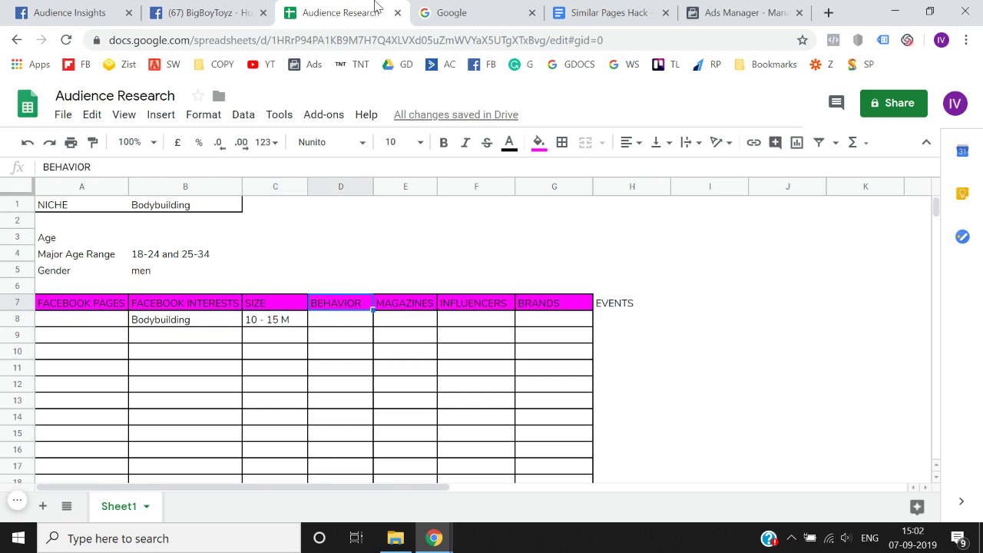
key("Down")
key("Right")
key("Up")
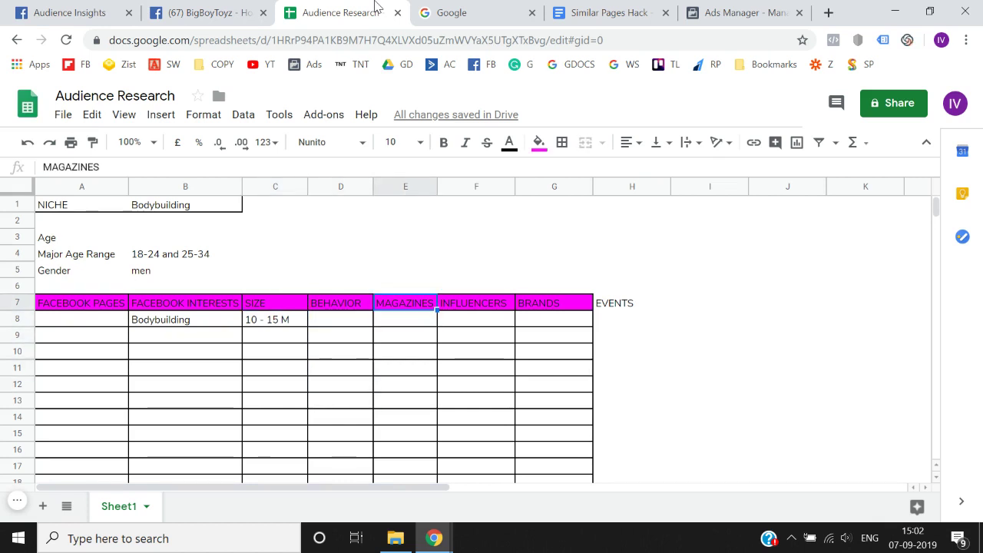
key("Left")
key("Right")
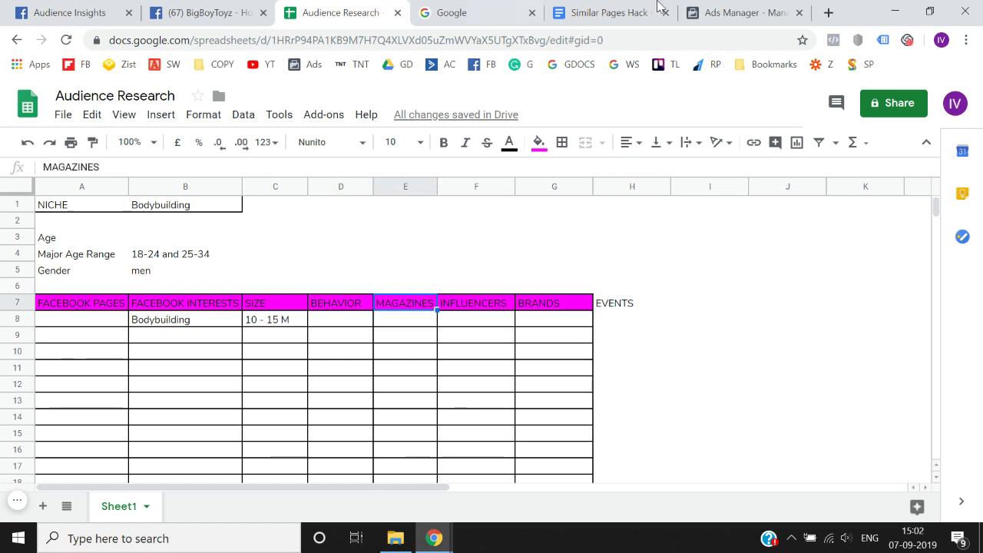
Search Google for "bodybuilding magazines" in a new tab
left_click(828, 13)
type("bodyb")
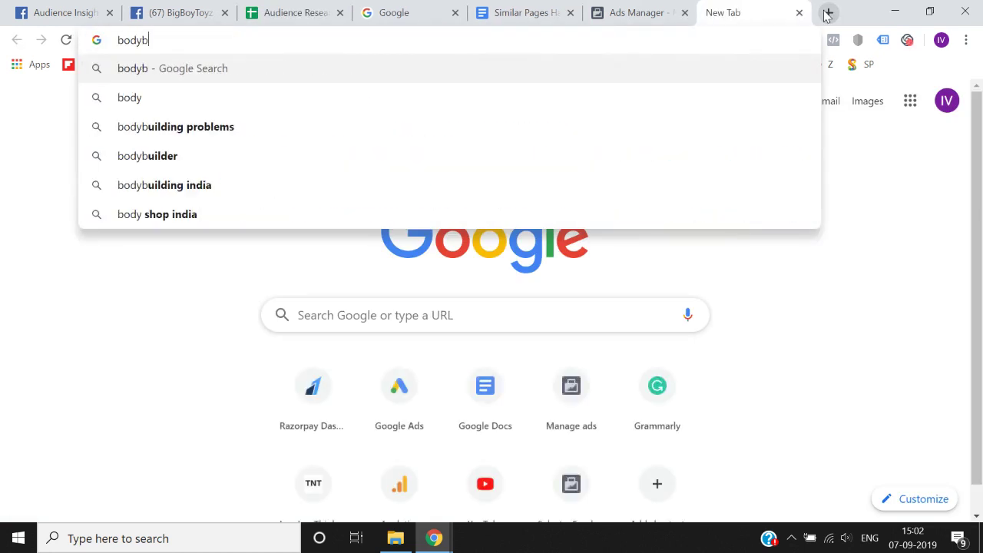
type("uilding magazin")
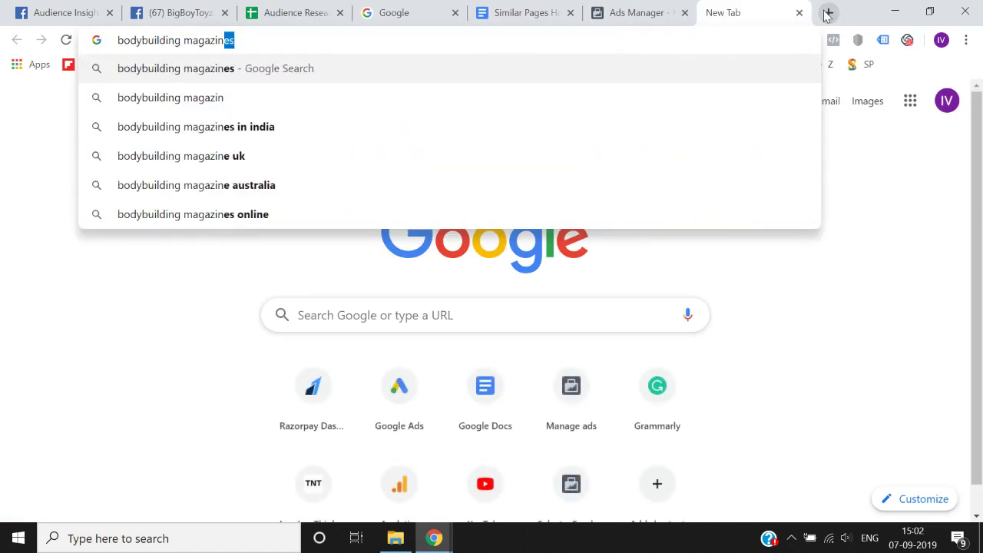
key("Return")
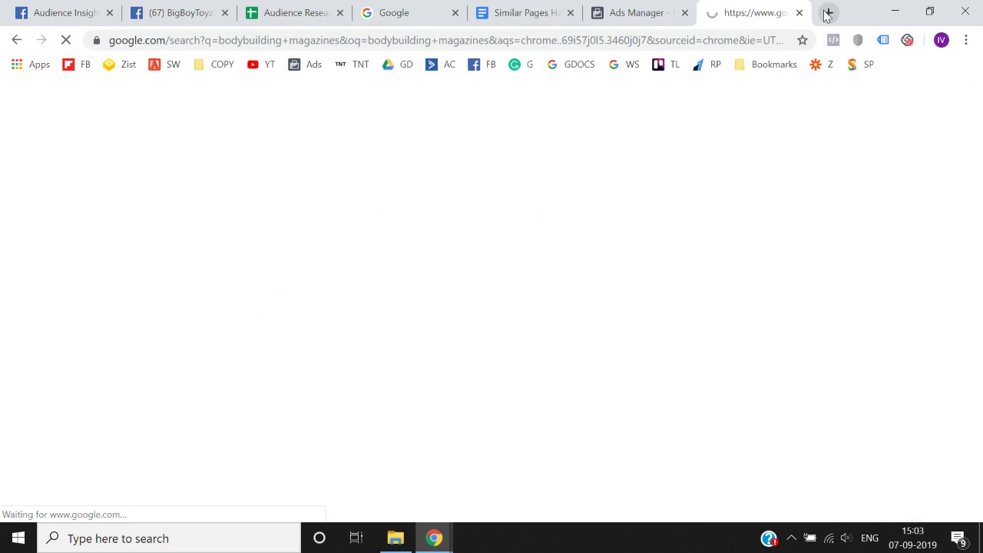
Check the spreadsheet's Magazines column and browse the bodybuilding magazines suggested in the Google results
left_click(313, 9)
key("Right")
key("Left")
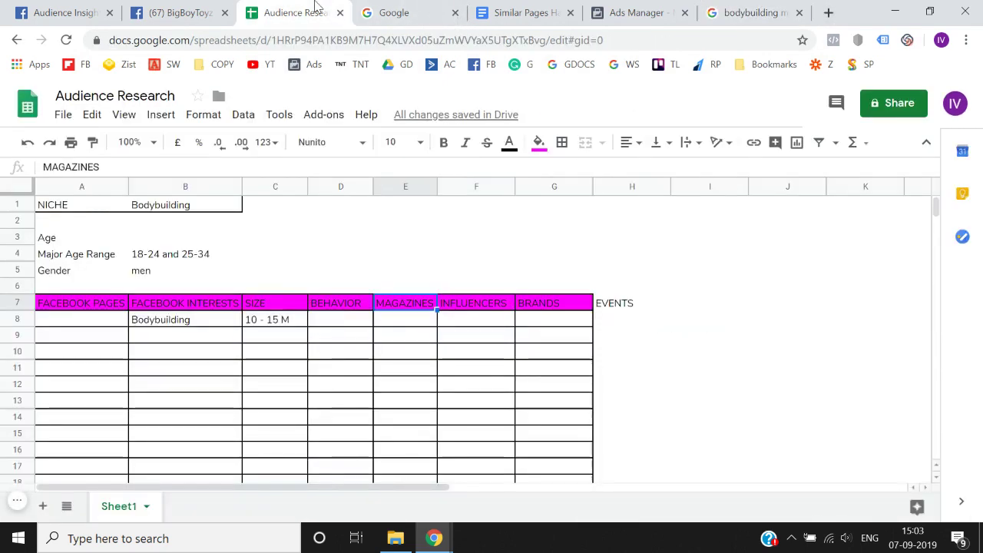
left_click(699, 11)
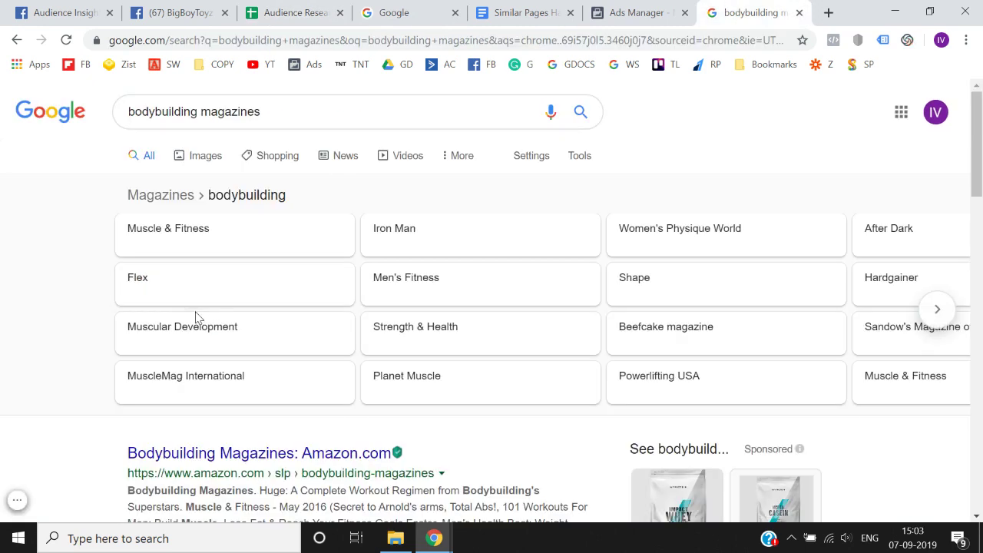
scroll(40, 330, "down", 3)
scroll(40, 330, "up", 3)
left_click(937, 309)
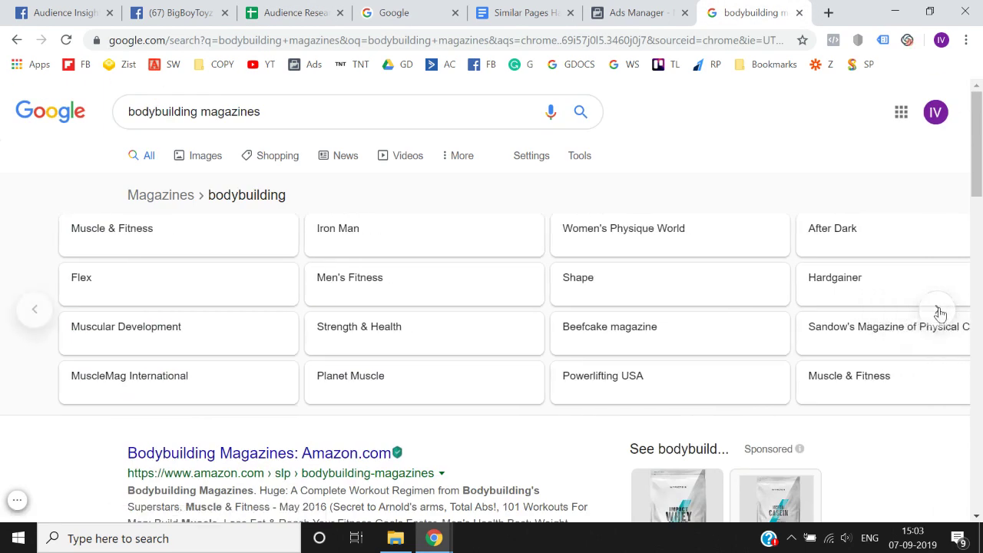
left_click(32, 309)
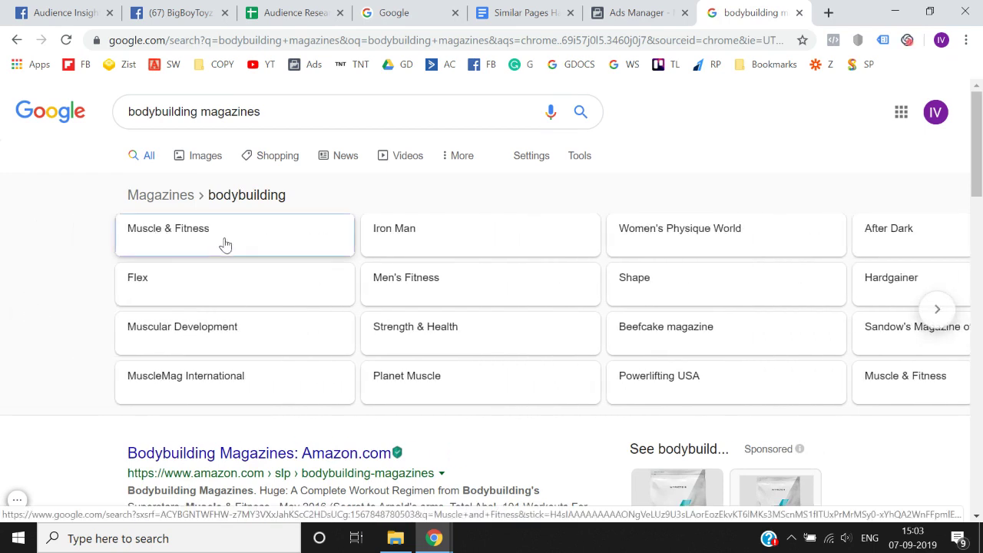
left_click_drag(222, 243, 284, 265)
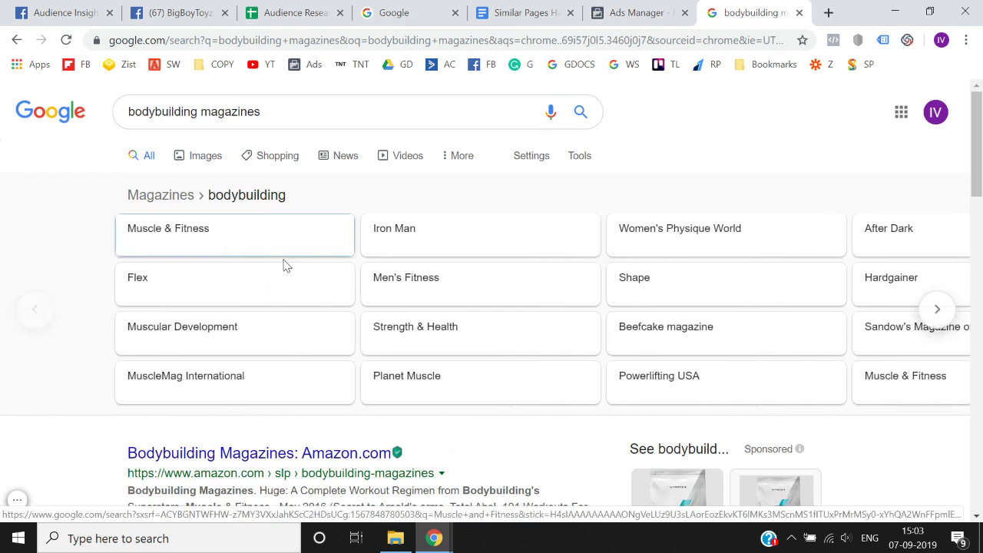
Open the Muscle & Fitness magazine suggestion and copy its name from the results heading
left_click(207, 243)
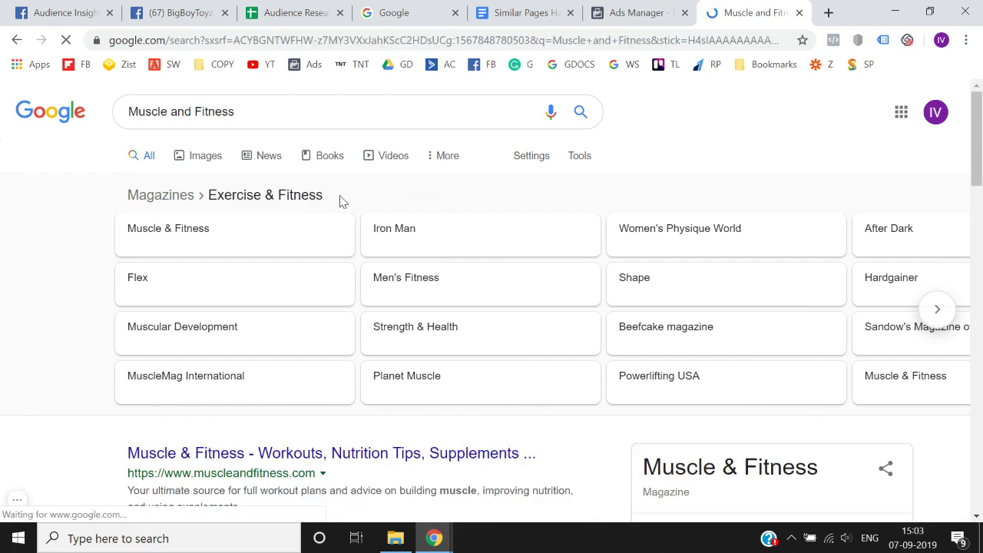
left_click(149, 251)
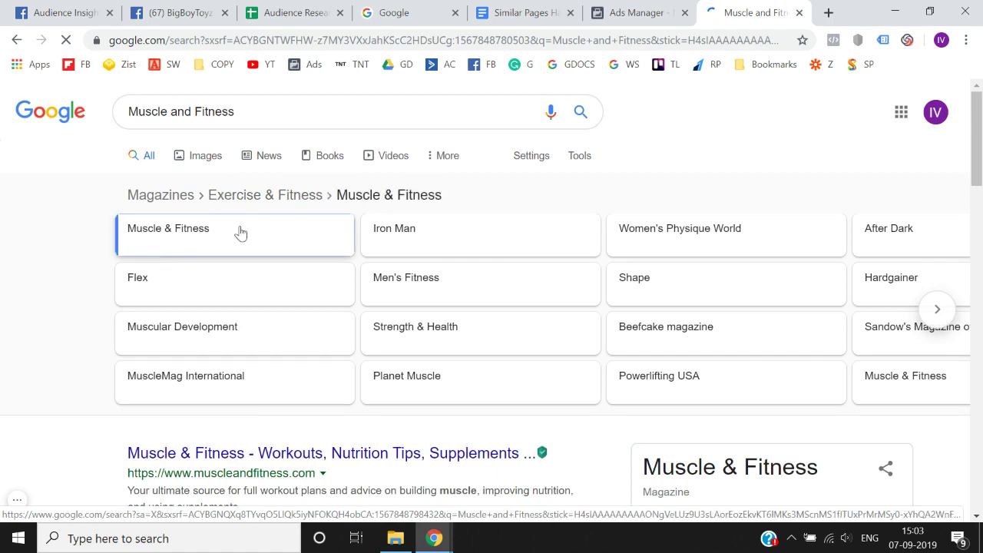
left_click_drag(442, 202, 332, 201)
key("ctrl+c")
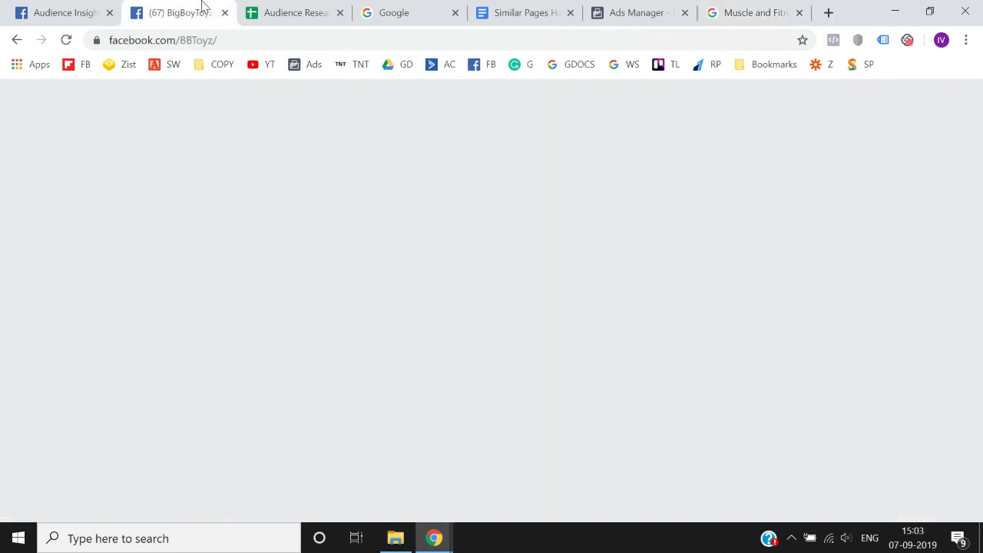
Replace the Bodybuilding interest in Audience Insights with the copied Muscle & Fitness interest
left_click(206, 9)
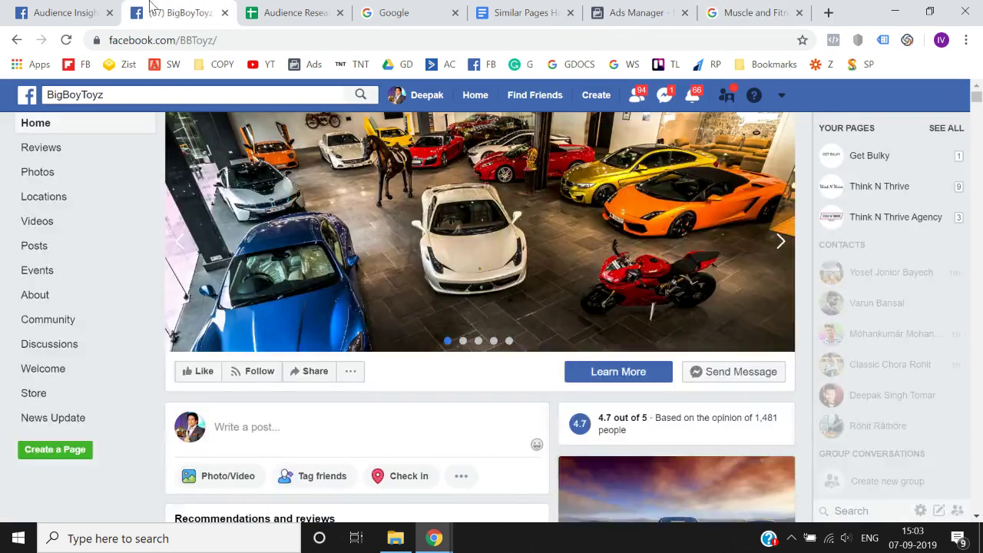
left_click(84, 7)
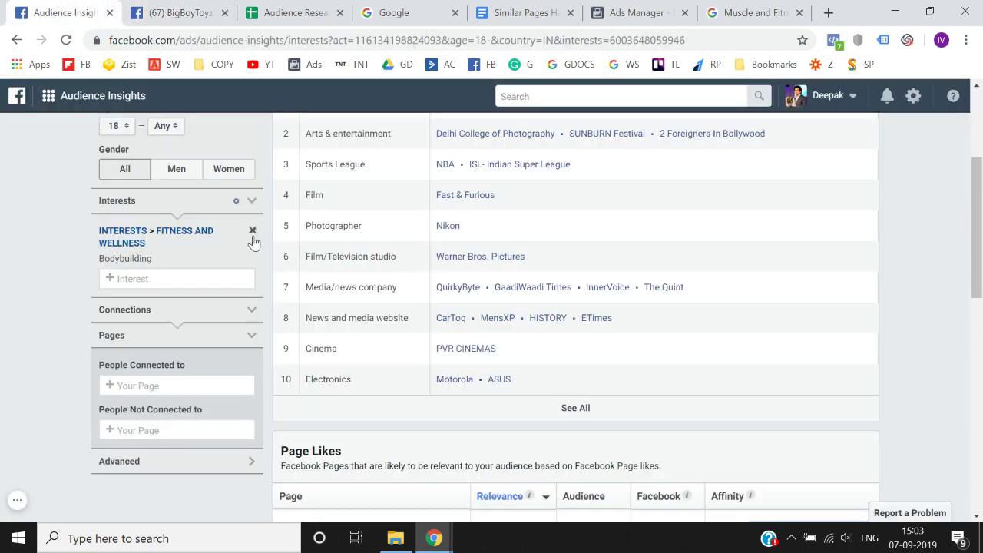
left_click(253, 231)
left_click(191, 232)
key("ctrl+v")
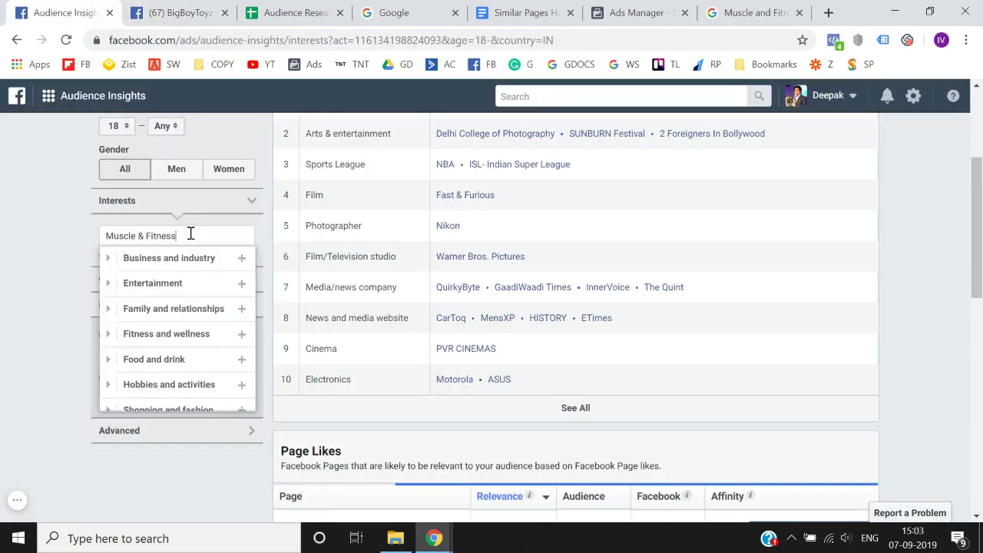
left_click(171, 260)
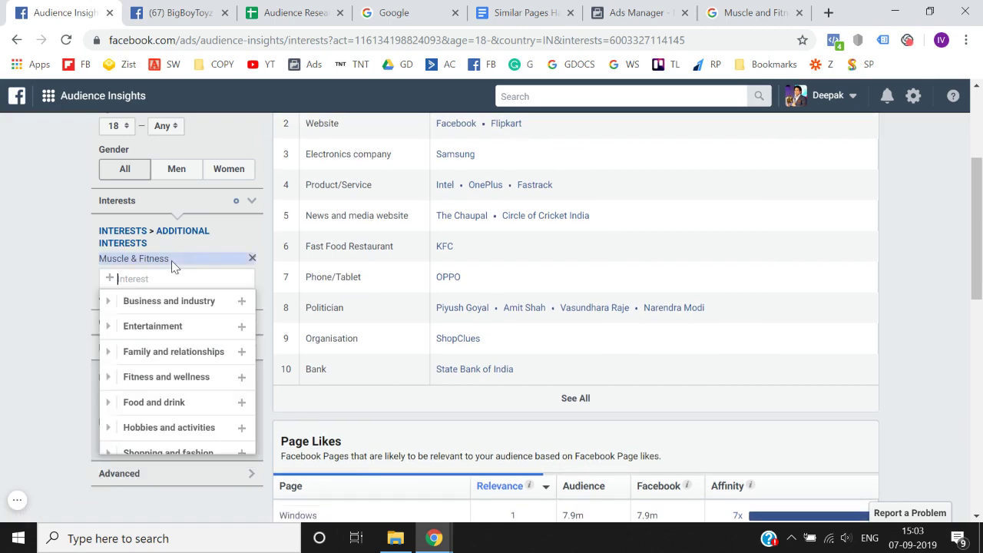
left_click(28, 306)
Examine the audience size and Top Categories for the Muscle & Fitness interest
scroll(27, 306, "up", 3)
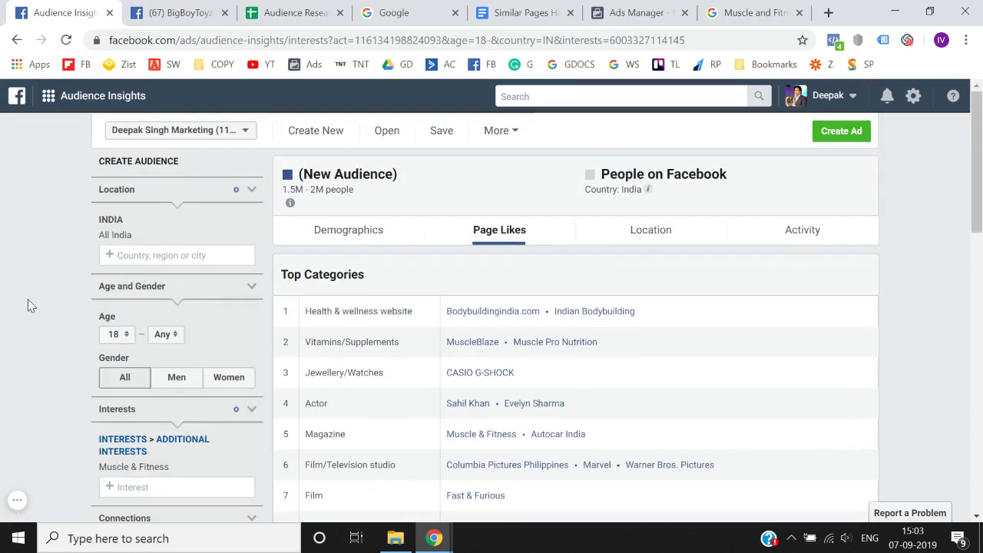
scroll(27, 305, "down", 2)
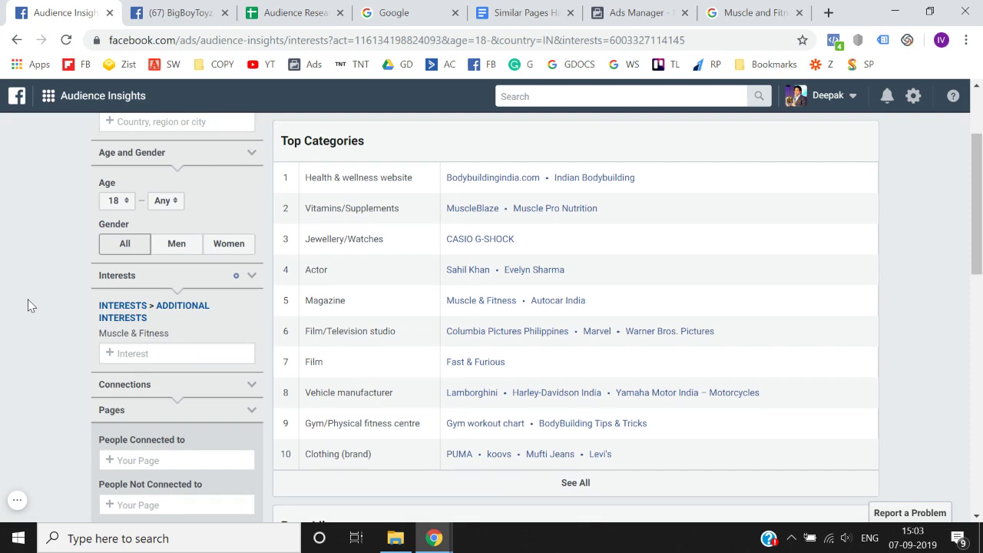
scroll(27, 305, "up", 2)
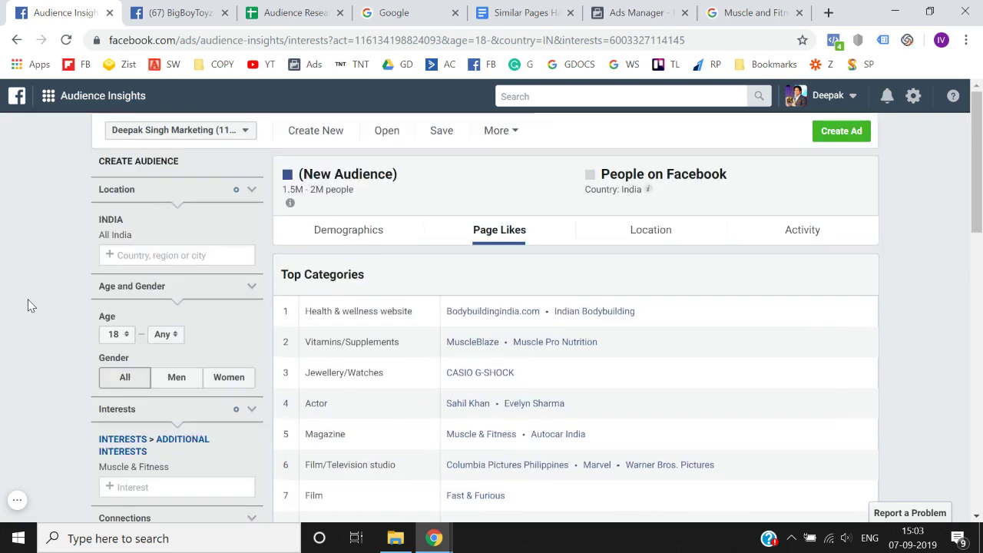
scroll(28, 306, "down", 2)
Copy the Muscle & Fitness interest name from Audience Insights and record it under Magazines in the Audience Research spreadsheet
left_click_drag(100, 363, 172, 375)
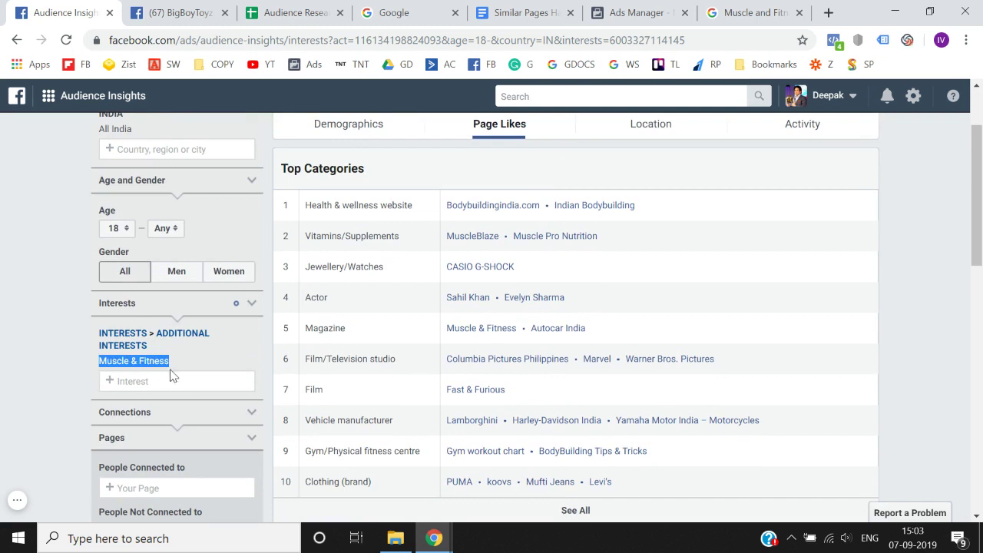
left_click(252, 9)
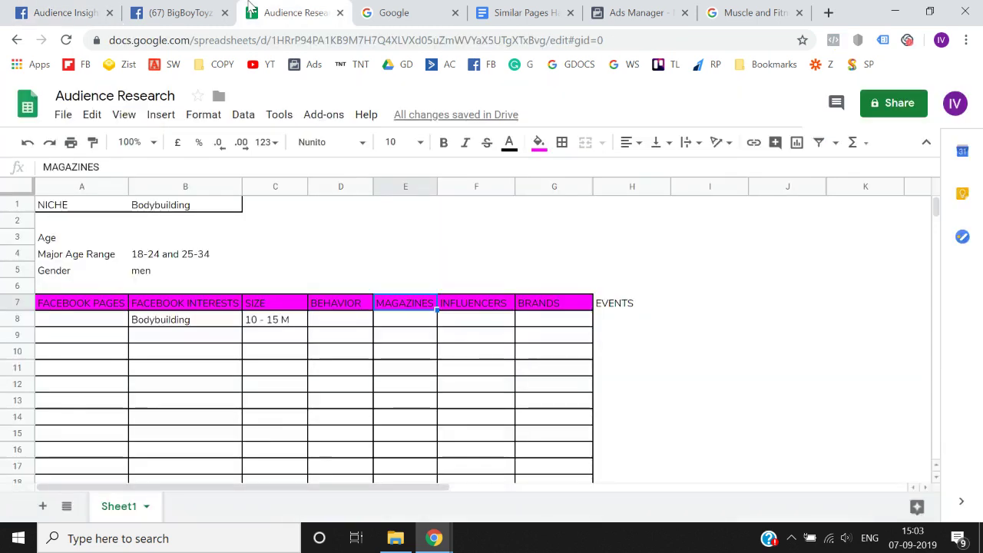
type("Muscle & Fitness Close")
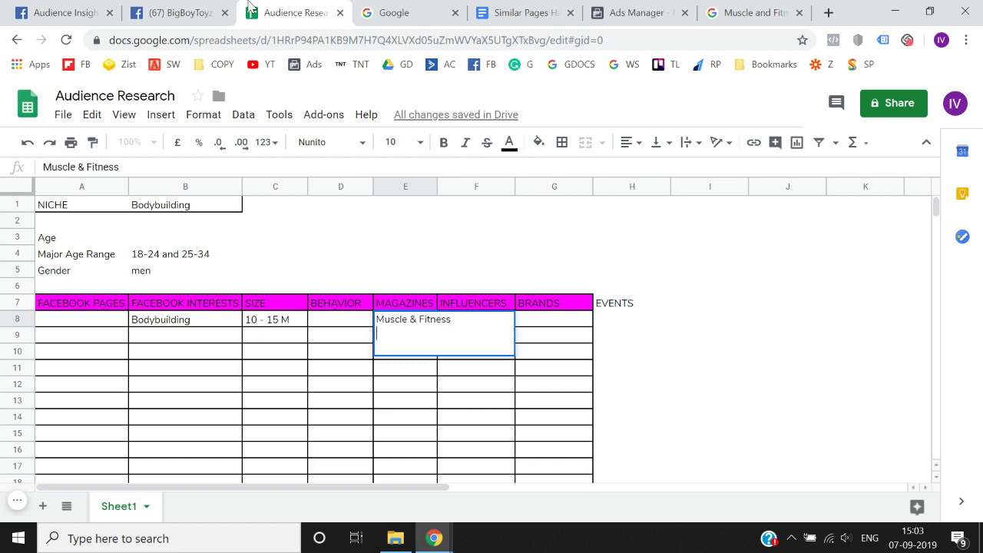
key("Return")
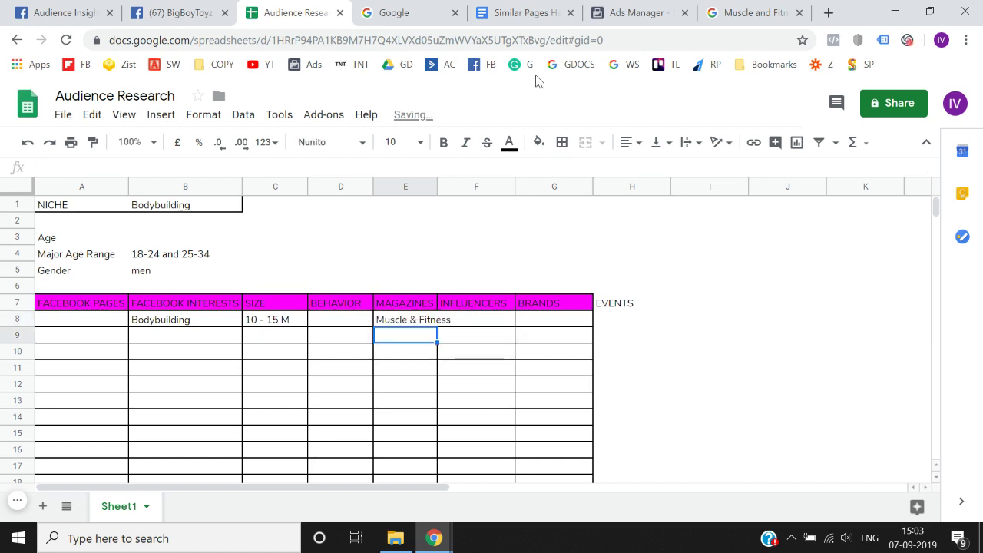
Insert a new column between the Magazines and Influencers columns
left_click(466, 188)
right_click(467, 188)
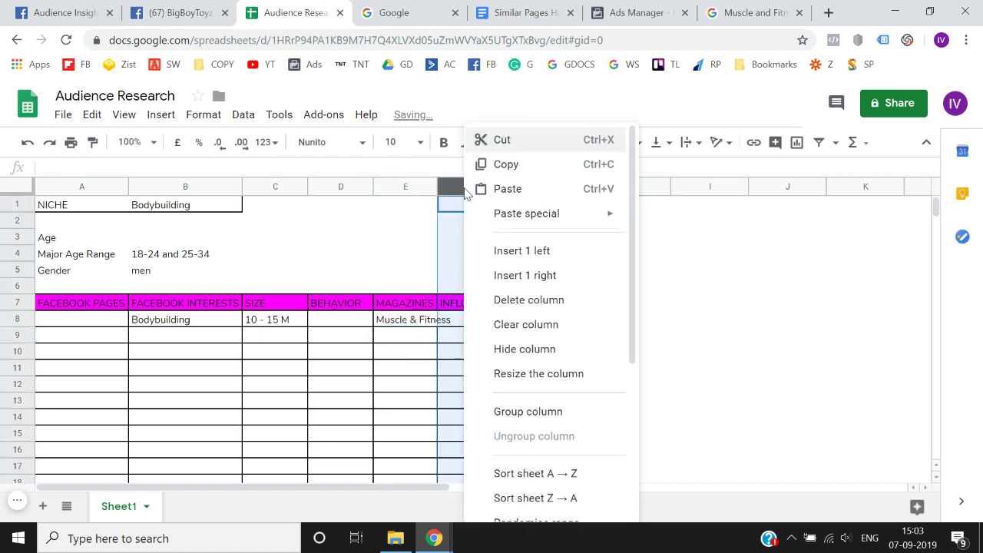
left_click(513, 251)
Copy the SIZE header into the empty header cell between MAGAZINES and INFLUENCERS
key("Left")
key("Left")
key("Down")
key("Down")
key("Down")
key("Left")
key("Down")
key("Down")
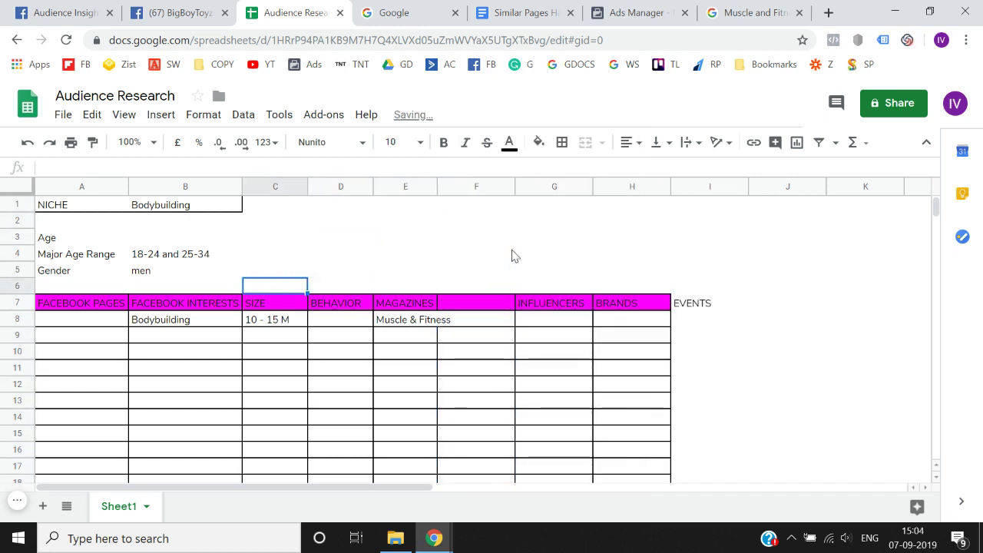
key("Down")
key("ctrl+c")
key("Right")
key("Right")
key("Right")
key("ctrl+v")
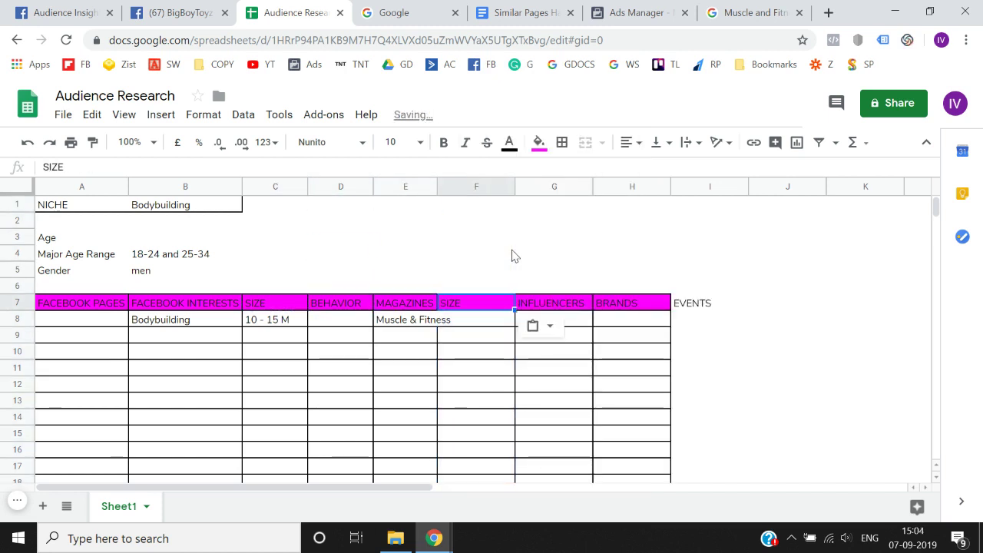
Check the Muscle & Fitness audience size in Audience Insights and record 1.5 - 2m in the spreadsheet's Size cell beside that magazine
left_click(68, 10)
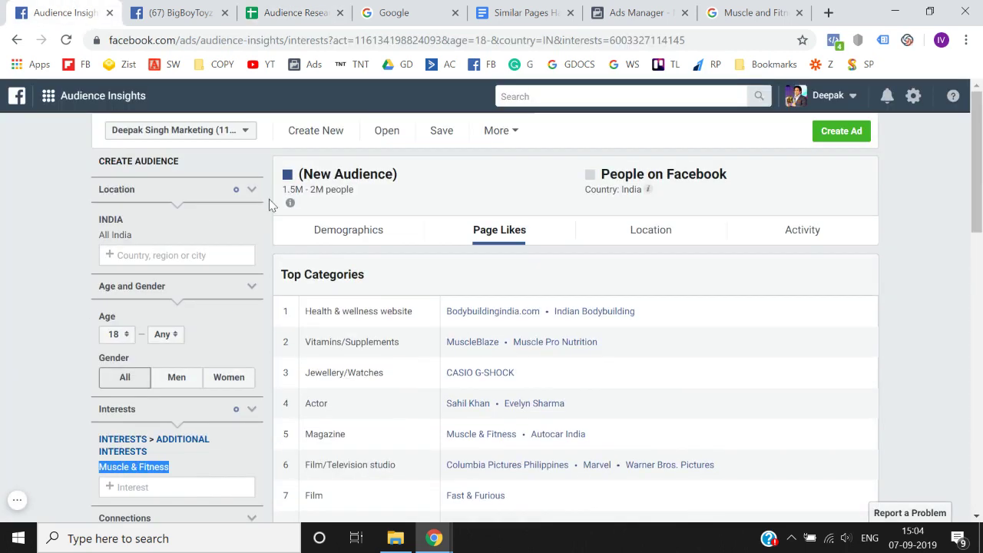
left_click(528, 11)
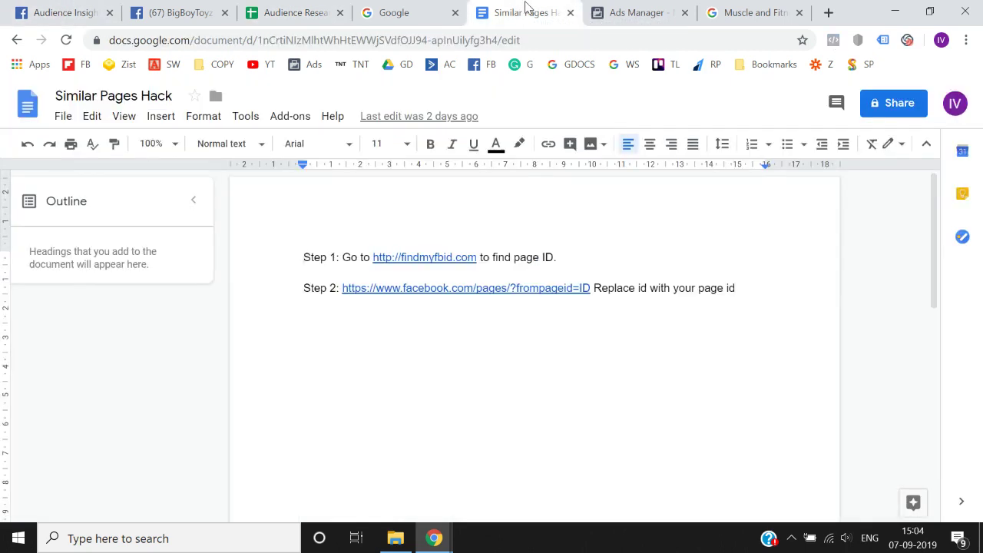
left_click(319, 6)
type("1.5")
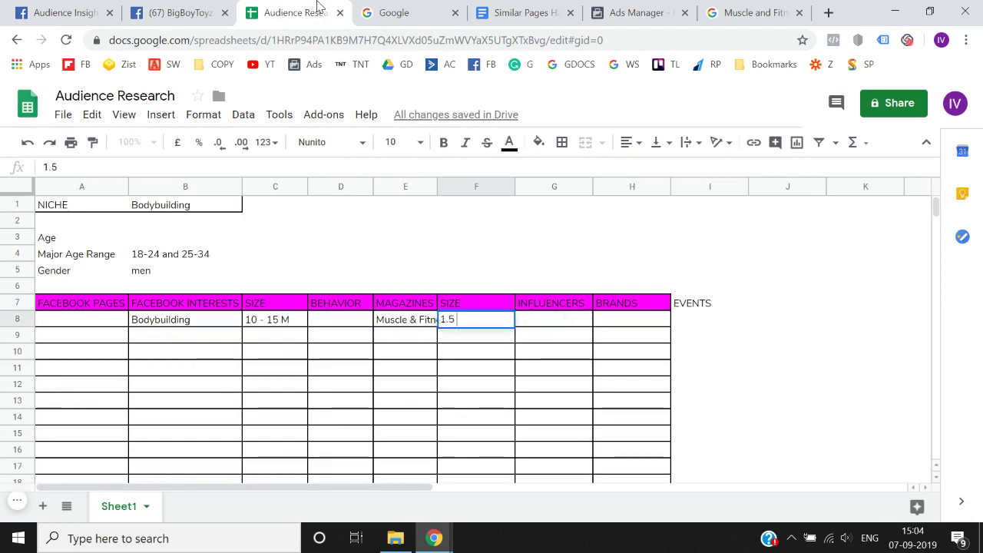
type(" - 2,")
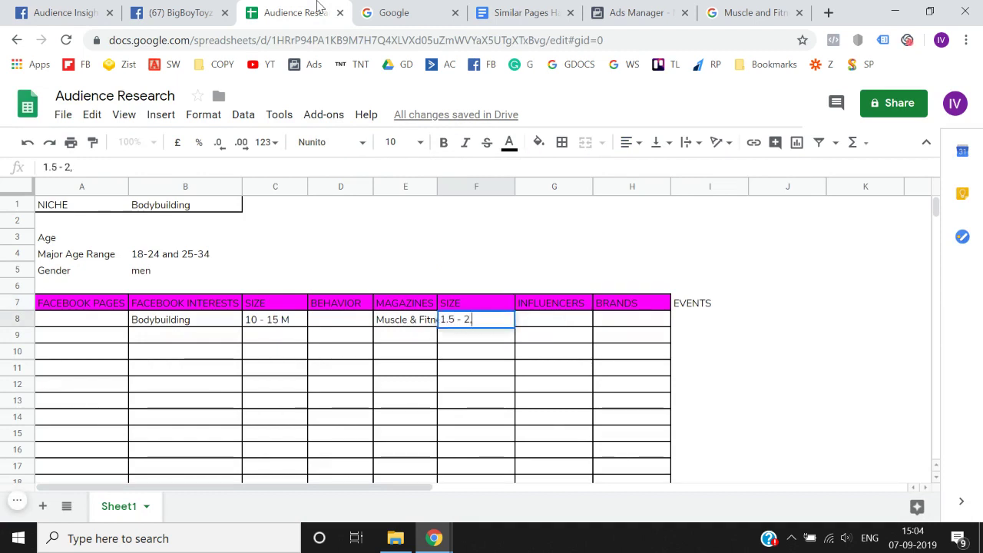
key("BackSpace")
type("m")
key("Left")
key("Left")
key("Left")
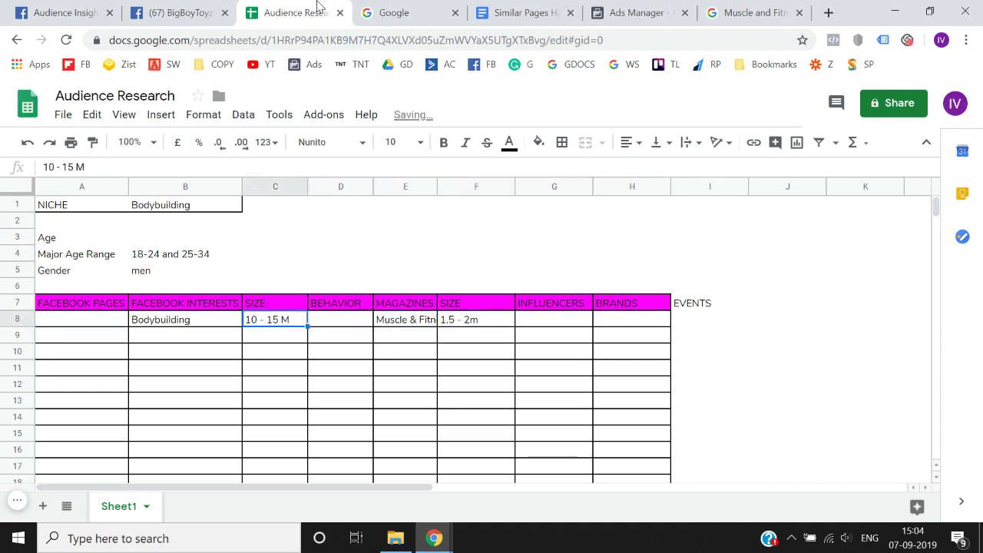
Open the Bodybuildingindia.com page from the Audience Insights Top Categories in a new tab and copy its page name
left_click(85, 9)
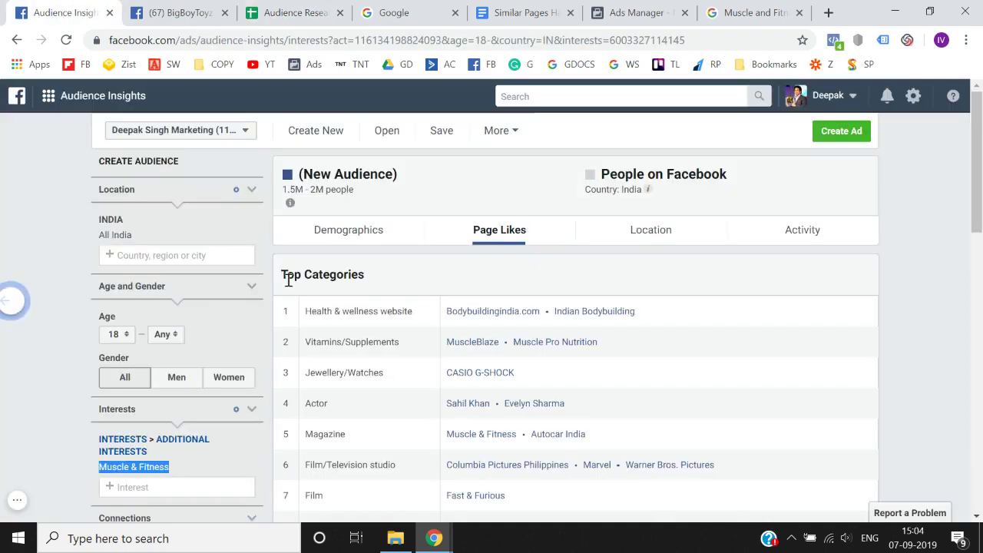
scroll(499, 301, "down", 1)
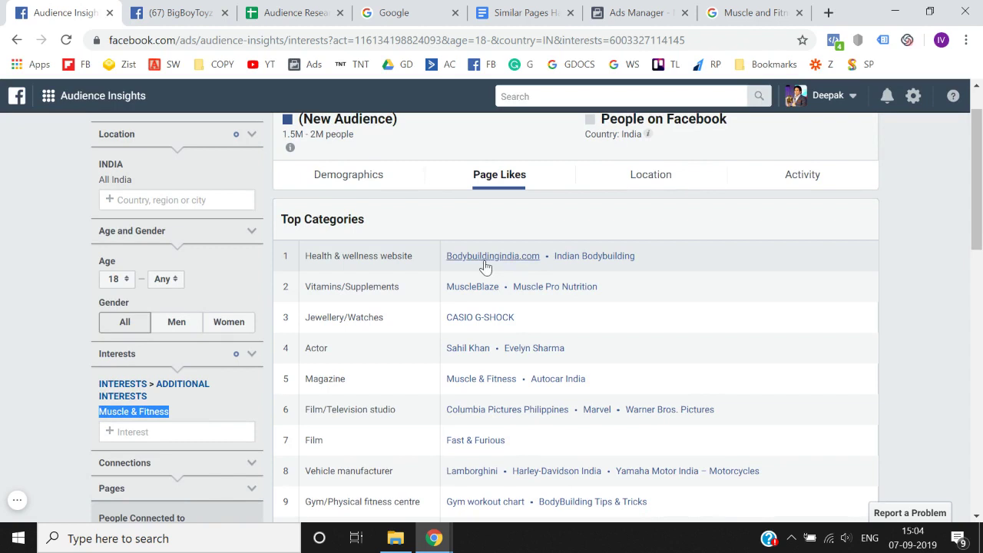
right_click(491, 261)
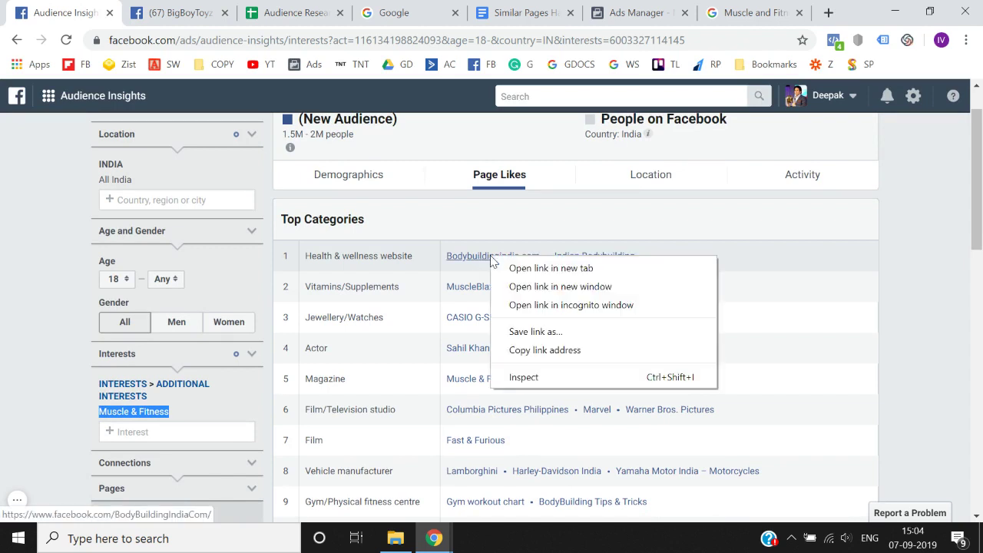
left_click(522, 266)
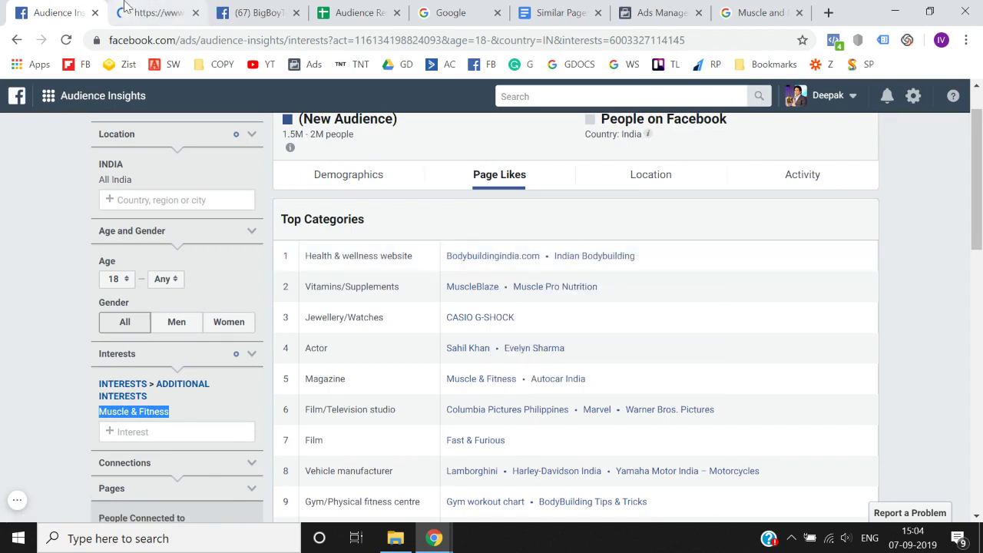
left_click(150, 12)
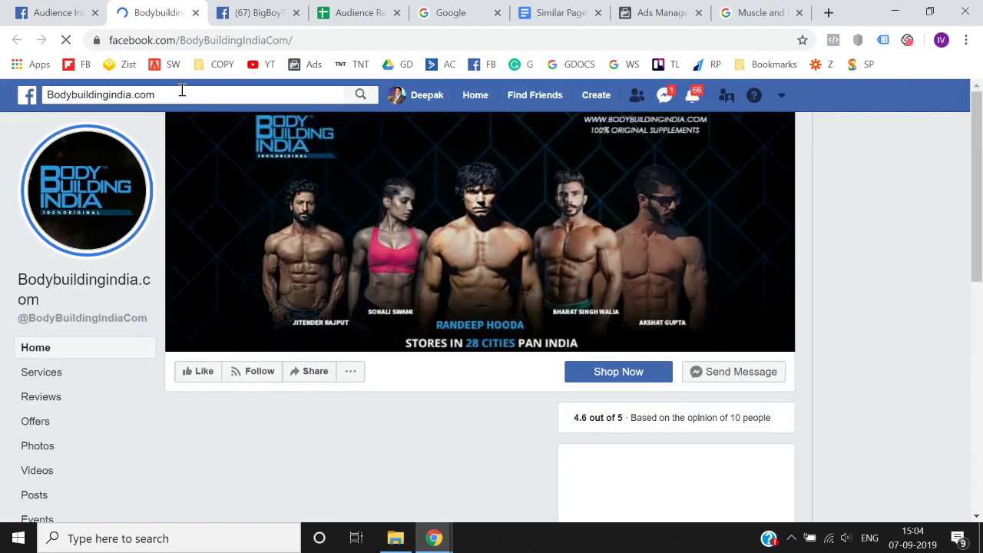
left_click(177, 94)
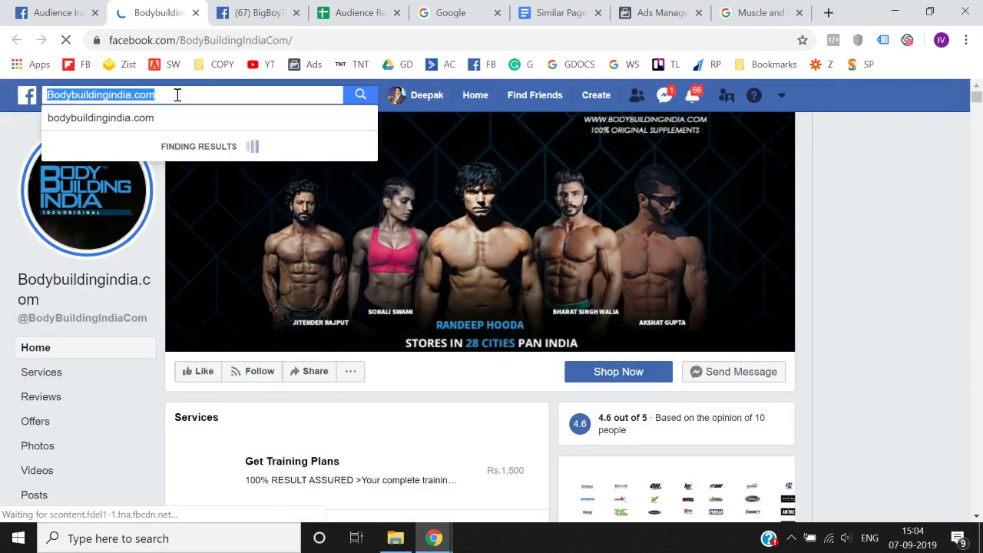
left_click(176, 95)
double_click(177, 95)
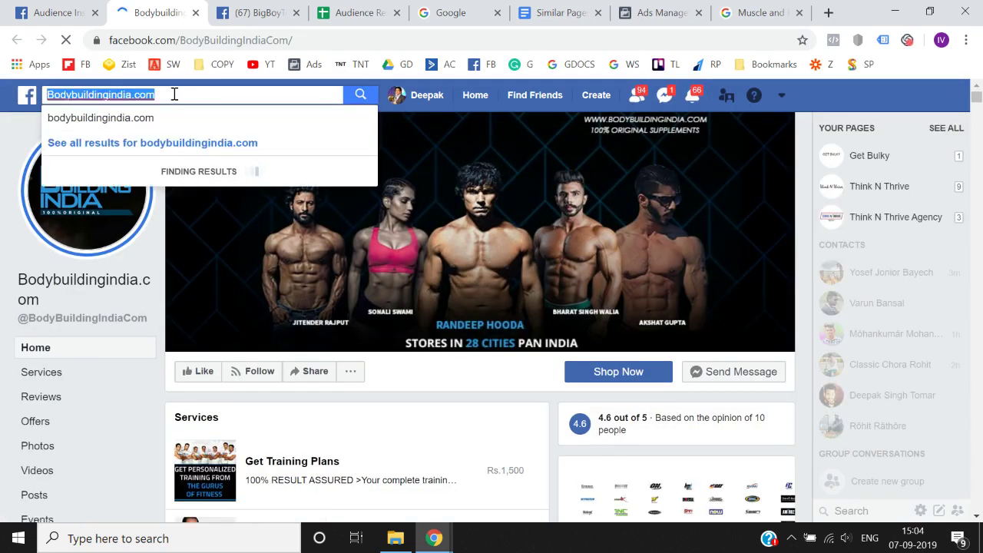
Look up the copied Bodybuildingindia.com name as an interest in Audience Insights and clear the entry
left_click(71, 8)
scroll(36, 380, "down", 1)
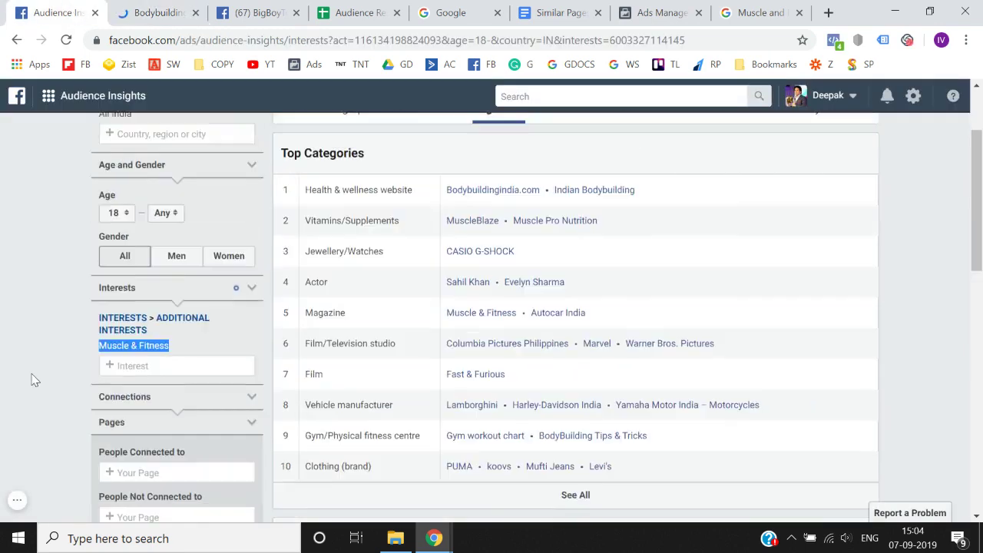
left_click(139, 335)
key("ctrl+v")
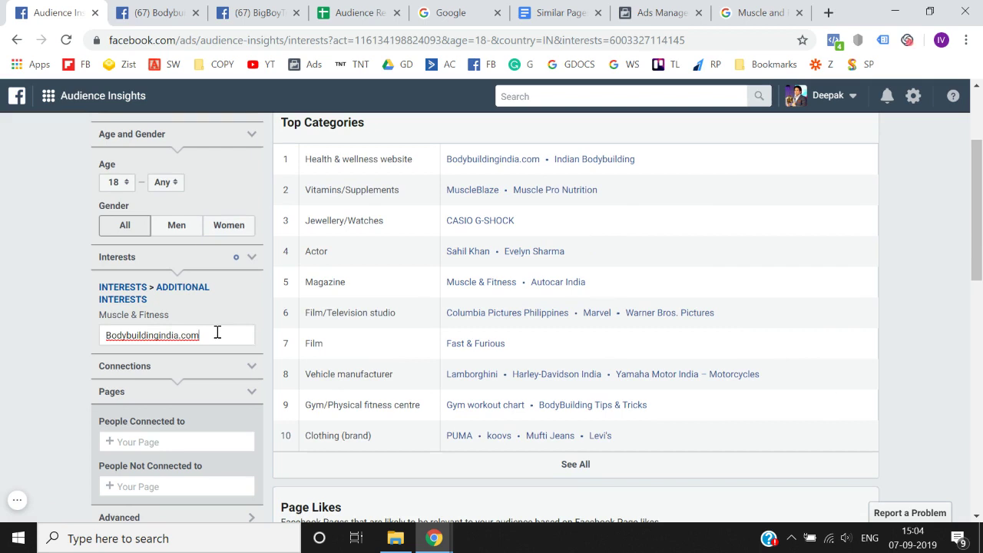
key("BackSpace")
key("BackSpace")
key("ctrl+a")
key("BackSpace")
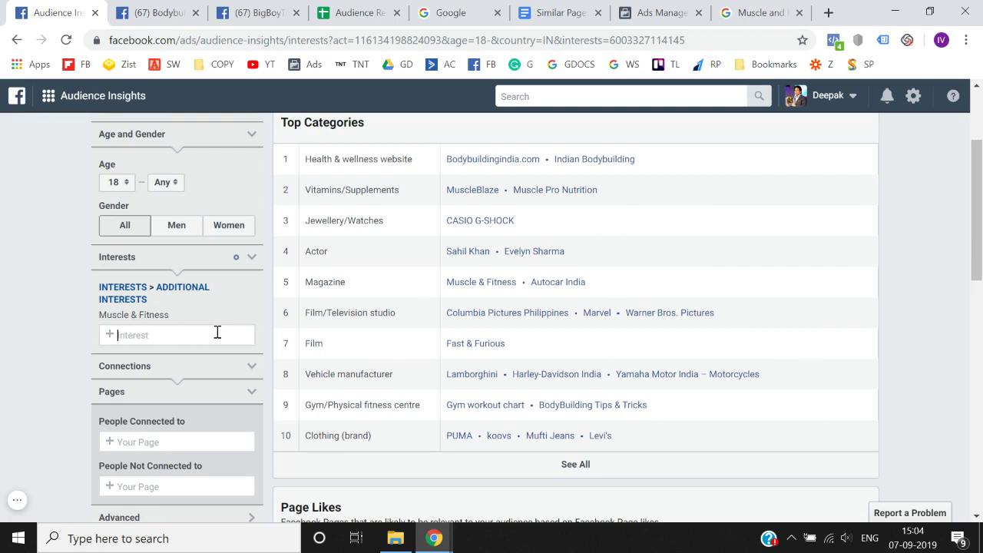
Switch to the detailed targeting search of the ad set in Ads Manager
left_click(676, 9)
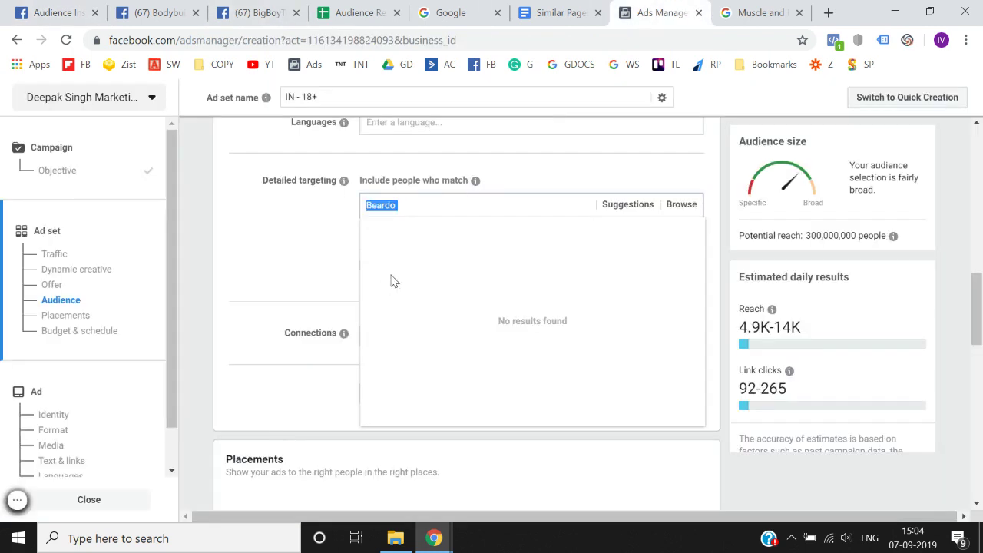
Search the ad set's detailed targeting for Bodybuildingindia.com and clear the search field
key("ctrl+v")
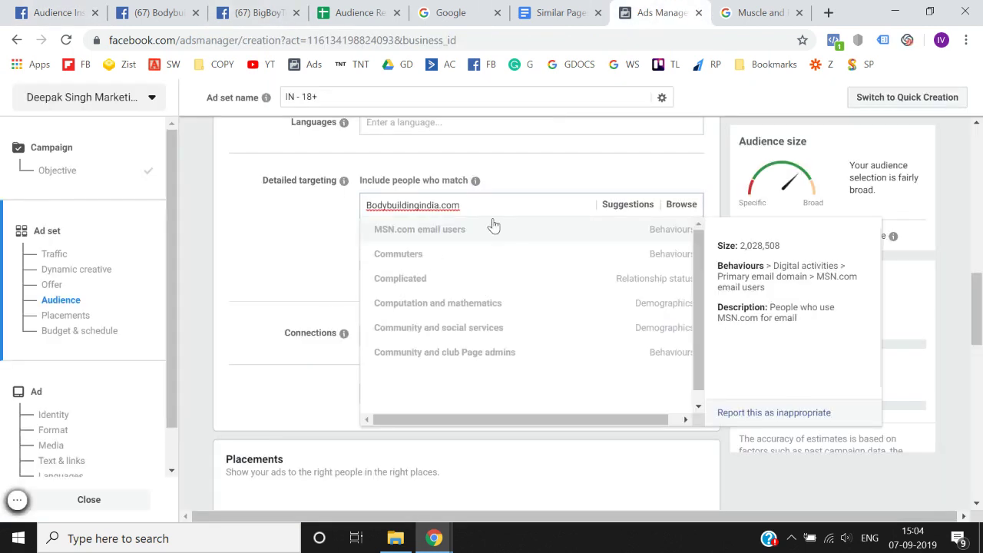
key("ctrl+a")
key("BackSpace")
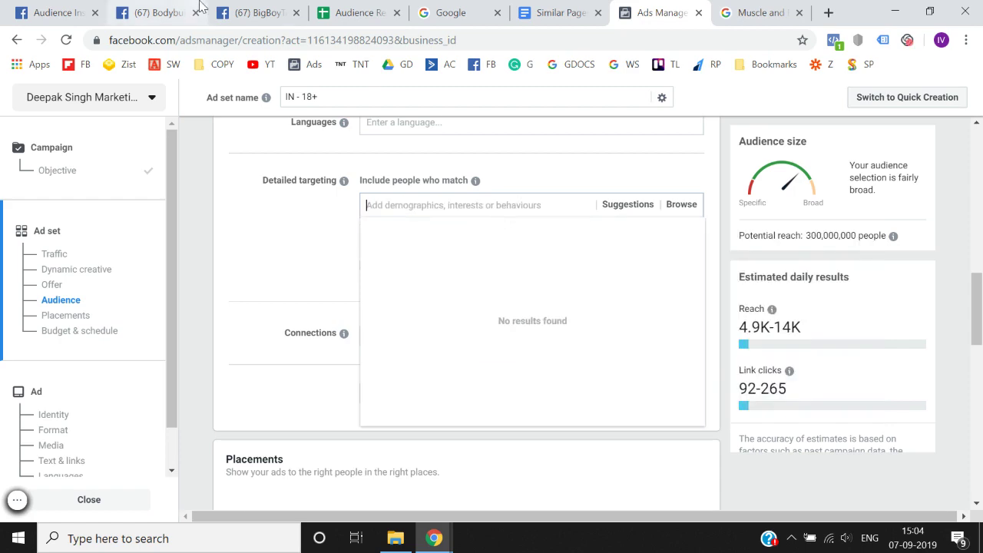
Close the Bodybuildingindia.com Facebook page and return to Audience Insights
left_click(177, 12)
left_click(261, 11)
left_click(189, 11)
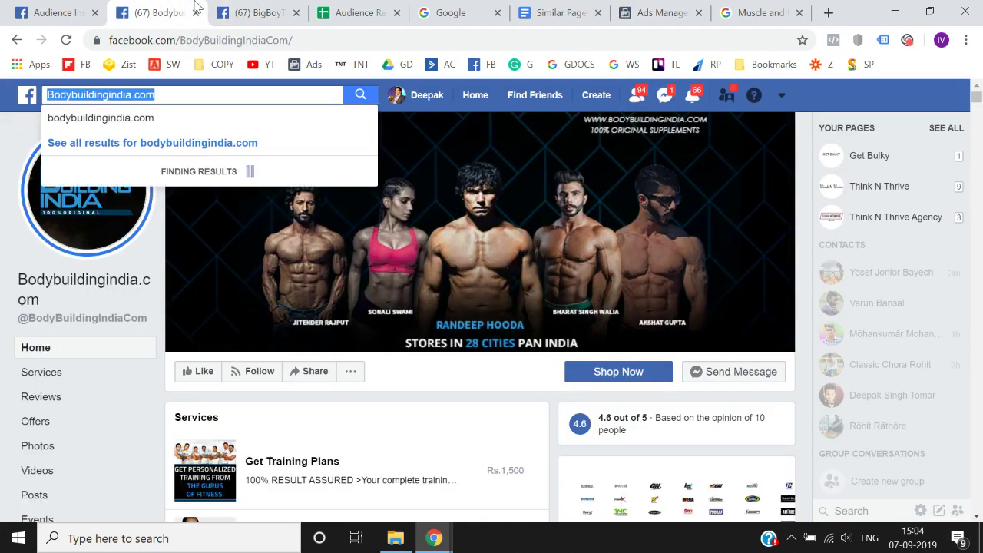
left_click(196, 12)
left_click(61, 12)
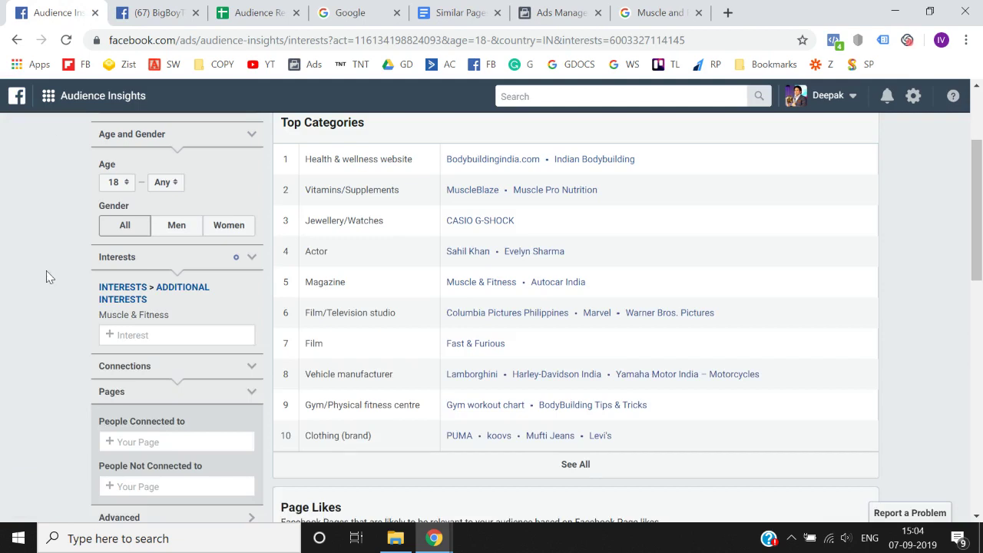
Open the Indian Bodybuilding page from the top categories in a new tab and copy its name
right_click(592, 165)
left_click(607, 171)
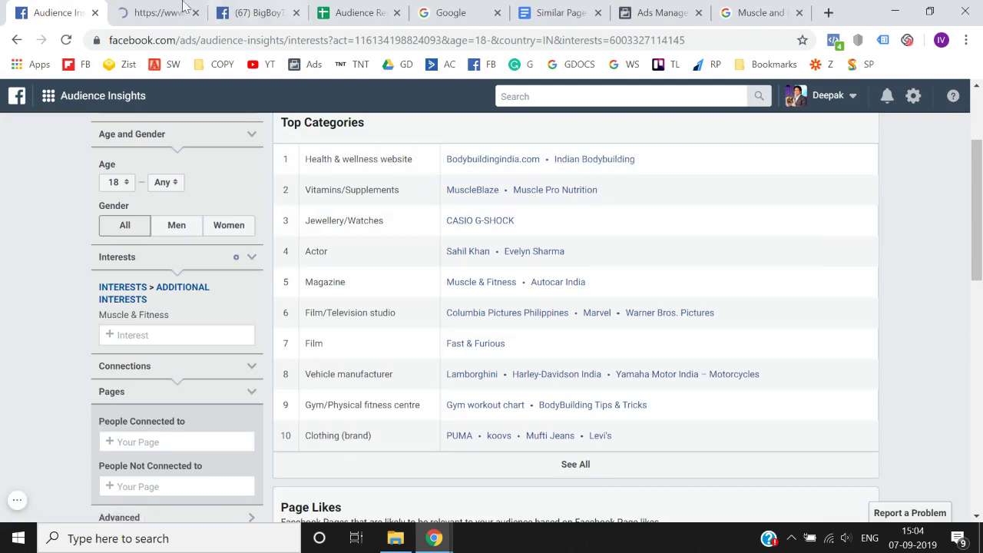
left_click(127, 6)
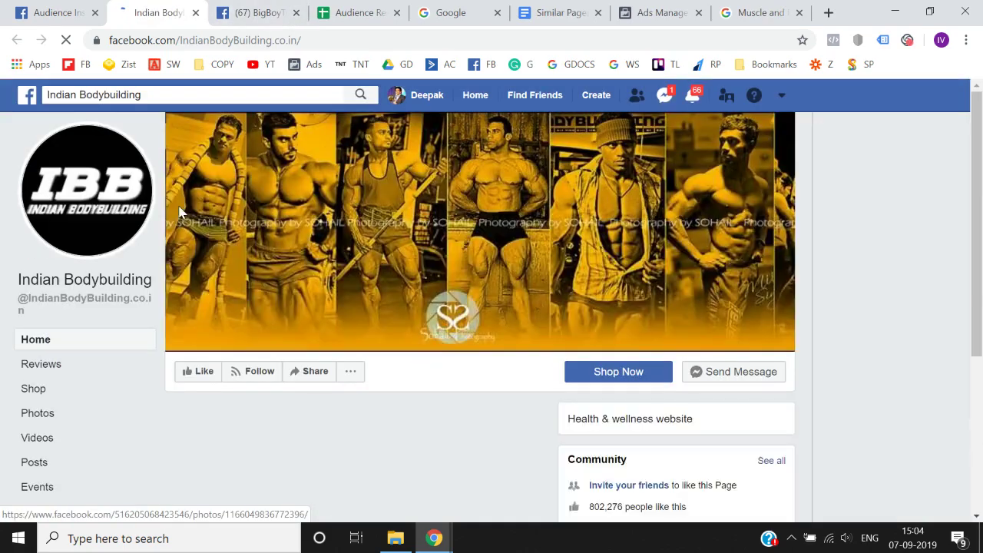
left_click(214, 96)
key("ctrl+c")
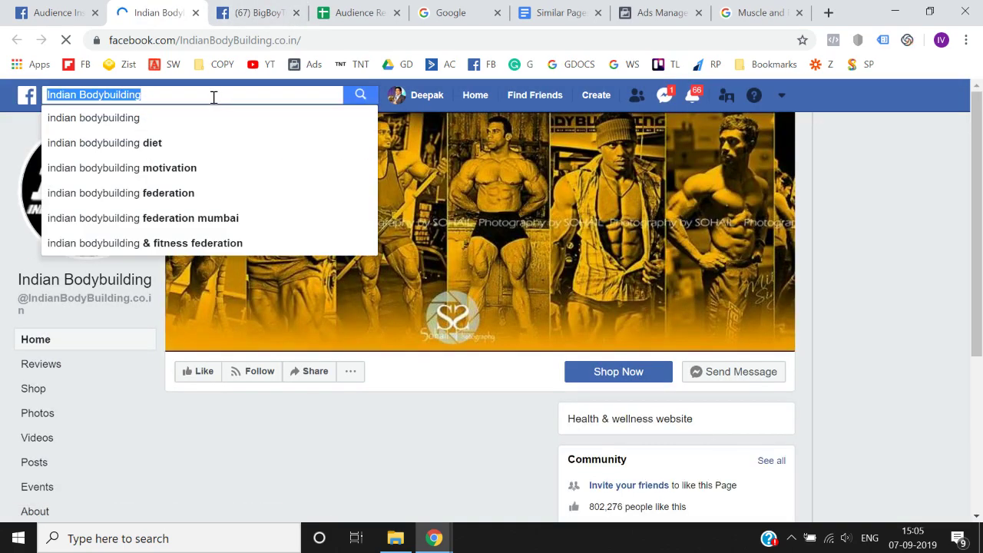
Replace the Muscle & Fitness interest with Indian Bodybuilding in Audience Insights and check the audience size
left_click(85, 11)
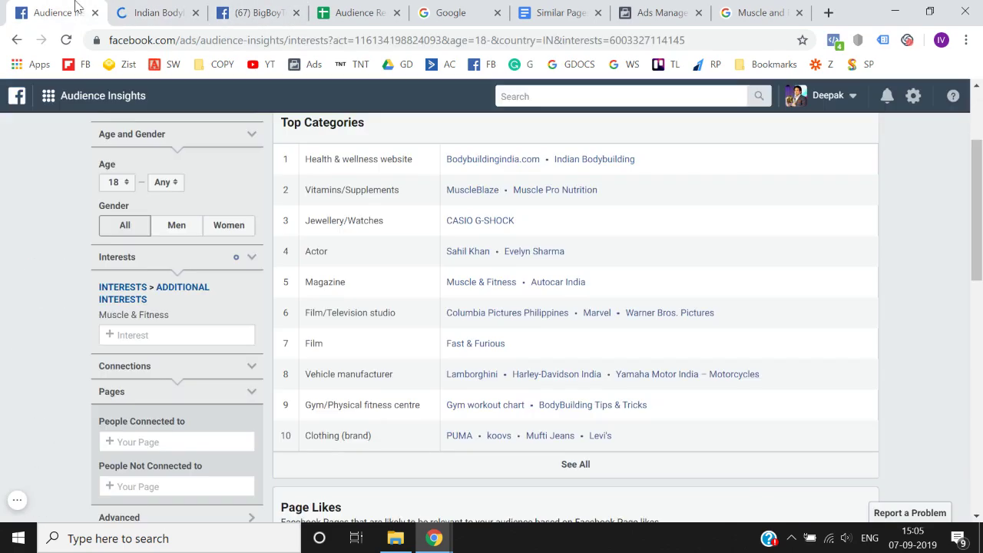
left_click(147, 335)
key("ctrl+v")
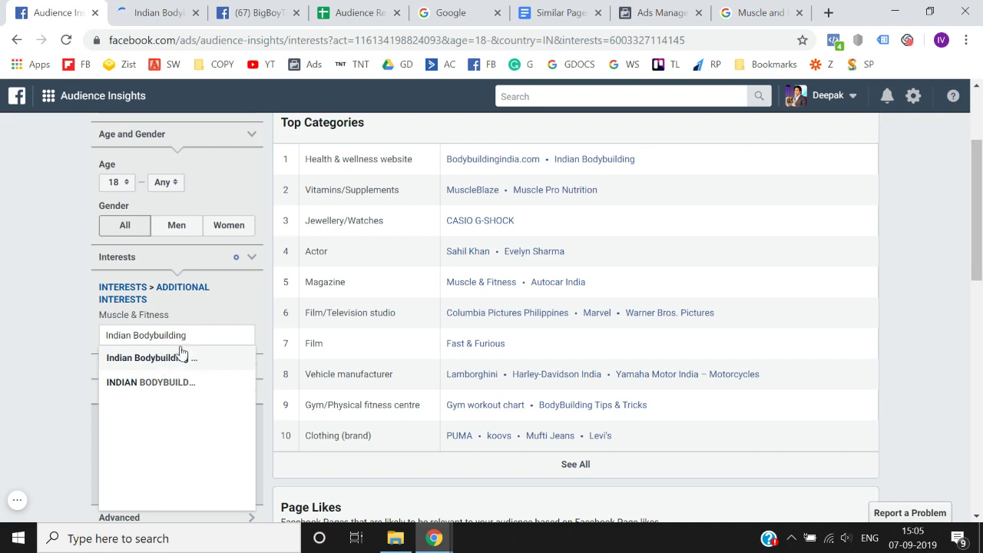
left_click(254, 315)
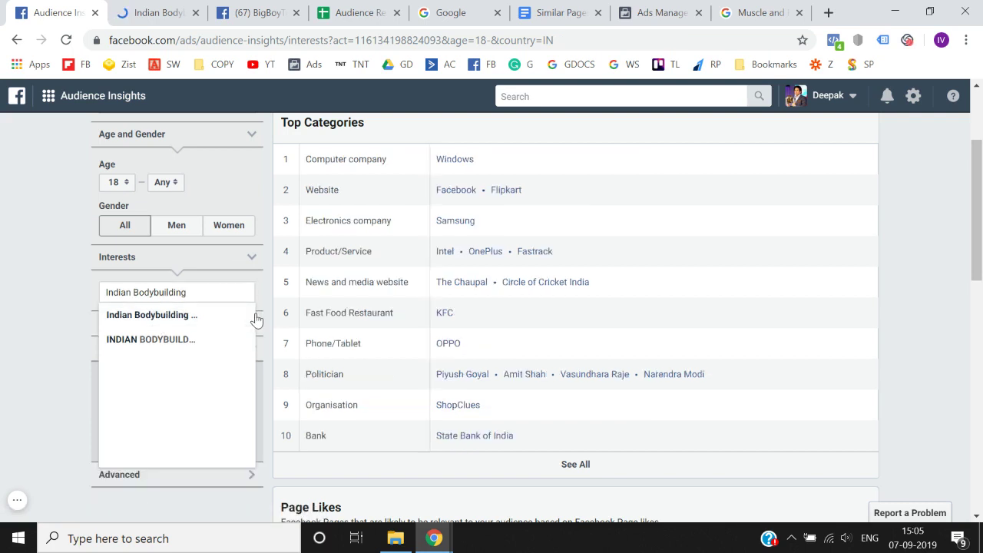
left_click(201, 316)
left_click(2, 344)
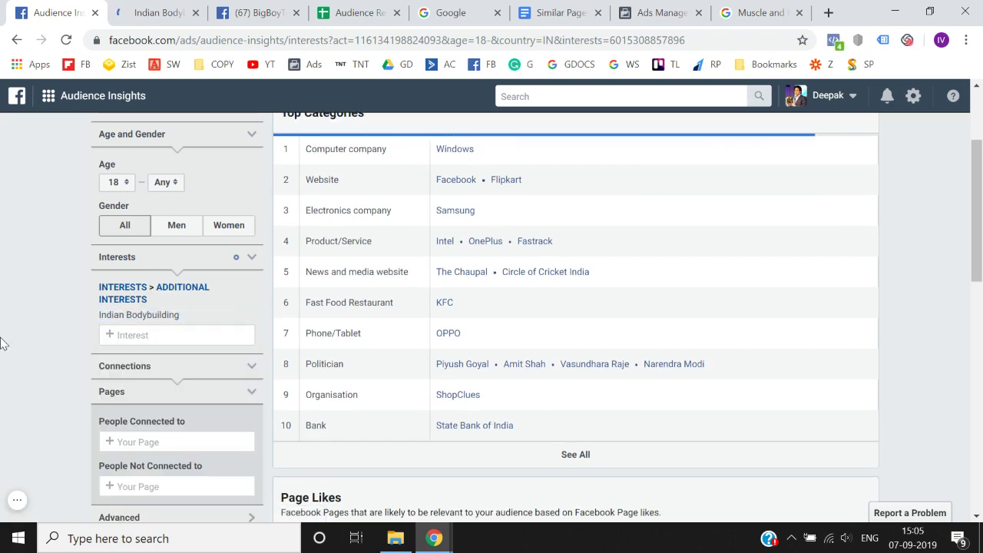
scroll(2, 343, "up", 2)
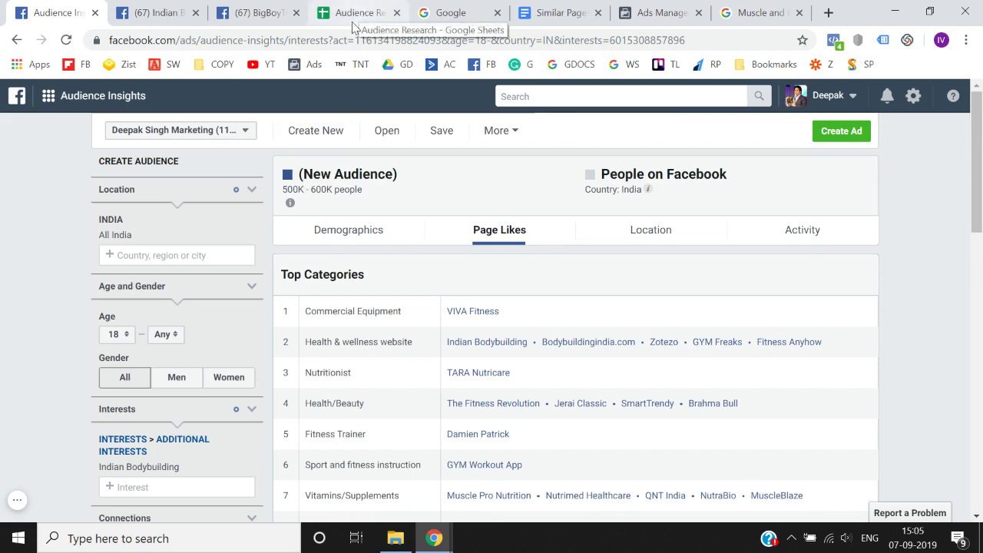
Copy the Indian Bodybuilding interest name into cell A9 under FACEBOOK PAGES in the Audience Research spreadsheet
scroll(186, 263, "down", 2)
left_click_drag(99, 291, 199, 298)
key("ctrl+c")
left_click(261, 13)
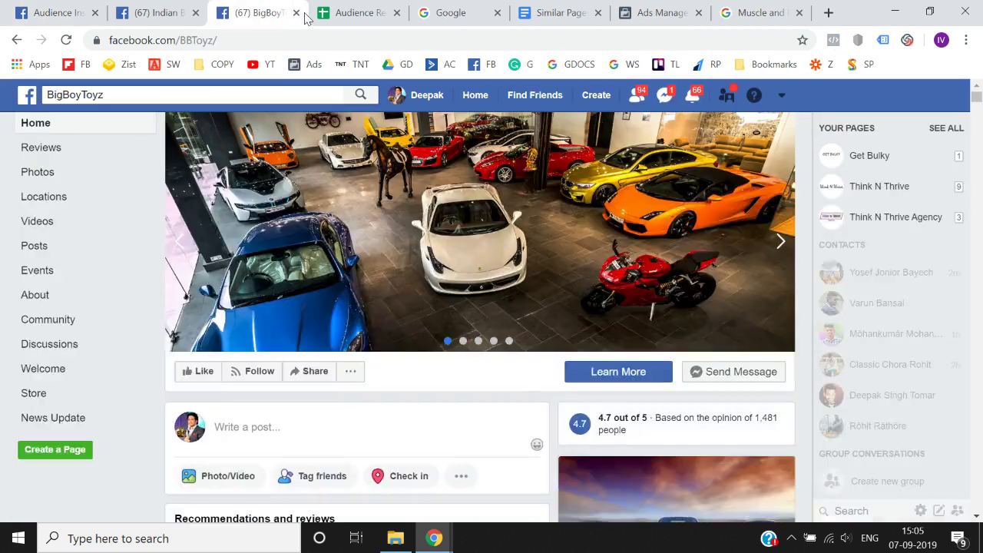
left_click(330, 13)
key("Down")
key("Left")
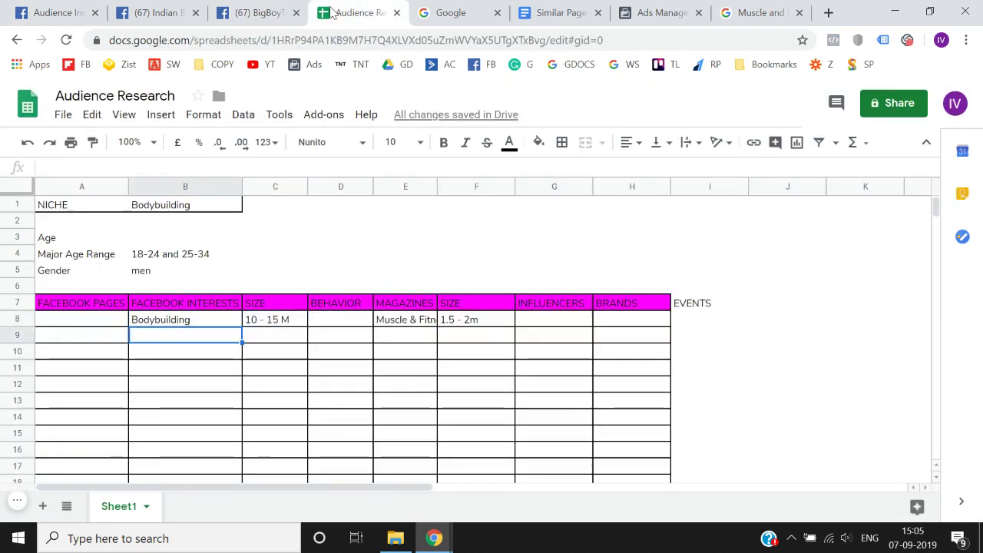
key("Right")
key("Right")
key("Right")
key("Left")
key("Left")
key("Left")
key("Left")
key("Return")
key("ctrl+v")
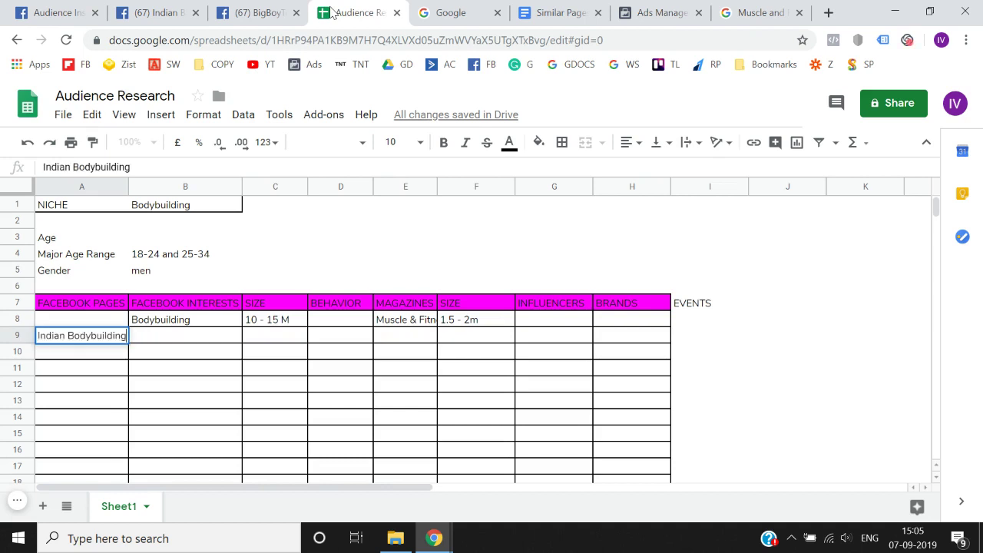
key("Return")
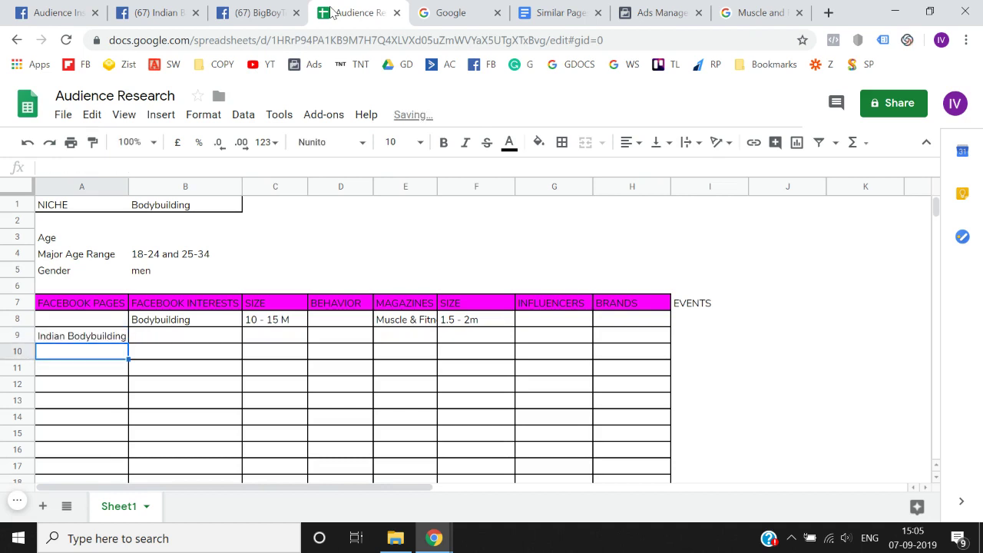
Insert a column before FACEBOOK INTERESTS and copy the SIZE header into its cell B7
right_click(176, 188)
left_click(224, 259)
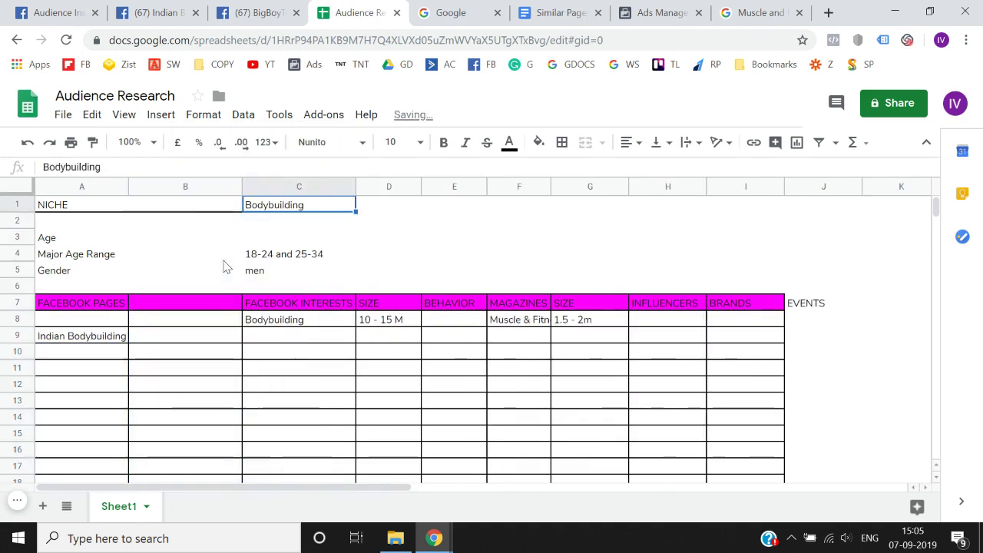
key("Down")
key("Down")
key("Down")
key("Down")
key("Down")
key("Left")
key("ctrl+c")
key("Left")
key("Left")
key("Left")
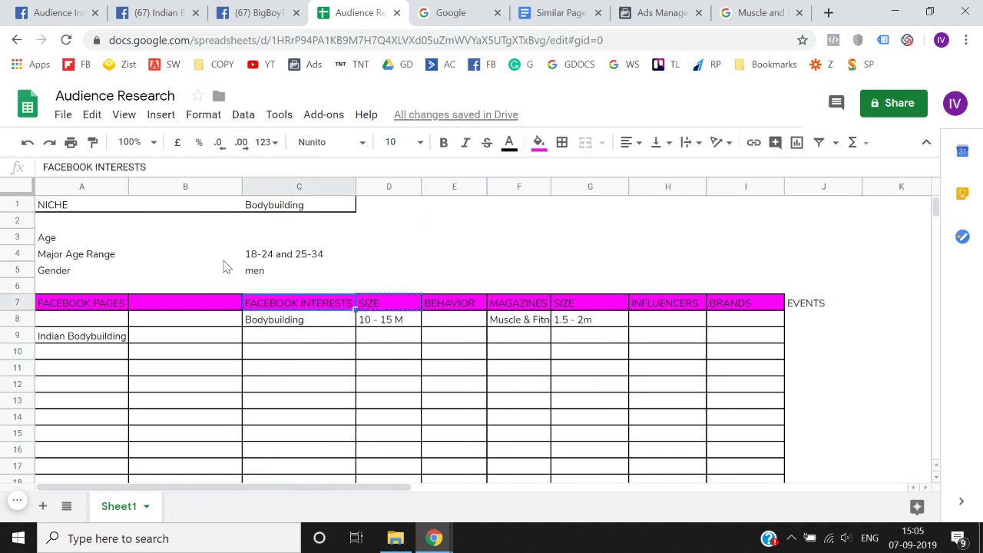
key("Right")
key("ctrl+v")
Enter "5 - 6 l" in cell B9 as the size for Indian Bodybuilding
key("Down")
key("Down")
key("Down")
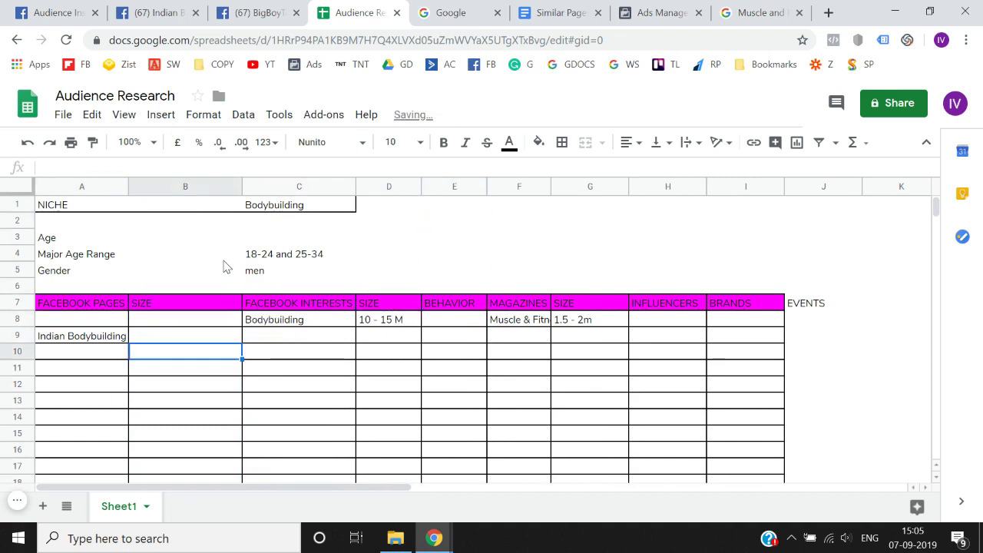
key("Up")
type("5")
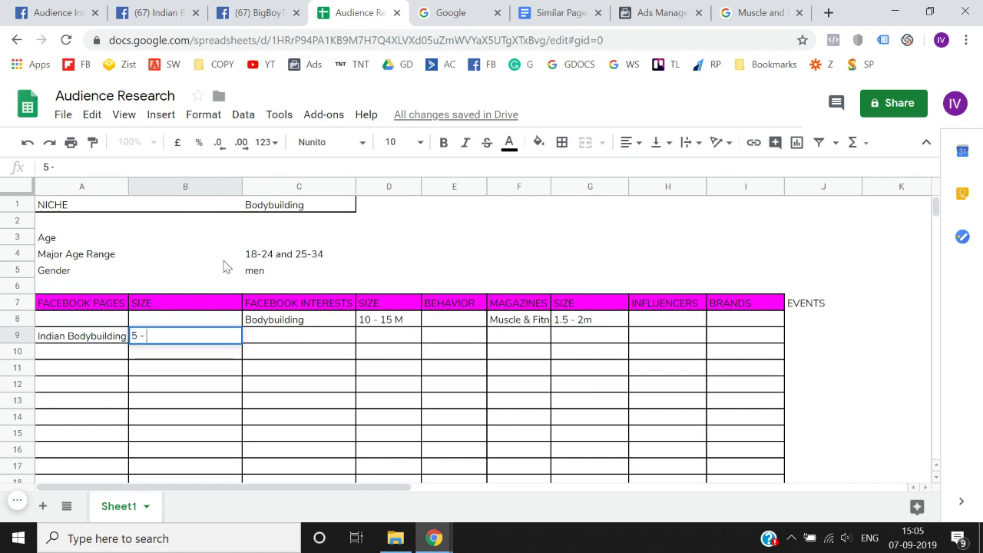
type(" - 6 l")
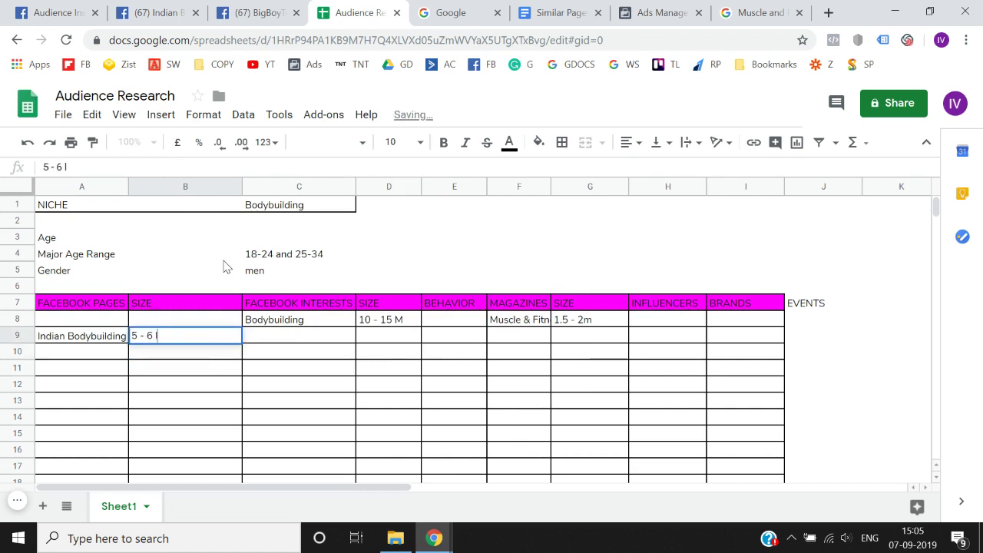
key("Return")
left_click(65, 13)
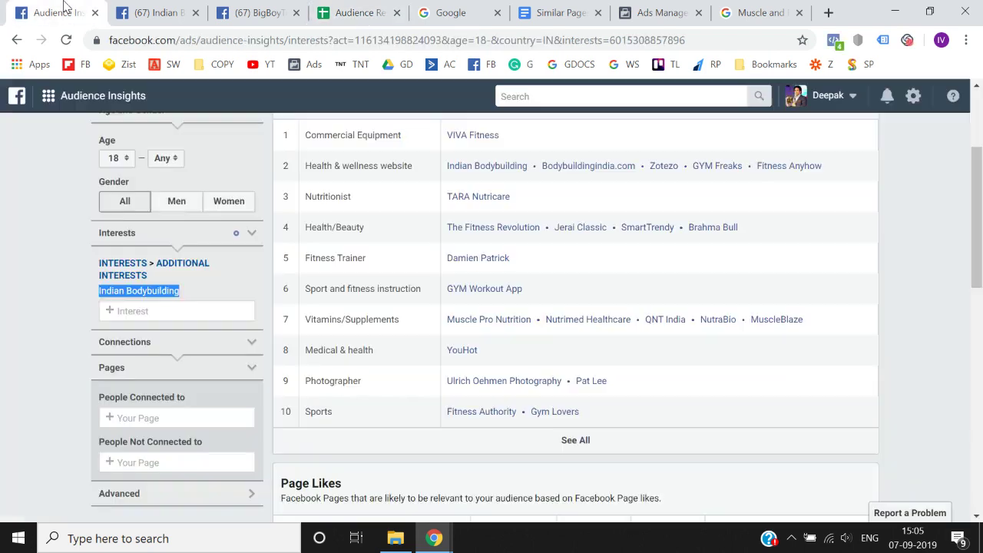
left_click(170, 8)
key("ctrl+Tab")
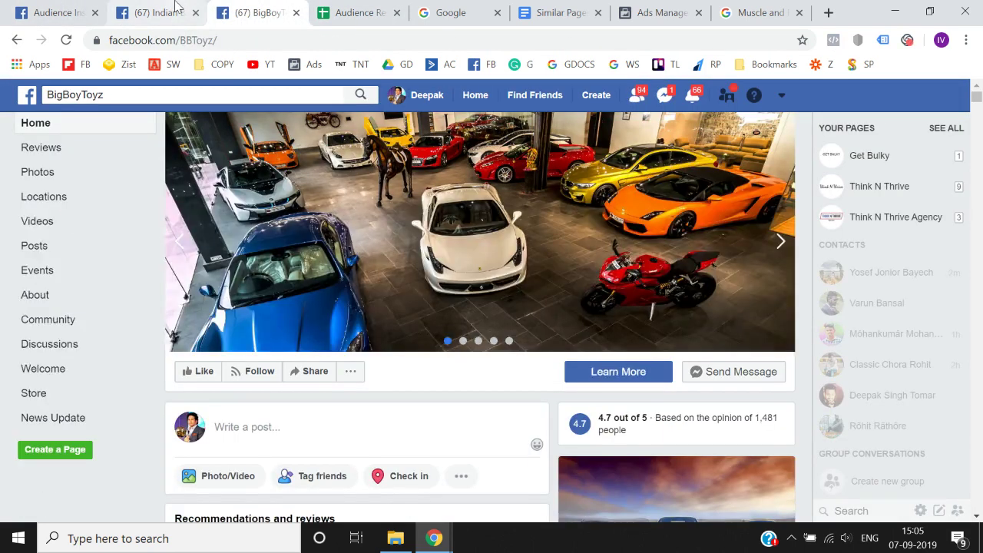
key("ctrl+Tab")
key("Up")
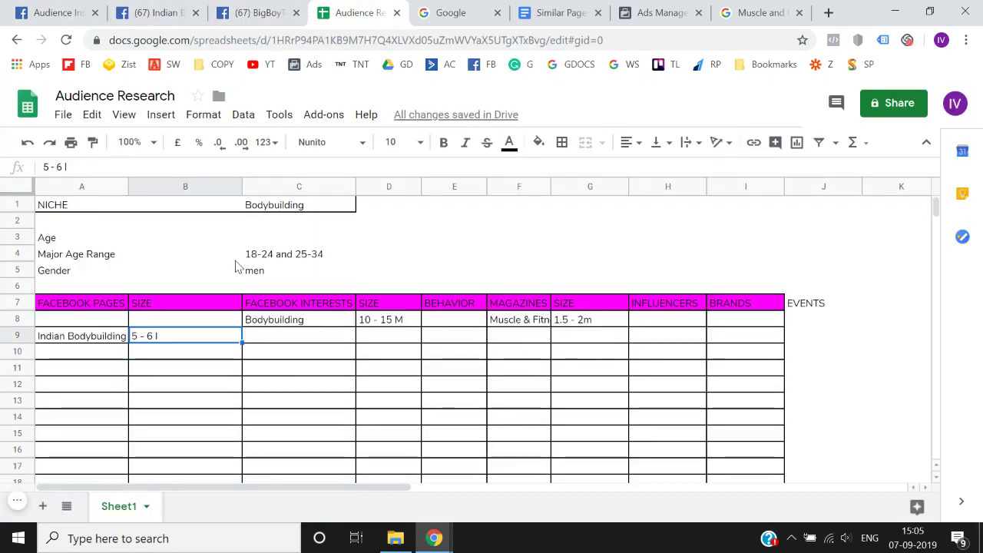
key("Up")
key("Right")
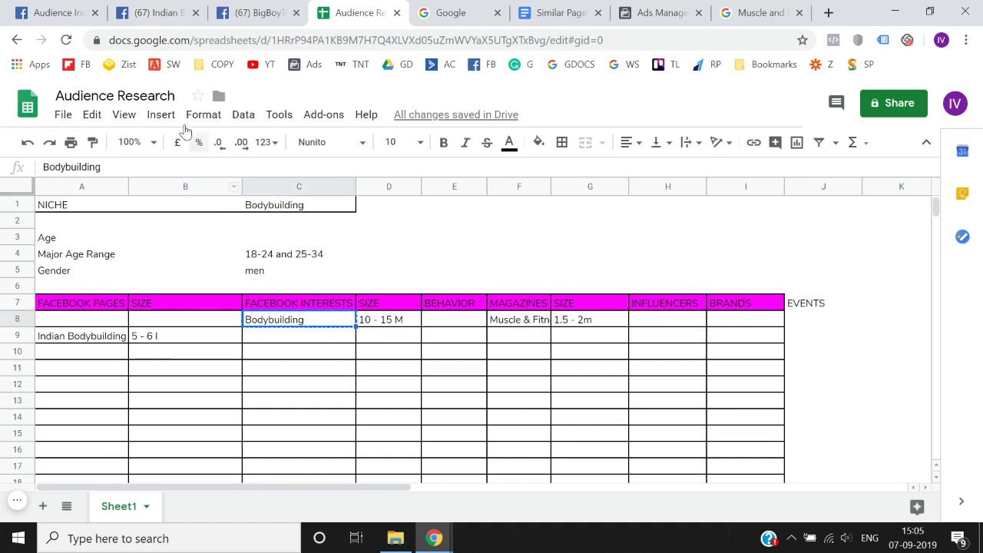
left_click(83, 9)
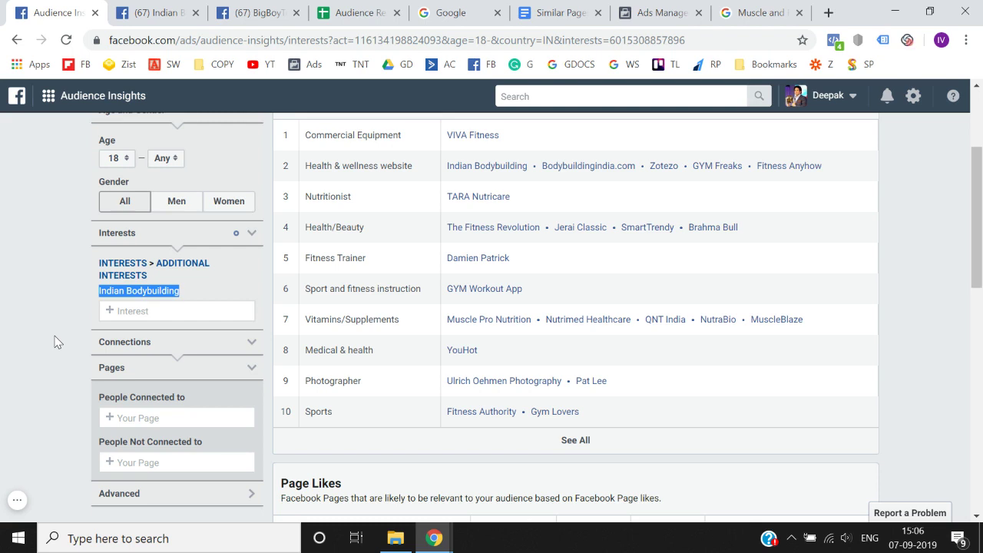
left_click(355, 9)
key("Right")
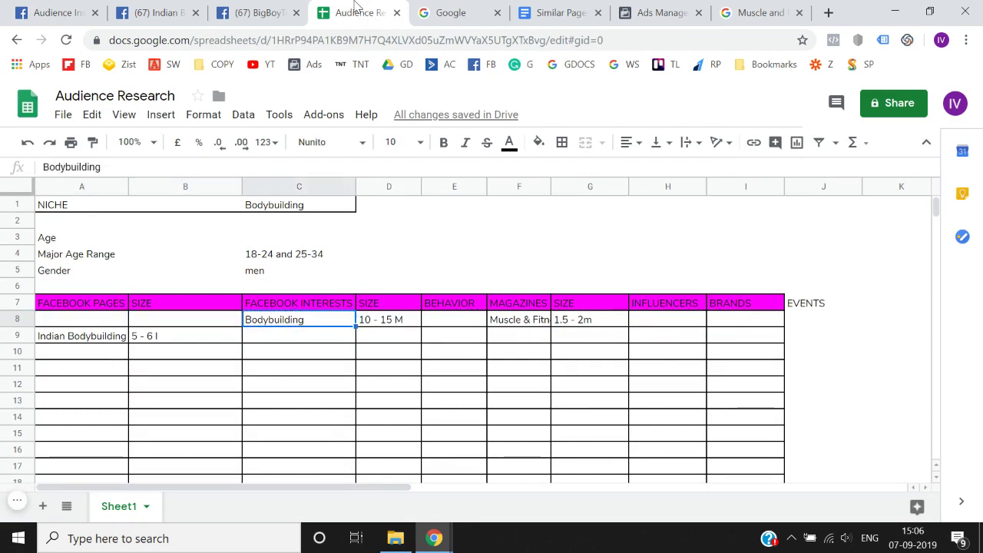
Open the VIVA Fitness page from the Audience Insights top categories in a new tab and select its name for copying
left_click(81, 10)
scroll(61, 254, "up", 2)
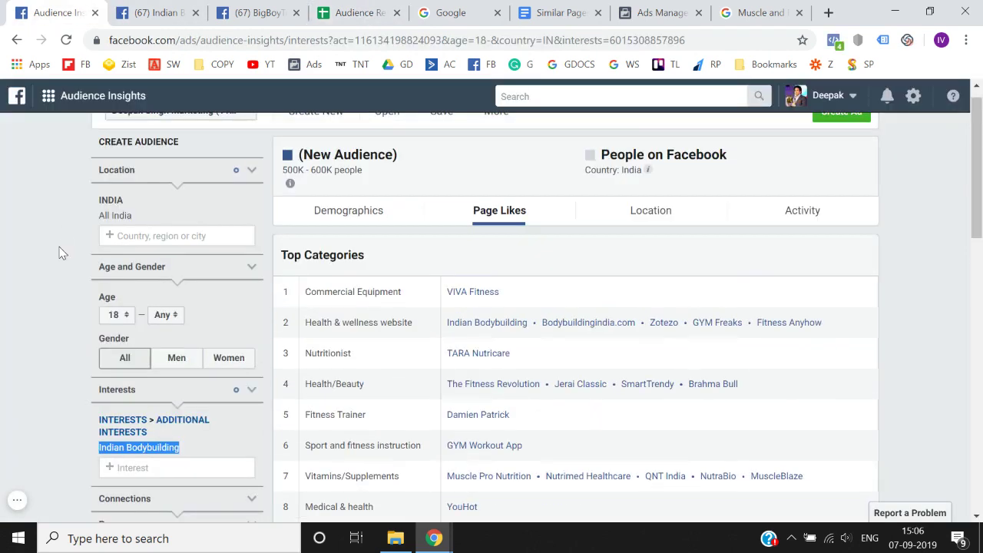
scroll(49, 451, "down", 1)
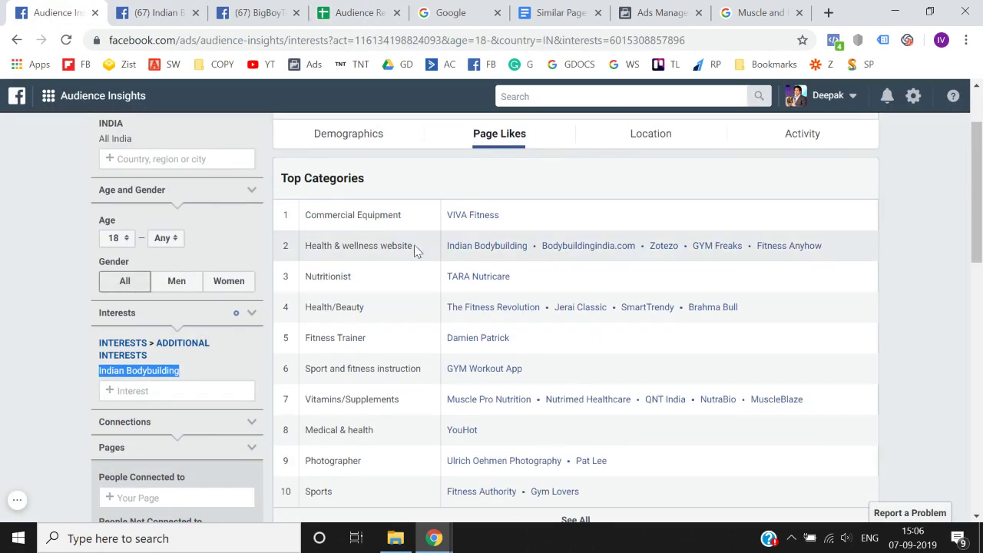
right_click(477, 217)
left_click(501, 229)
left_click(149, 7)
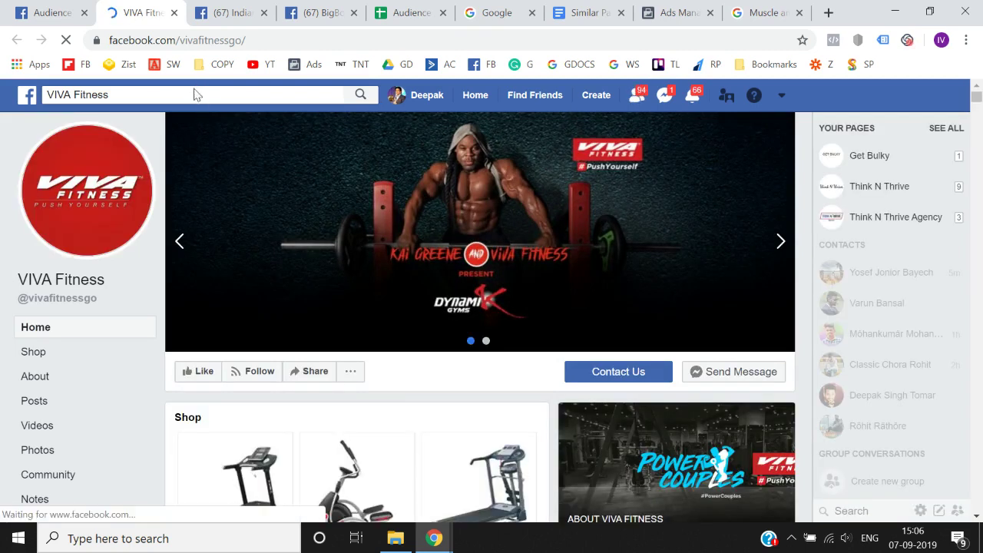
left_click(189, 94)
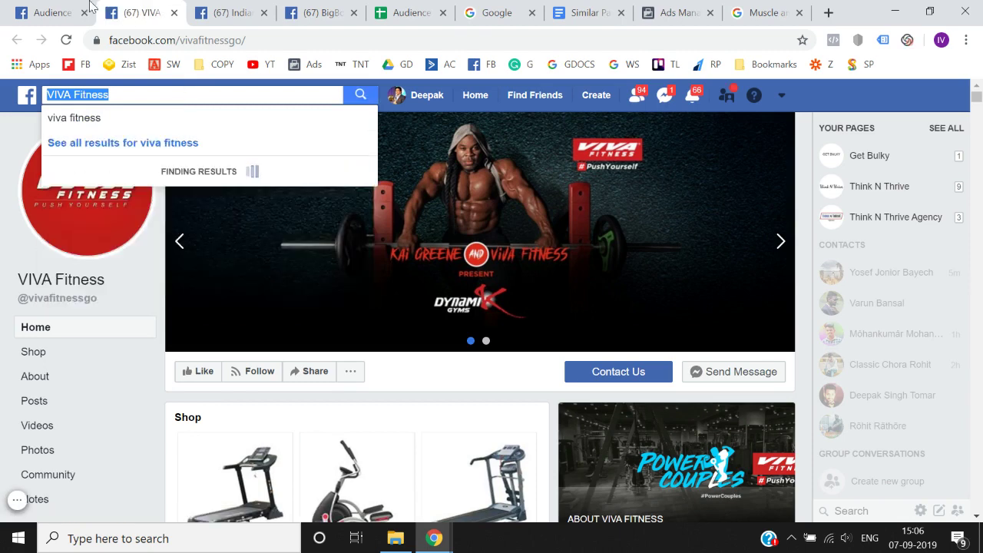
Search the Audience Insights interests for VIVA Fitness and clear the interest field
left_click(54, 8)
scroll(146, 380, "down", 1)
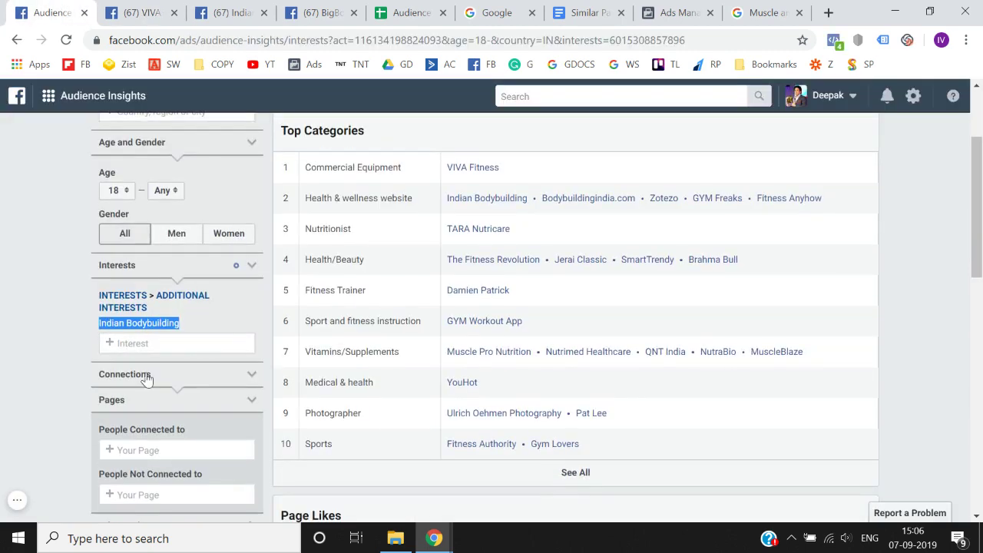
left_click(174, 343)
key("ctrl+v")
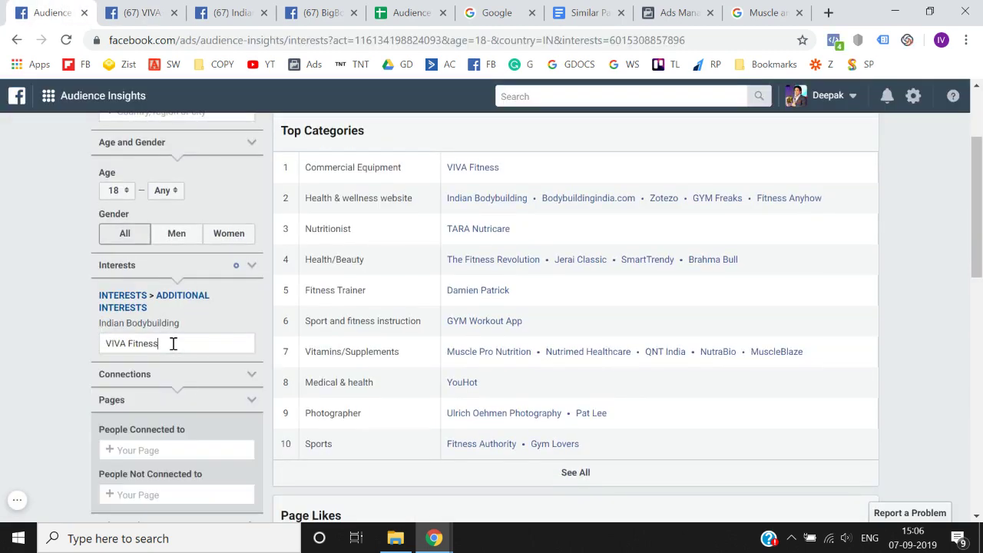
key("ctrl+a")
key("BackSpace")
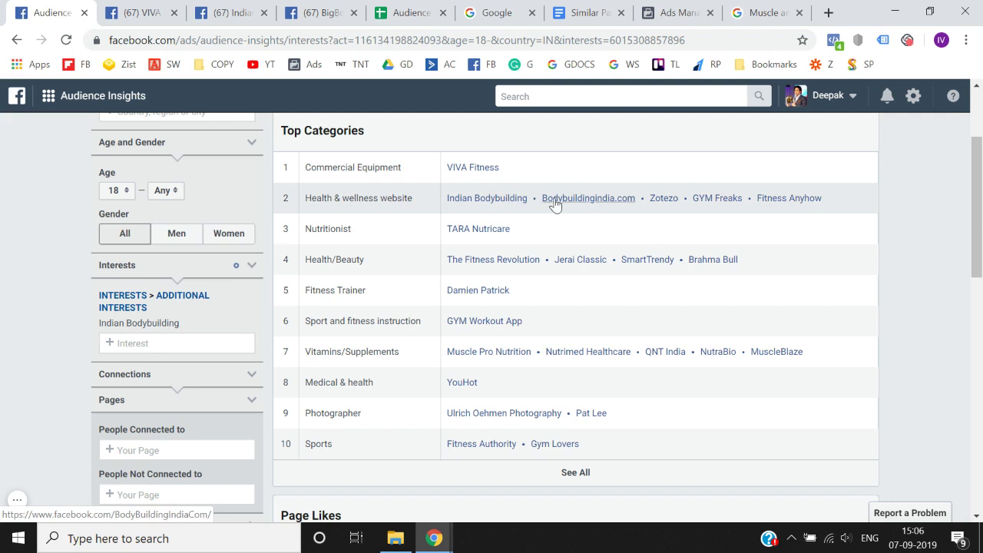
Open the GYM Freaks page from the Audience Insights top categories in a new tab and select its name for copying
right_click(722, 198)
left_click(753, 208)
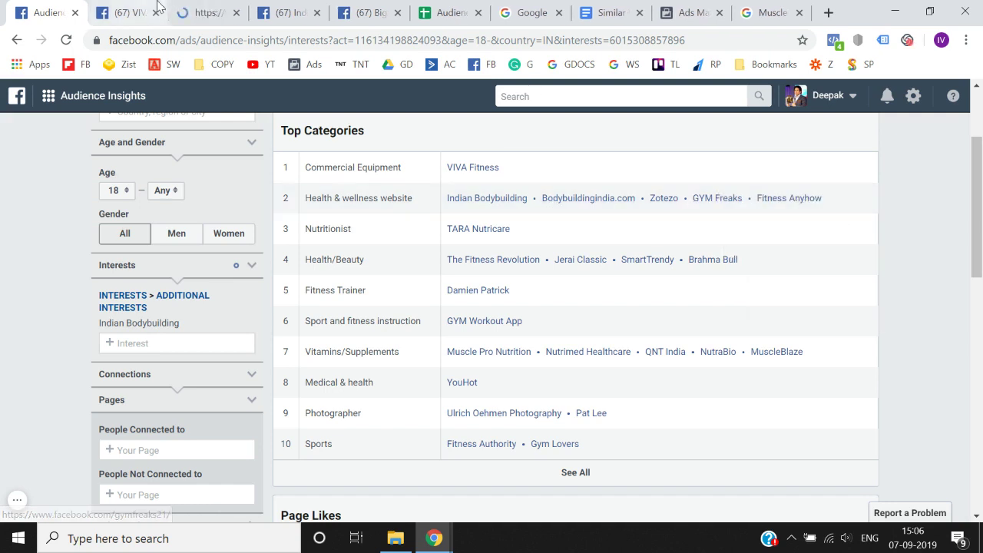
left_click(188, 13)
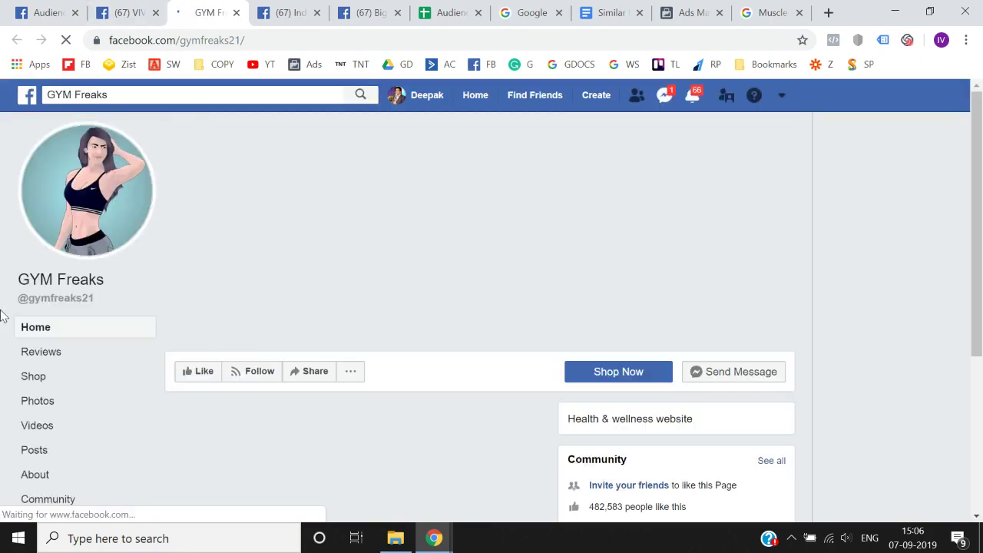
left_click(225, 97)
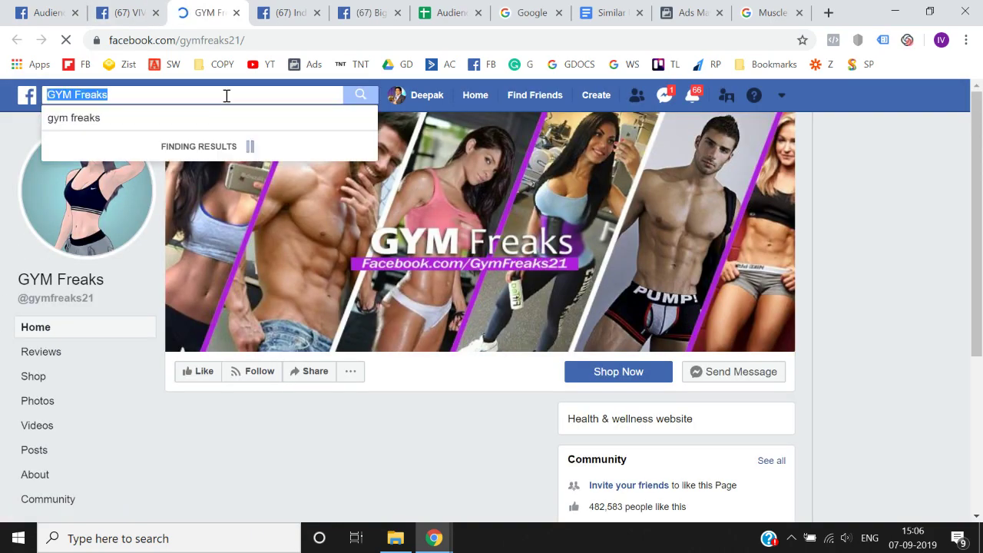
Search the Audience Insights interests for GYM Freaks and clear the interest field
left_click(4, 8)
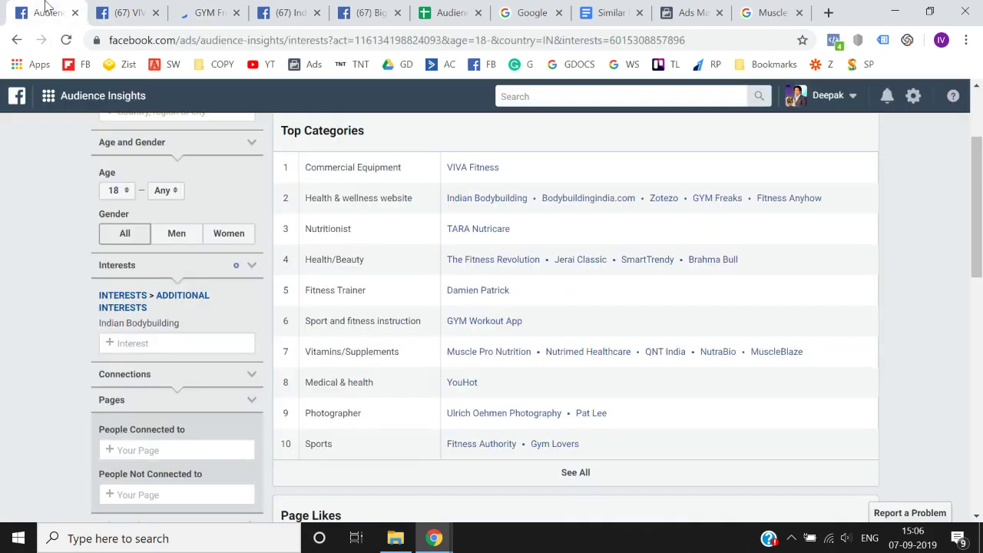
key("ctrl+v")
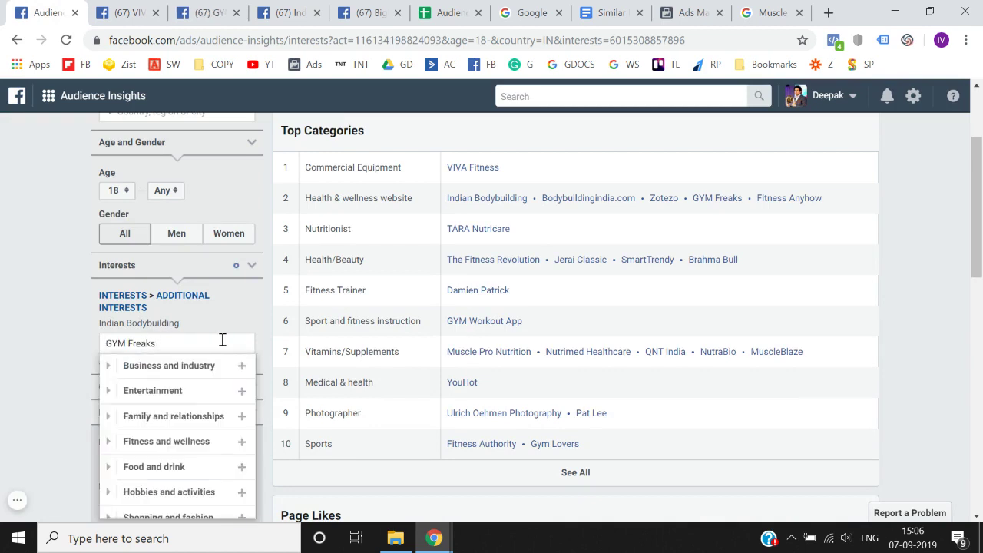
key("BackSpace")
key("BackSpace")
key("BackSpace")
key("BackSpace")
key("BackSpace")
key("BackSpace")
key("BackSpace")
key("BackSpace")
left_click(19, 369)
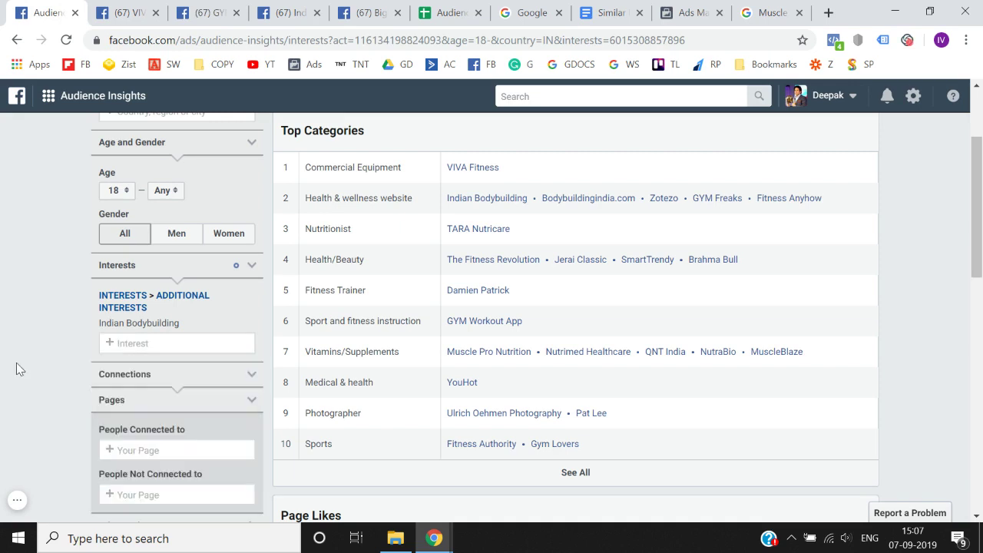
Replace the open VIVA Fitness and GYM Freaks tabs with the Fitness Anyhow page from the top categories and copy its name
right_click(778, 206)
left_click(791, 212)
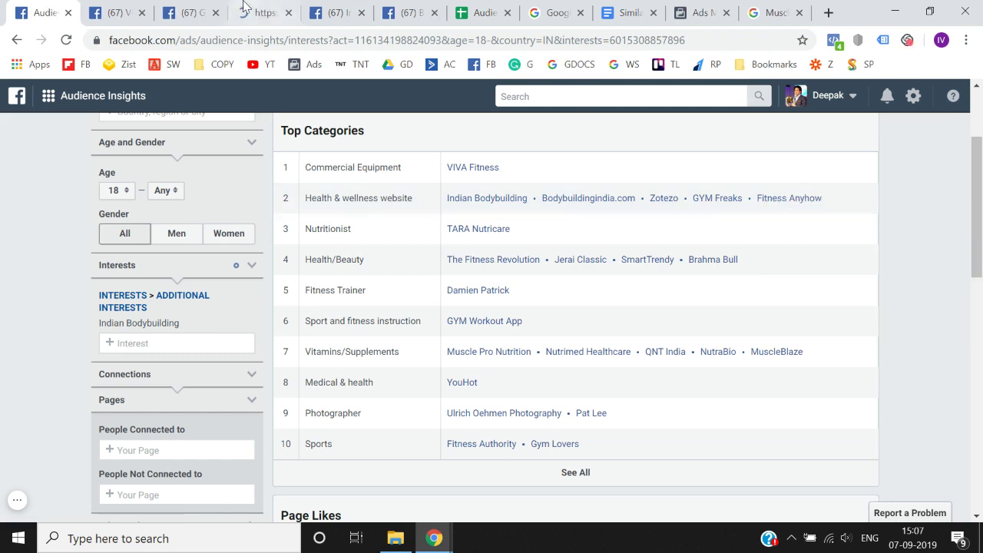
left_click(141, 13)
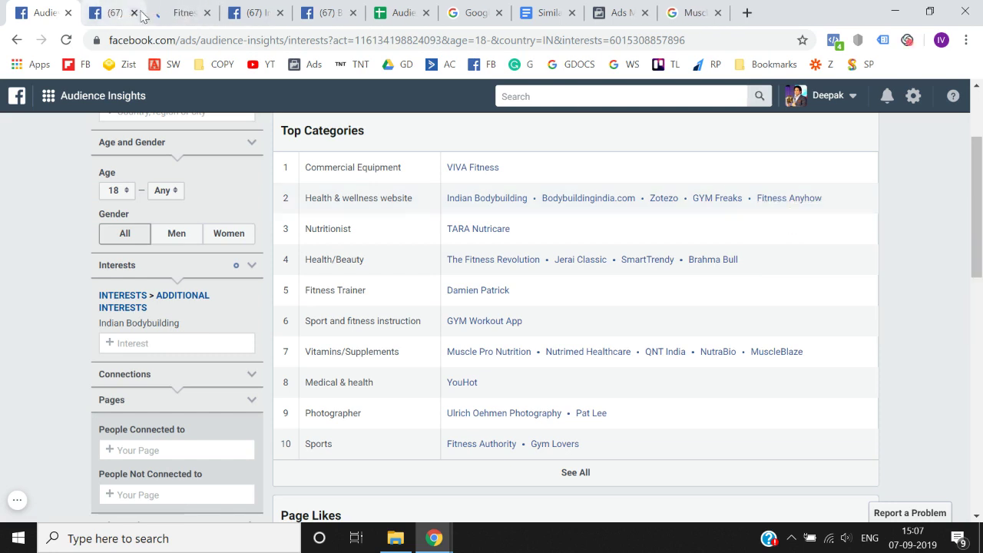
left_click(142, 12)
left_click(132, 9)
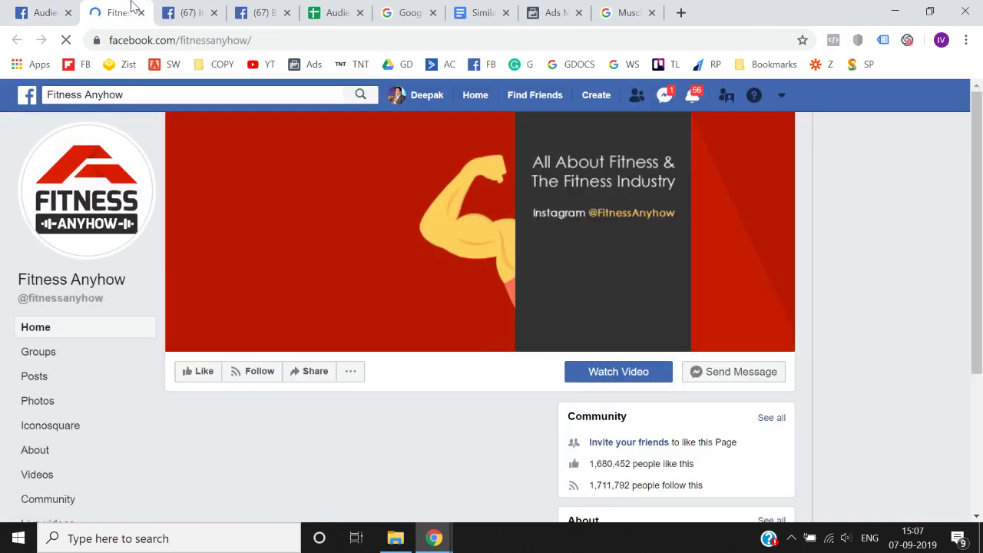
left_click(283, 99)
key("ctrl+c")
Search the Audience Insights interests for Fitness Anyhow, retry with the spelling "Fitness ANYHOW", and clear the interest field
left_click(21, 8)
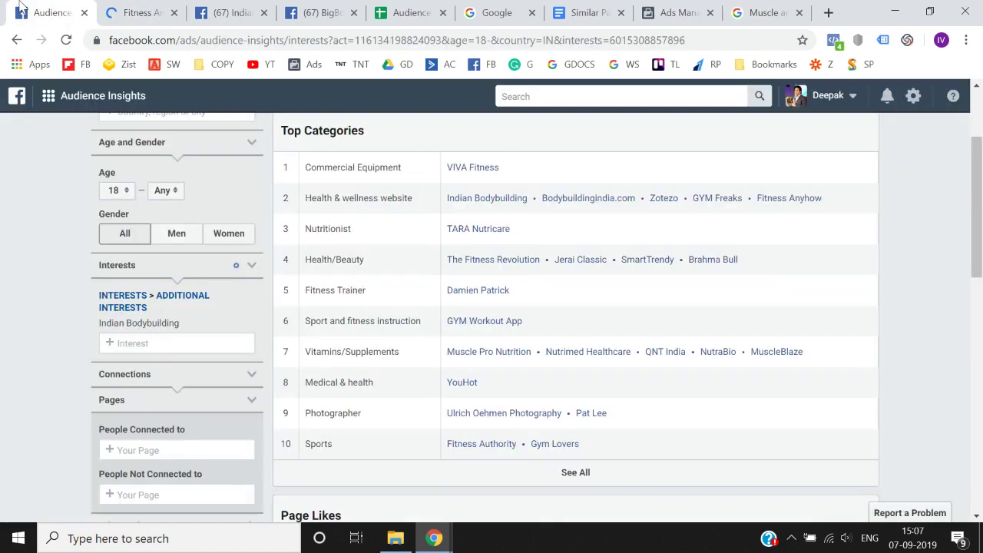
left_click(144, 343)
key("ctrl+v")
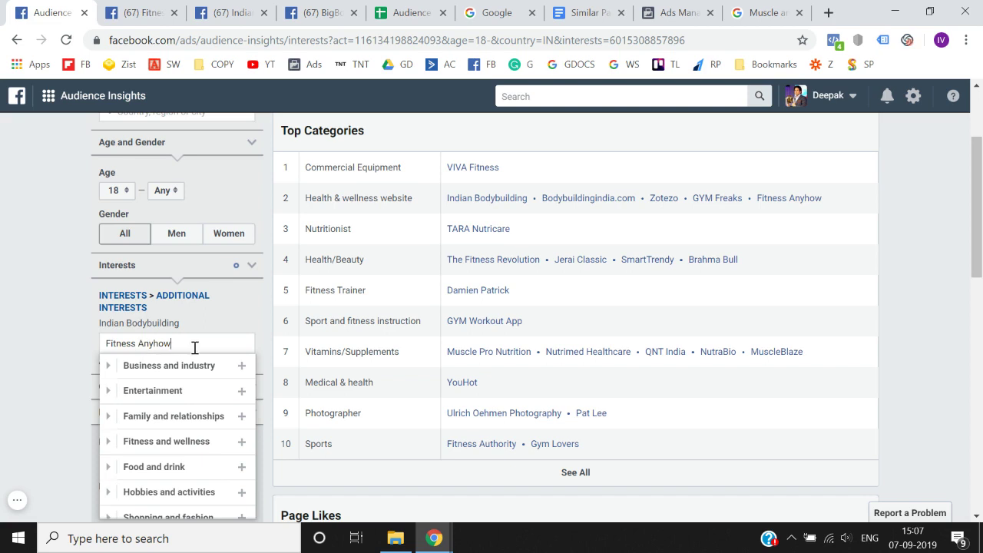
key("ctrl+a")
key("BackSpace")
key("ctrl+v")
type("ANY")
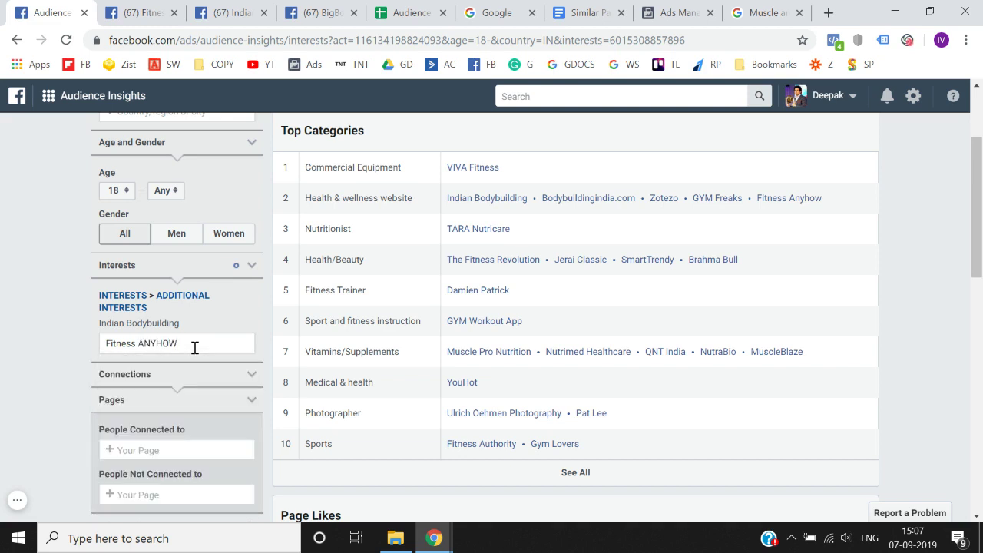
key("ctrl+a")
key("BackSpace")
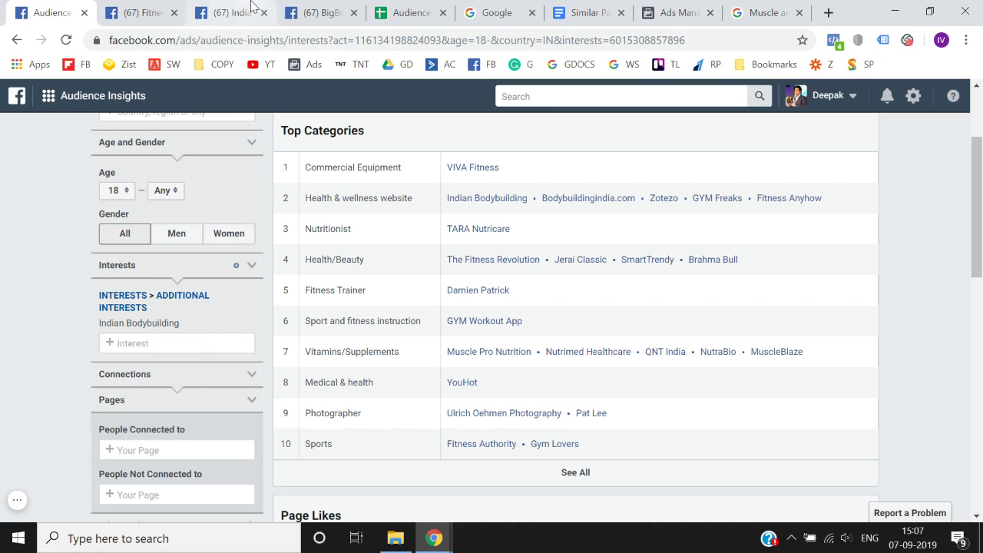
Replace the Fitness Anyhow tab with the TARA Nutricare page from the Nutritionist category and copy its name
right_click(487, 229)
left_click(490, 238)
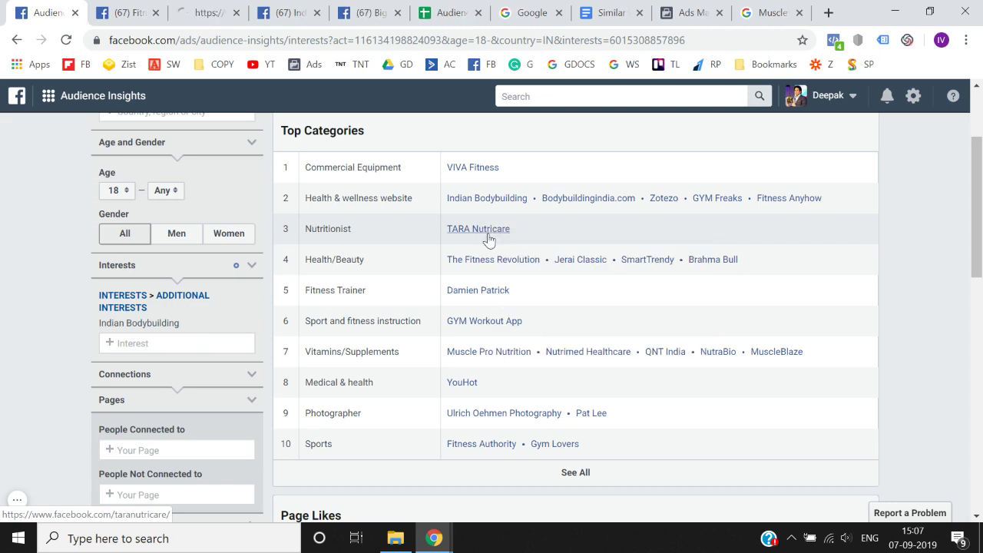
left_click(206, 12)
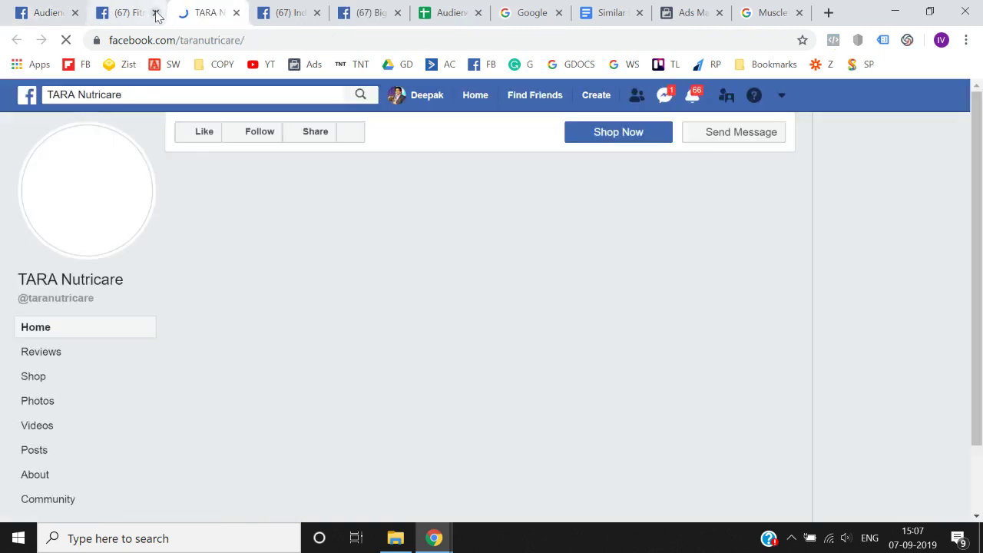
left_click(156, 13)
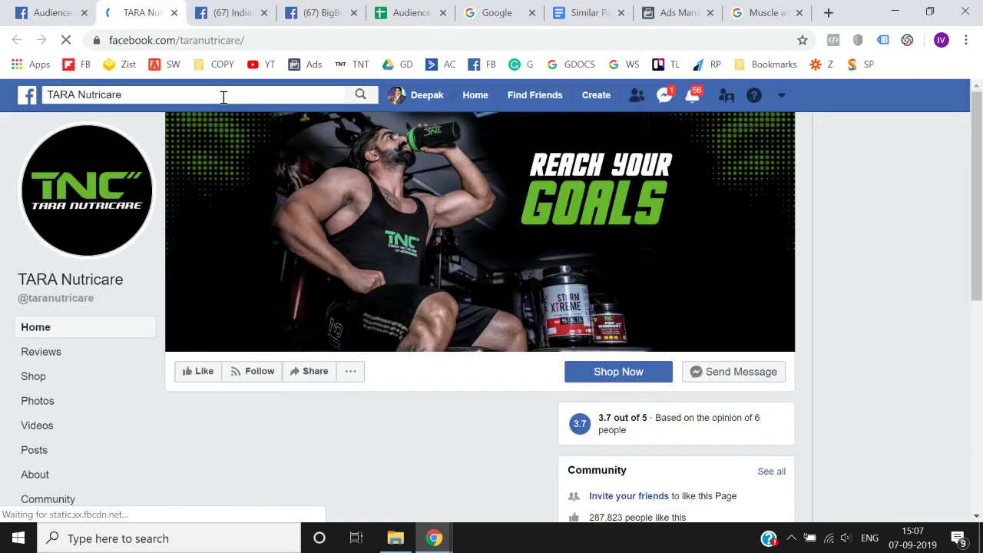
left_click(223, 97)
key("ctrl+c")
Search the Audience Insights interests for TARA Nutricare and clear the interest field
key("ctrl+1")
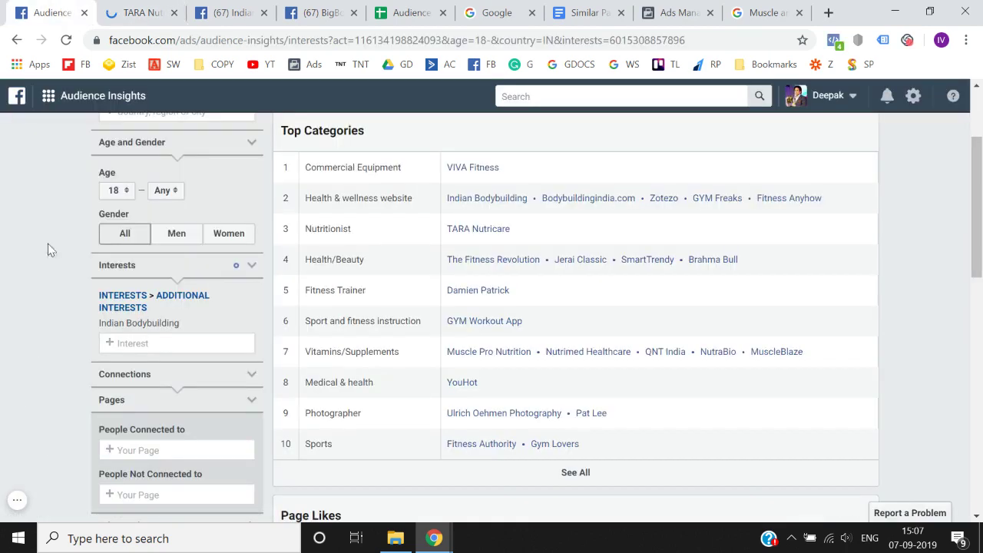
left_click(151, 344)
key("ctrl+v")
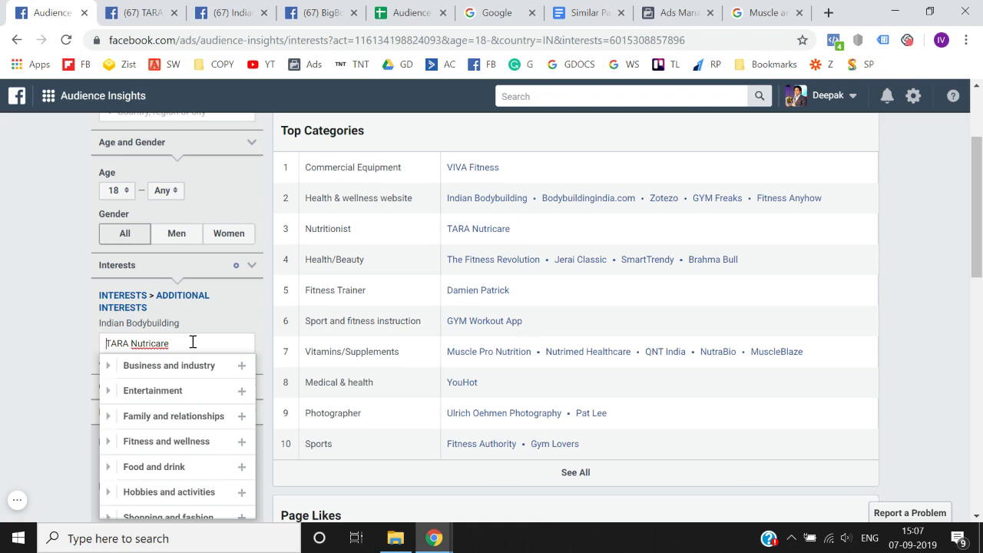
key("ctrl+a")
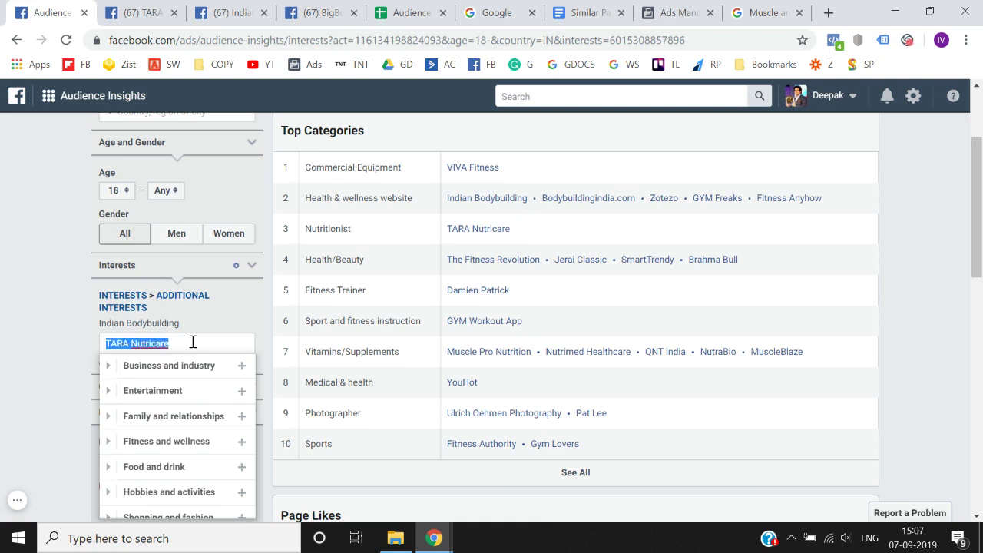
key("BackSpace")
left_click(1, 348)
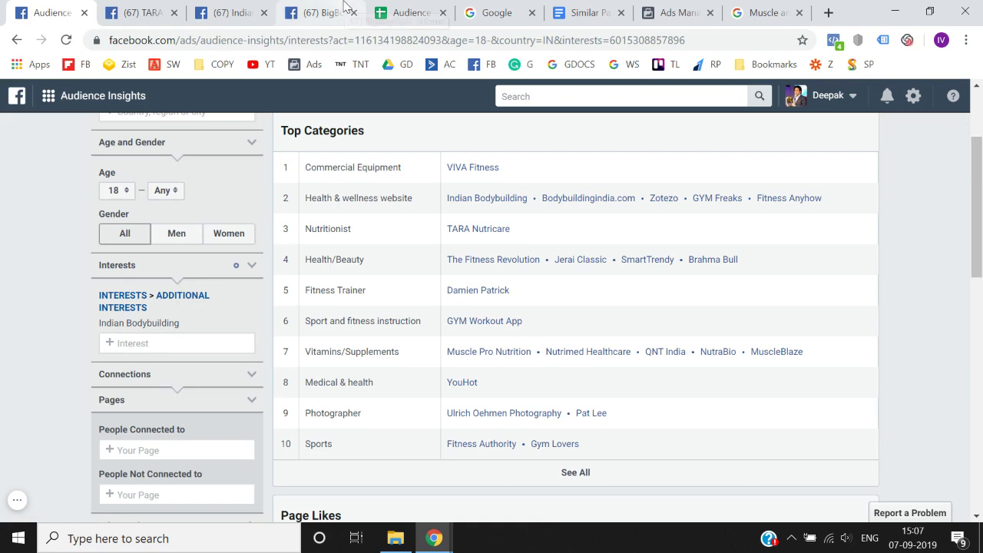
Open The Fitness Revolution page from the Health/Beauty category in a new tab and copy its name
left_click(305, 6)
left_click(181, 17)
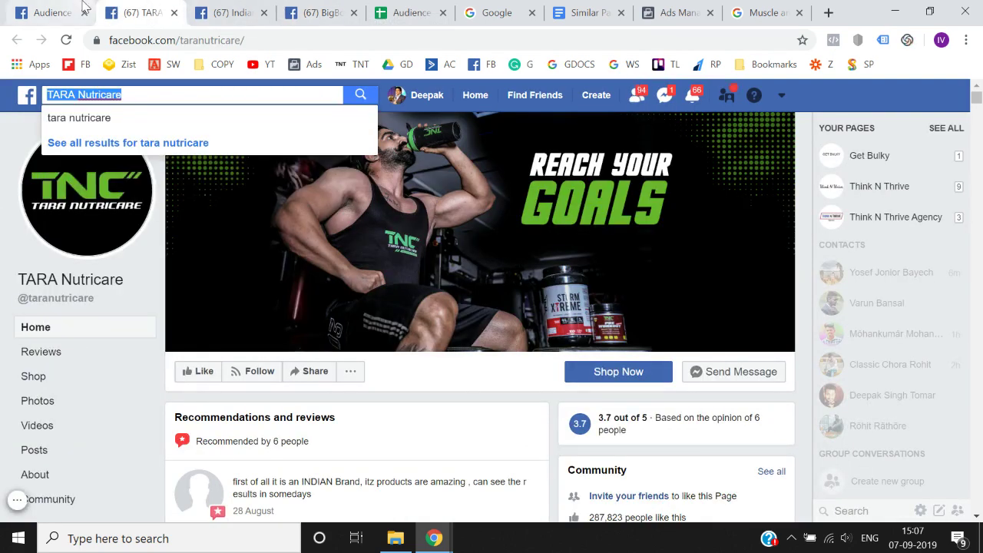
left_click(54, 12)
scroll(464, 318, "down", 1)
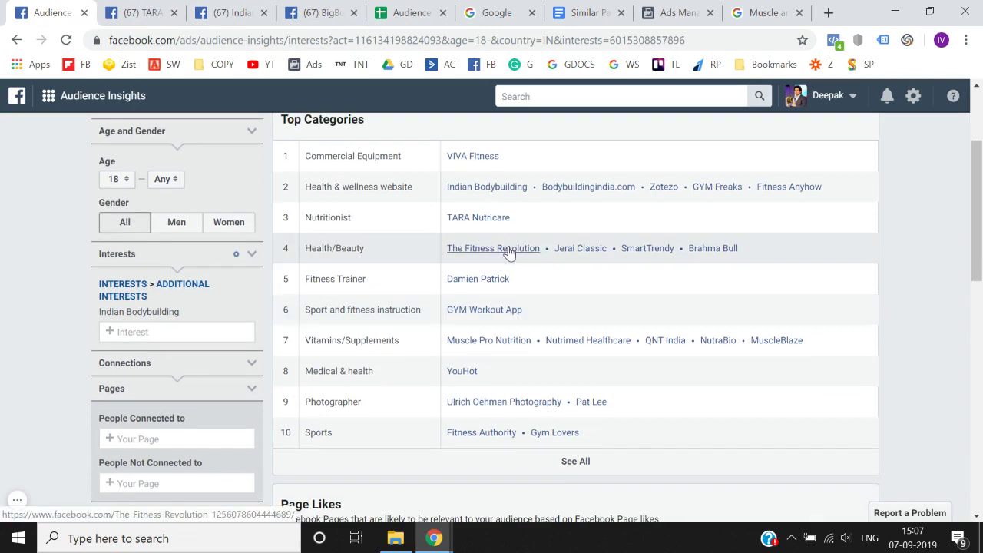
right_click(508, 252)
left_click(531, 256)
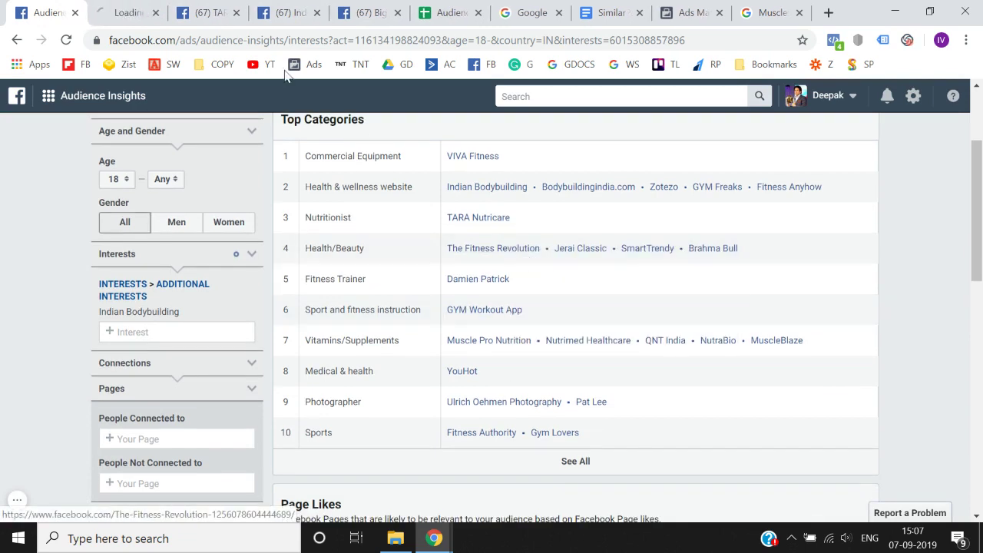
left_click(135, 7)
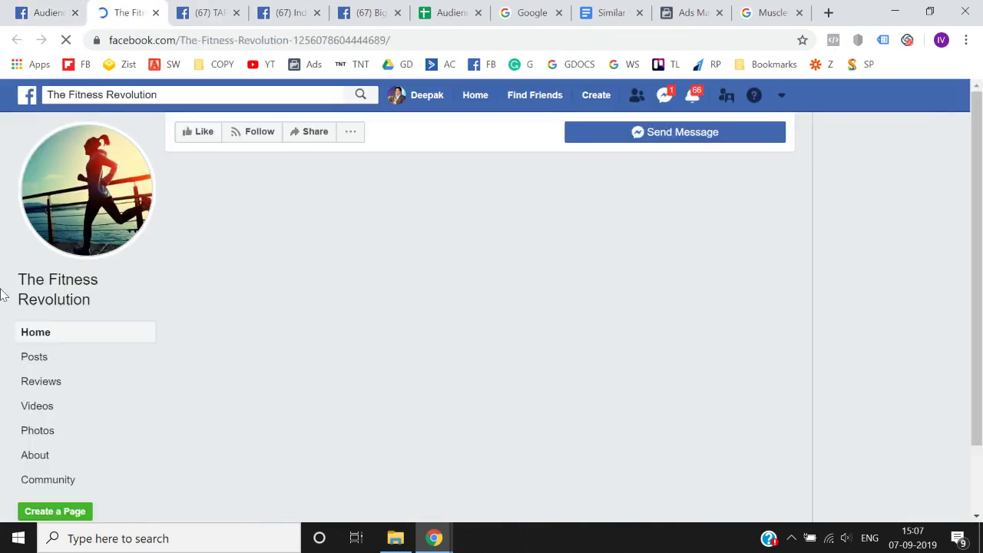
left_click(178, 95)
key("ctrl+c")
Search the Audience Insights interests for The Fitness Revolution and clear the interest field
left_click(46, 12)
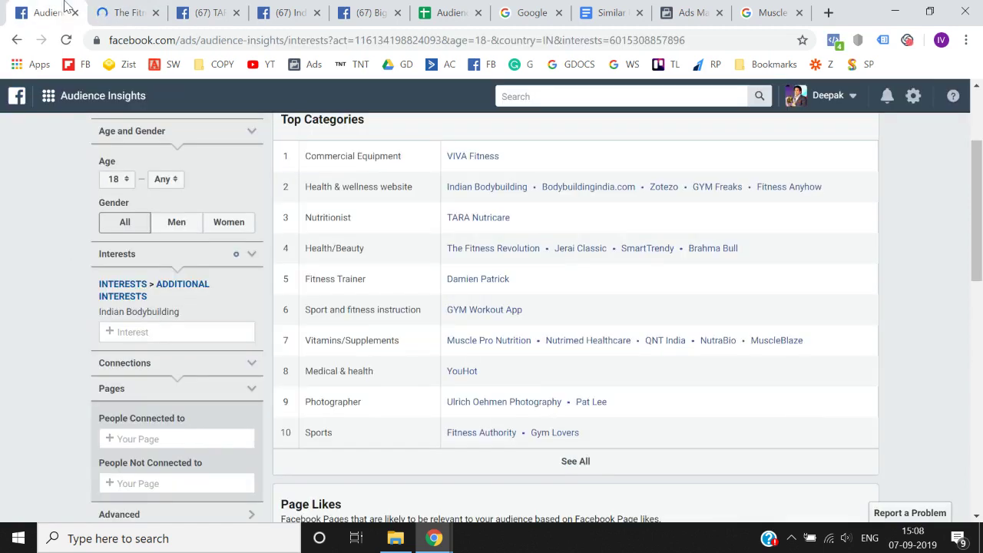
left_click(155, 332)
key("ctrl+v")
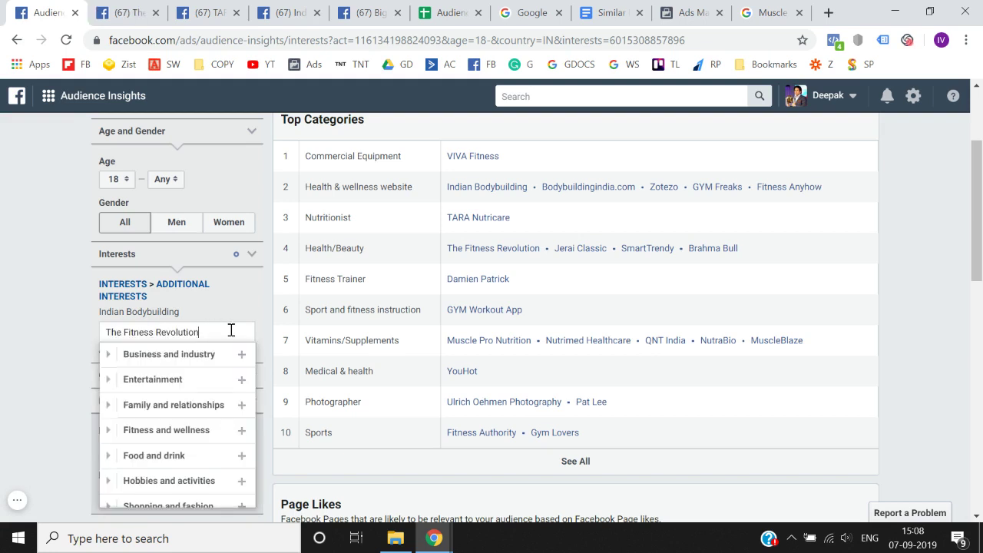
key("ctrl+a")
key("BackSpace")
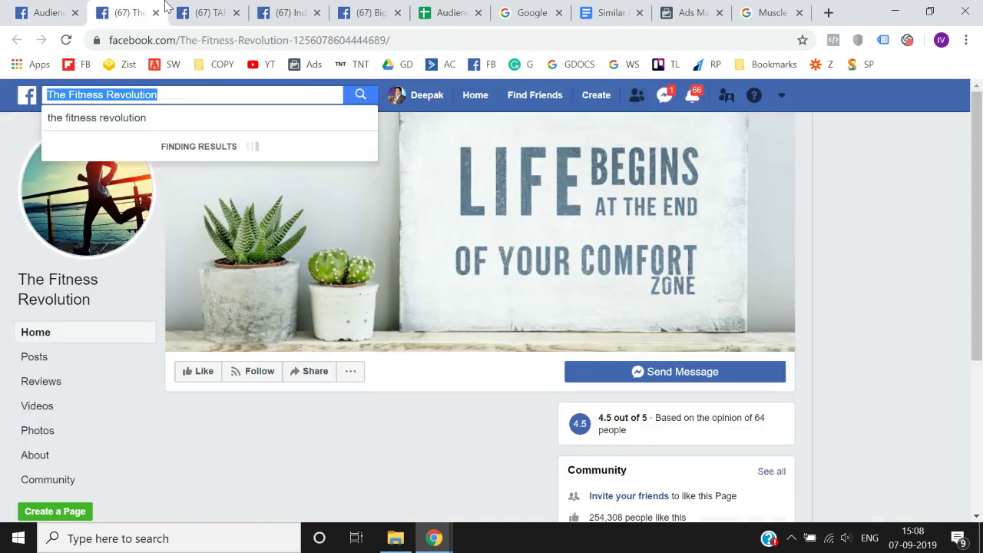
Replace The Fitness Revolution tab with the Jerai Classic page from the Health/Beauty category and copy its name
left_click(142, 12)
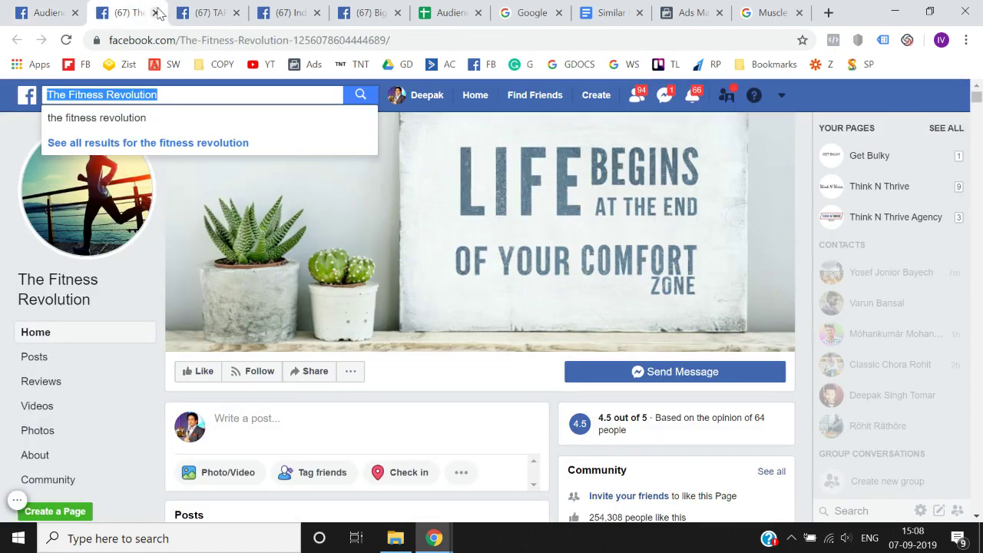
left_click(155, 13)
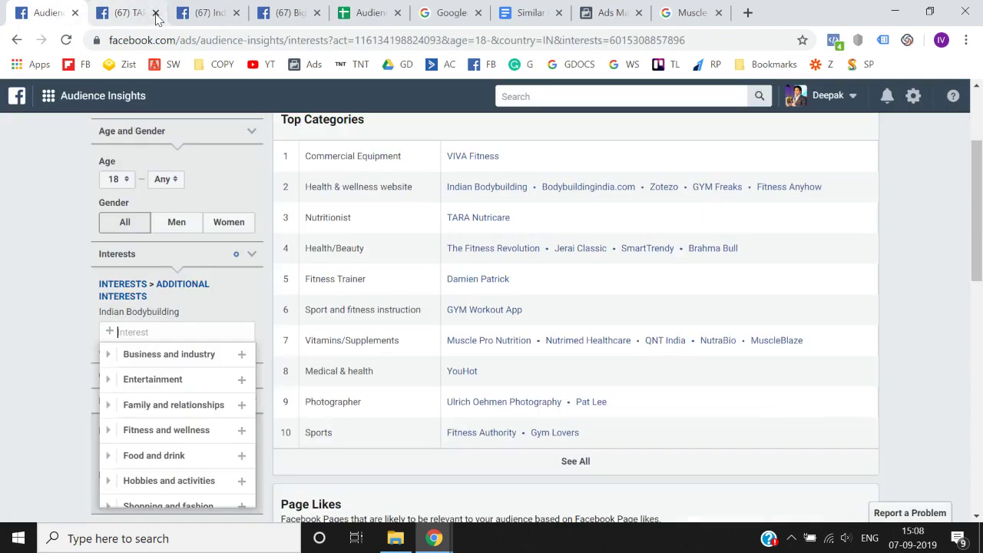
right_click(570, 252)
left_click(603, 260)
left_click(135, 8)
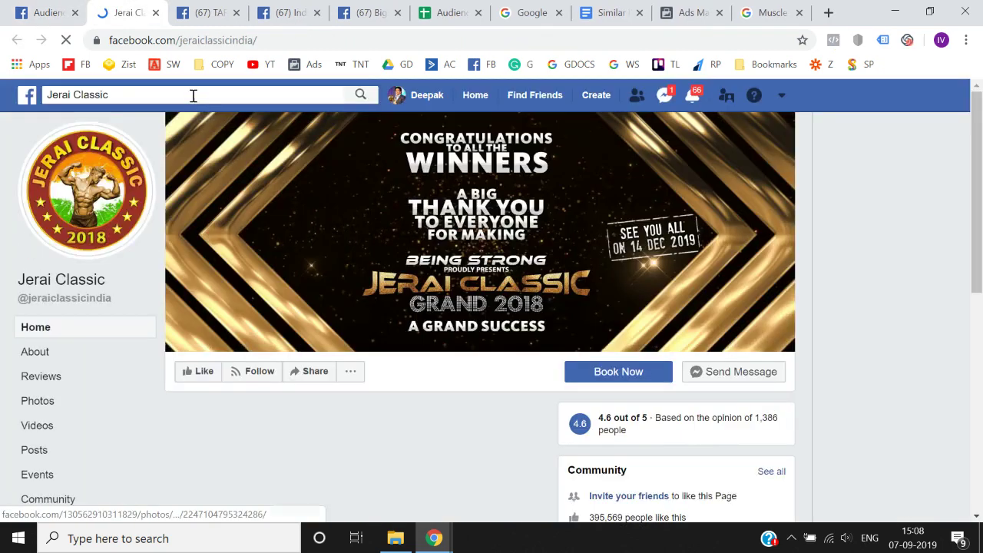
left_click(192, 94)
key("ctrl+c")
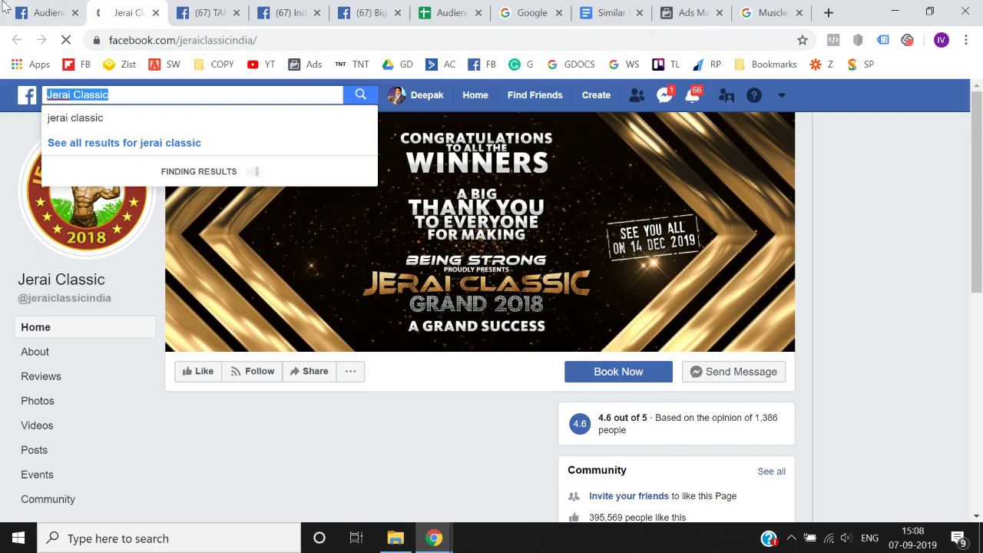
Search the Audience Insights interests for Jerai Classic, shorten the search to "Jerai", and clear the interest field
left_click(46, 13)
left_click(132, 328)
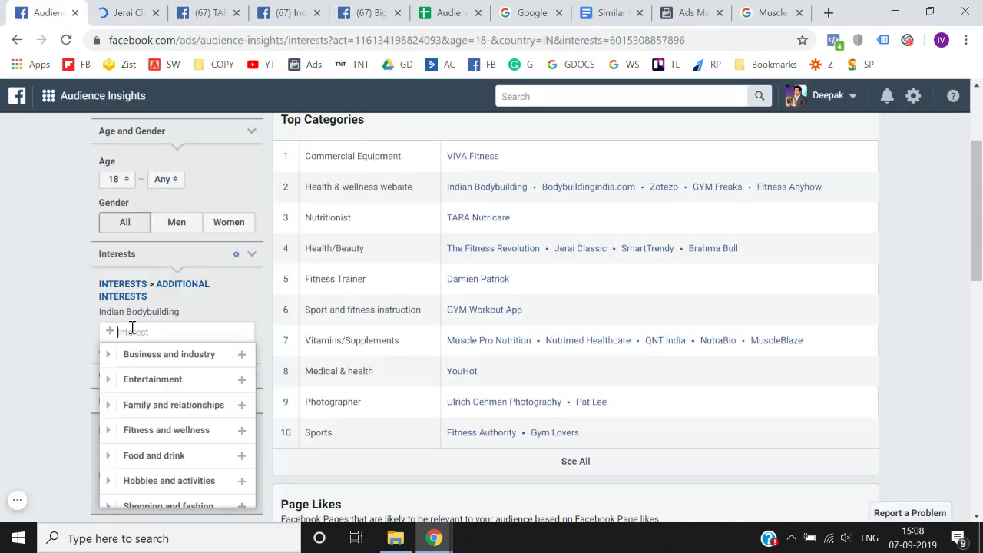
key("ctrl+v")
key("BackSpace")
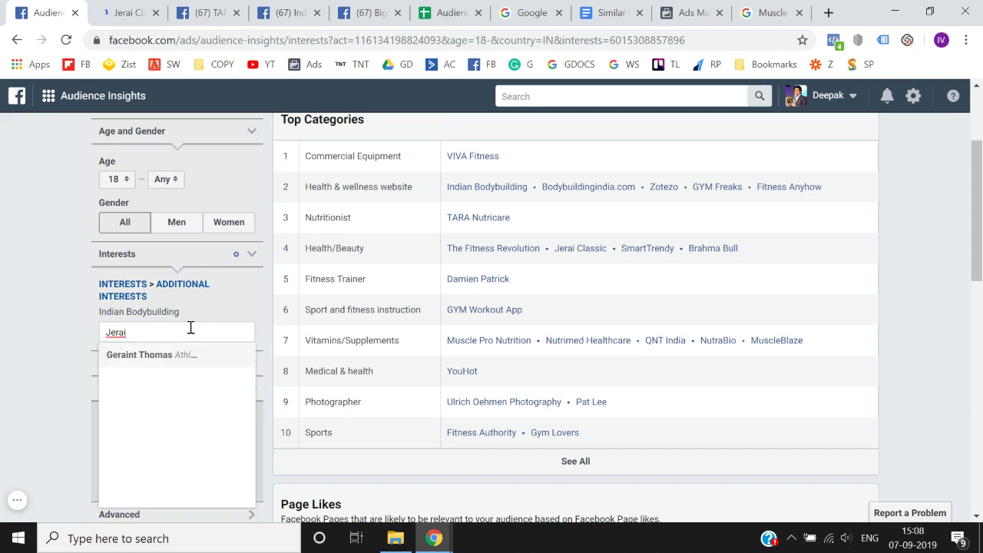
key("BackSpace")
key("BackSpace")
key("BackSpace")
key("BackSpace")
key("BackSpace")
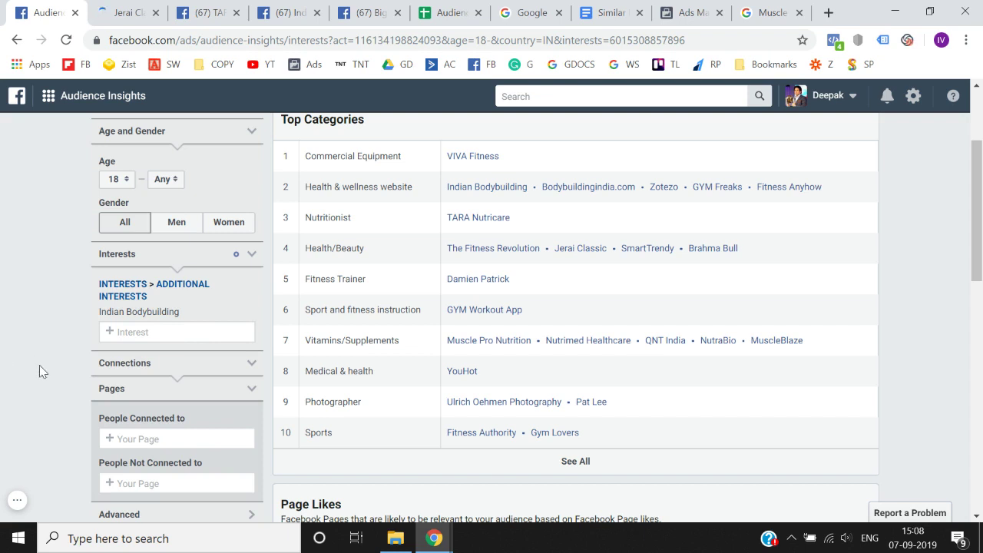
scroll(39, 364, "down", 1)
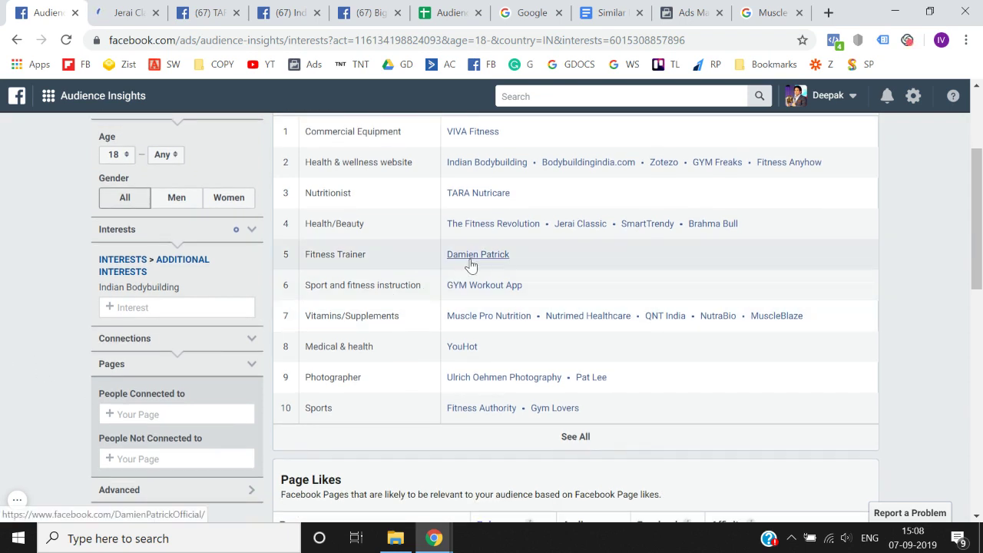
Replace the Jerai Classic tab with the Muscle Pro Nutrition page from the Vitamins/Supplements category and copy its name
right_click(498, 319)
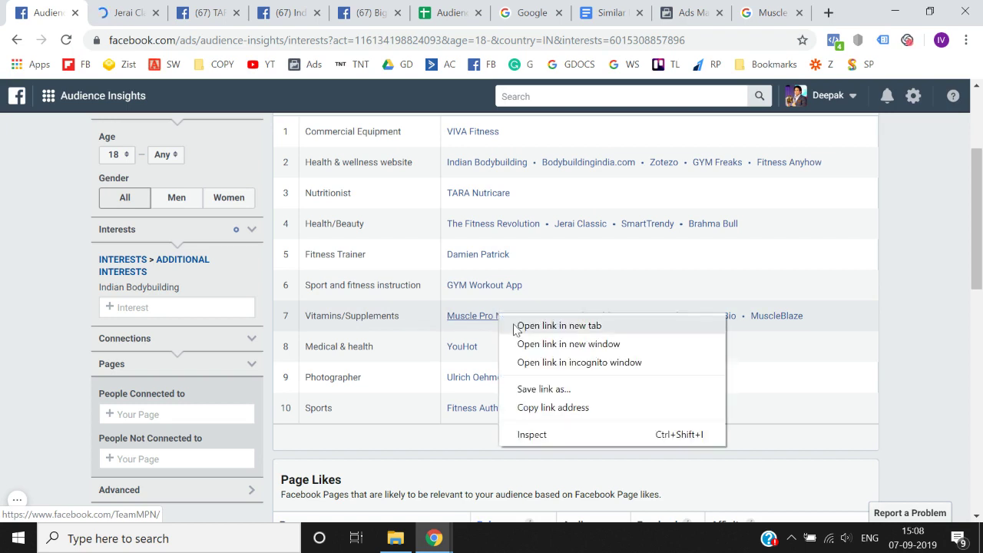
left_click(518, 325)
left_click(192, 12)
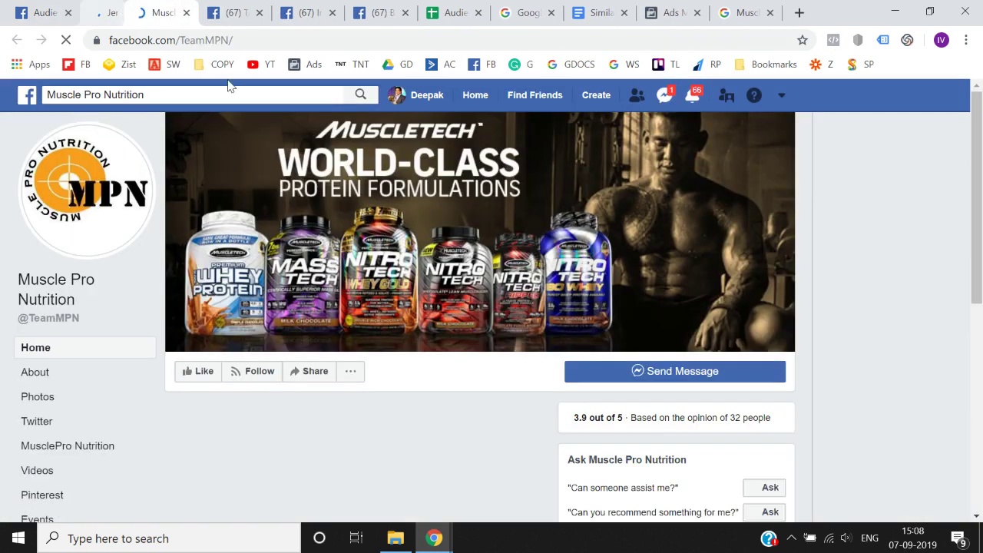
left_click(141, 12)
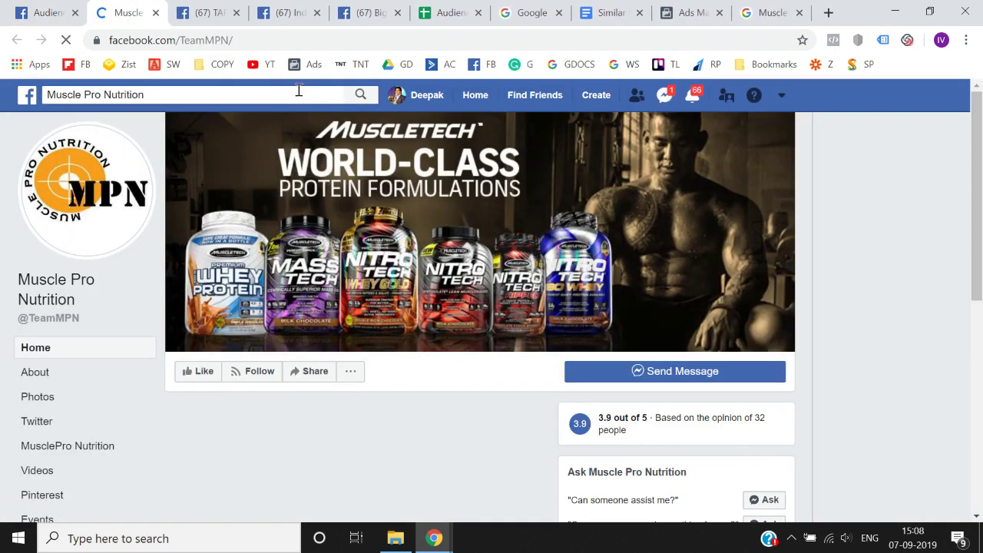
left_click(296, 92)
key("ctrl+c")
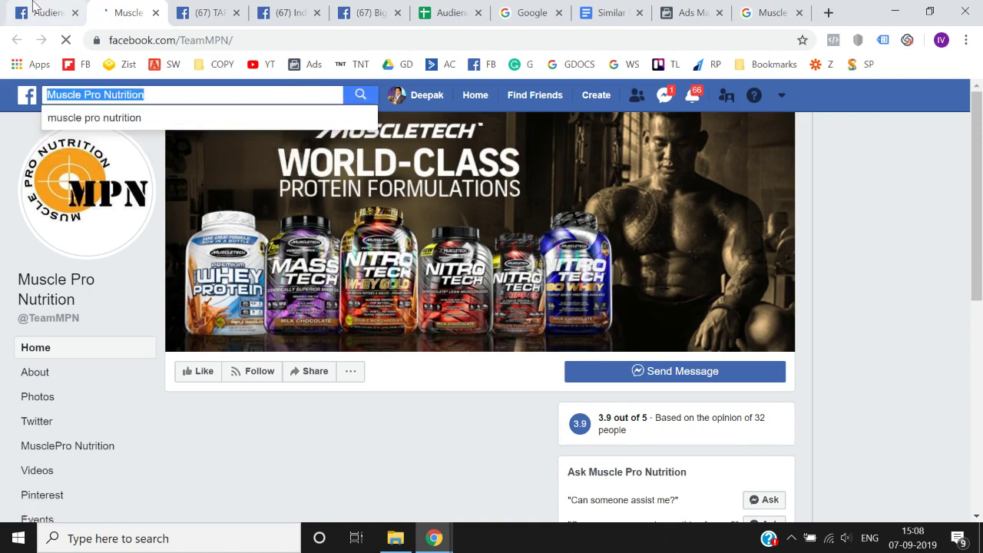
Search the Audience Insights interests for Muscle Pro Nutrition and clear the interest field
key("ctrl+shift+Tab")
left_click(182, 308)
key("ctrl+v")
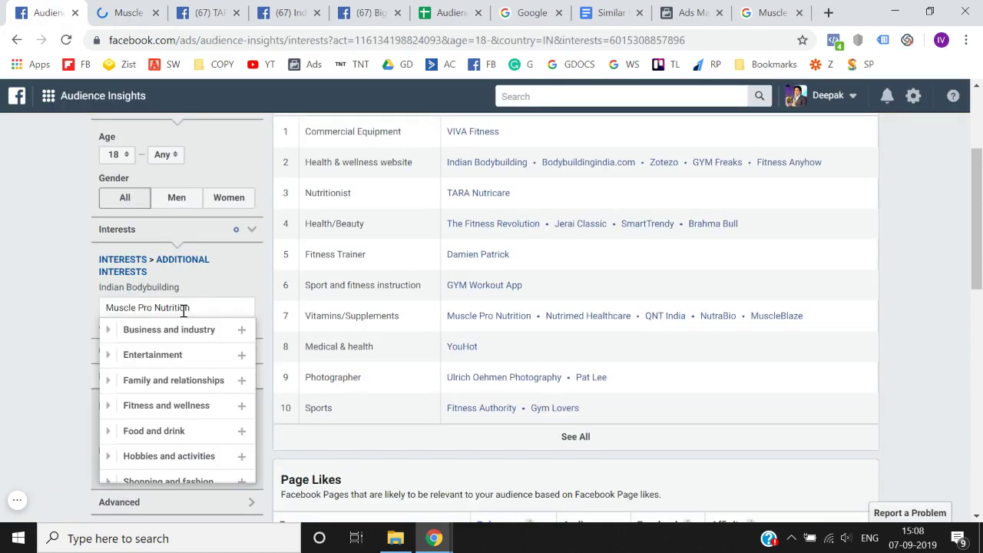
key("ctrl+a")
key("BackSpace")
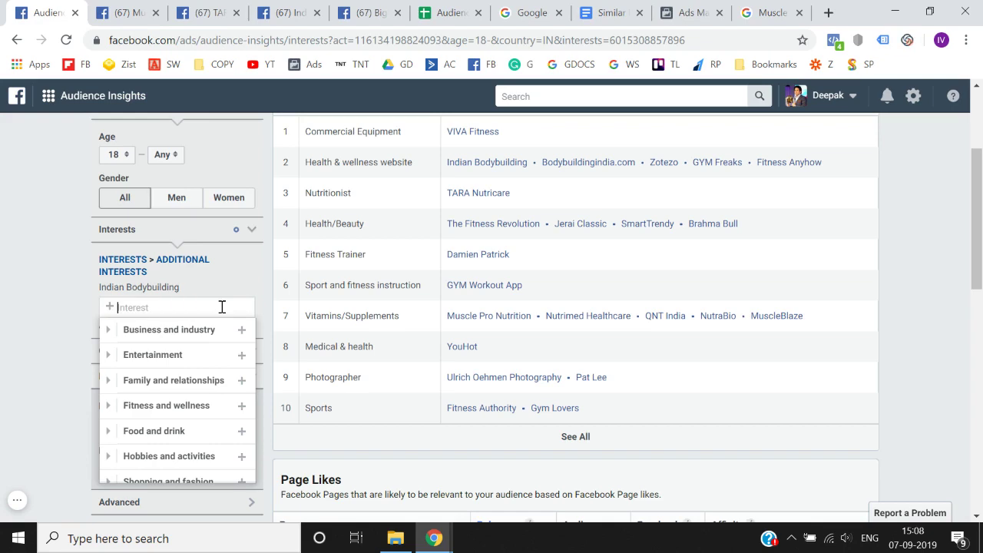
left_click(3, 367)
scroll(3, 367, "down", 3)
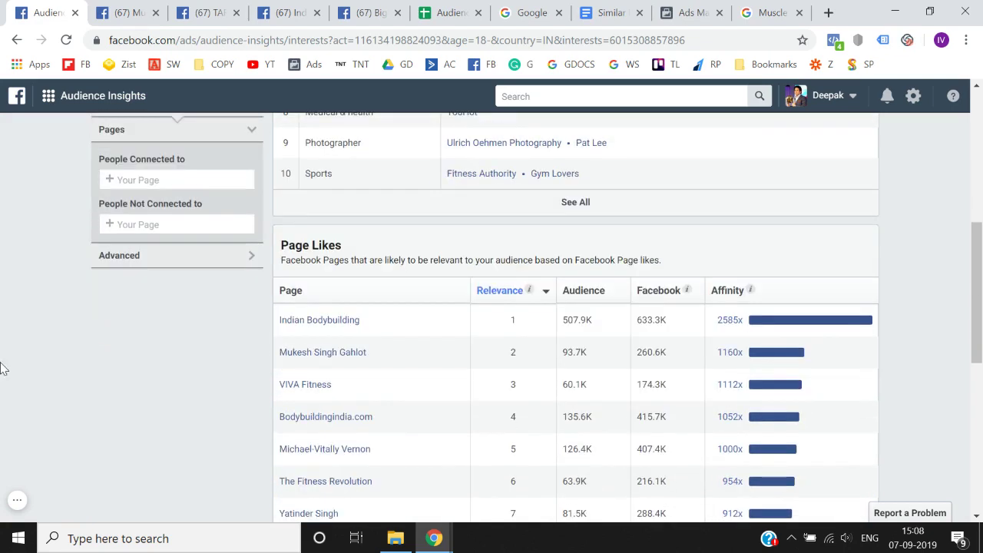
right_click(309, 358)
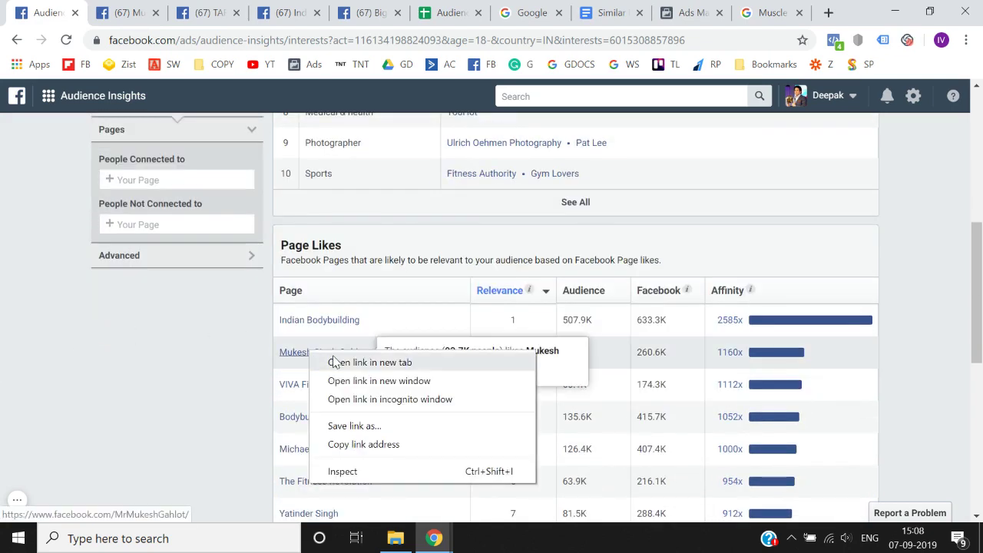
left_click(354, 363)
left_click(202, 5)
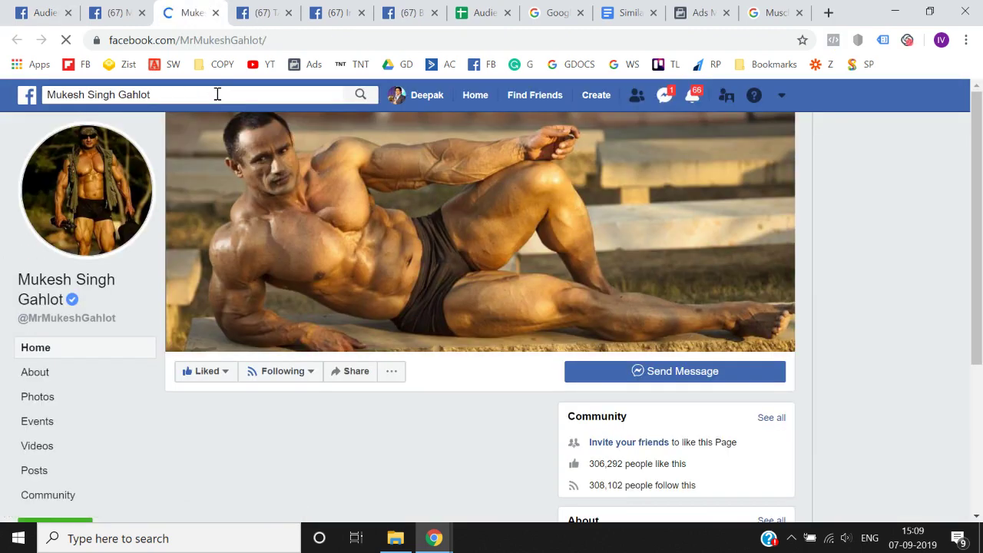
left_click(218, 92)
key("ctrl+c")
Search the Audience Insights interests for Mukesh Singh Gahlot, shorten the search to "Mukesh Singh", and clear the interest field
left_click(75, 6)
scroll(54, 256, "up", 4)
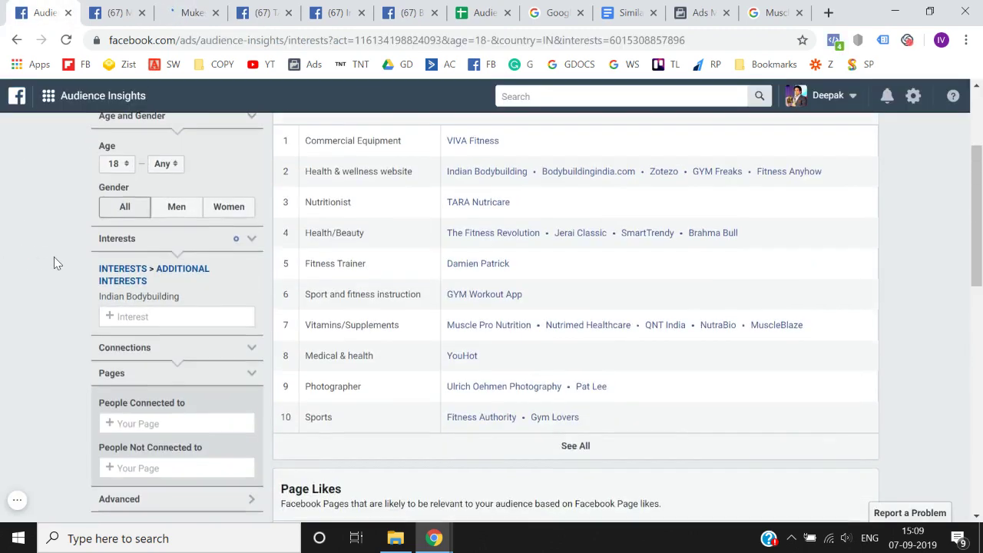
scroll(53, 258, "down", 1)
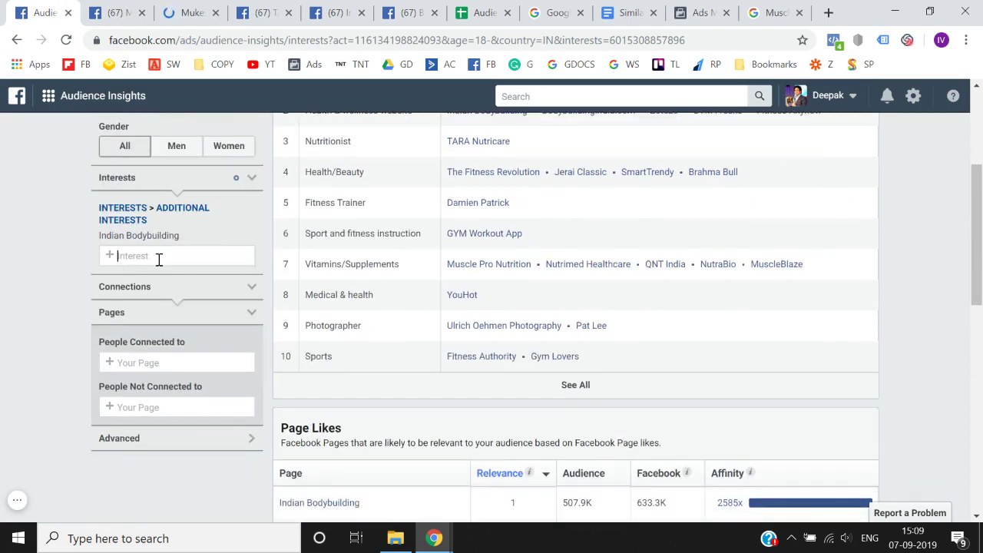
left_click(159, 258)
key("ctrl+v")
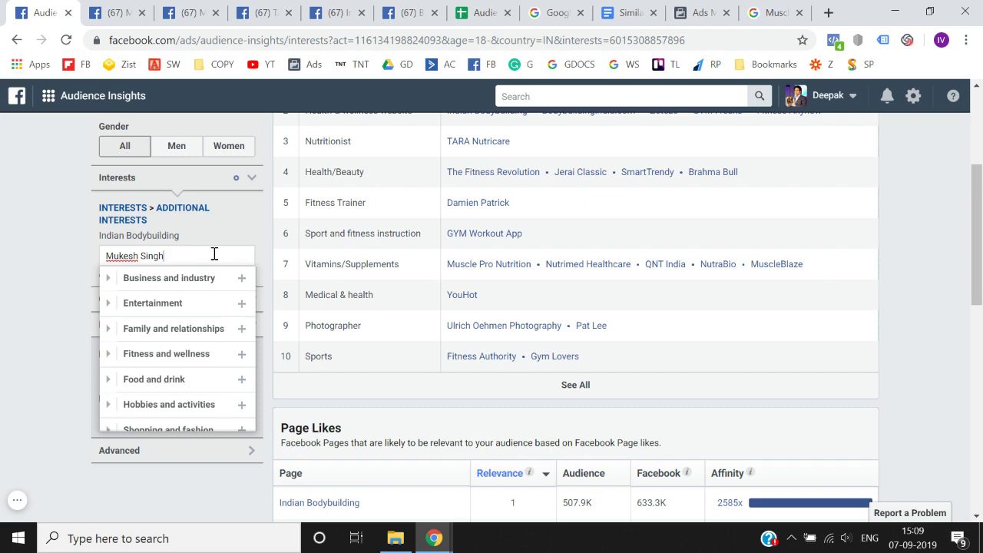
key("ctrl+a")
key("BackSpace")
left_click(12, 314)
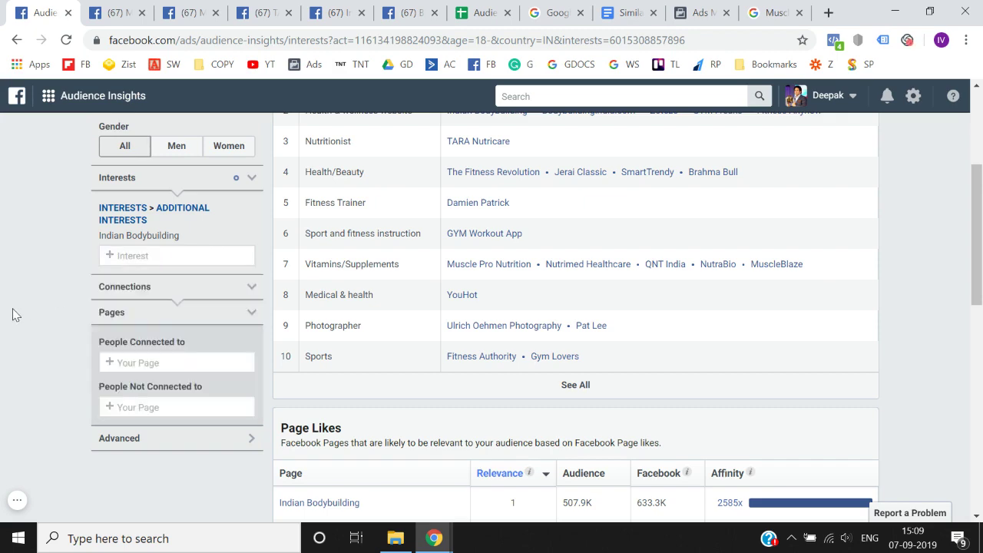
Open the Yatinder Singh page from the Page Likes list in place of the two previously checked page tabs and copy its name
scroll(13, 314, "down", 4)
scroll(12, 314, "down", 1)
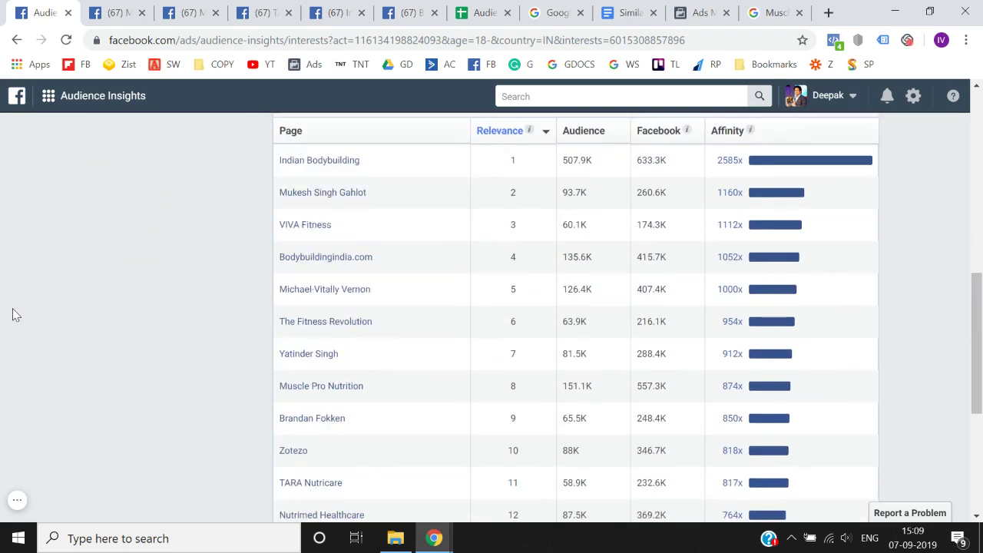
right_click(323, 354)
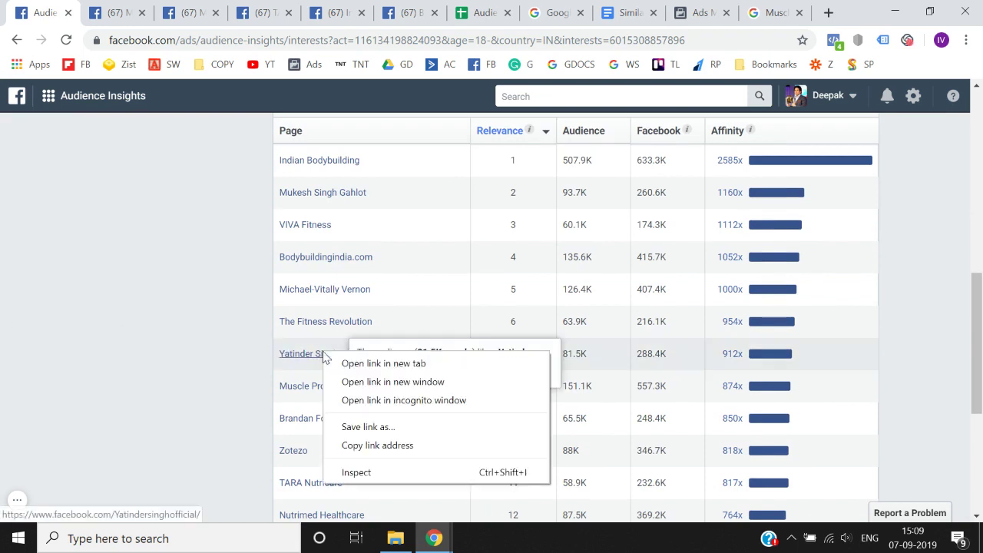
left_click(354, 364)
left_click(223, 11)
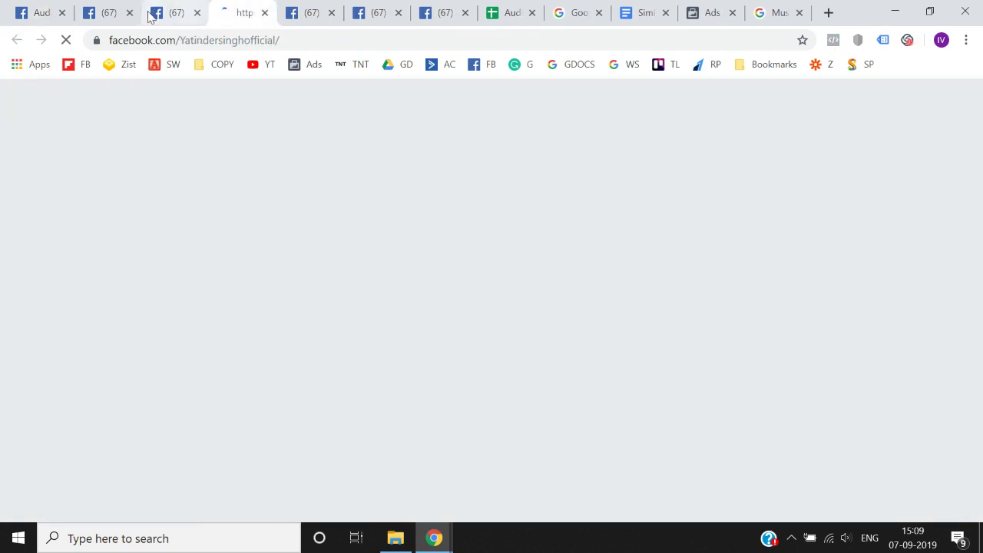
left_click(130, 13)
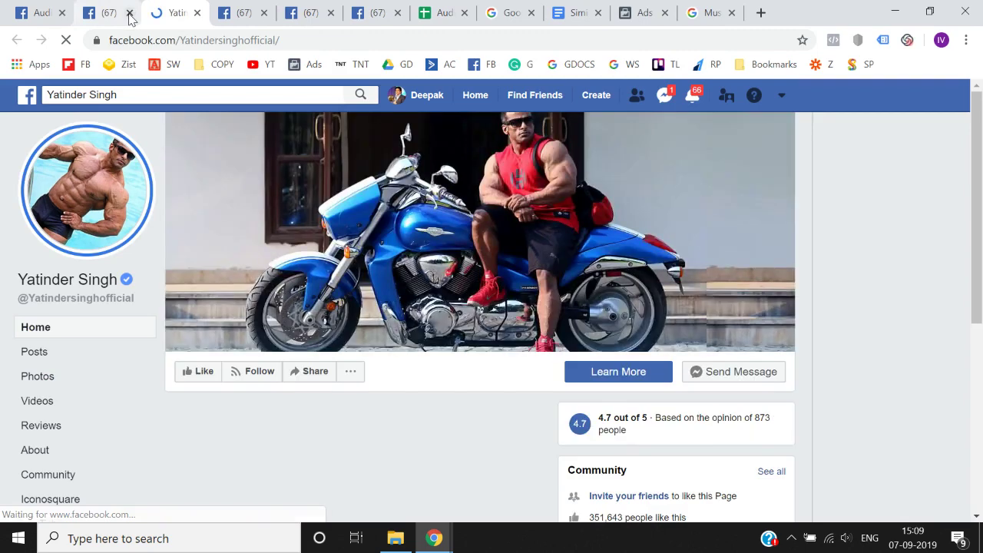
left_click(130, 13)
left_click(253, 95)
key("ctrl+c")
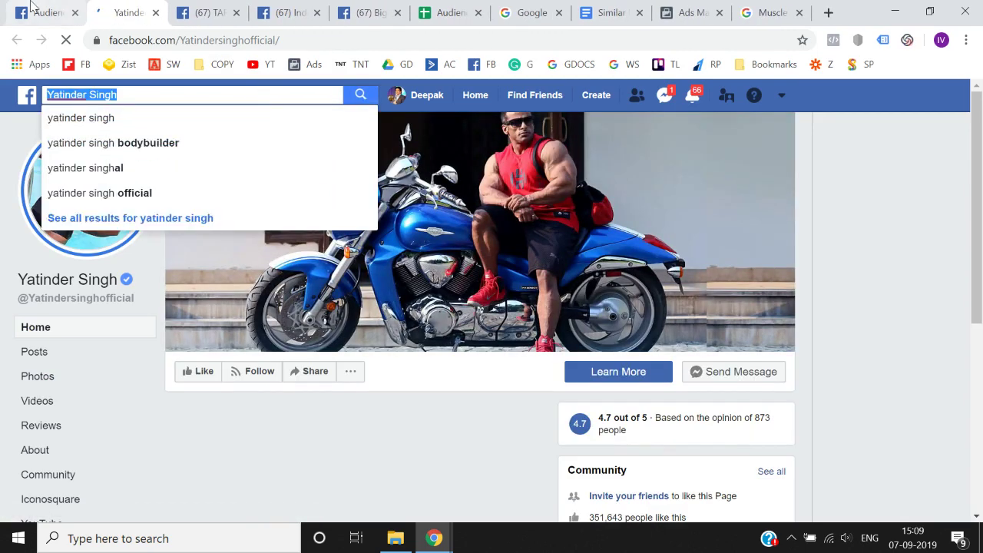
Search the Audience Insights interests for Yatinder Singh, shorten the search to "Yatinder", and clear the interest field
left_click(46, 12)
scroll(231, 215, "down", 2)
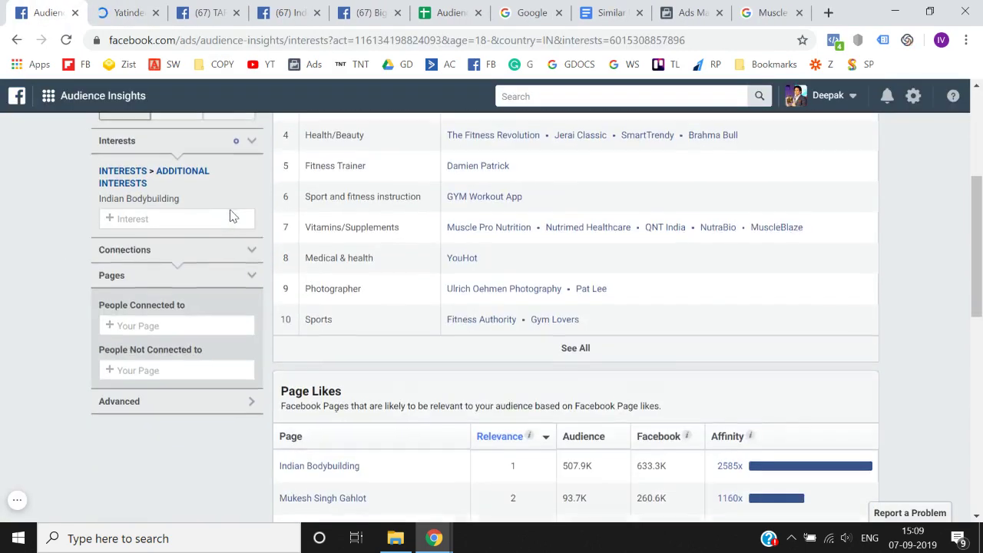
key("ctrl+v")
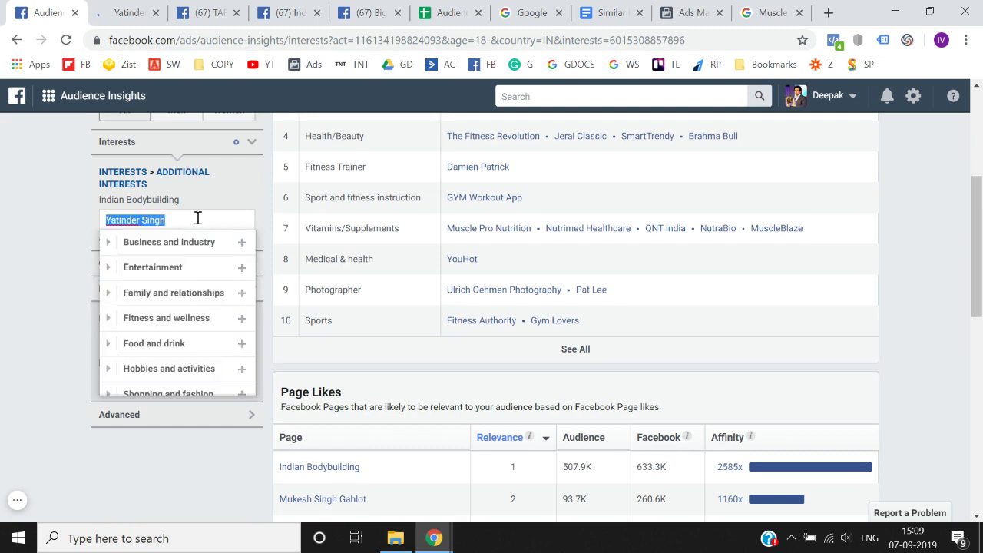
left_click(198, 218)
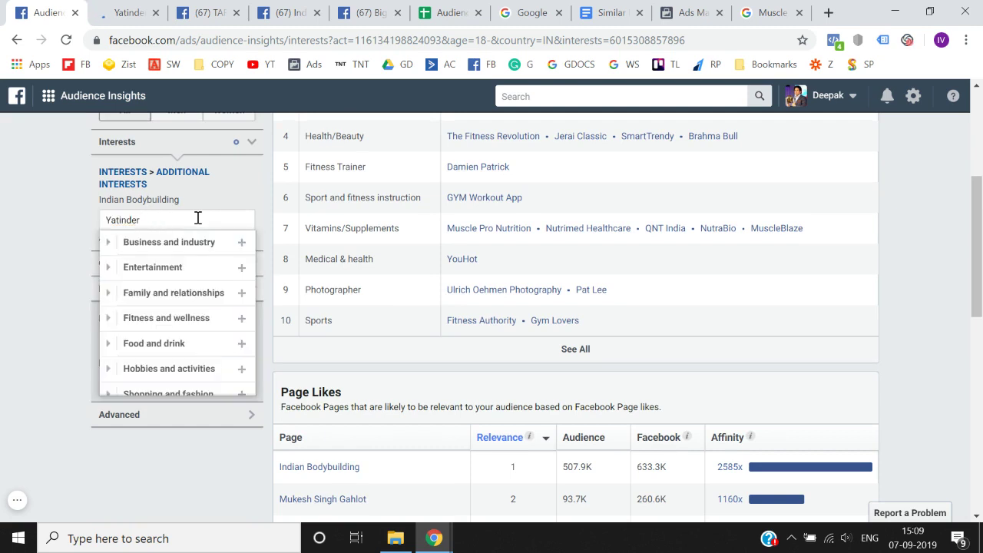
key("ctrl+a")
key("BackSpace")
left_click(2, 314)
Open the John Lucas page from the Page Likes list in a new tab and copy its name
scroll(2, 313, "down", 5)
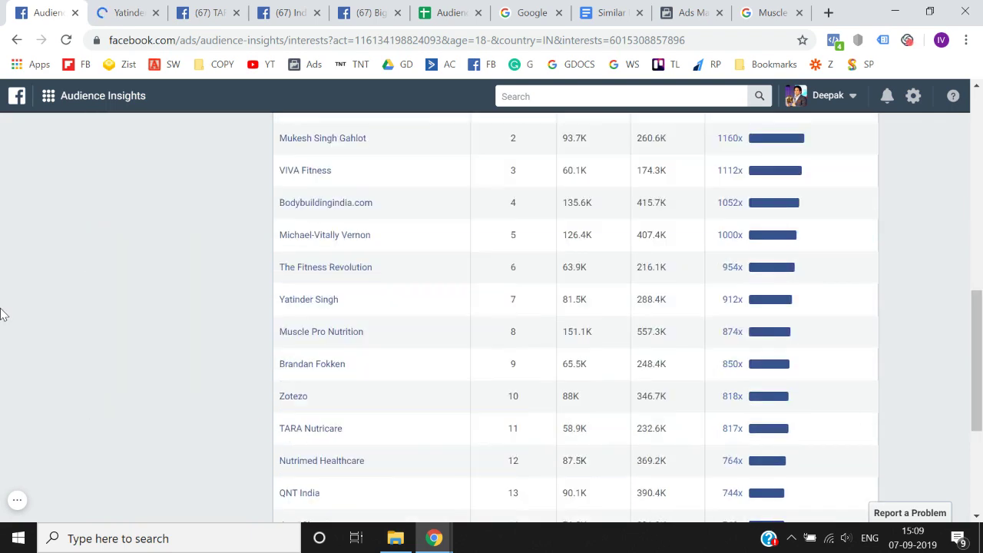
scroll(1, 313, "down", 3)
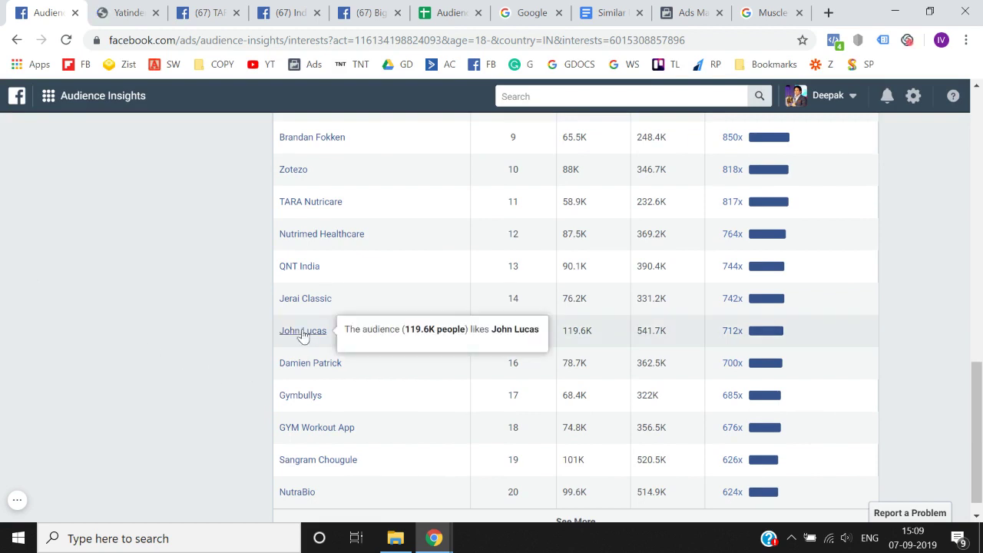
right_click(304, 332)
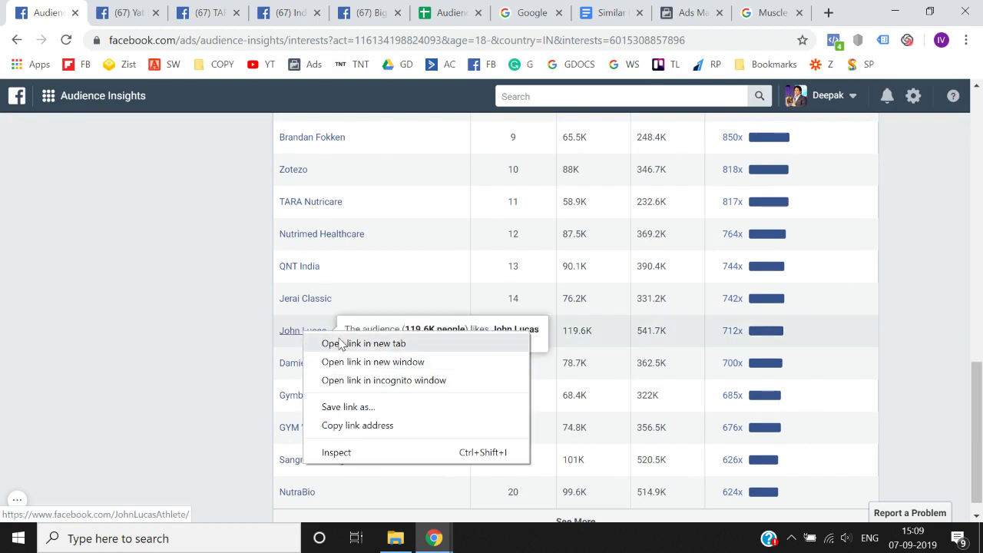
left_click(335, 344)
left_click(201, 8)
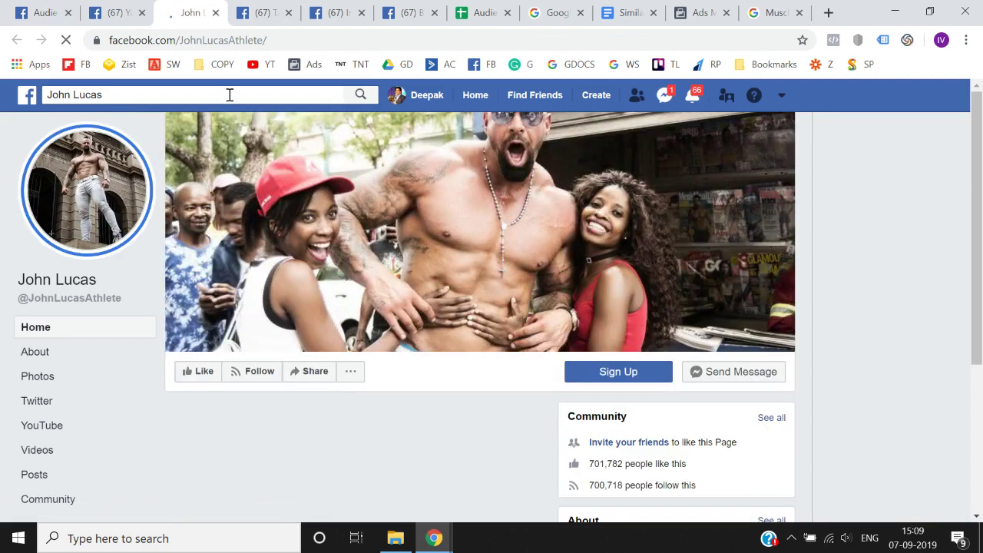
left_click(230, 94)
Search the Audience Insights interests for John Lucas, shorten the search to "John", and clear the interest field
left_click(42, 12)
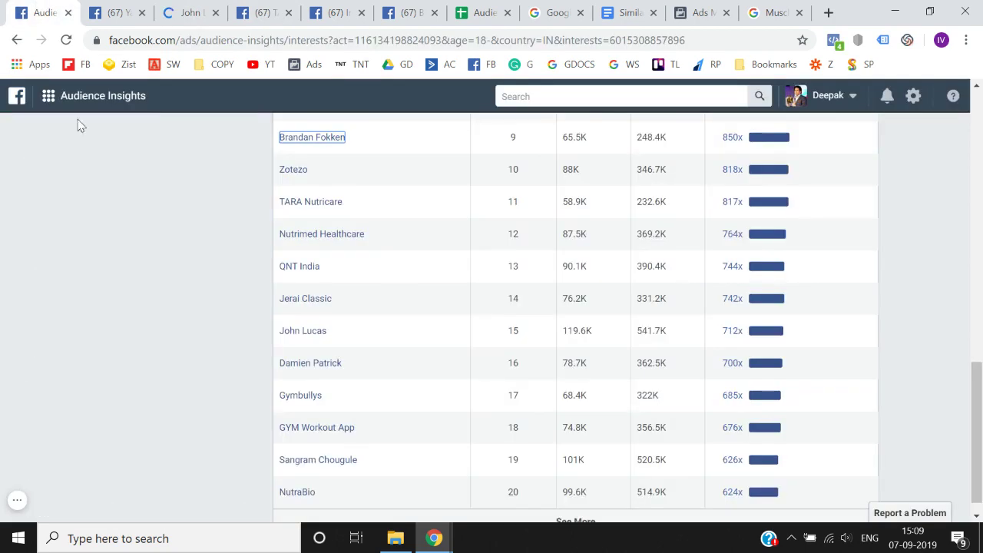
scroll(115, 237, "up", 15)
scroll(123, 254, "down", 2)
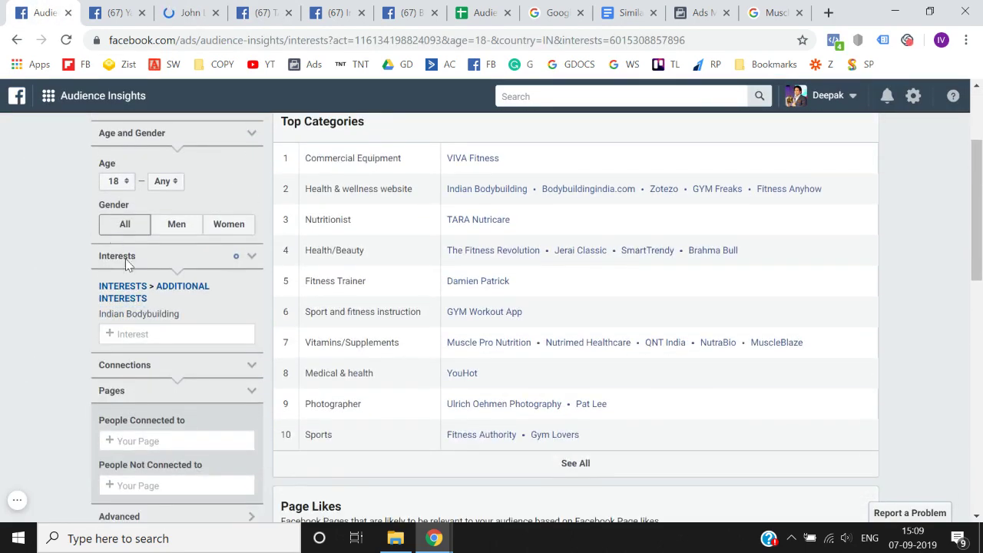
triple_click(143, 331)
left_click(203, 335)
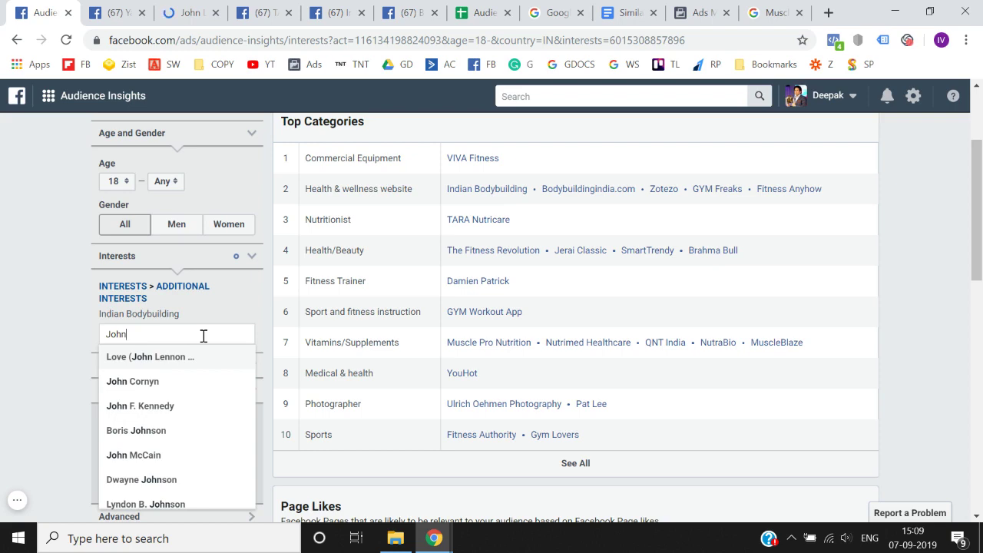
key("BackSpace")
key("BackSpace")
key("BackSpace")
key("BackSpace")
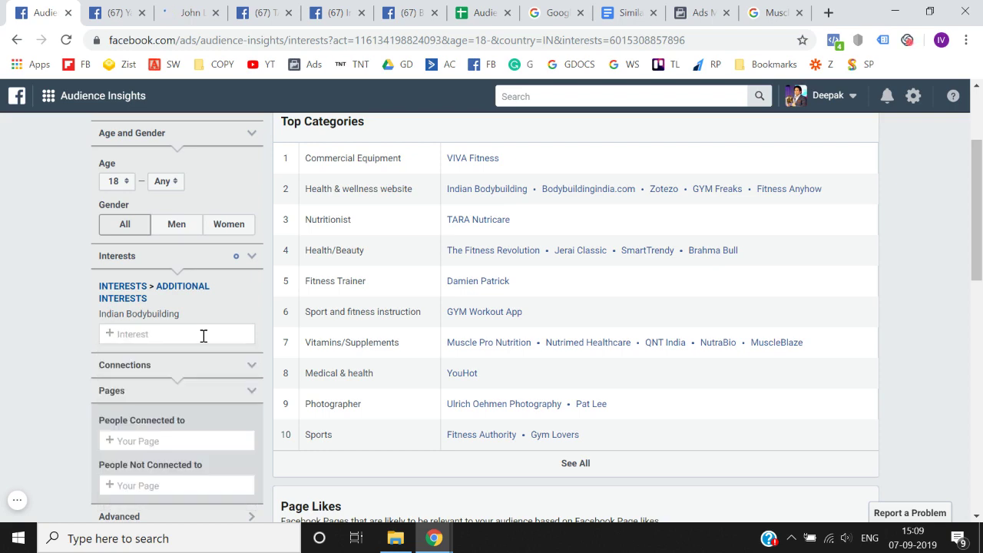
Examine the remaining Page Likes for the Indian Bodybuilding audience and check the Magazines column of the Audience Research sheet
scroll(19, 369, "down", 7)
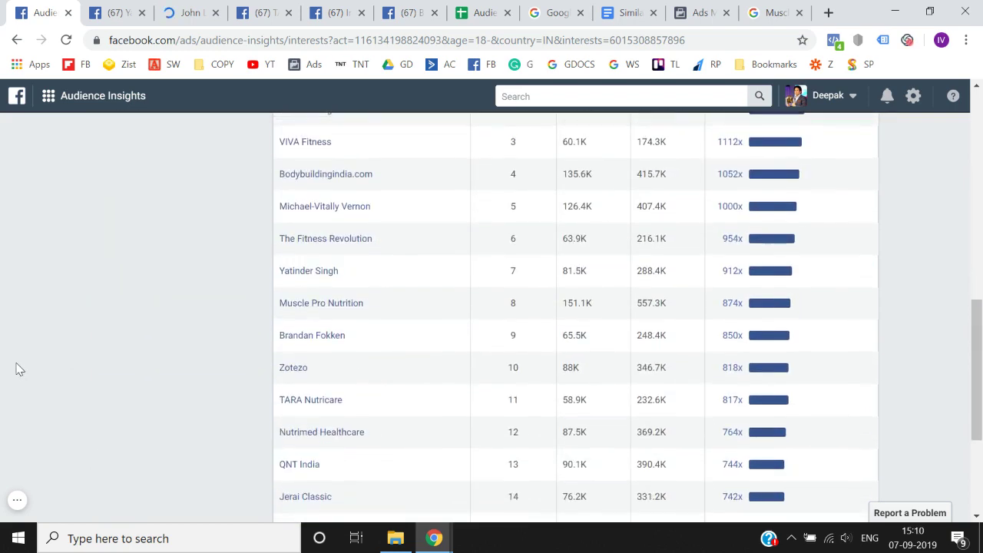
scroll(20, 369, "down", 2)
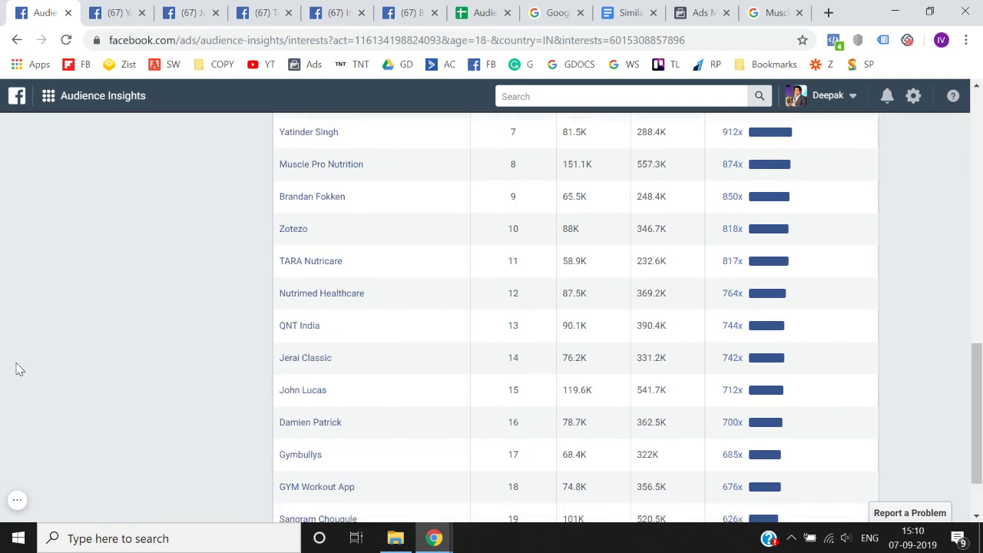
scroll(20, 369, "down", 2)
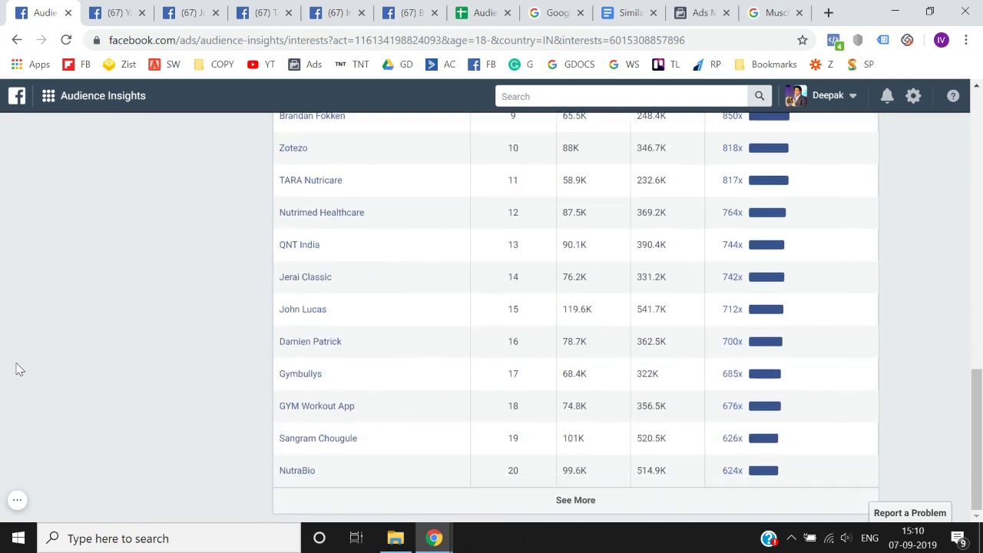
scroll(20, 369, "up", 10)
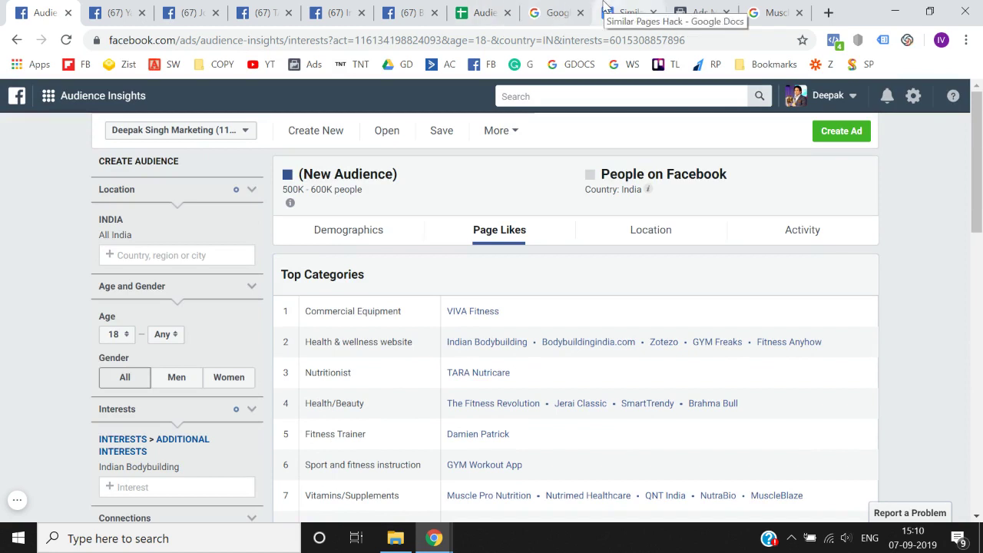
left_click(492, 9)
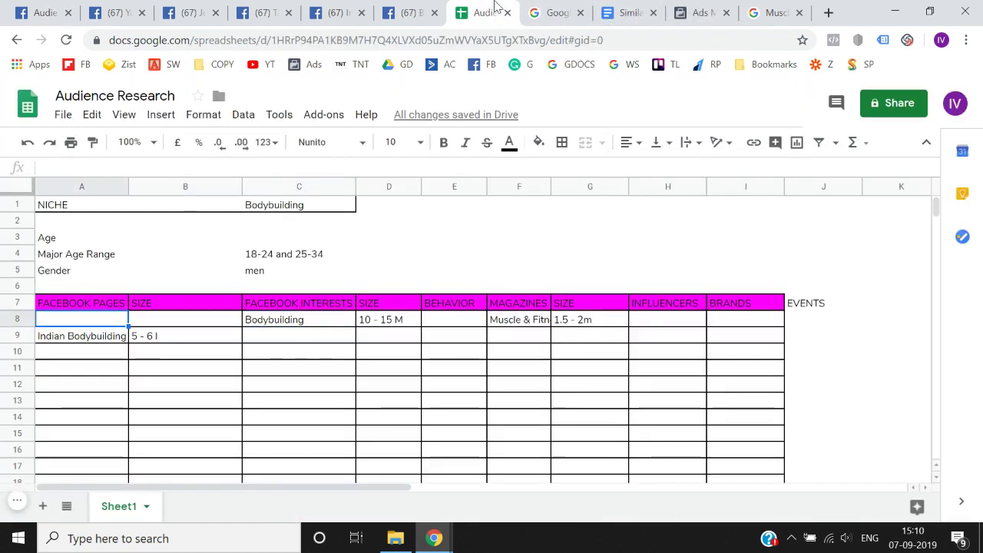
key("Right")
key("Right")
key("Right")
key("Right")
key("Right")
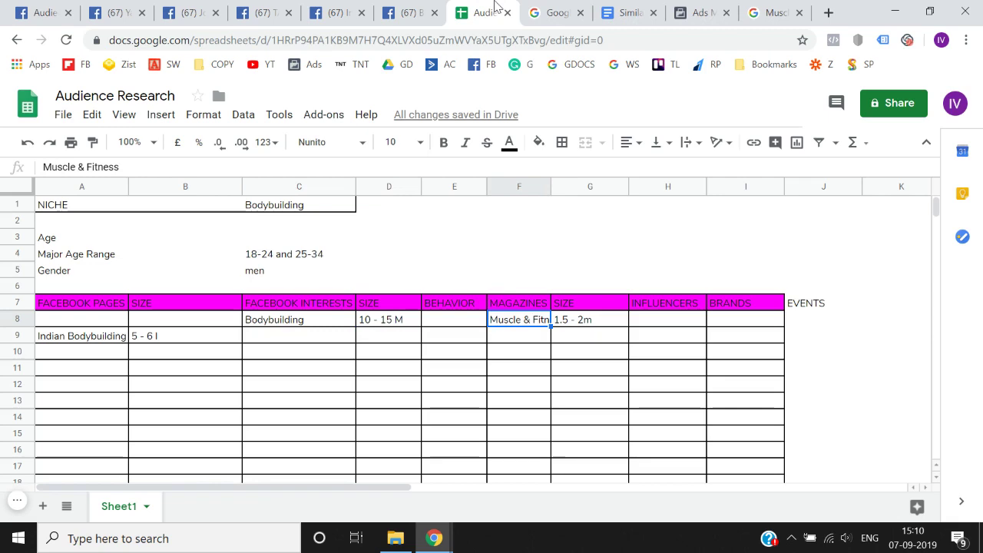
Open Flex from the exercise and fitness magazines in the Google results and copy its name
left_click(772, 12)
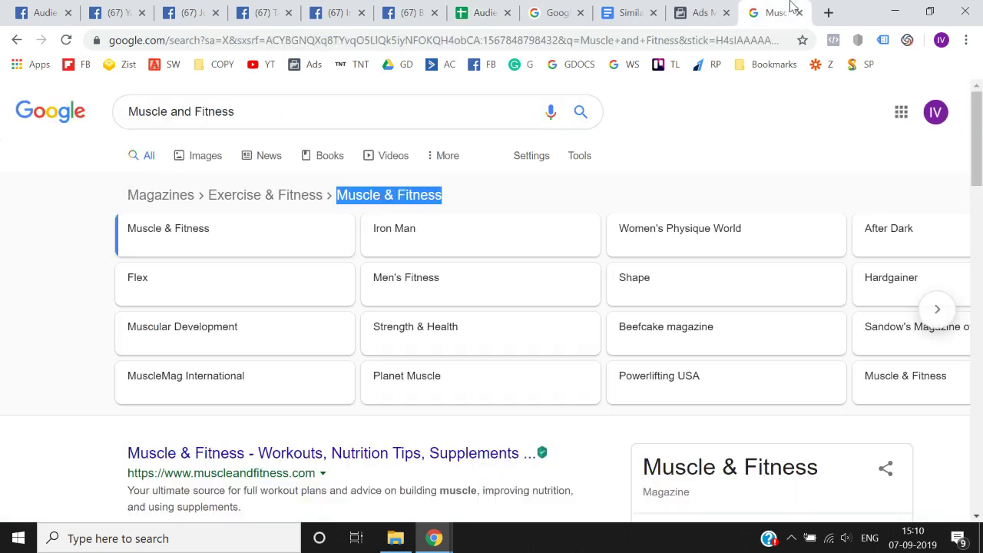
left_click(221, 296)
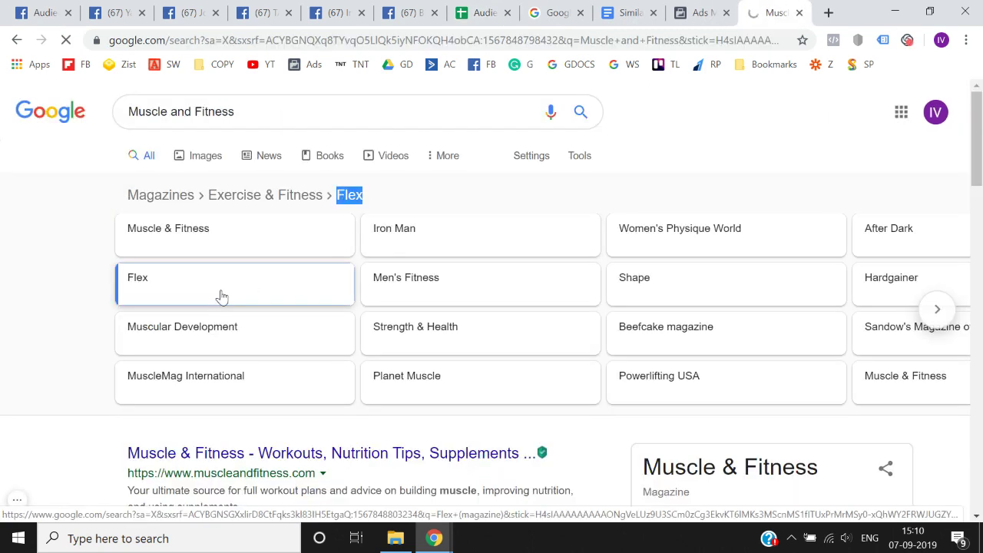
left_click_drag(374, 201, 336, 201)
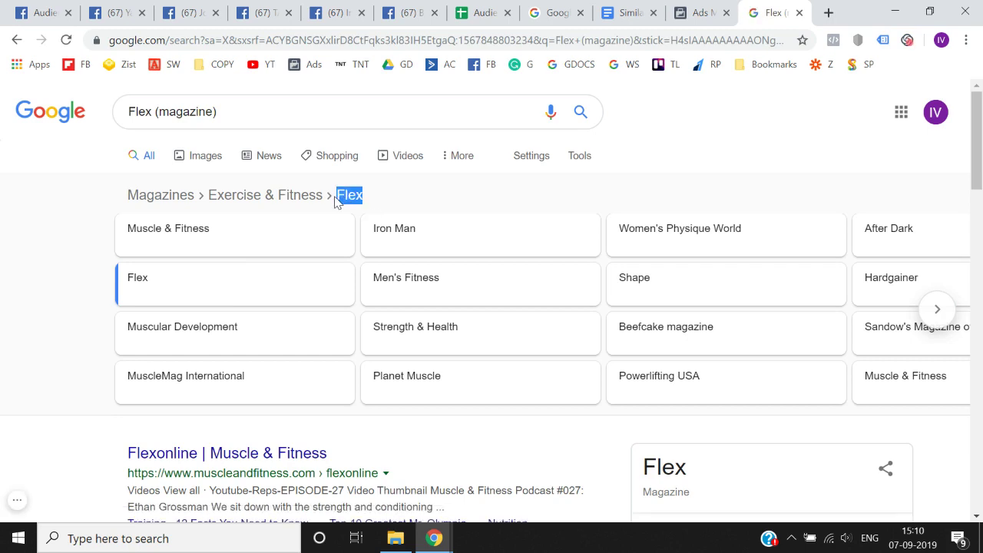
Return to Audience Insights and close the five Facebook page tabs that were already checked
left_click(93, 8)
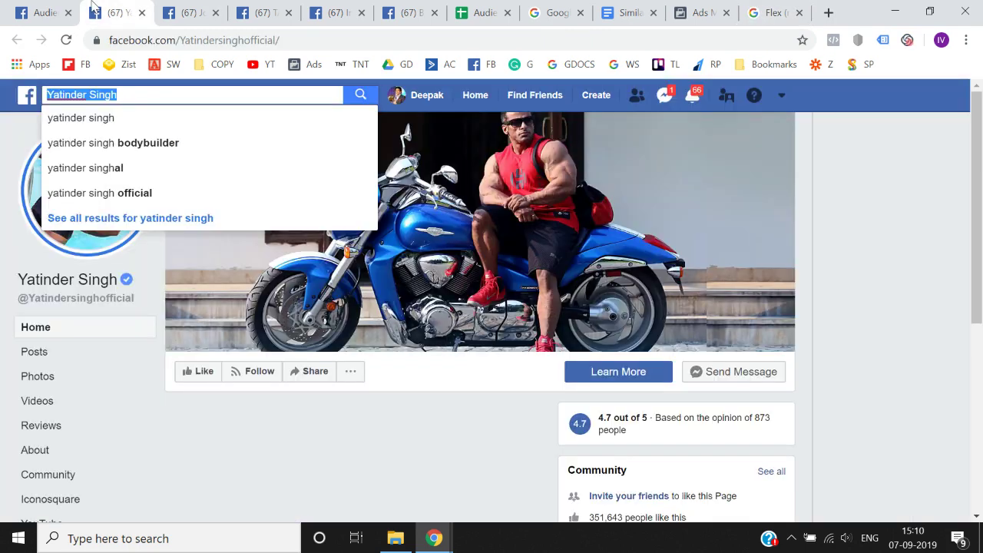
left_click(71, 6)
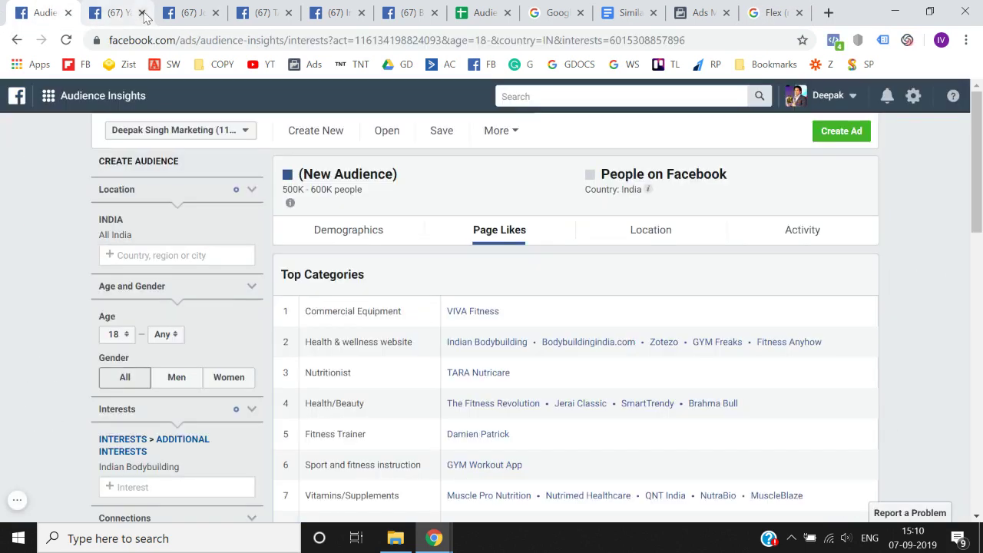
left_click(143, 13)
left_click(142, 13)
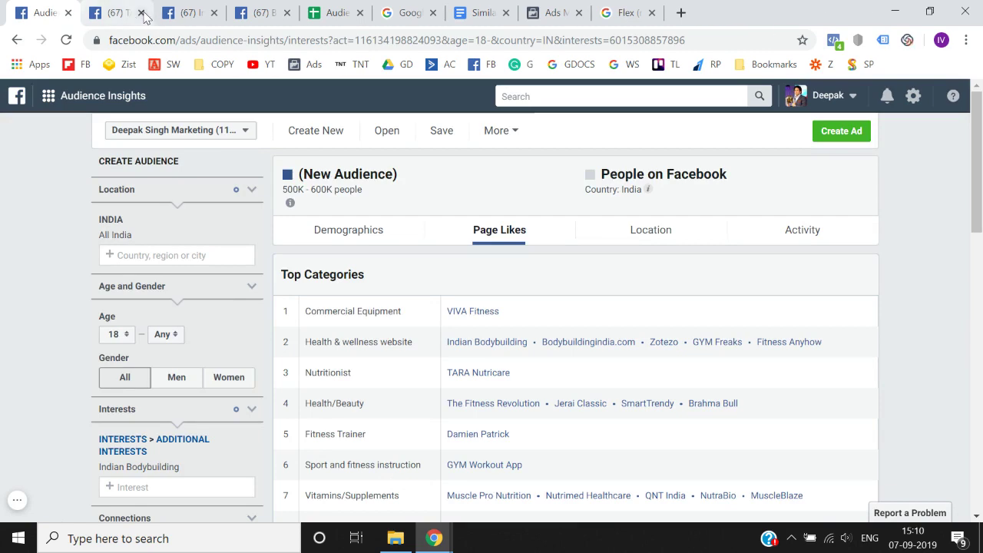
left_click(142, 14)
left_click(143, 13)
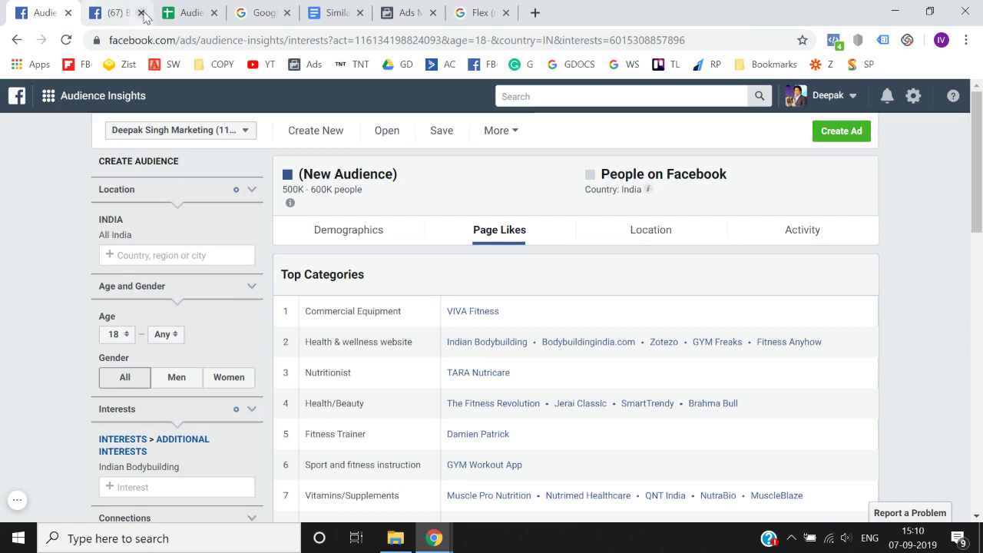
left_click(143, 13)
Replace the Indian Bodybuilding interest with Flex (magazine) in the Audience Insights filters
scroll(114, 414, "down", 3)
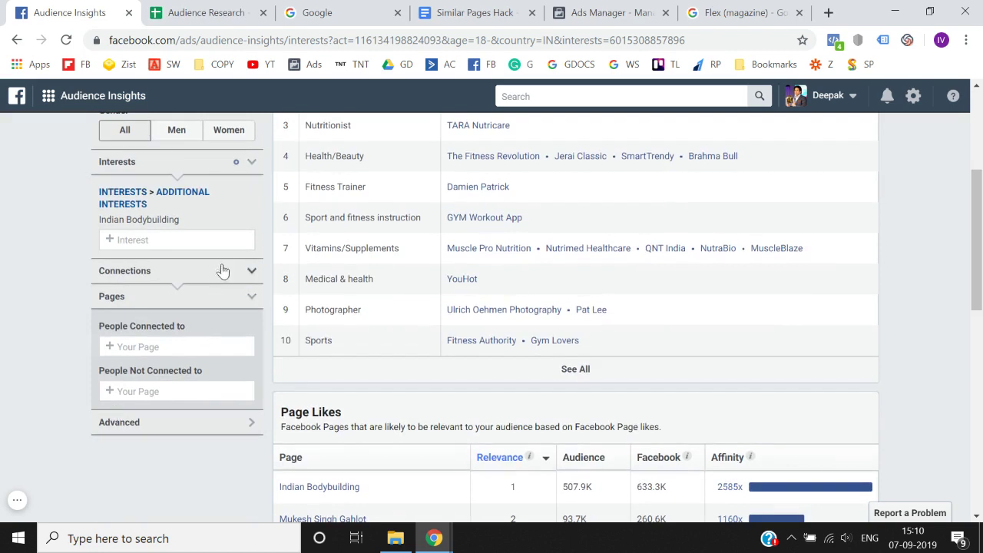
left_click(253, 221)
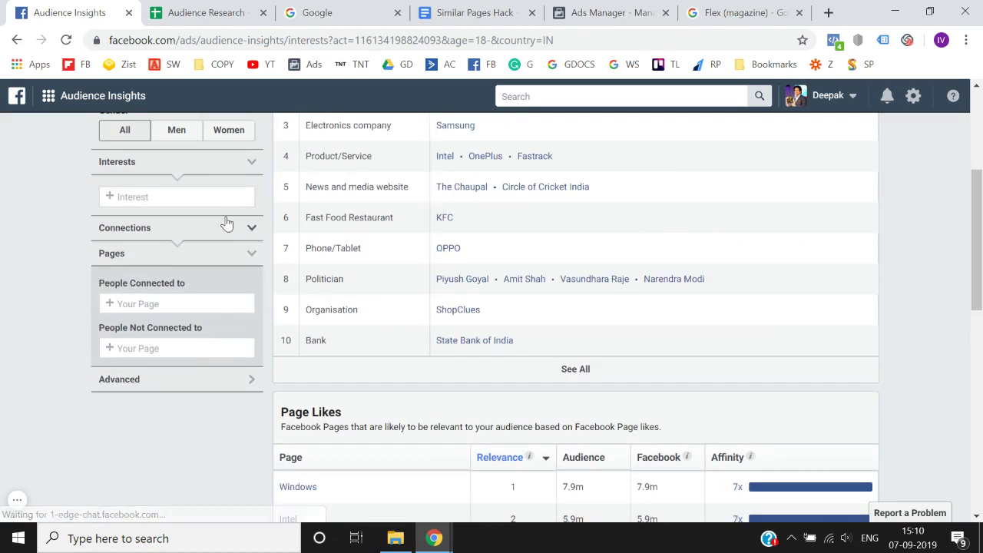
left_click(192, 195)
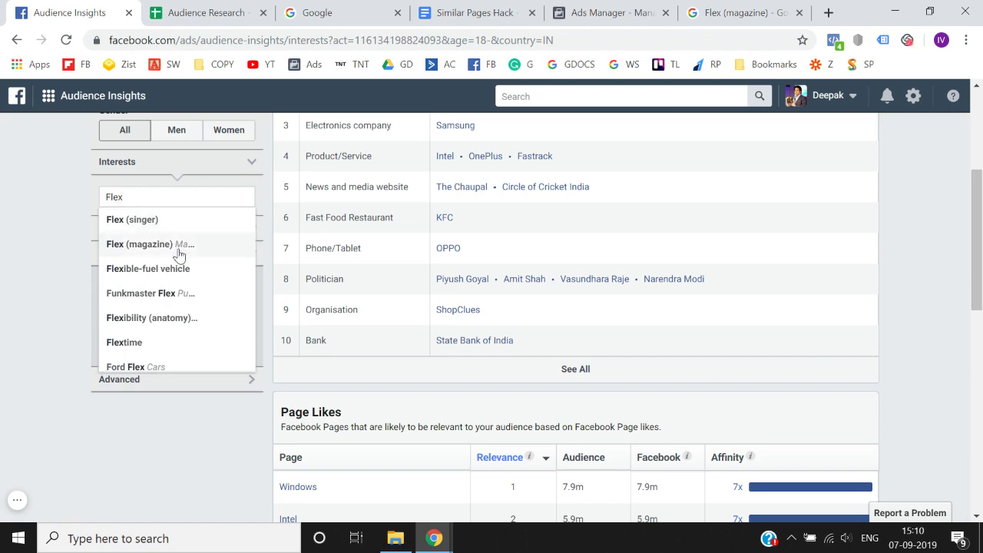
right_click(179, 254)
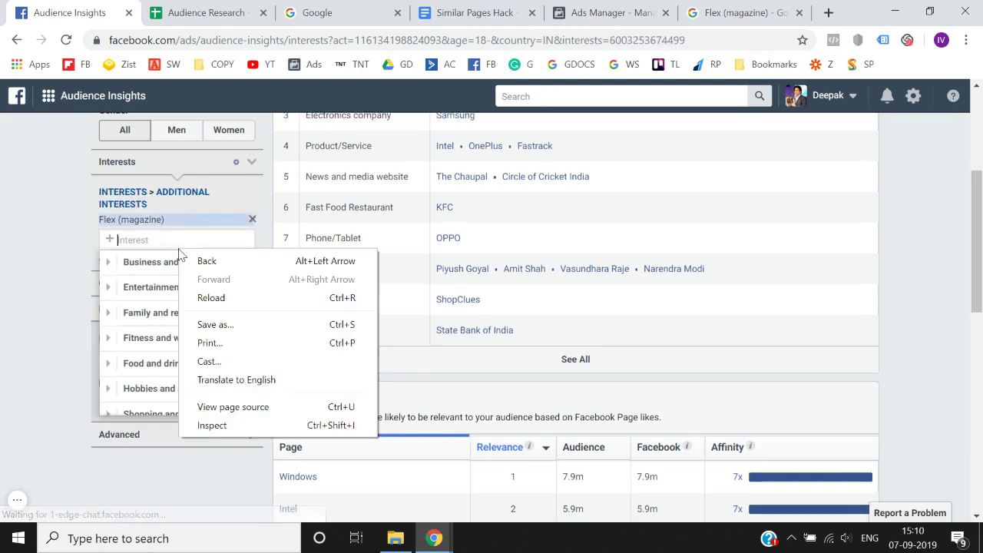
left_click(1, 293)
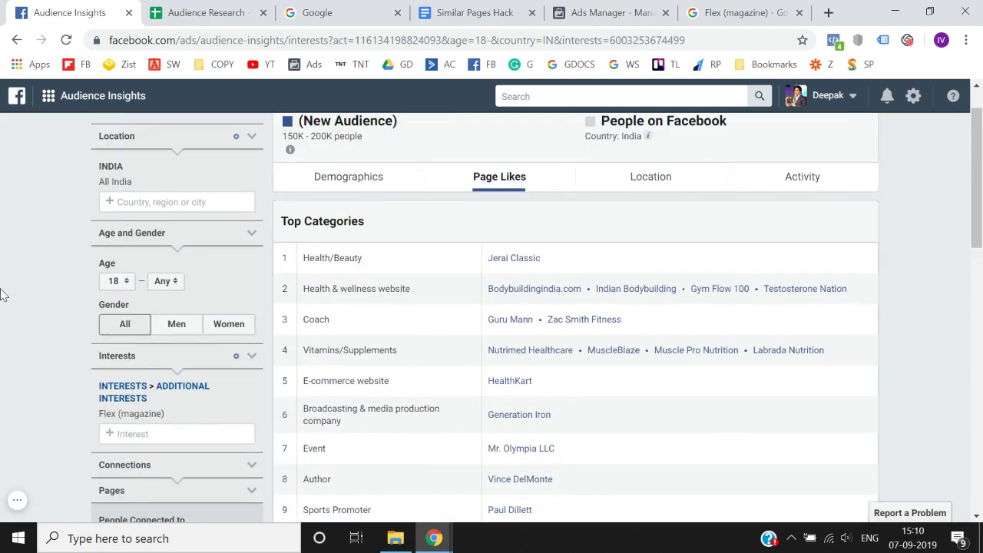
Copy the interest name Flex (magazine) into cell F9 under Magazines in the Audience Research sheet
scroll(15, 299, "down", 2)
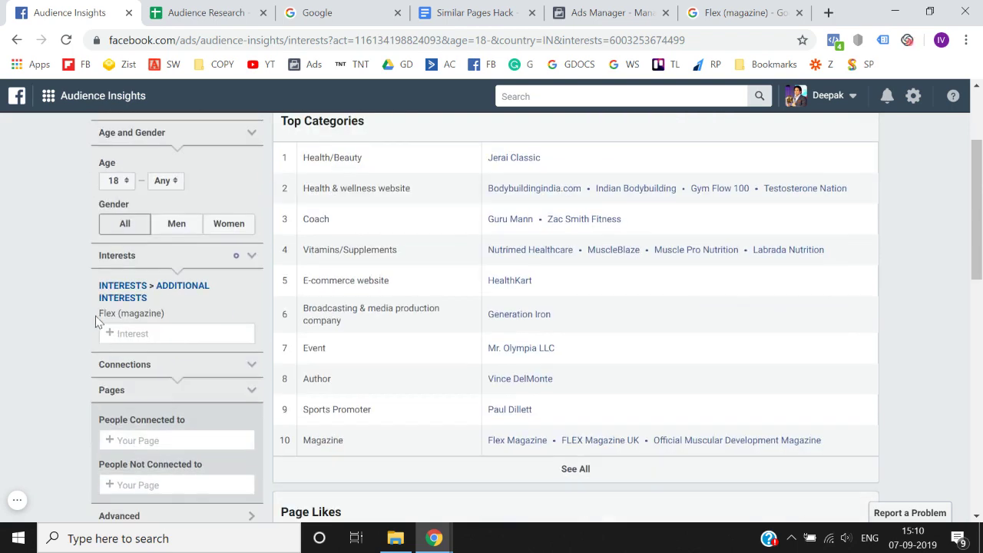
left_click_drag(102, 319, 163, 321)
key("ctrl+c")
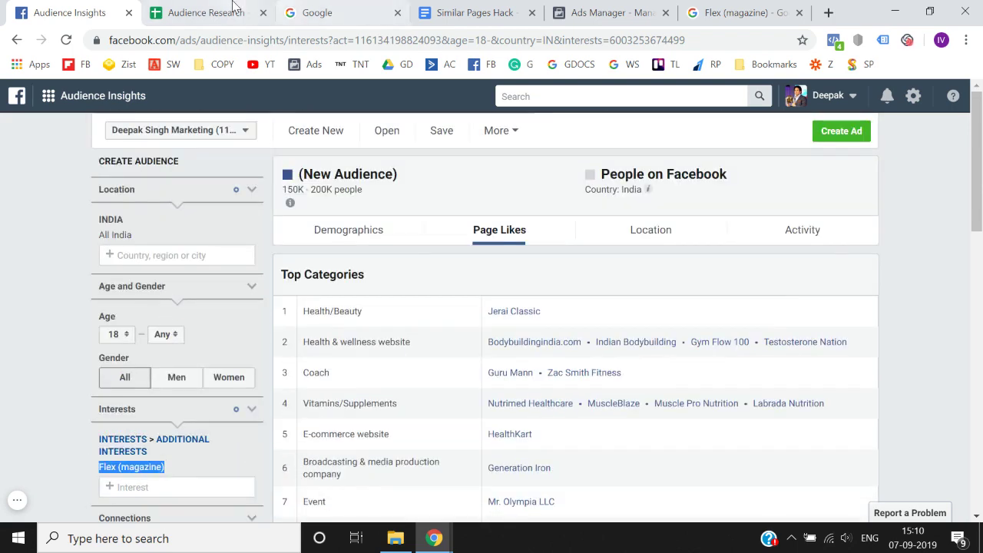
left_click(230, 12)
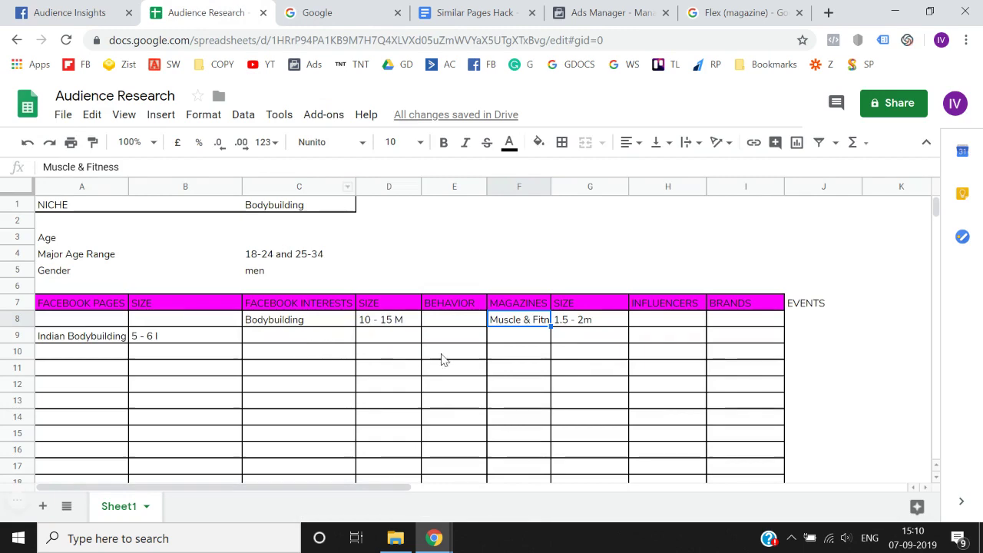
left_click(502, 342)
key("ctrl+v")
key("Return")
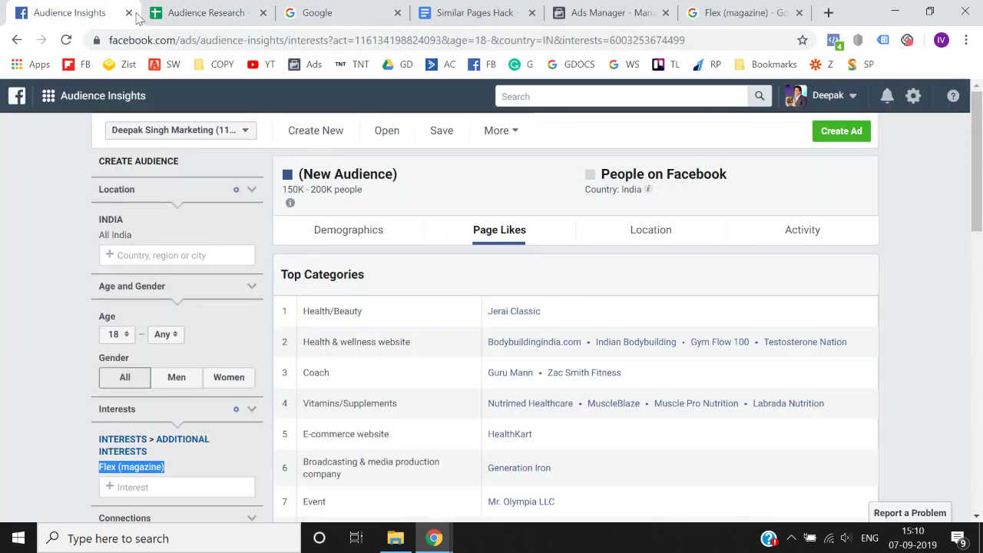
Copy the Flex (magazine) audience size, 150K - 200K people, into cell G9 of the Audience Research sheet
left_click(123, 13)
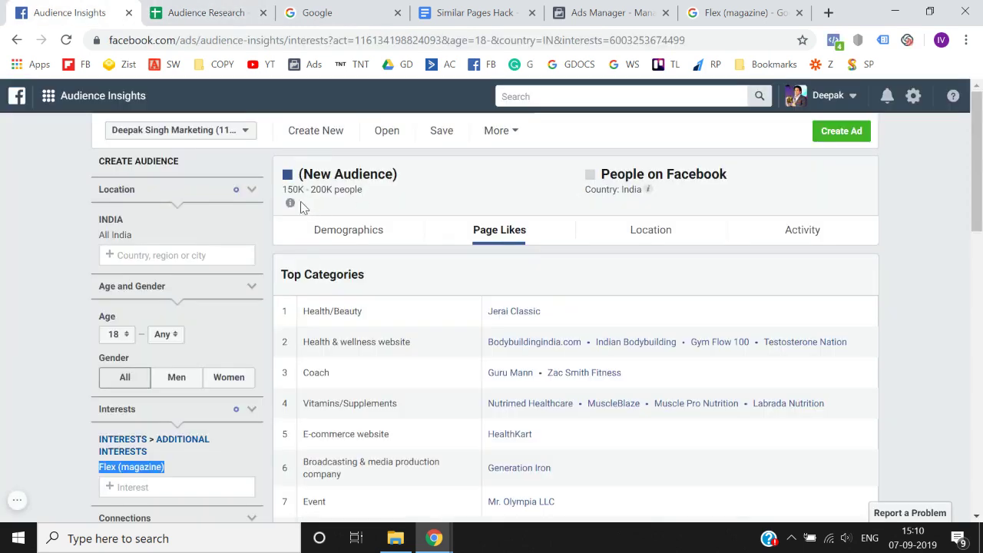
left_click_drag(284, 189, 375, 198)
key("ctrl+c")
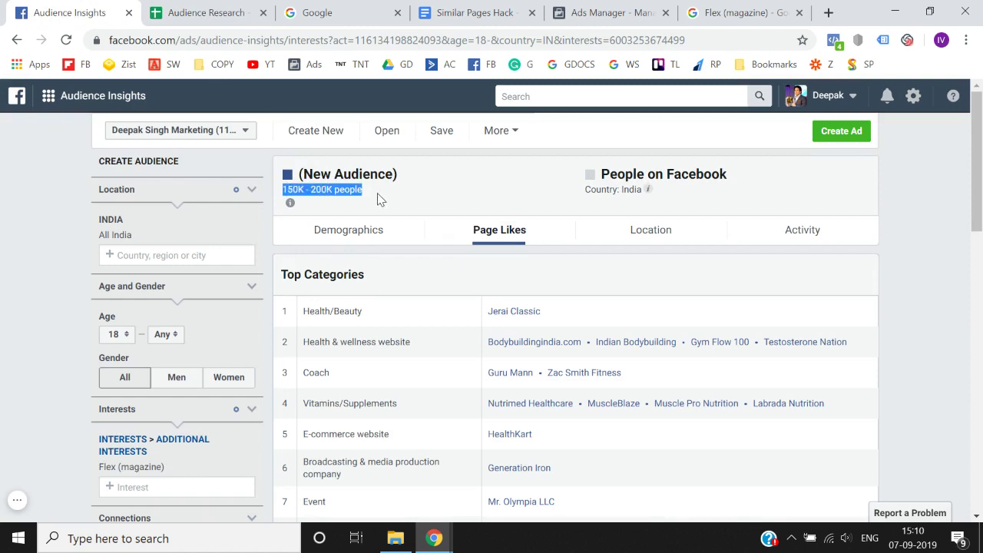
left_click(231, 12)
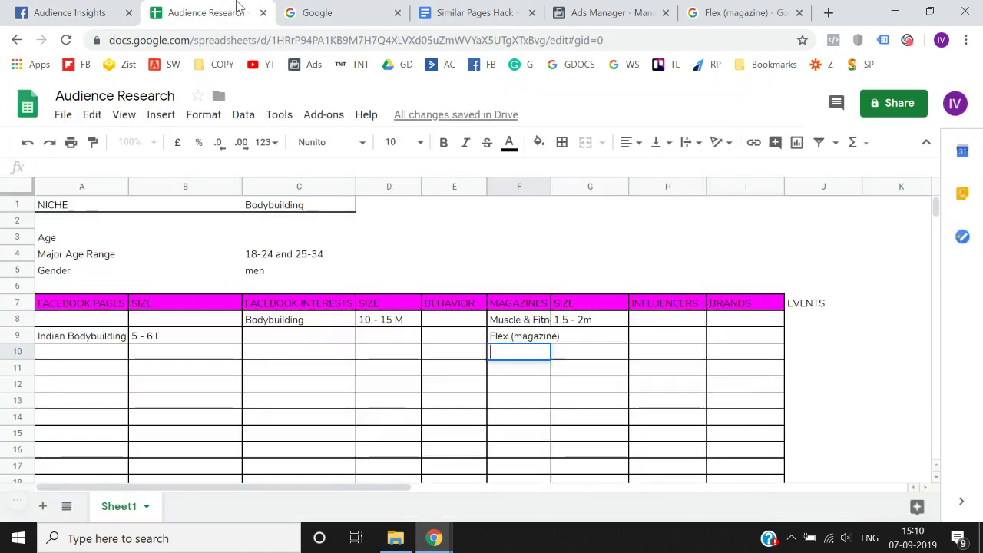
key("Up")
key("Right")
key("ctrl+v")
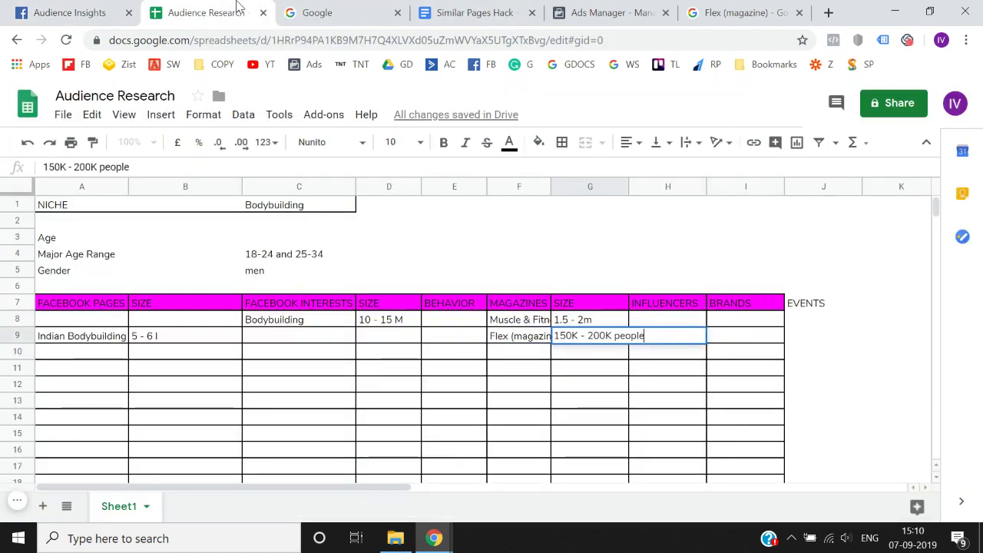
key("Return")
Open the Gym Flow 100 page from the Health & wellness website category in a new tab and copy its name
left_click(69, 13)
scroll(470, 255, "down", 1)
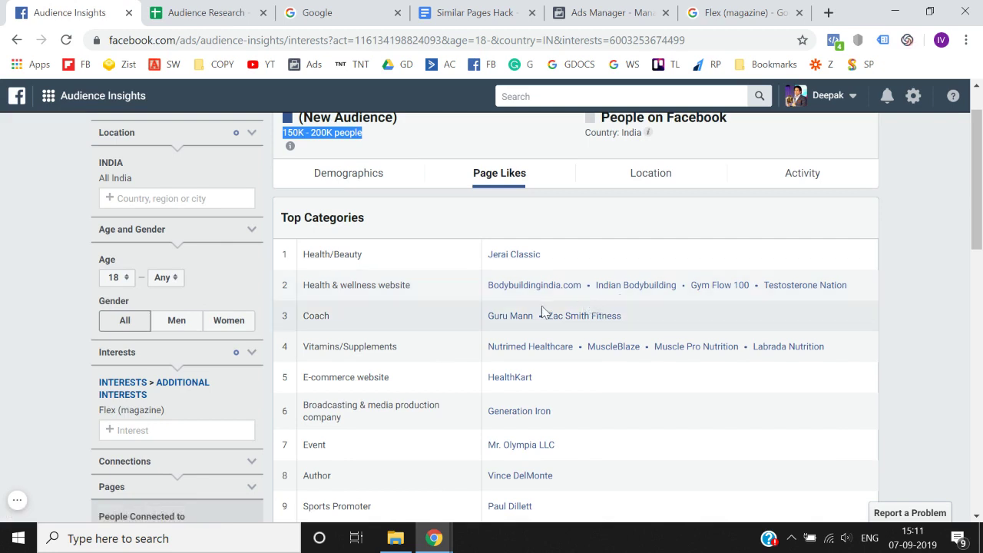
right_click(717, 288)
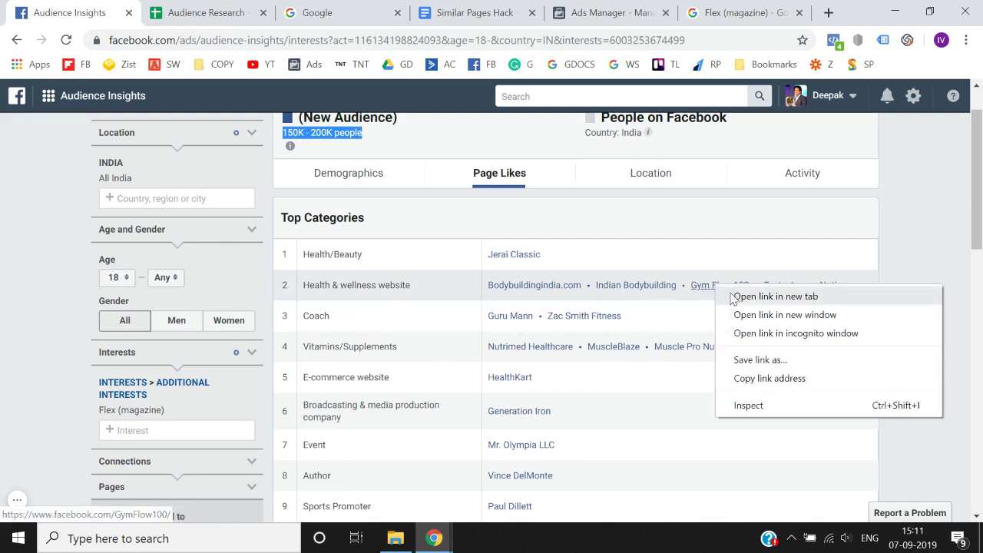
left_click(776, 296)
left_click(181, 12)
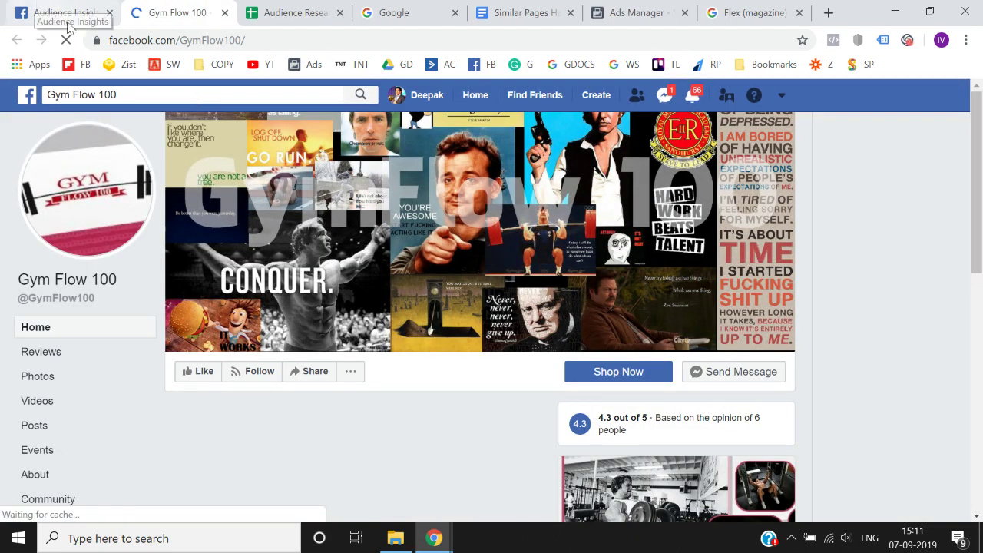
left_click(132, 95)
key("ctrl+c")
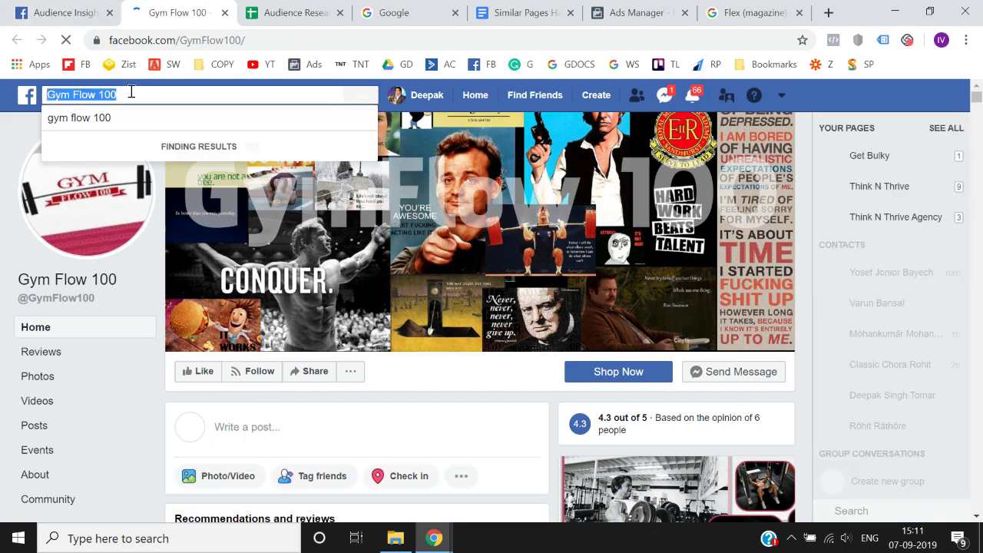
Search the Audience Insights interests for Gym Flow 100 and use it in place of Flex (magazine)
left_click(55, 8)
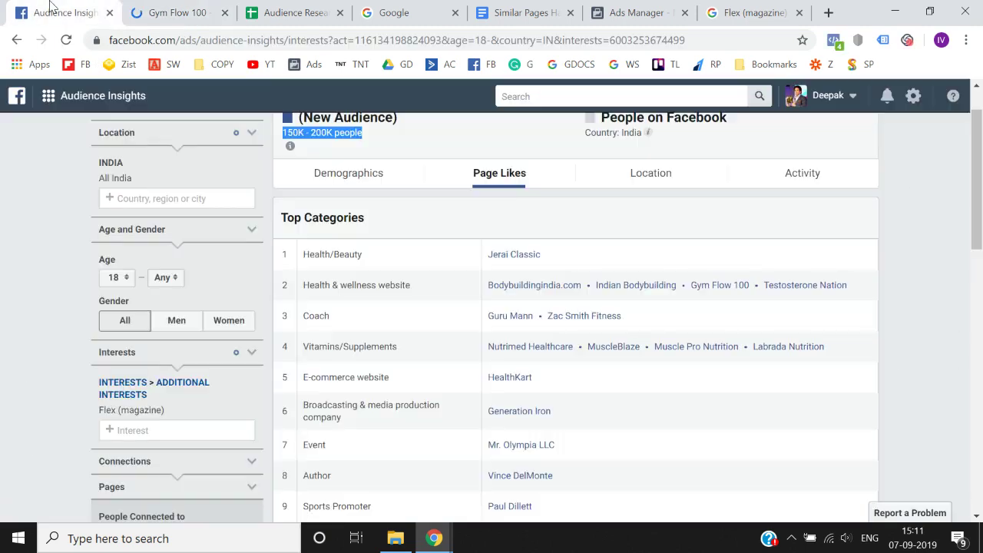
scroll(29, 356, "down", 3)
left_click(183, 228)
key("ctrl+v")
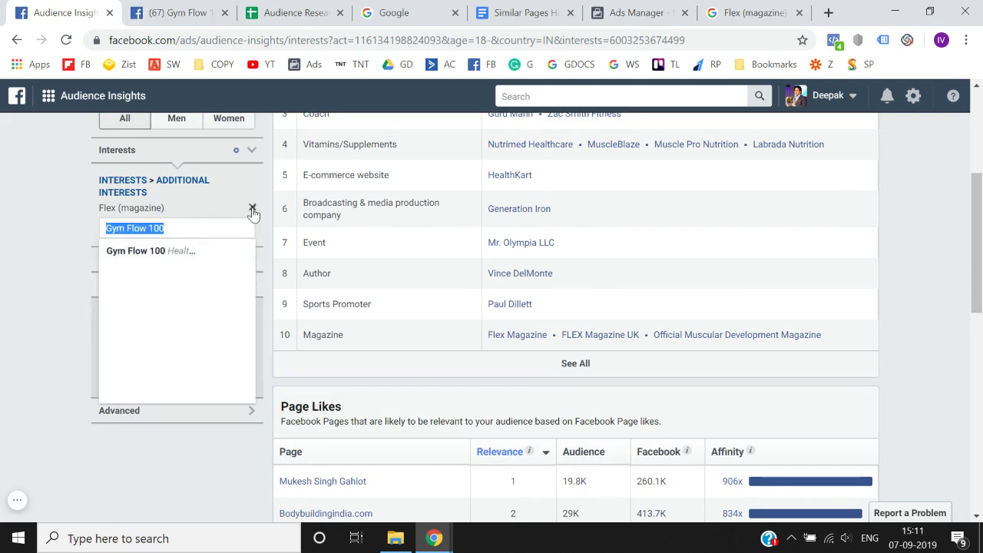
left_click(253, 209)
left_click(194, 207)
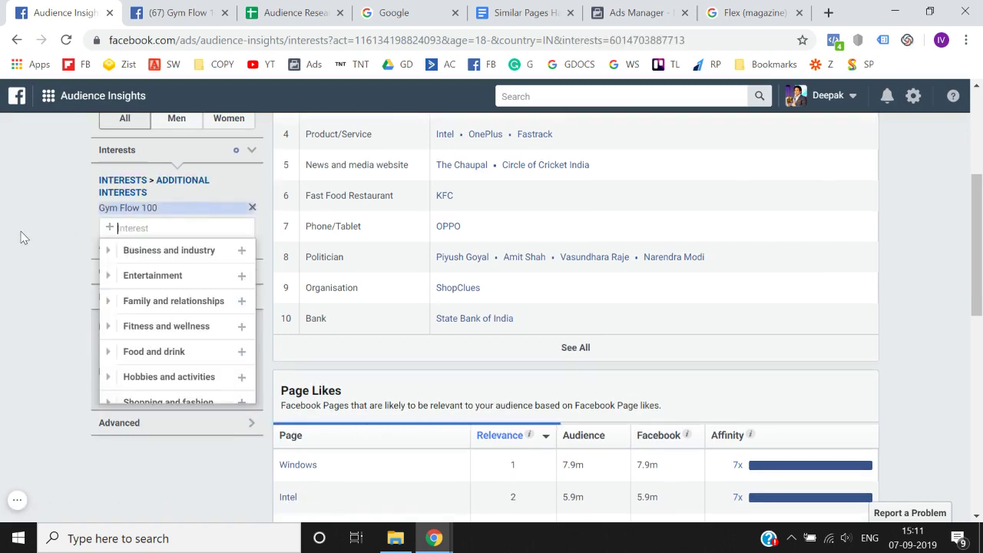
Copy the Gym Flow 100 audience size, 150K - 200K people, into cell B10 of the Audience Research sheet
scroll(23, 238, "up", 4)
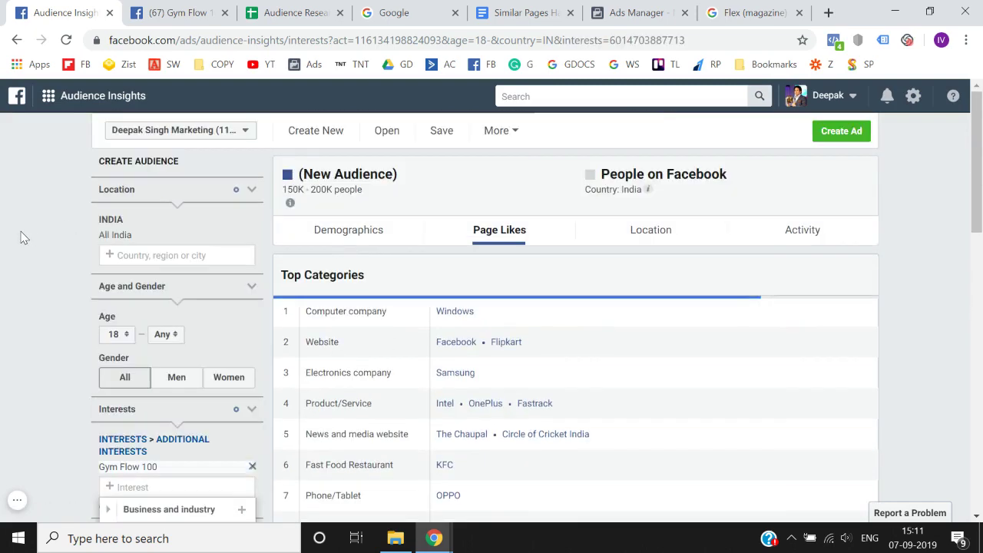
triple_click(307, 189)
key("ctrl+c")
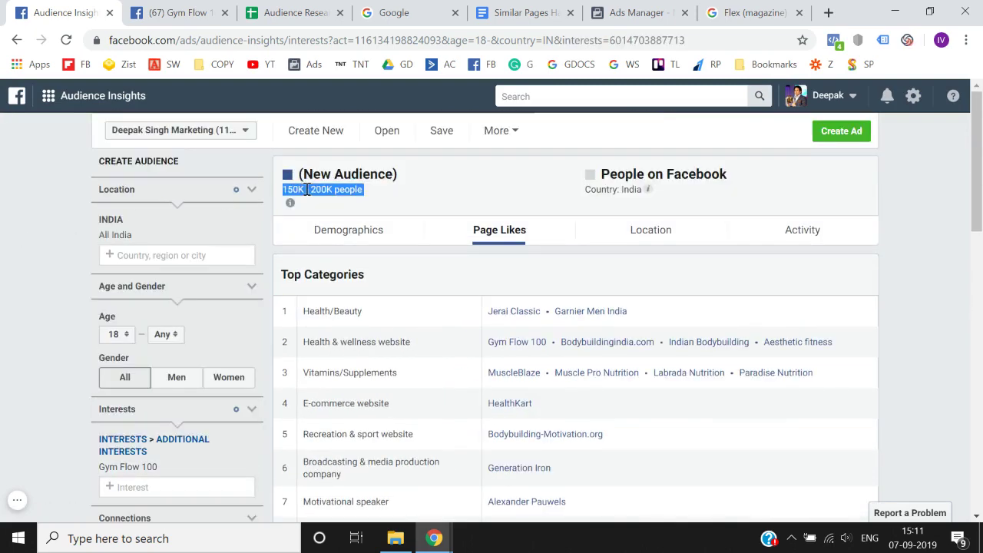
left_click(328, 9)
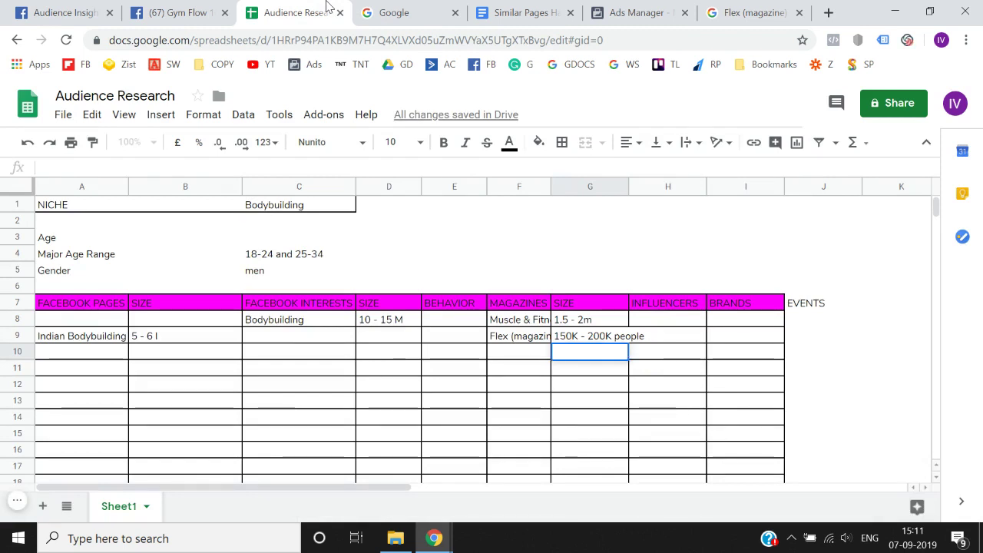
key("Left")
key("Left")
key("Left")
key("Left")
key("Left")
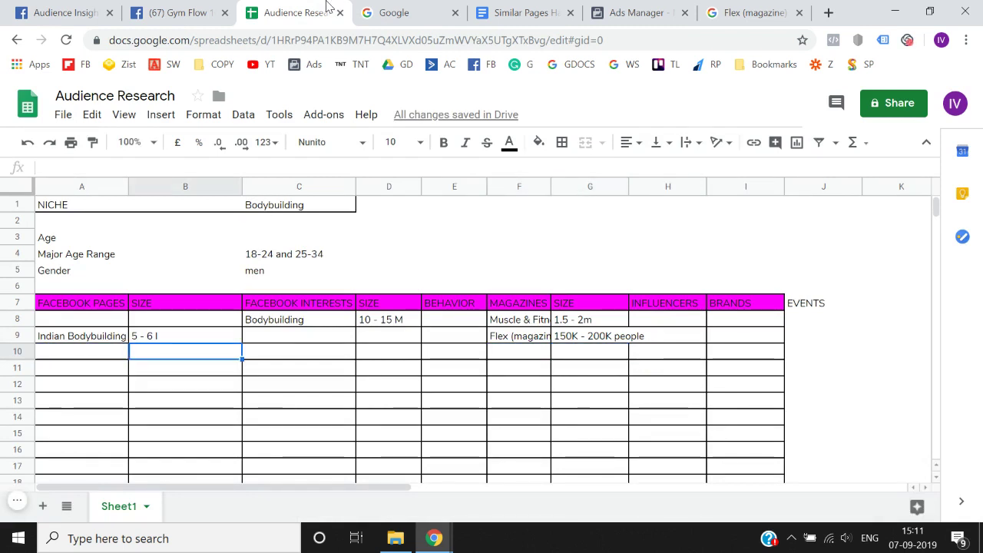
key("Escape")
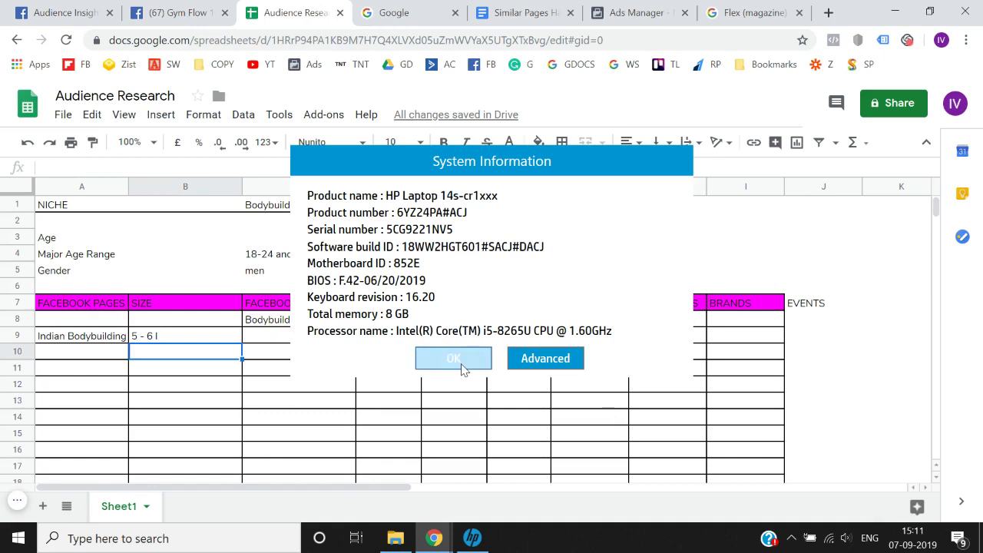
left_click(461, 359)
key("ctrl+v")
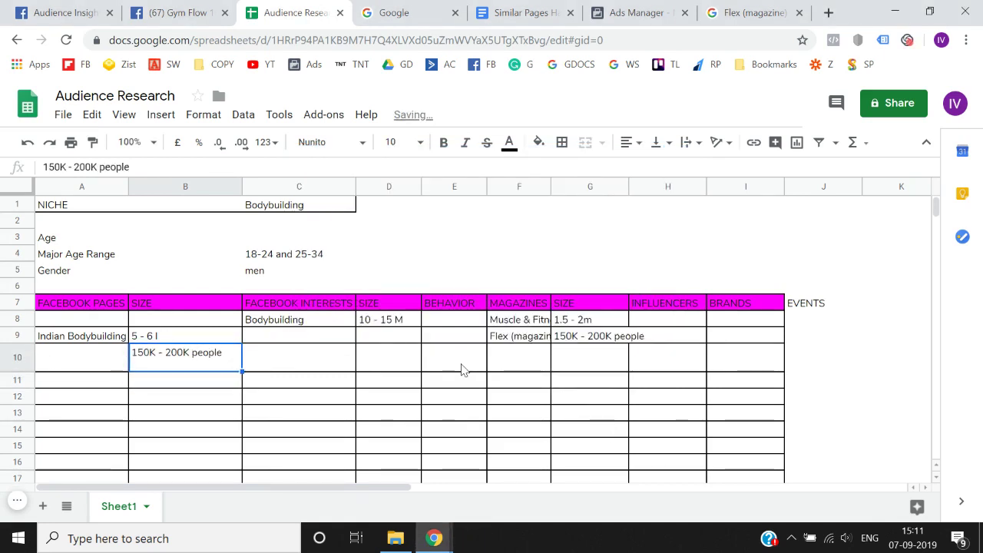
Copy the interest name Gym Flow 100 from Audience Insights into cell A10 under Facebook Pages in the Audience Research sheet
left_click(66, 13)
scroll(153, 309, "down", 2)
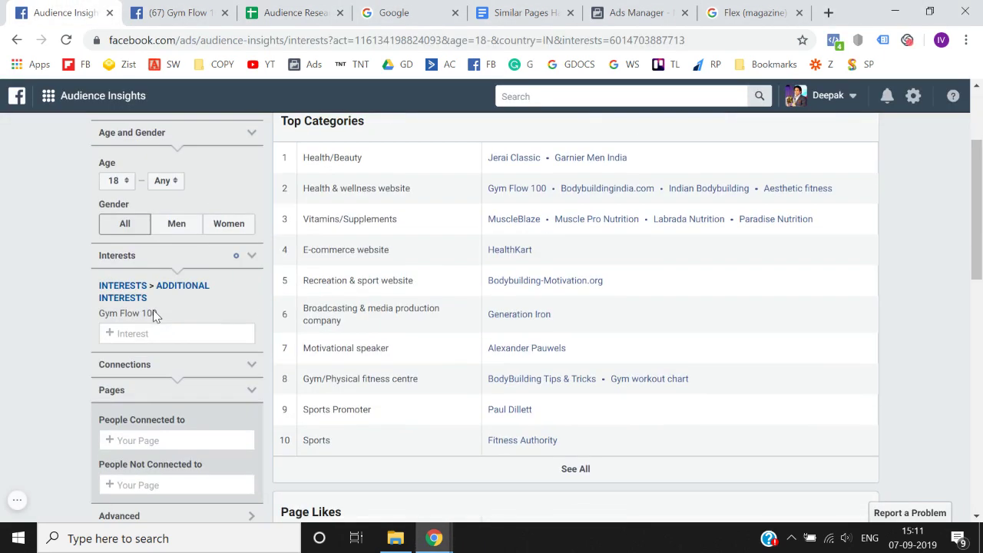
triple_click(139, 315)
key("ctrl+c")
left_click(296, 13)
key("ctrl+v")
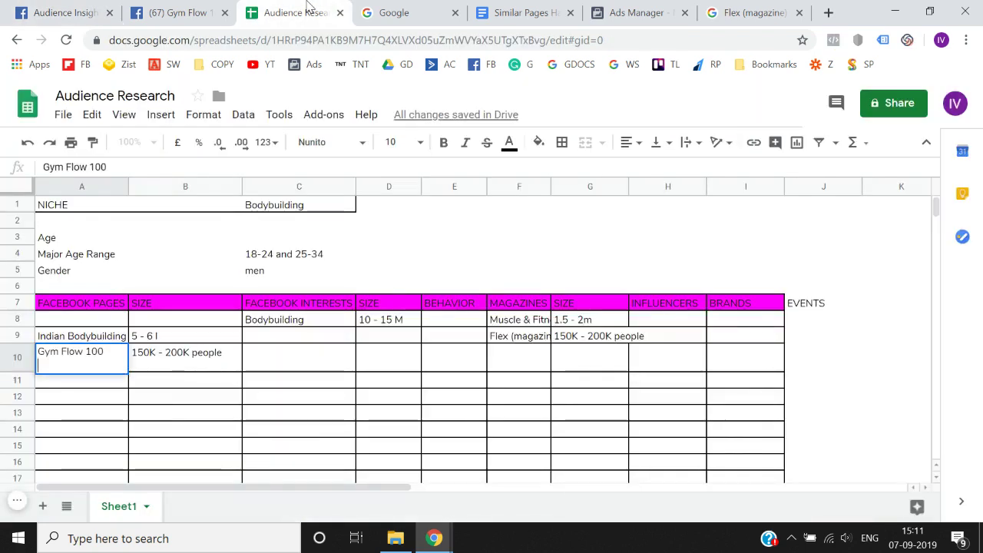
key("Return")
Copy the magazine name Flex (magazine) from cell F9 of the Audience Research sheet
key("Up")
key("Right")
key("Right")
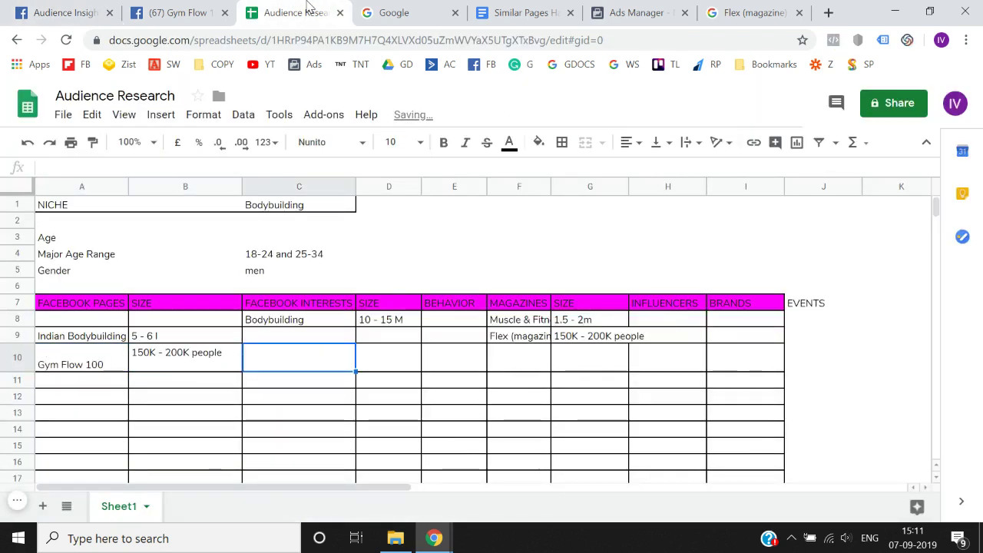
key("Up")
key("Up")
key("Right")
key("Right")
key("Right")
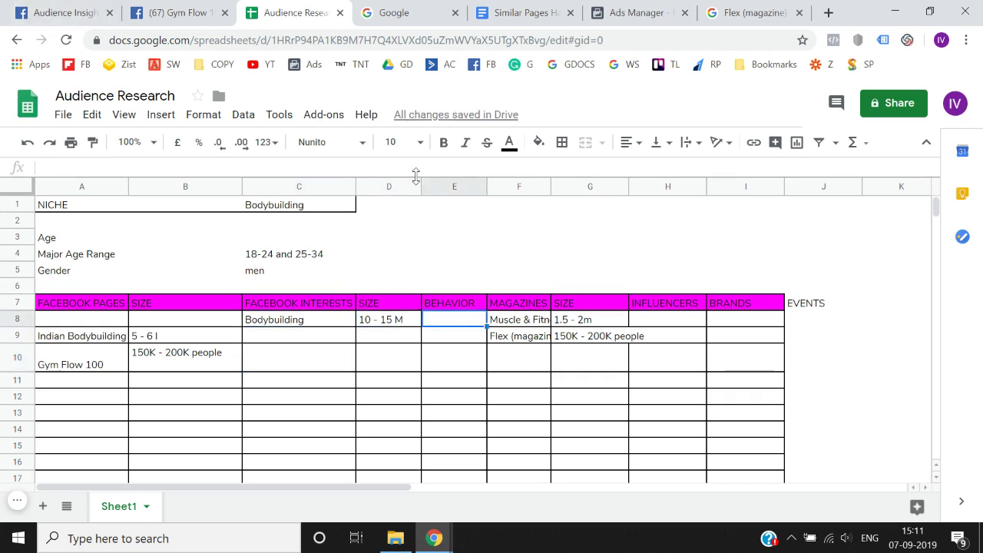
key("Down")
key("ctrl+c")
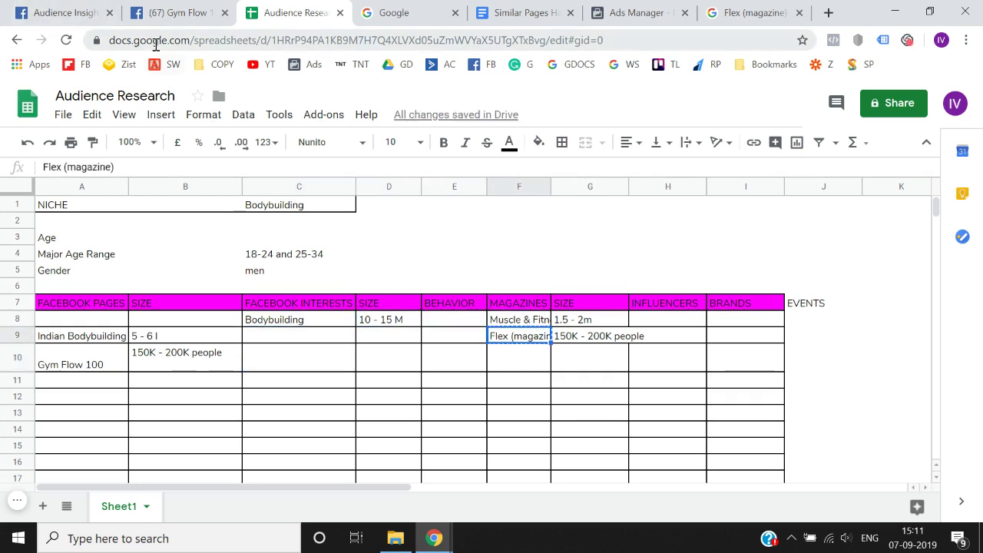
Replace the Gym Flow 100 interest in Audience Insights with Flex (magazine)
left_click(66, 12)
left_click(253, 317)
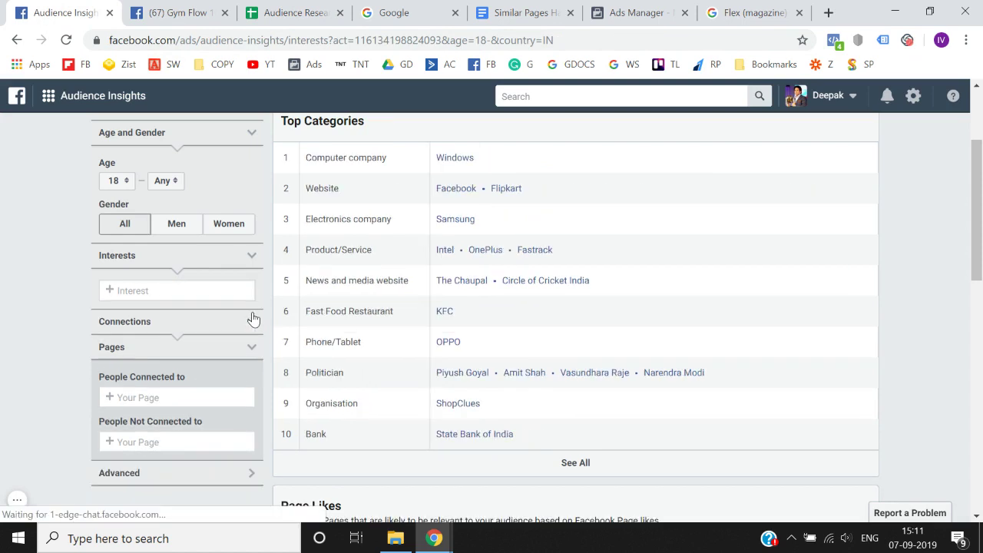
left_click(210, 289)
key("ctrl+v")
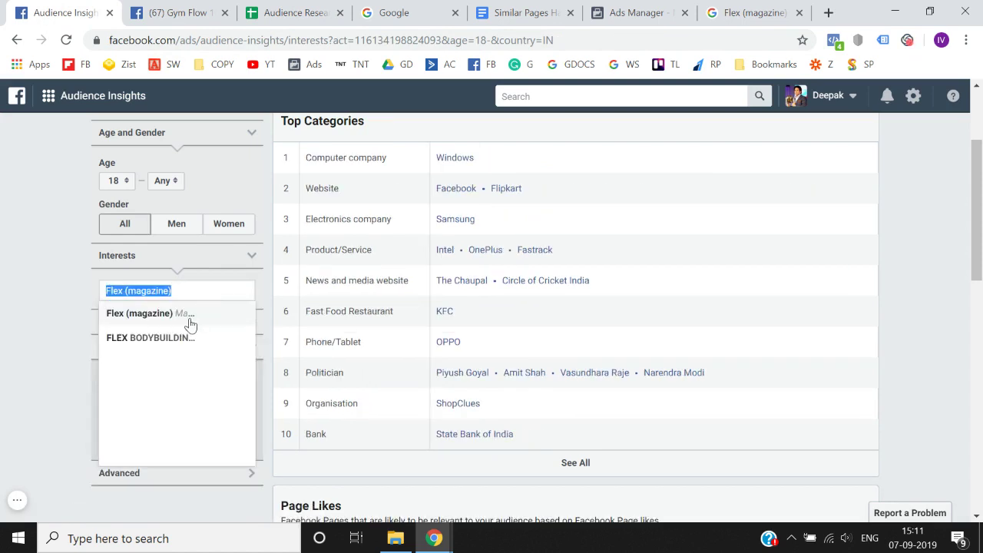
left_click(190, 315)
left_click(23, 318)
scroll(22, 318, "up", 2)
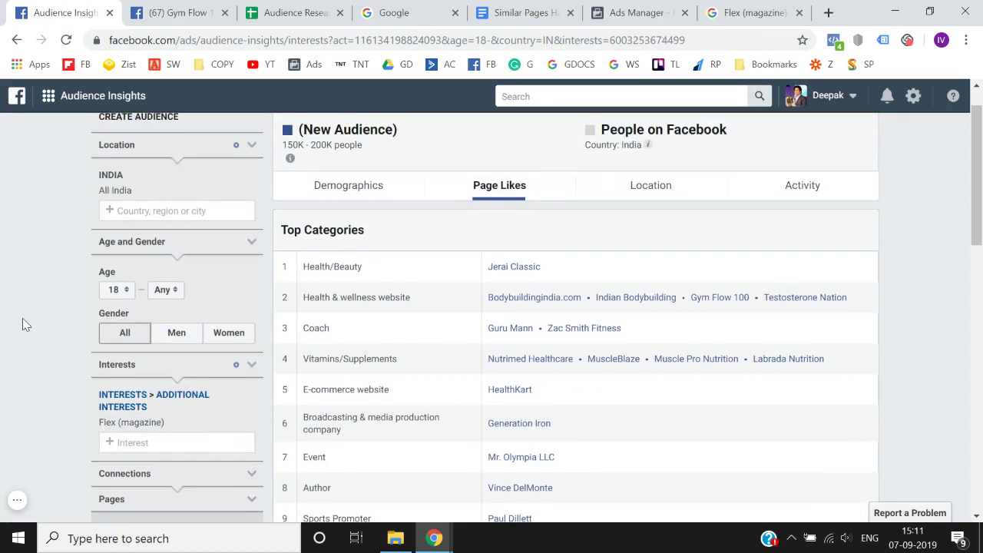
Open the MuscleBlaze page from the Vitamins/Supplements category in a new tab and copy its name
scroll(22, 318, "down", 1)
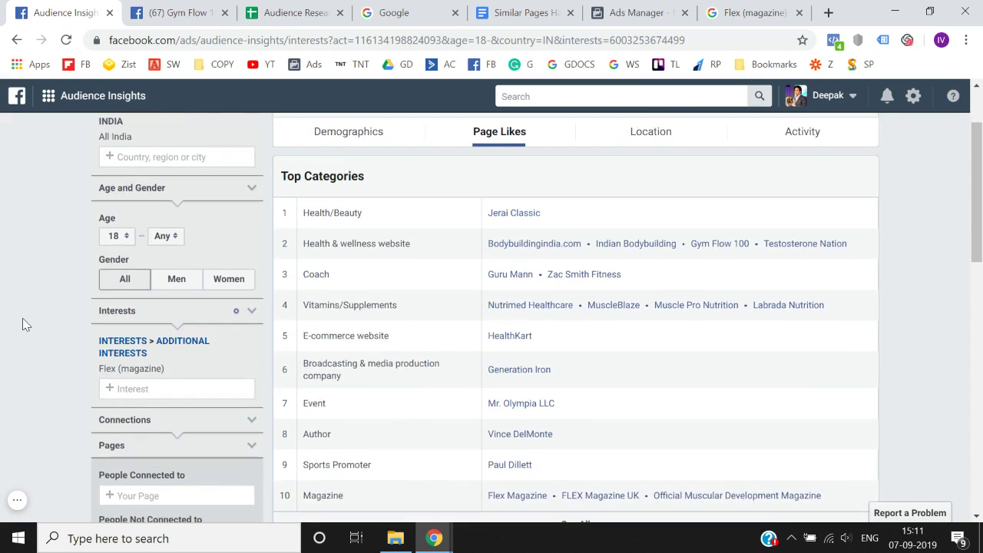
scroll(42, 343, "down", 1)
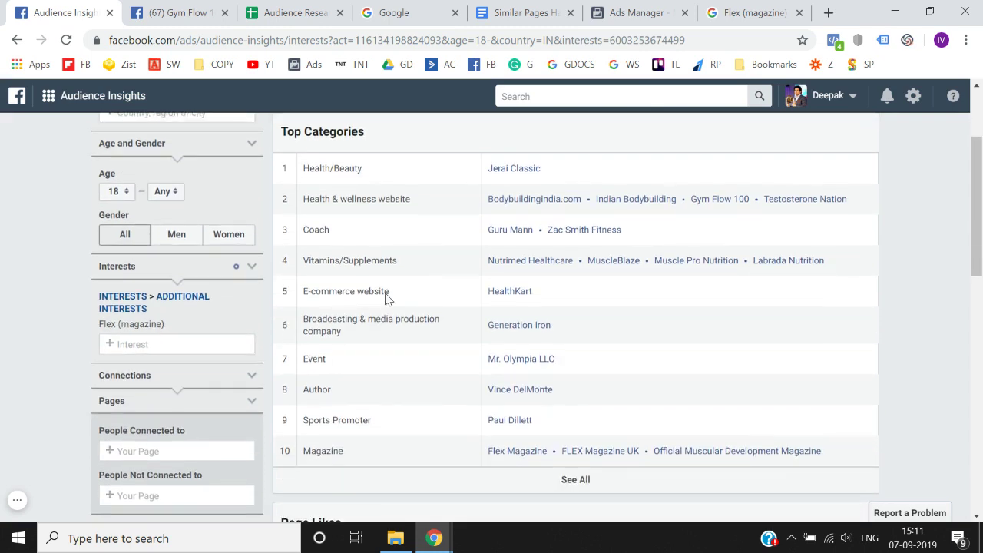
right_click(626, 265)
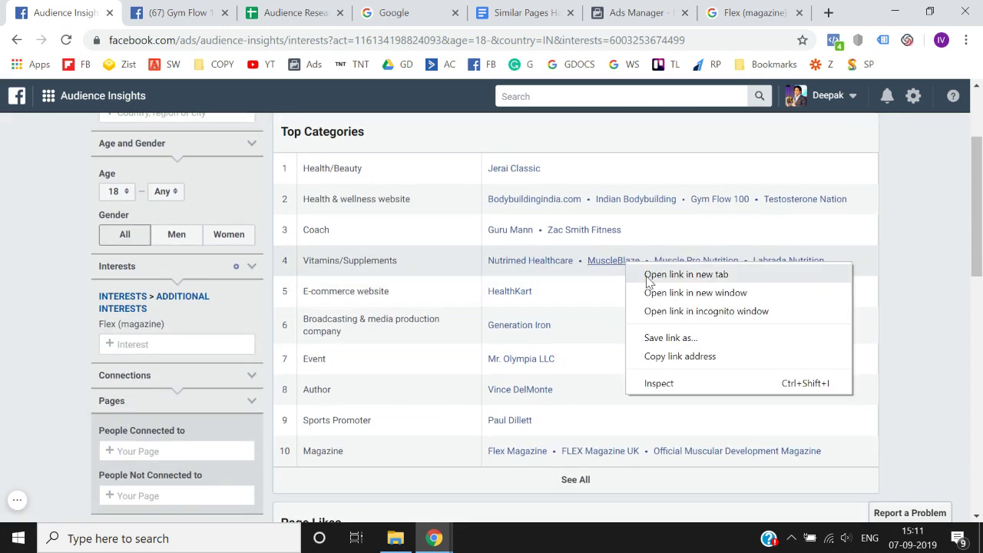
left_click(652, 272)
left_click(253, 7)
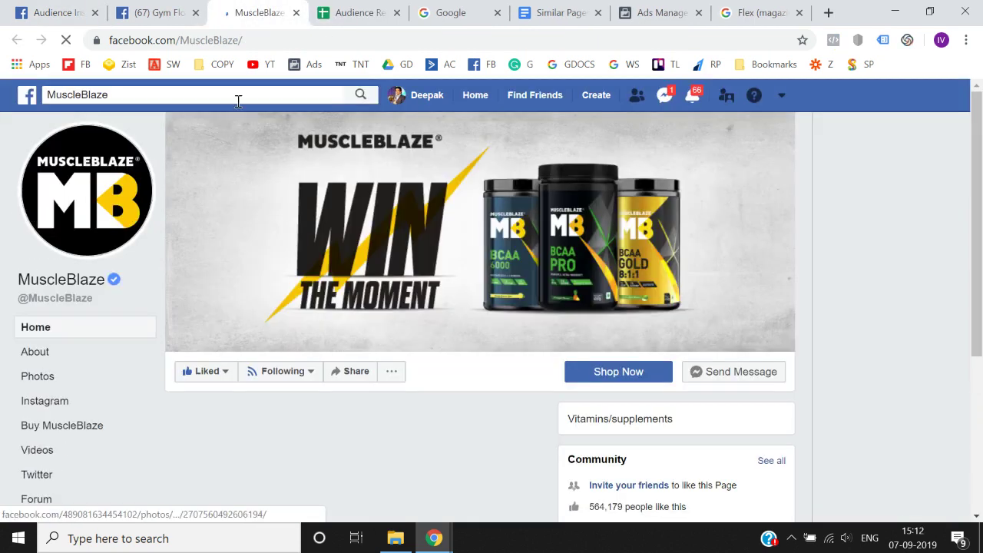
left_click(239, 94)
Add MuscleBlaze as an Audience Insights interest and remove Flex (magazine)
left_click(105, 10)
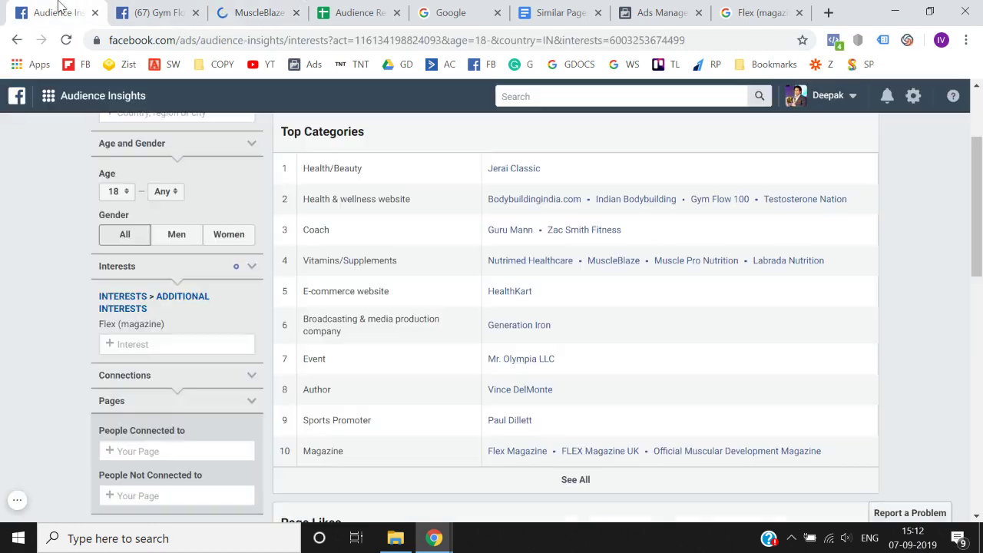
scroll(2, 278, "down", 3)
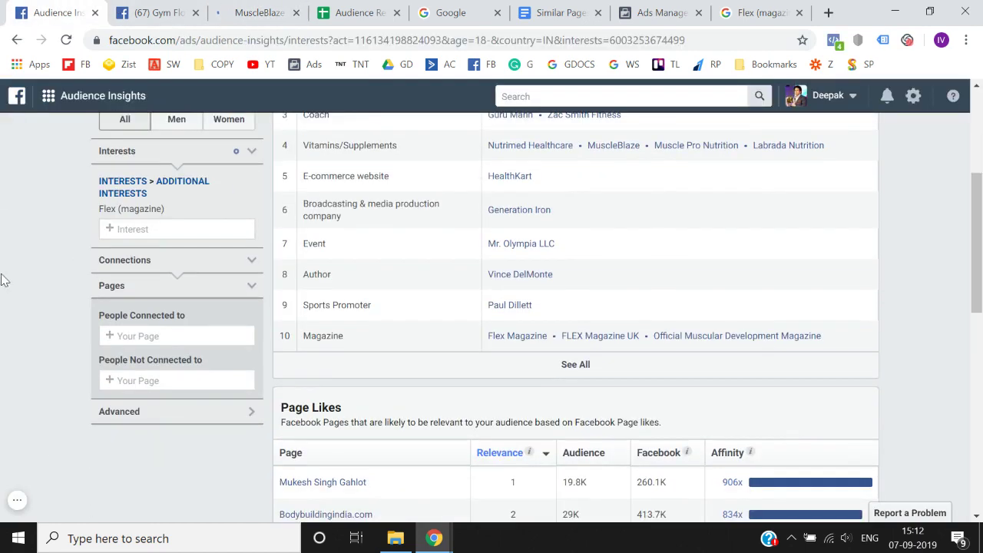
double_click(158, 229)
left_click(175, 253)
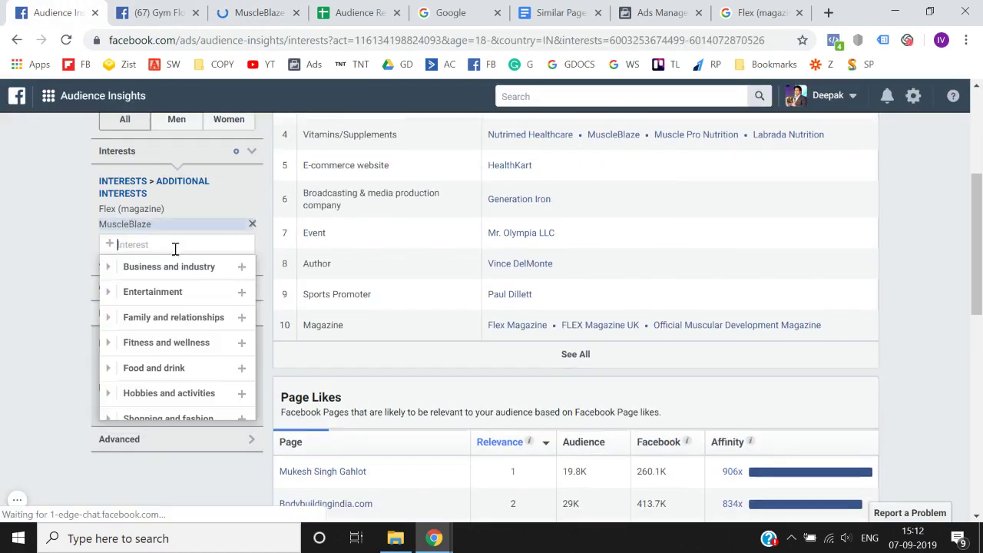
left_click(254, 210)
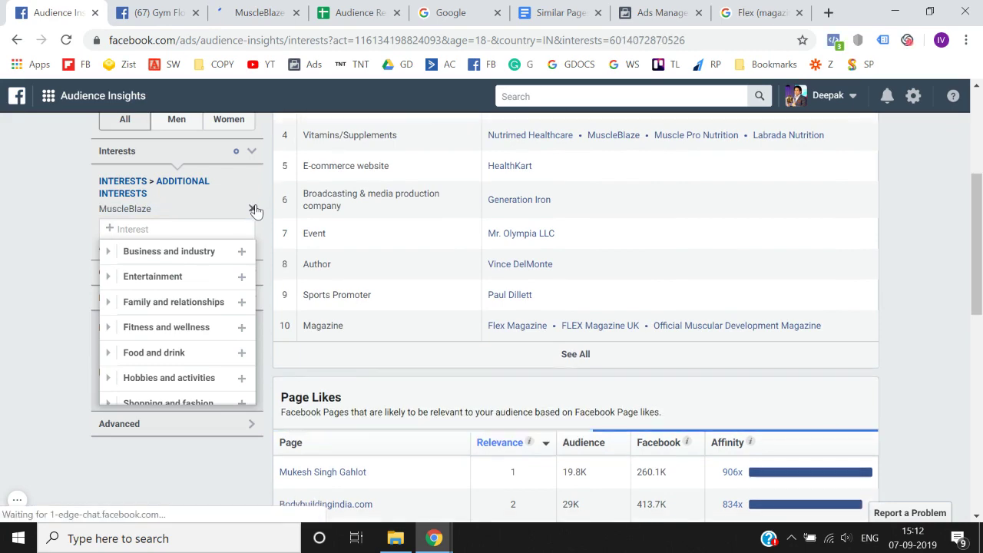
left_click(10, 259)
scroll(12, 263, "up", 3)
scroll(11, 262, "up", 2)
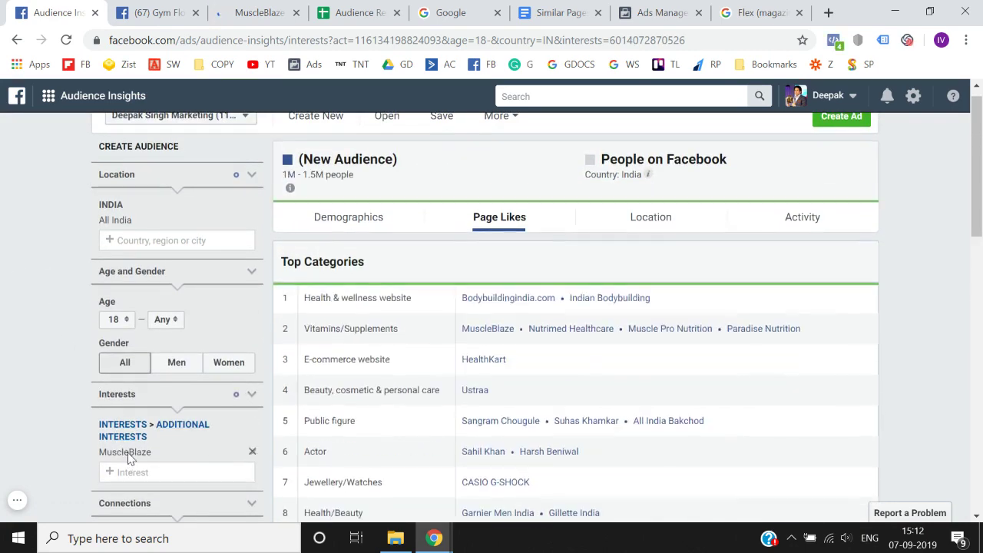
Copy the interest name MuscleBlaze into cell I9 under Brands in the Audience Research sheet
double_click(128, 456)
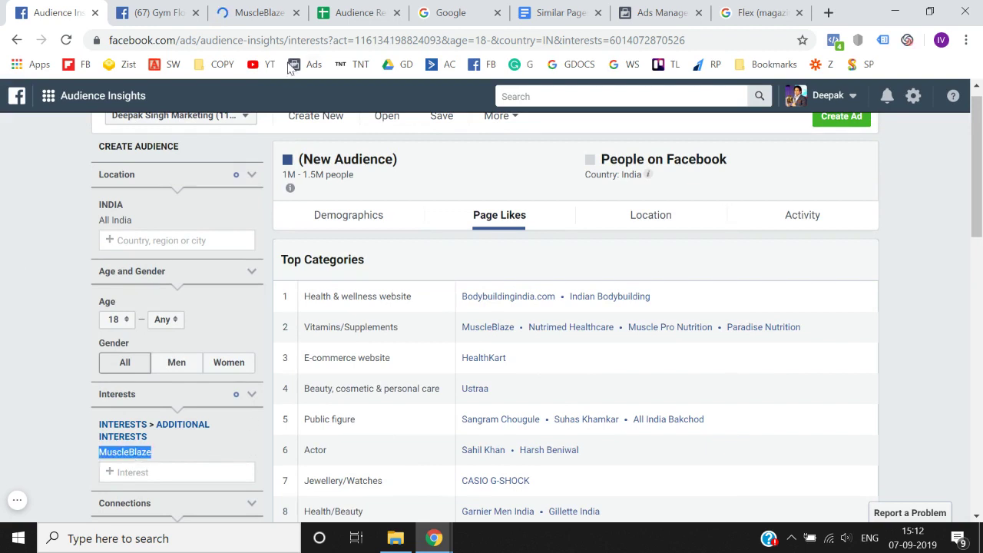
left_click(334, 9)
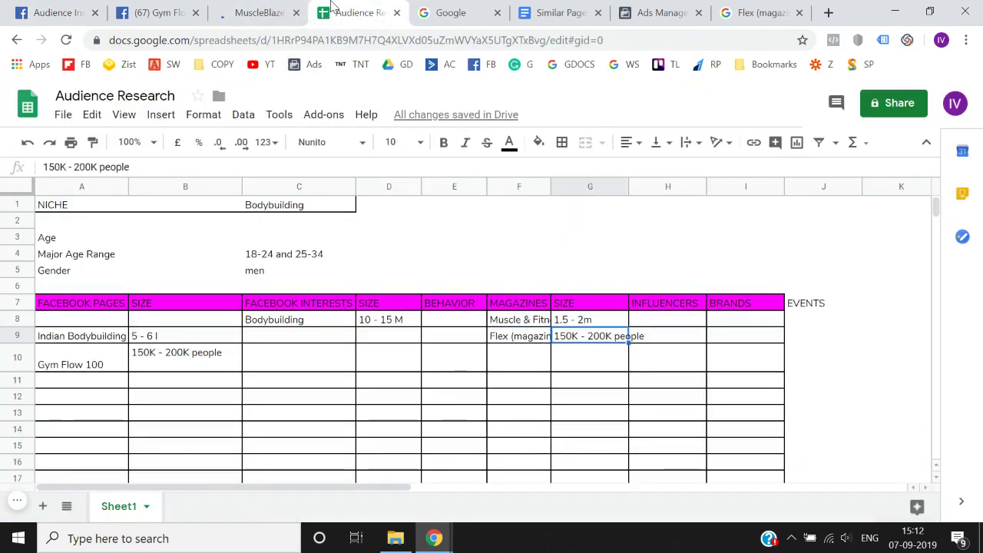
key("Tab")
key("Tab")
key("ctrl+v")
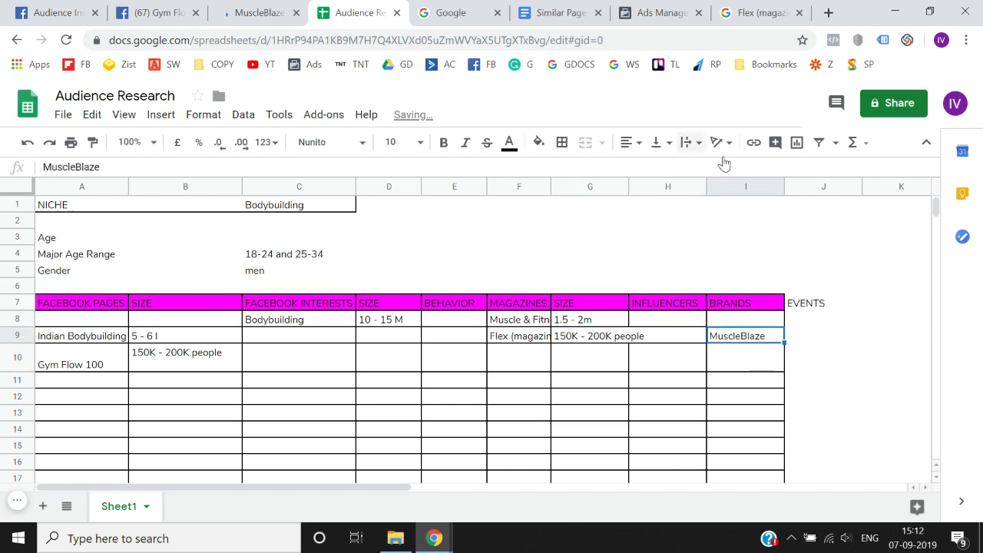
Insert one column between the Brands and Events columns of the Audience Research sheet
left_click(823, 184)
right_click(824, 184)
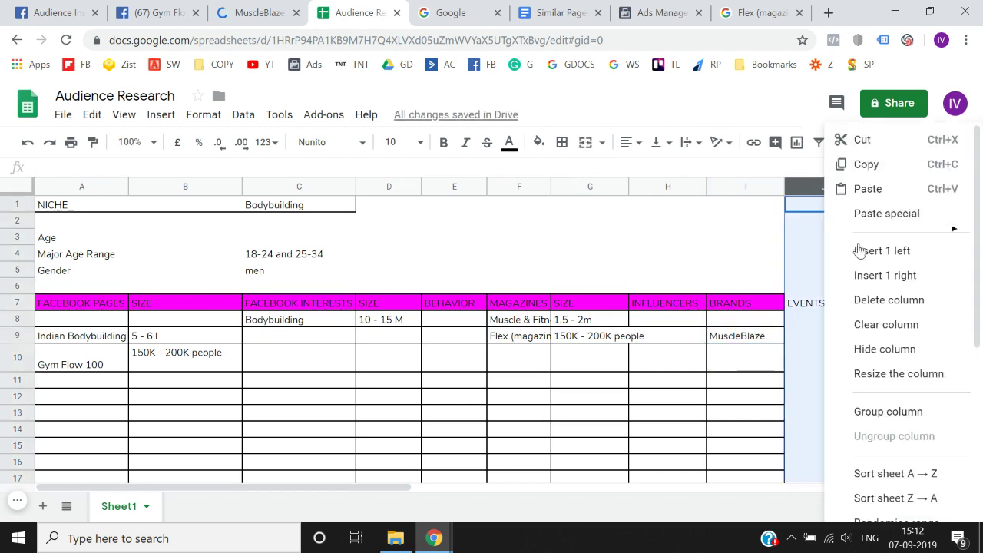
left_click(865, 251)
Copy the SIZE header from cell G7 into cell J7 beside Brands
key("Left")
key("Left")
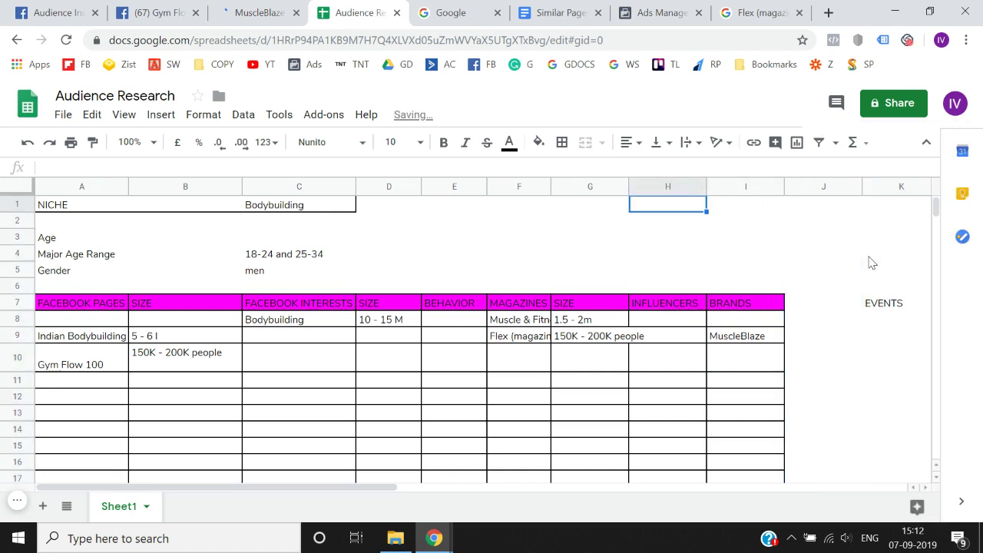
key("Down")
key("Down")
key("Down")
key("Down")
key("Down")
key("Down")
key("Left")
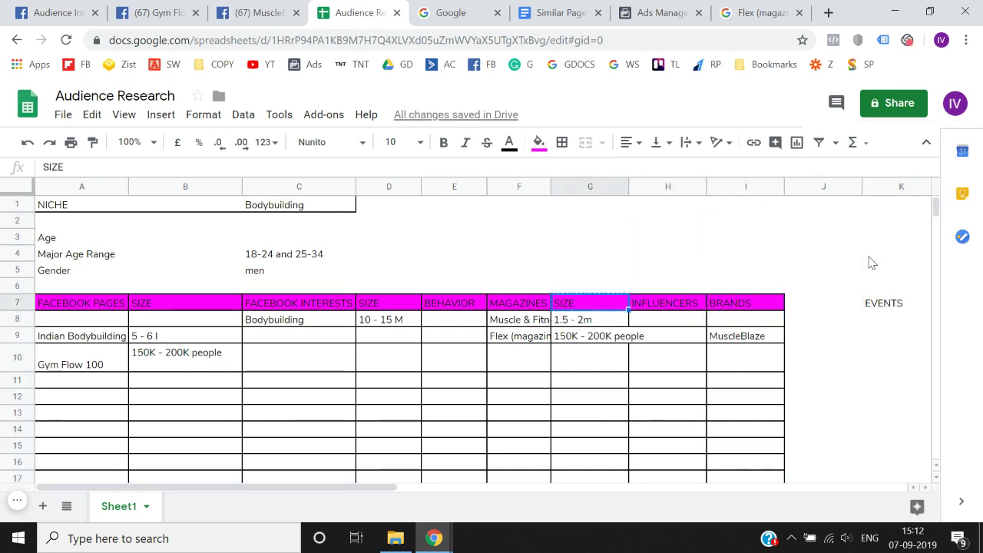
key("Right")
key("Right")
key("Right")
type("SIZE")
Copy the MuscleBlaze audience size, 1M - 1.5M people, from Audience Insights into cell J9 of the Audience Research sheet
key("Down")
key("Down")
key("Left")
key("Right")
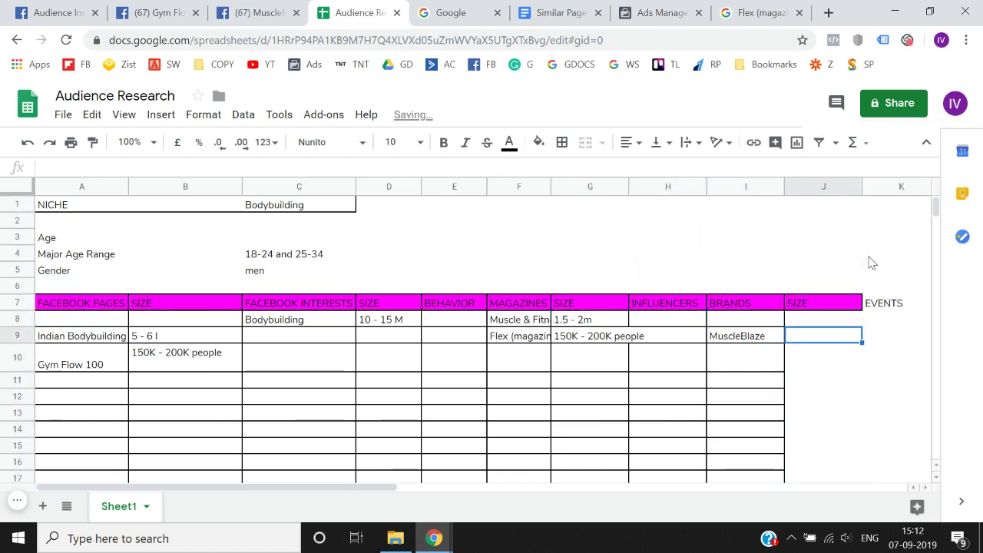
left_click(57, 13)
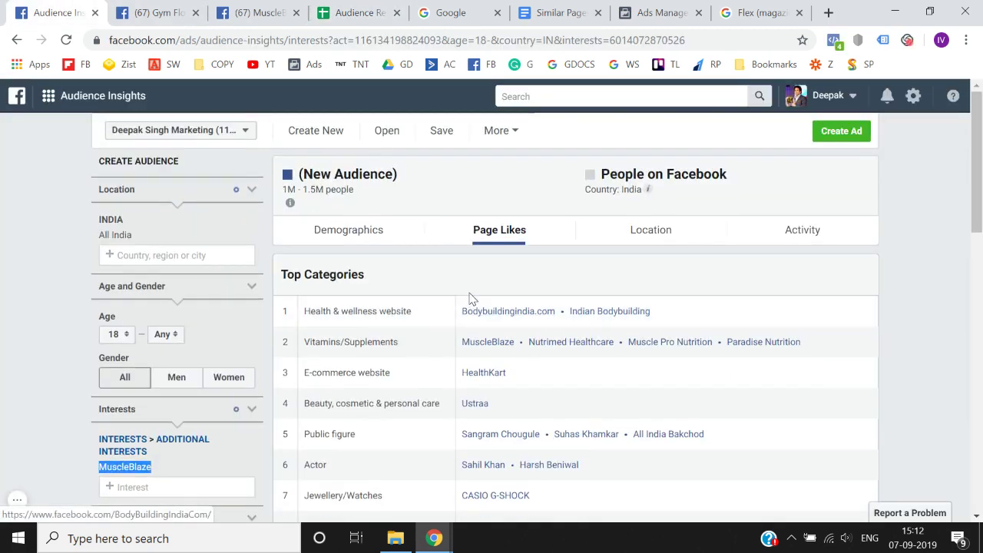
left_click_drag(285, 190, 369, 197)
key("ctrl+c")
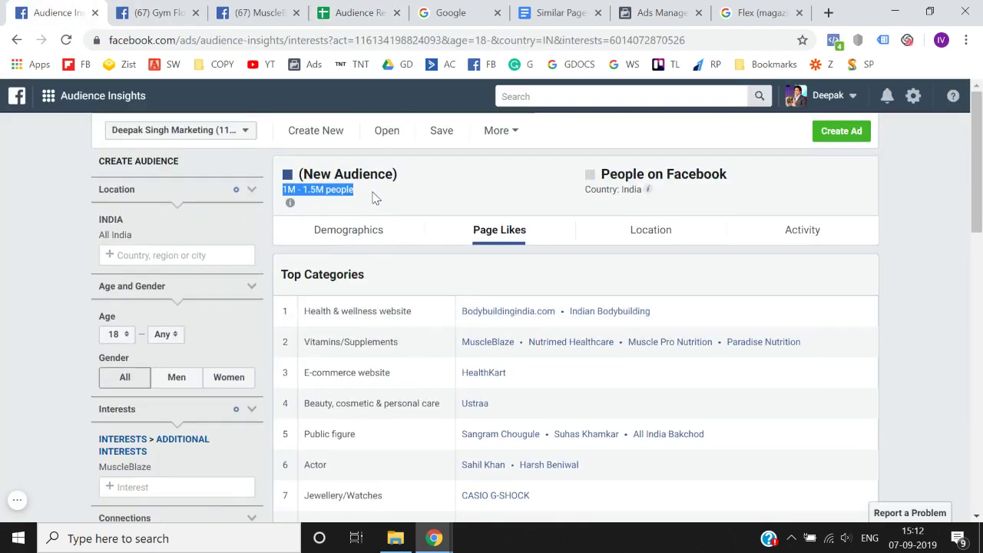
left_click(359, 13)
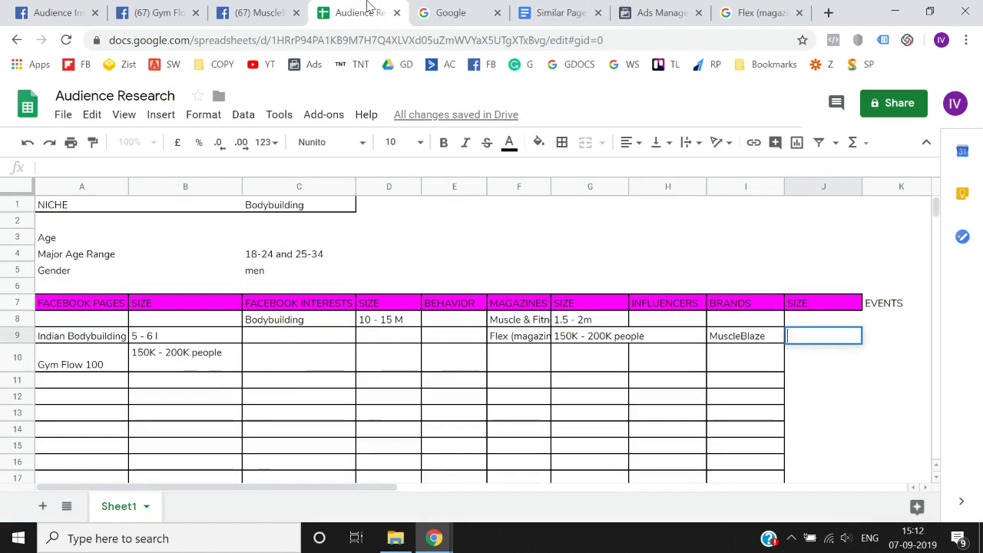
key("ctrl+v")
key("Return")
Copy the magazine name Flex (magazine) from cell F9 for another Audience Insights search
key("Up")
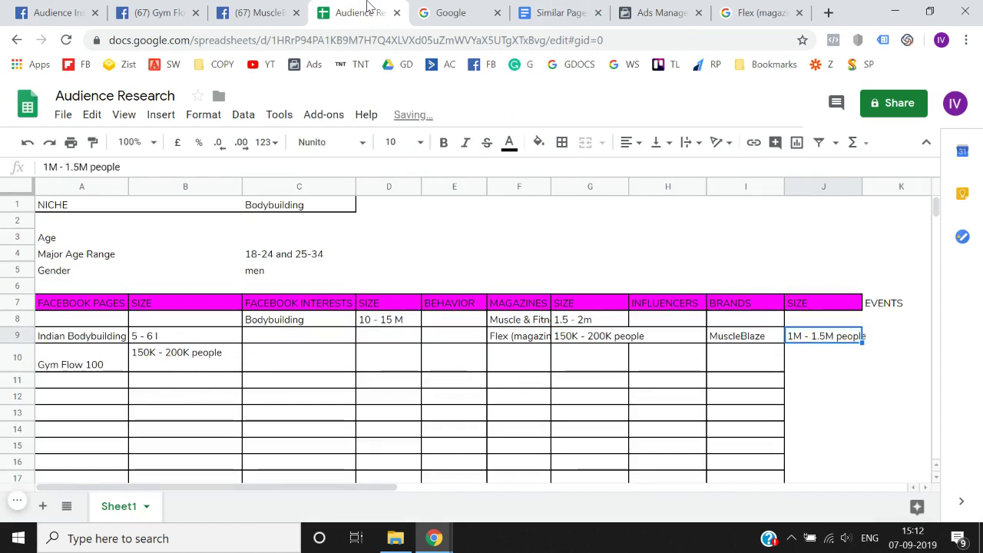
key("Left")
key("Left")
key("Left")
key("Left")
key("ctrl+c")
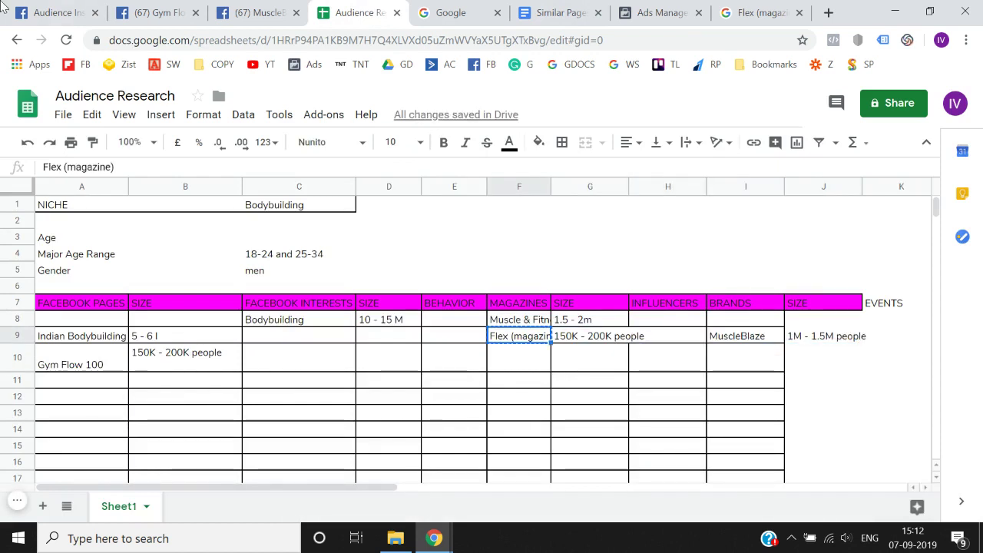
In Audience Insights, replace the MuscleBlaze interest with Flex (magazine)
left_click(48, 8)
scroll(154, 292, "down", 2)
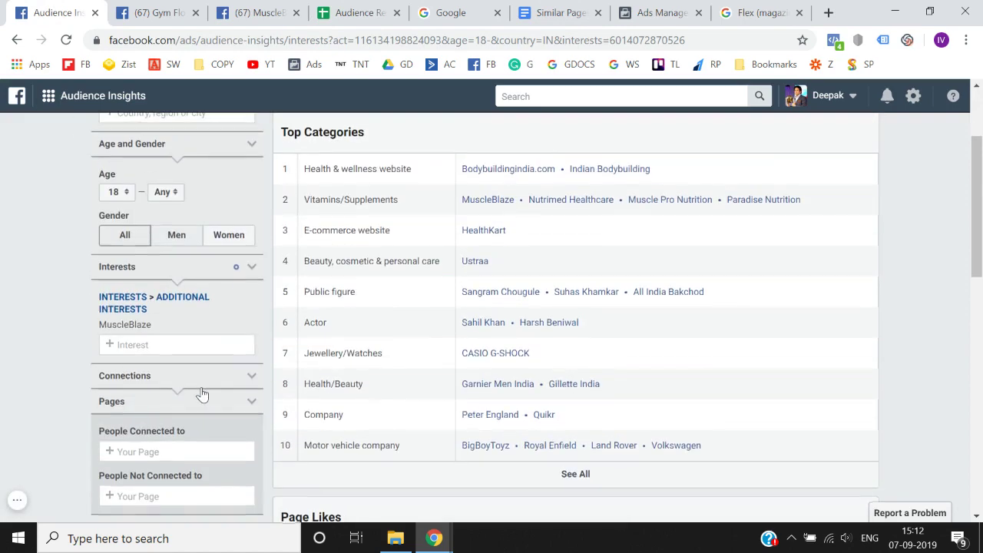
left_click(253, 297)
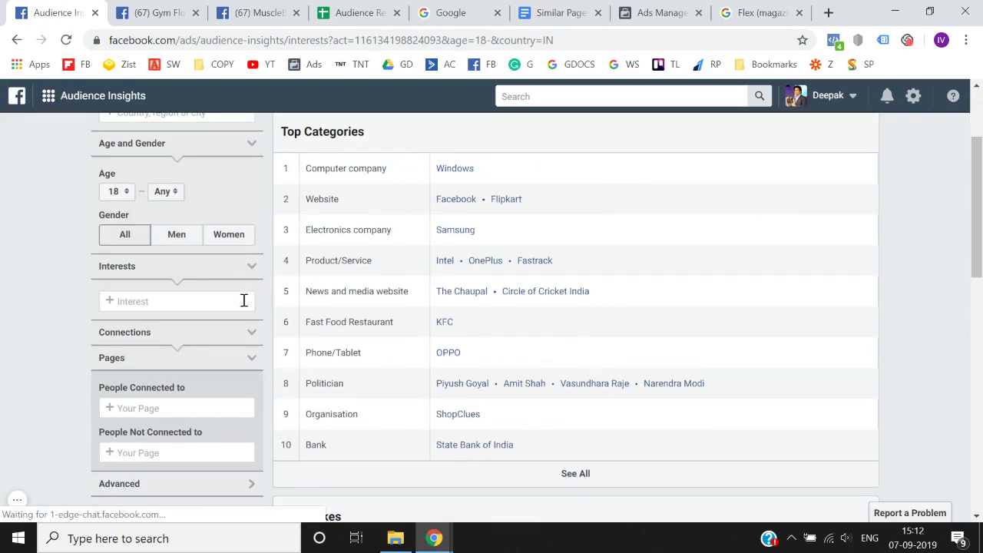
left_click(187, 301)
key("ctrl+v")
left_click(171, 325)
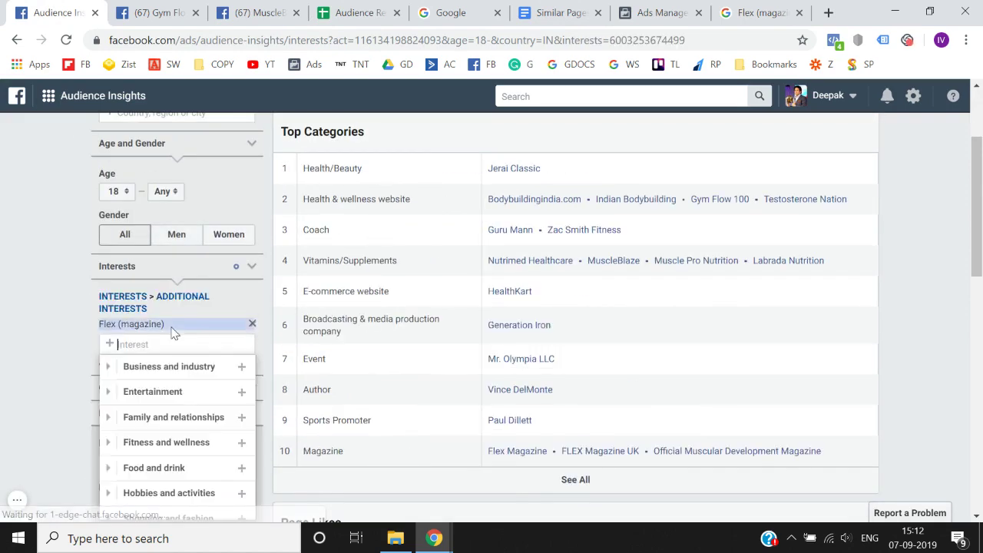
left_click(2, 333)
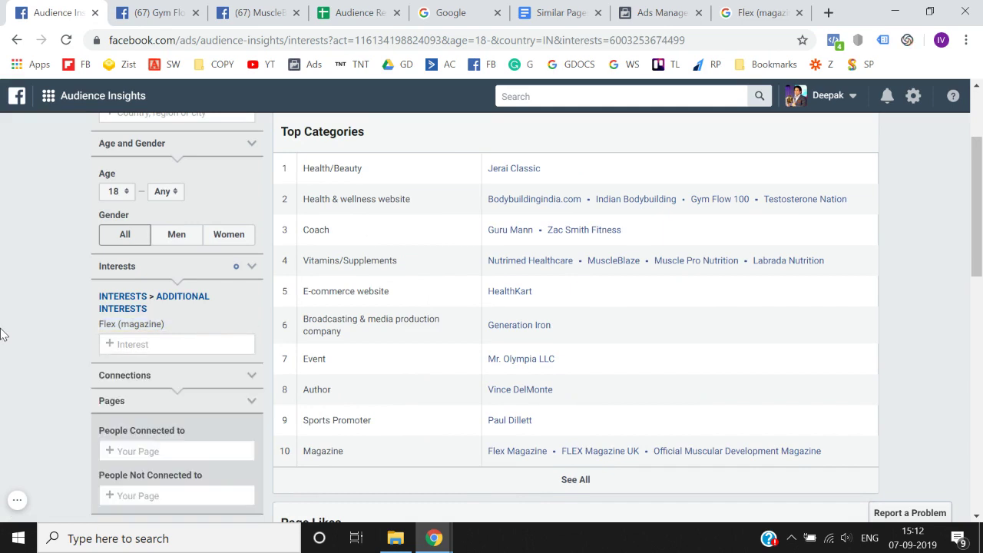
Open the HealthKart page from the E-commerce website category in a separate tab and select its name for copying
right_click(522, 297)
left_click(541, 302)
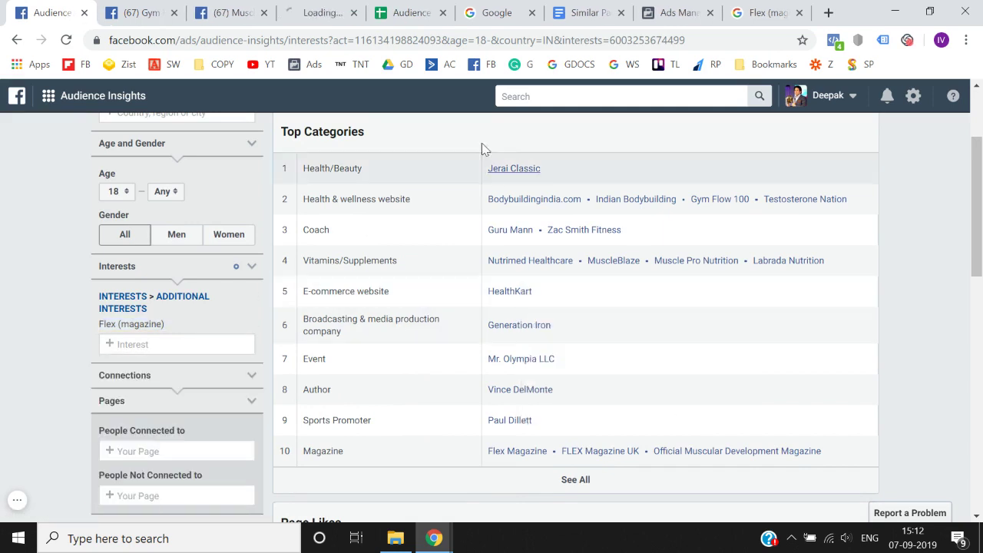
left_click(319, 7)
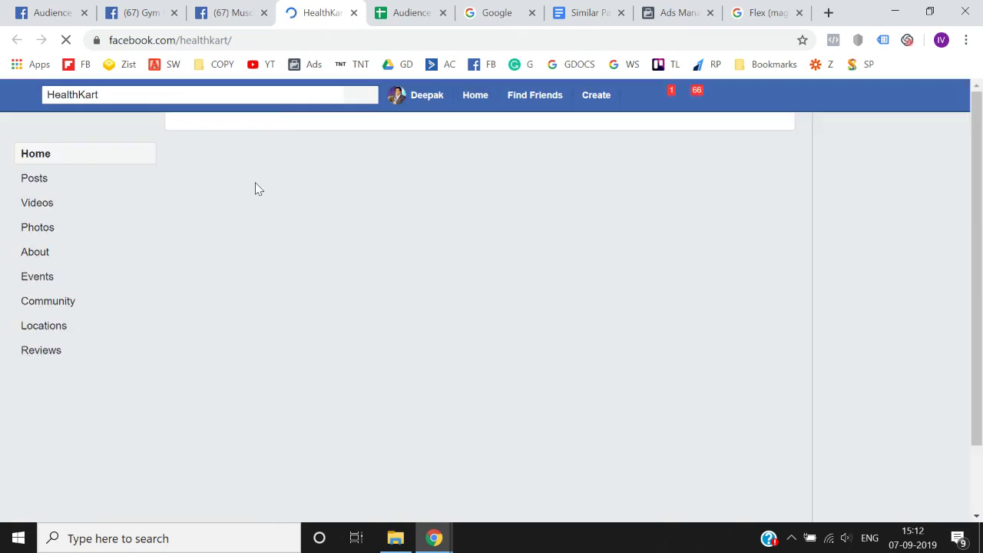
left_click(284, 94)
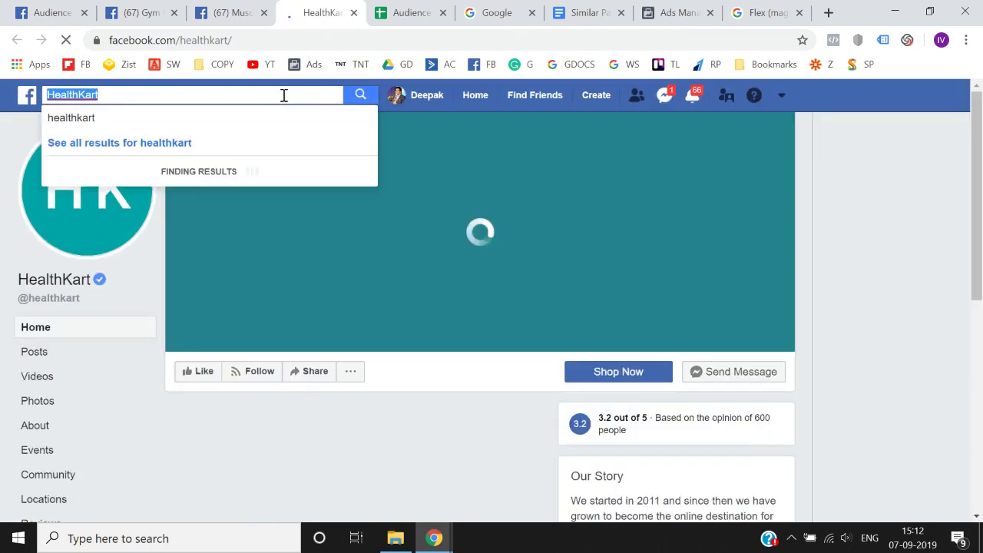
Search the Audience Insights interests for HealthKart and use healthkart.com in place of Flex (magazine)
key("ctrl+1")
scroll(2, 380, "down", 1)
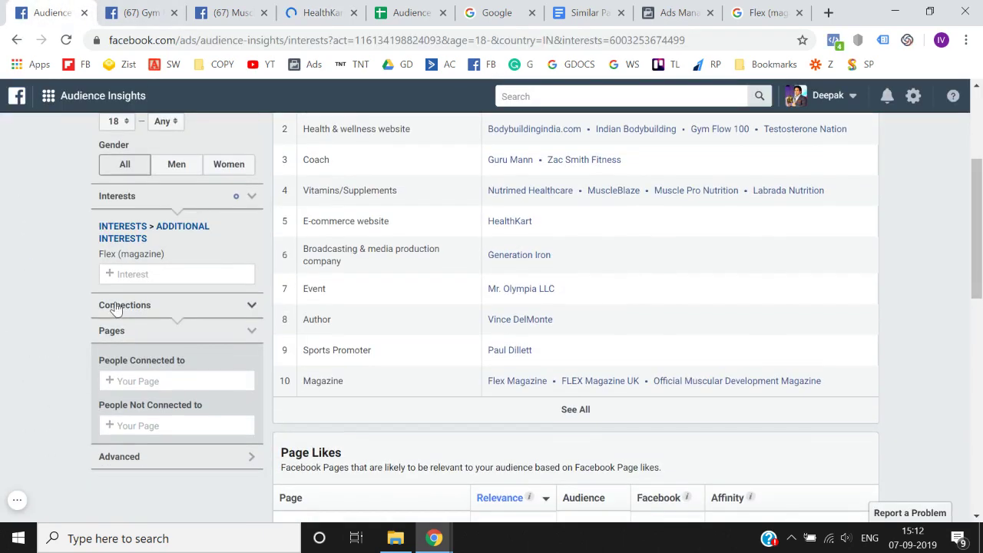
key("ctrl+v")
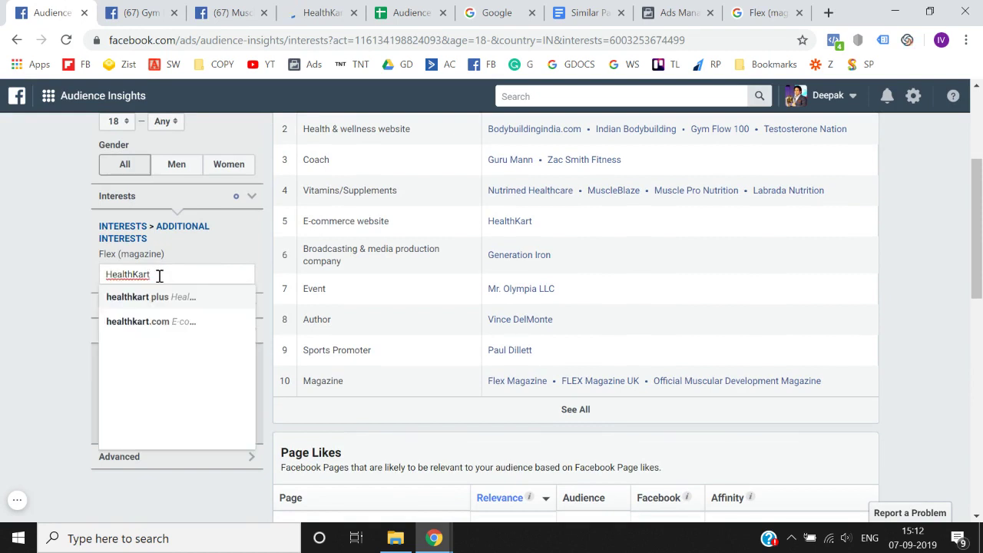
left_click(164, 320)
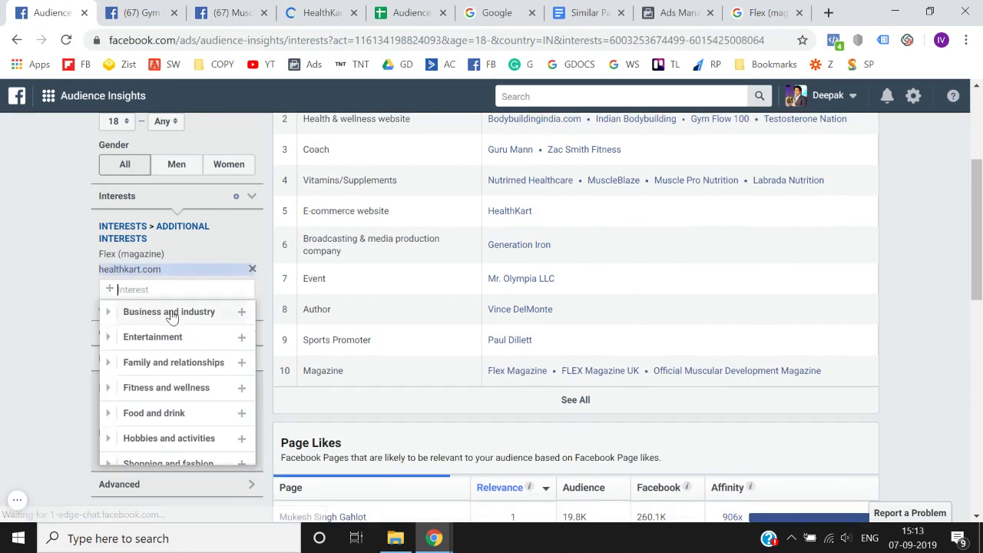
left_click(253, 255)
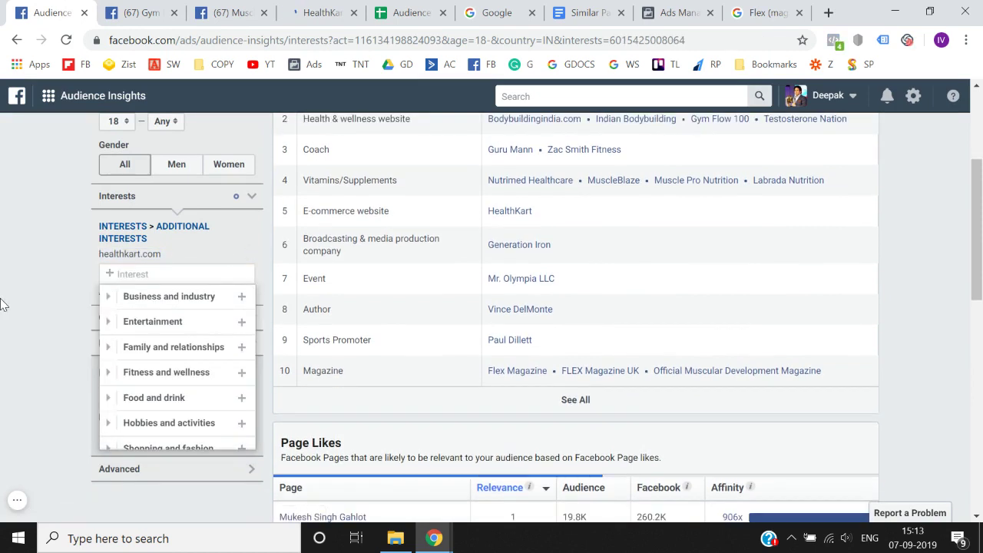
scroll(3, 305, "up", 3)
scroll(55, 409, "down", 2)
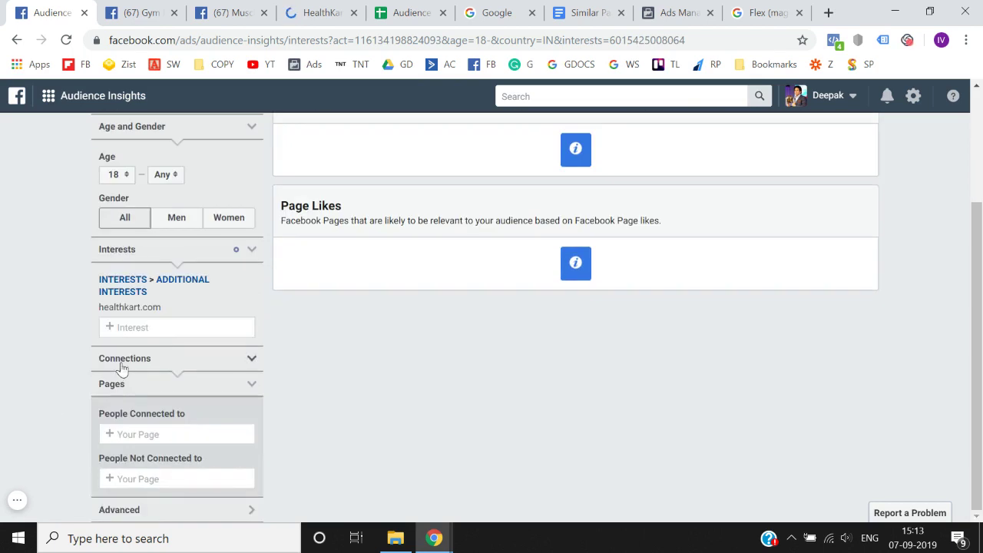
Add healthkart plus as an additional interest alongside healthkart.com
key("ctrl+v")
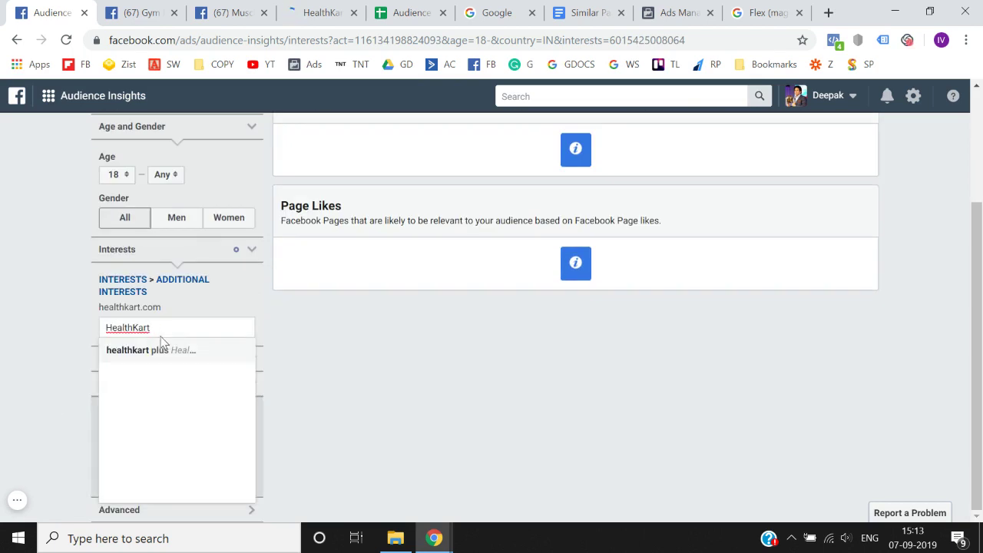
left_click(162, 352)
scroll(8, 343, "up", 2)
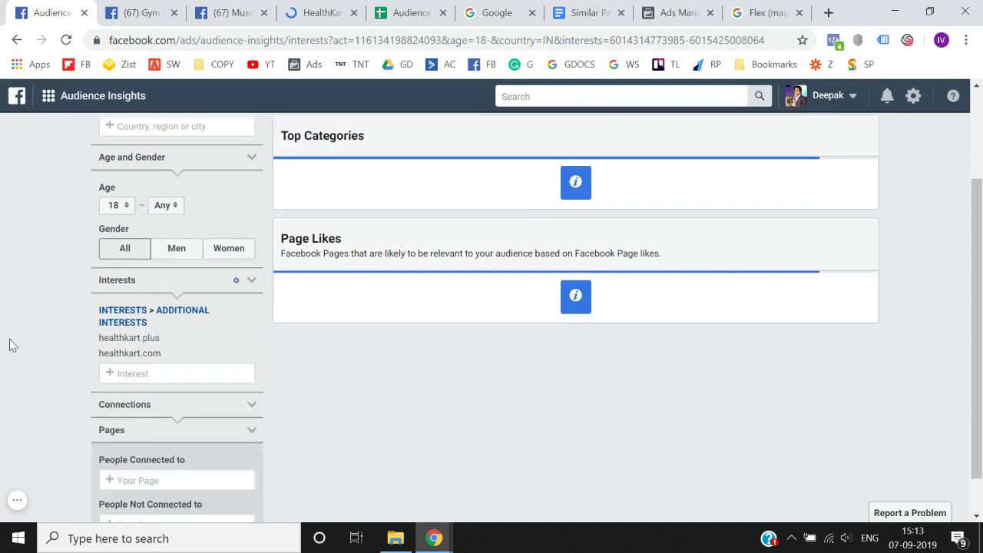
scroll(11, 345, "down", 1)
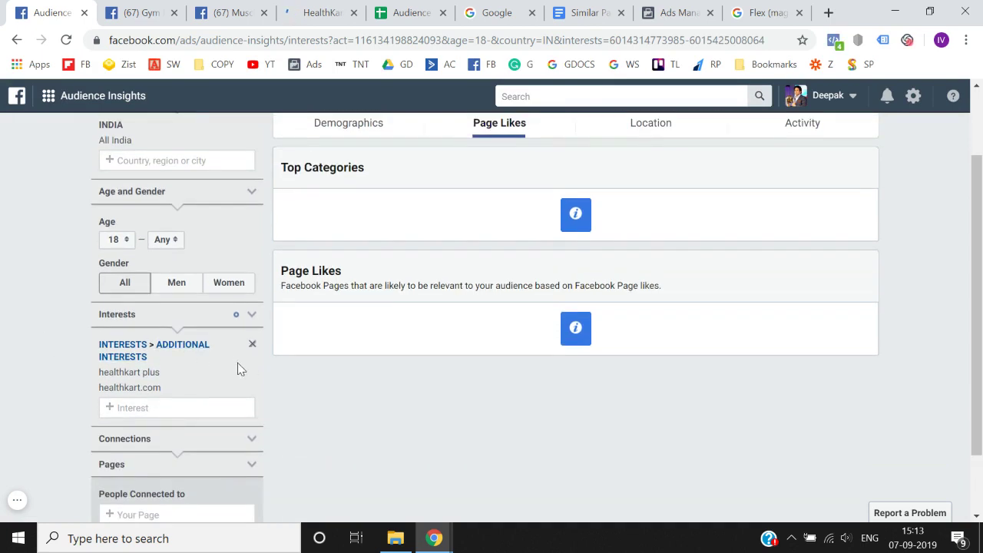
Remove both HealthKart interests and try another interest search for Healthkart, then clear the search text
left_click(253, 373)
left_click(253, 373)
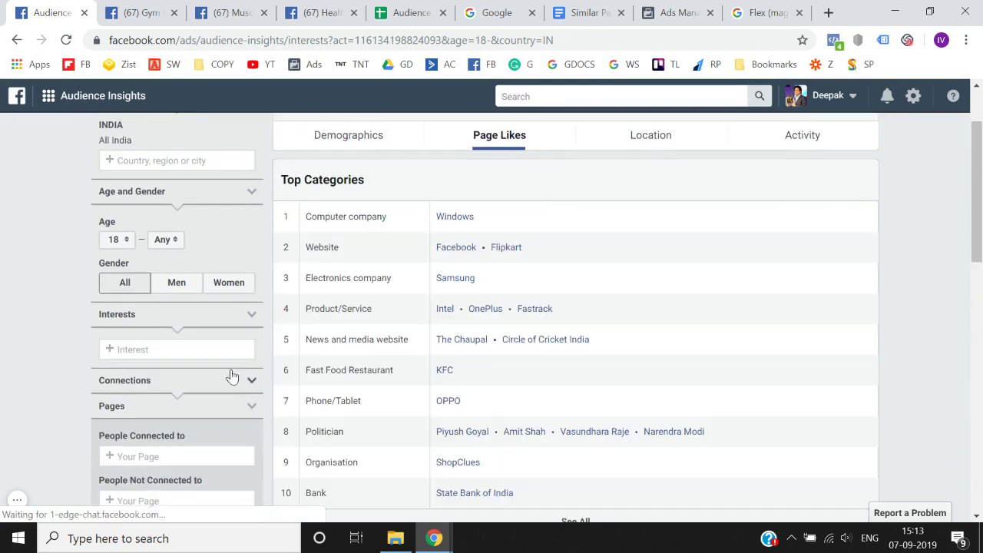
left_click(192, 349)
key("ctrl+v")
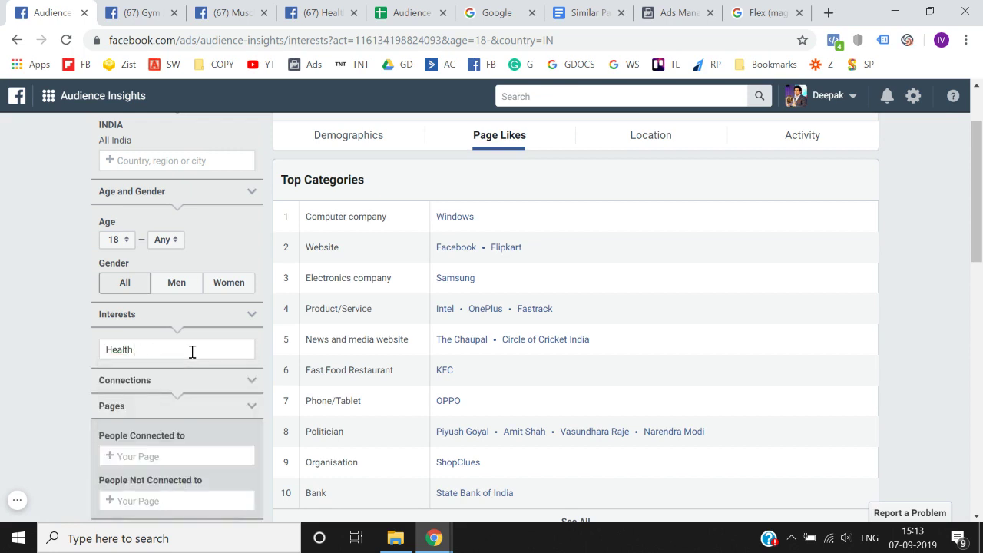
key("BackSpace")
type("kart")
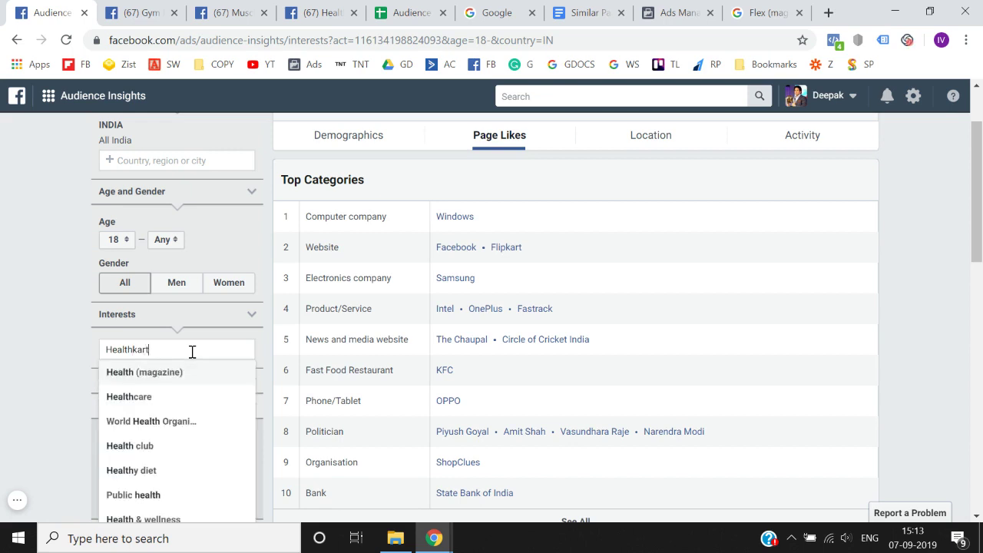
key("ctrl+a")
key("BackSpace")
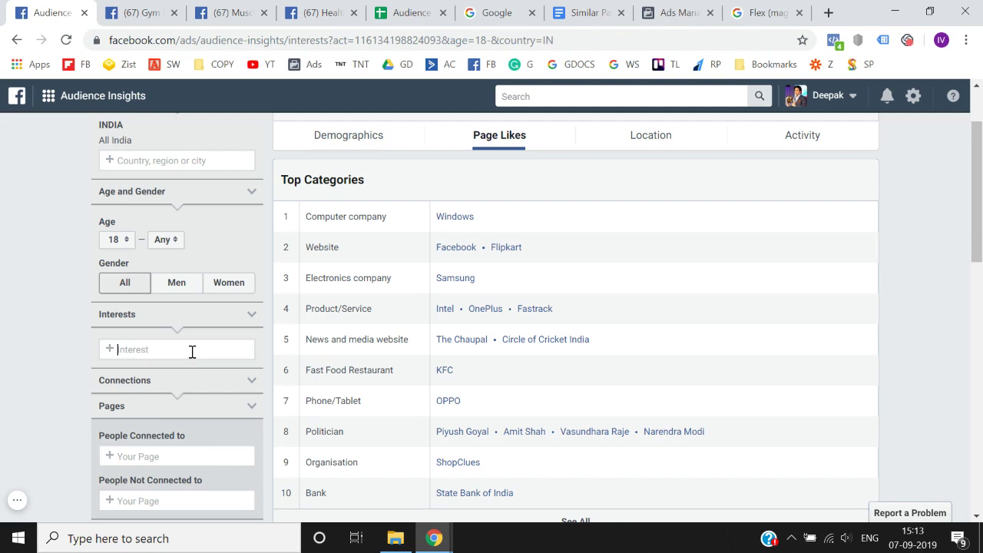
Copy Flex (magazine) from the Audience Research sheet and set it as the interest in Audience Insights again
left_click(426, 8)
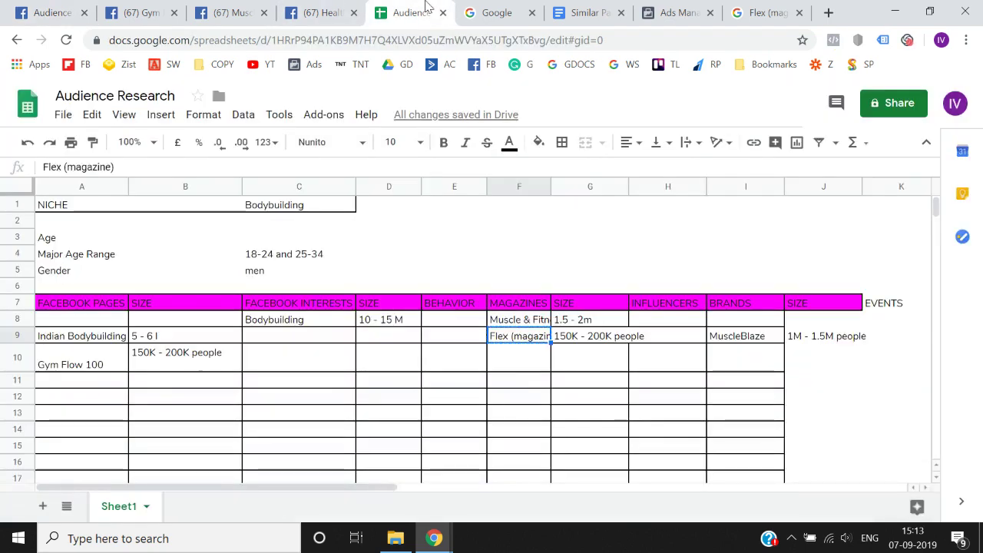
left_click(50, 12)
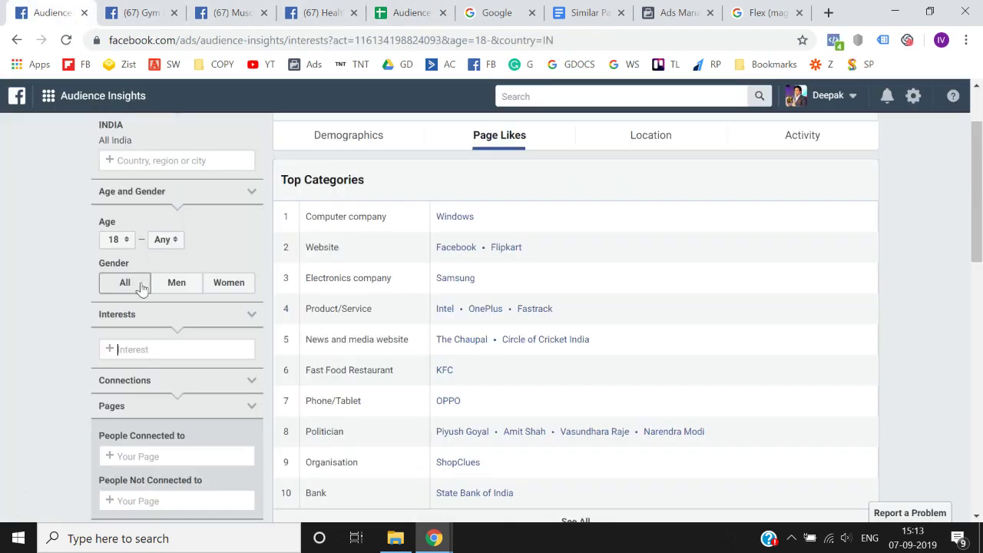
type("Flex (magazine)")
left_click(169, 372)
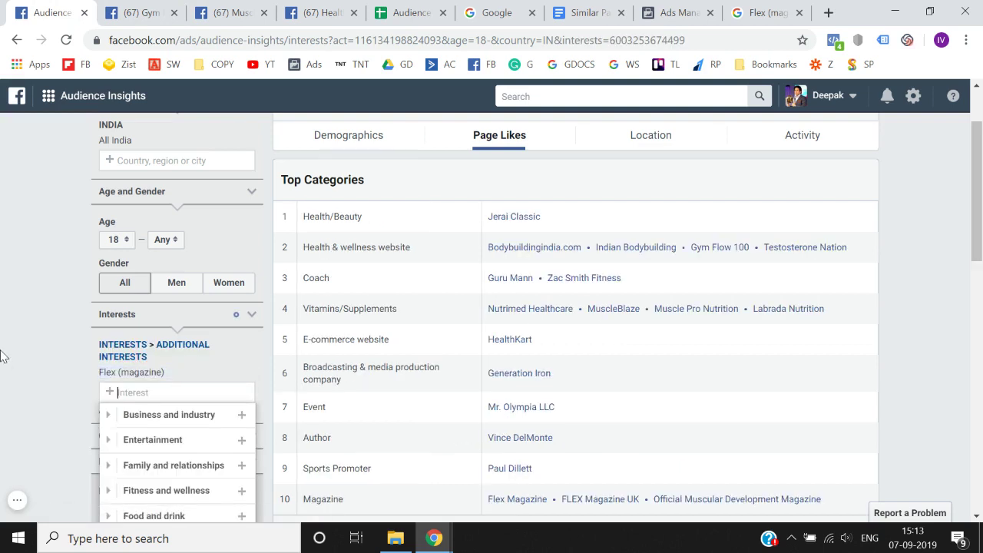
Open the Official Muscular Development Magazine page from the Magazine category in a separate tab and copy its name
scroll(2, 355, "down", 2)
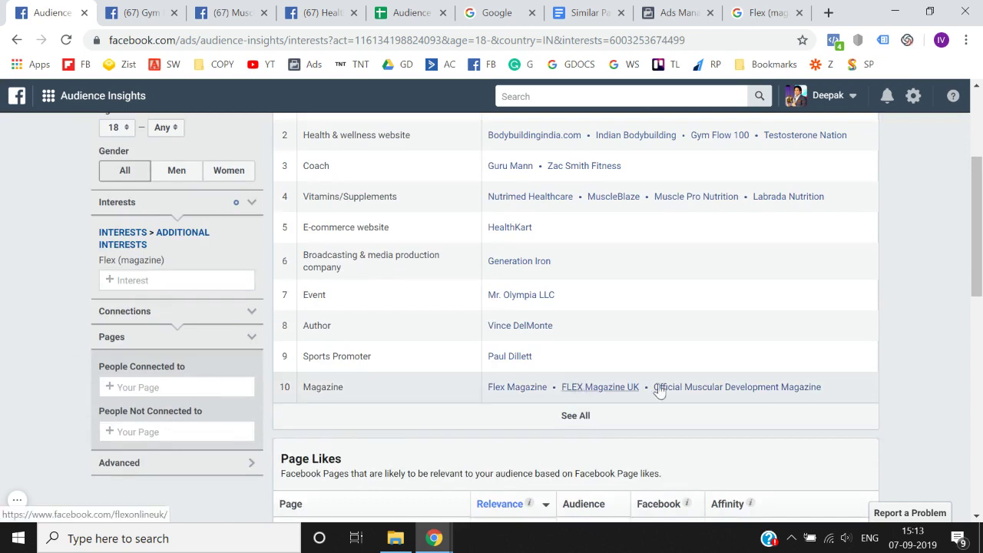
right_click(686, 390)
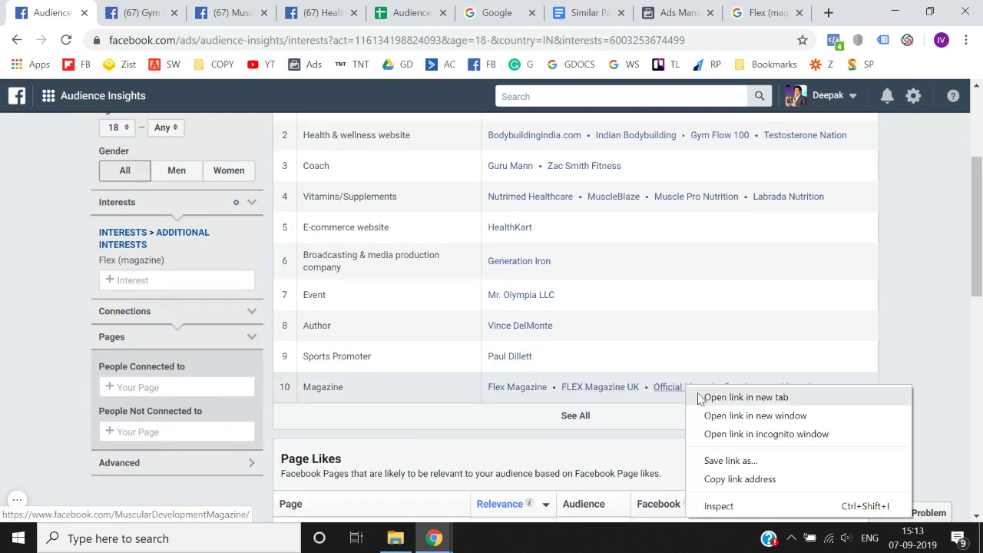
left_click(703, 398)
left_click(375, 6)
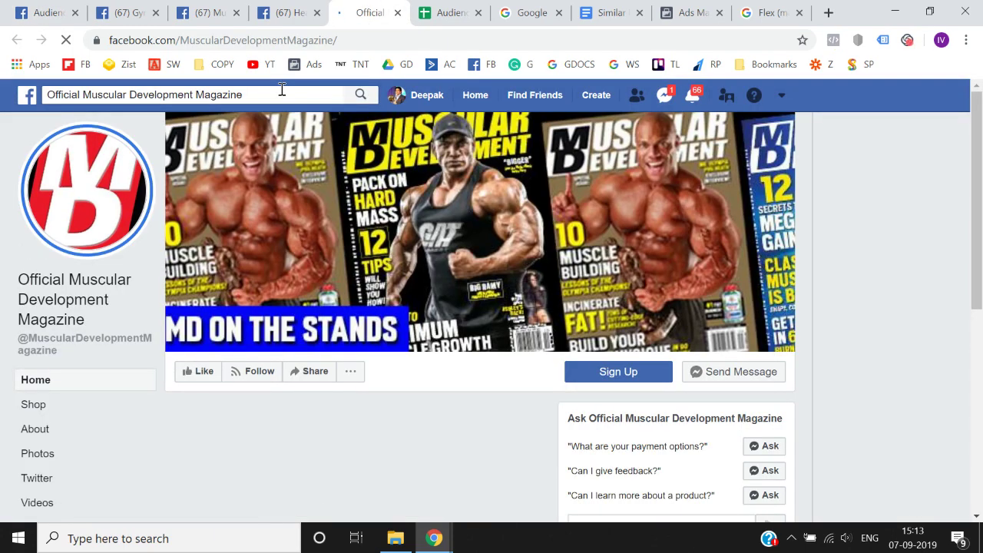
left_click(282, 90)
key("ctrl+c")
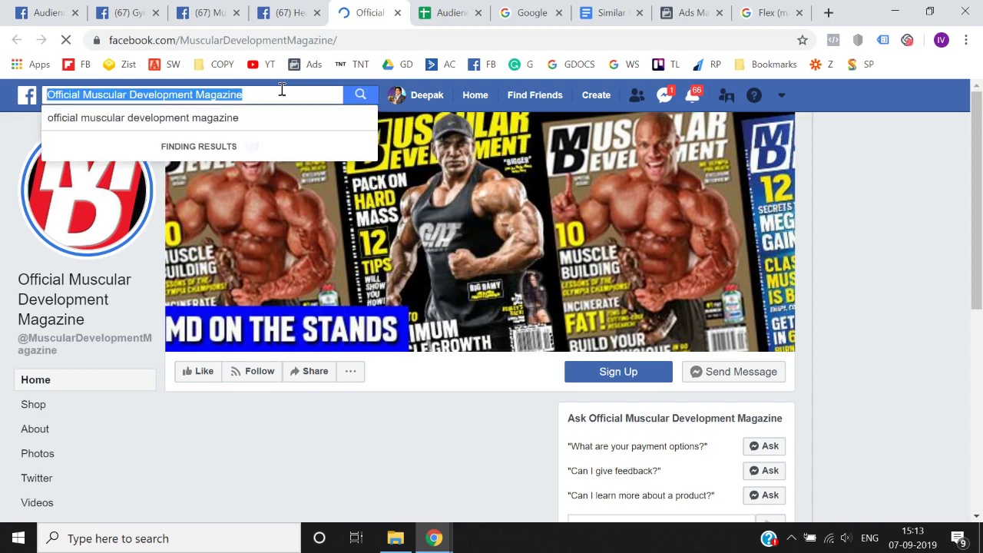
In Audience Insights, replace the Flex (magazine) interest with Official Muscular Development Magazine
left_click(43, 11)
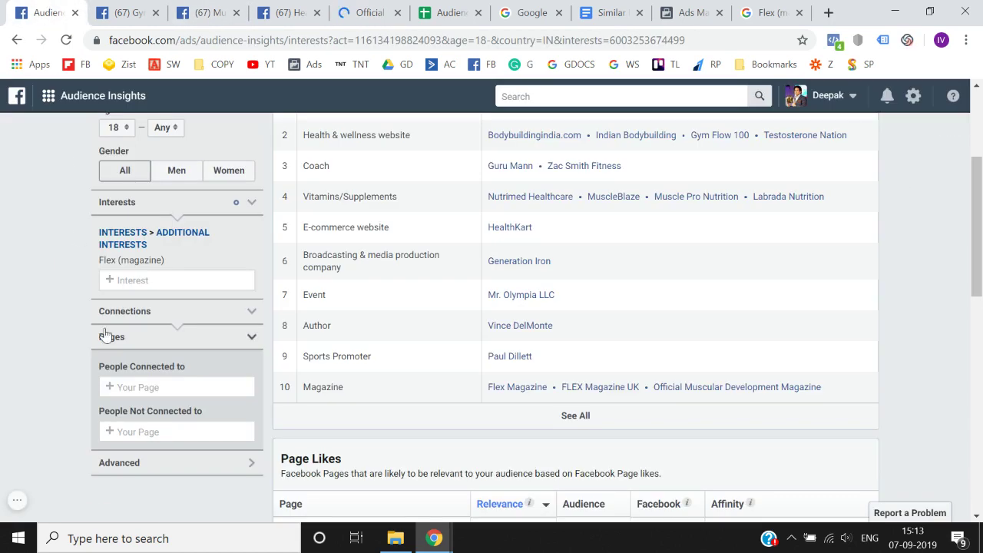
left_click(152, 278)
key("ctrl+v")
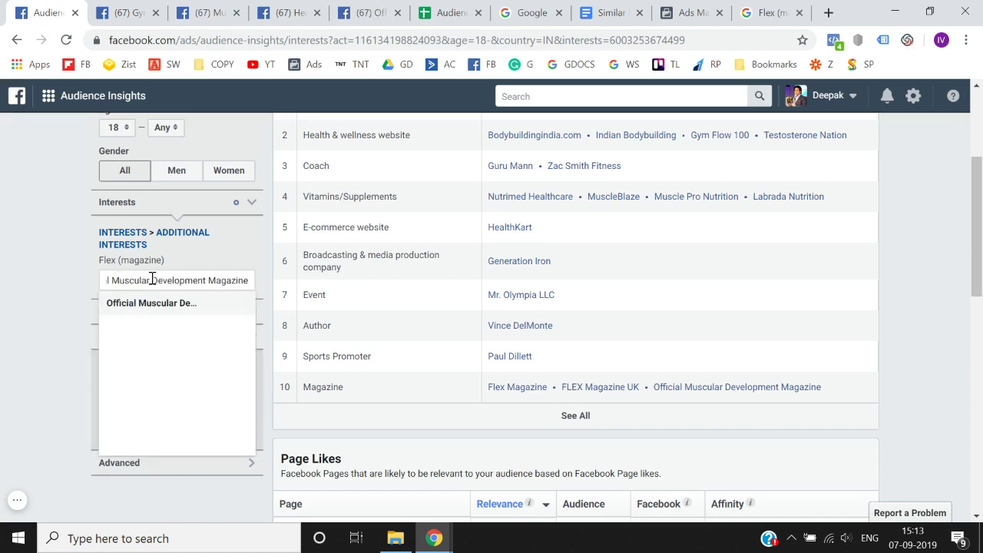
left_click(160, 303)
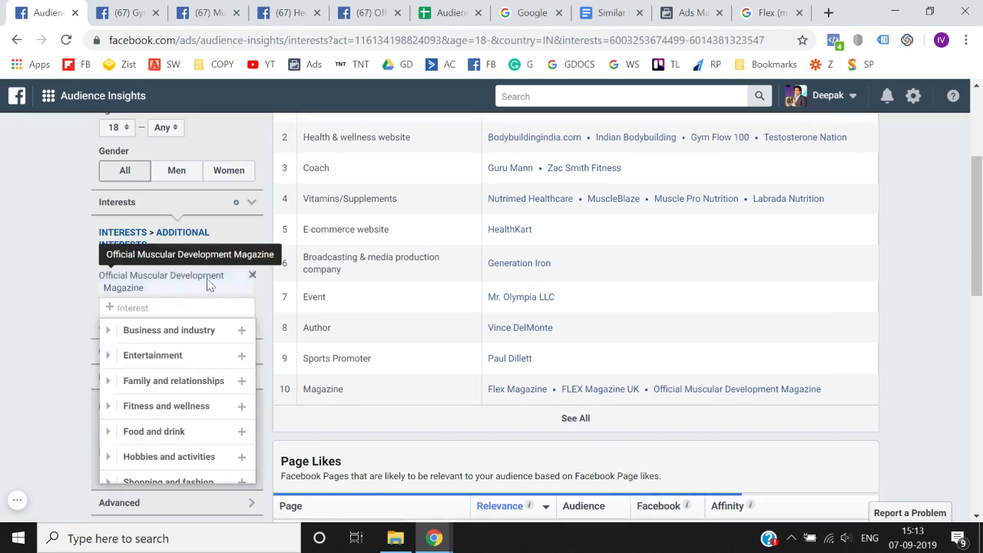
left_click(252, 261)
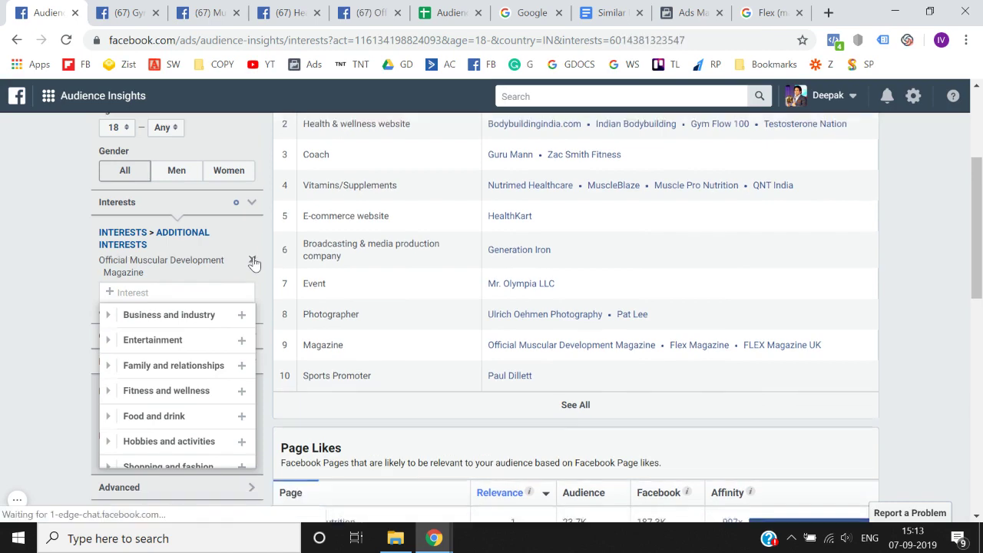
left_click(3, 297)
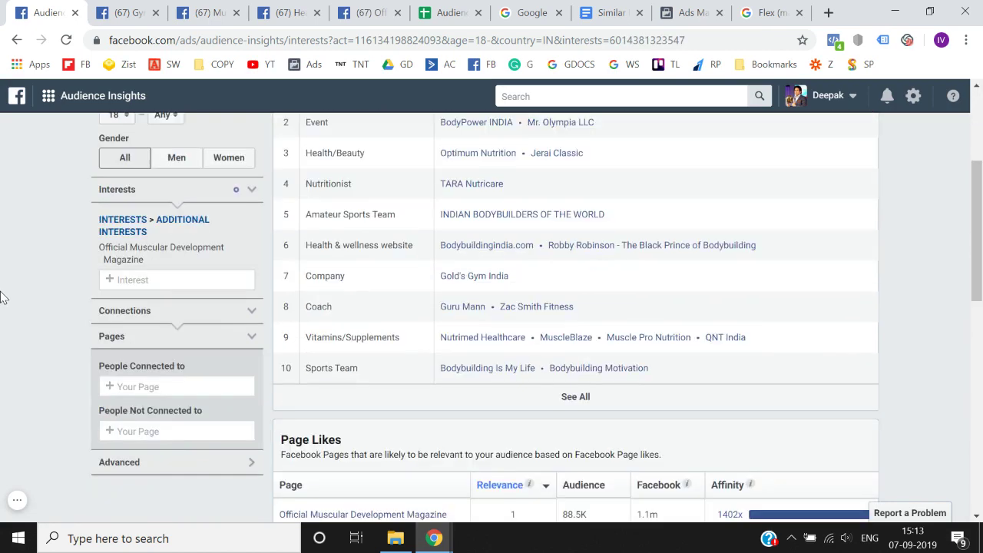
Copy the interest name Official Muscular Development Magazine into cell F10 under Magazines in the Audience Research sheet
left_click_drag(100, 256, 151, 269)
key("ctrl+c")
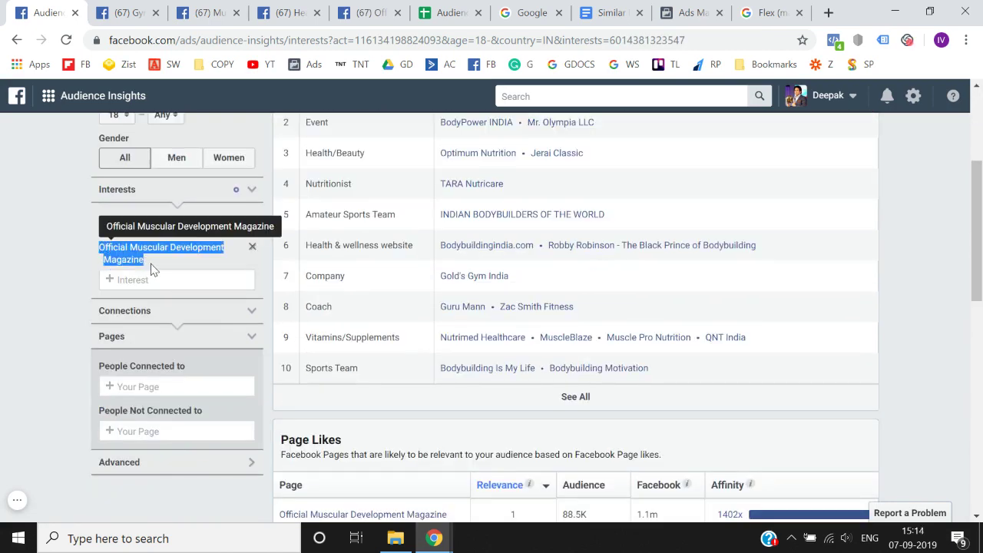
left_click(444, 9)
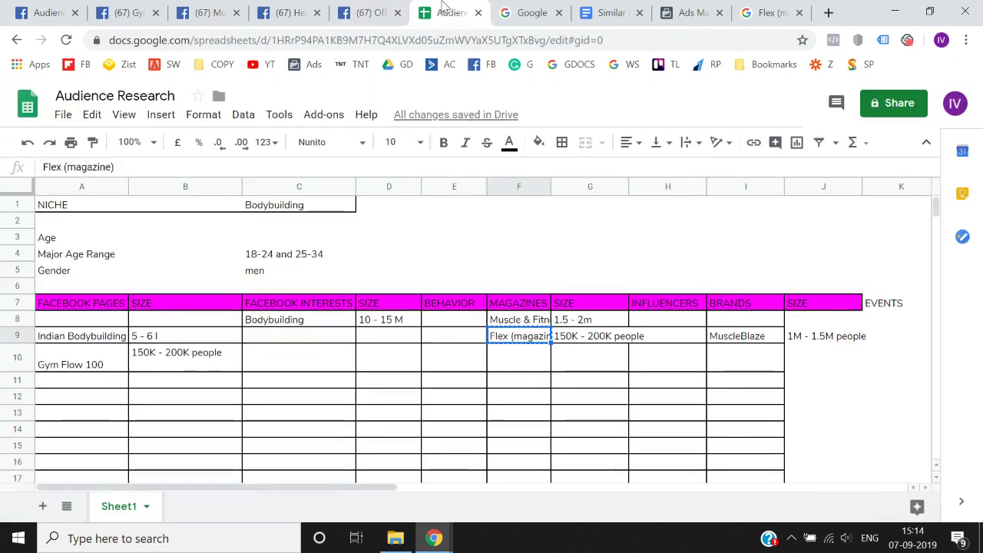
key("Right")
key("Down")
key("Return")
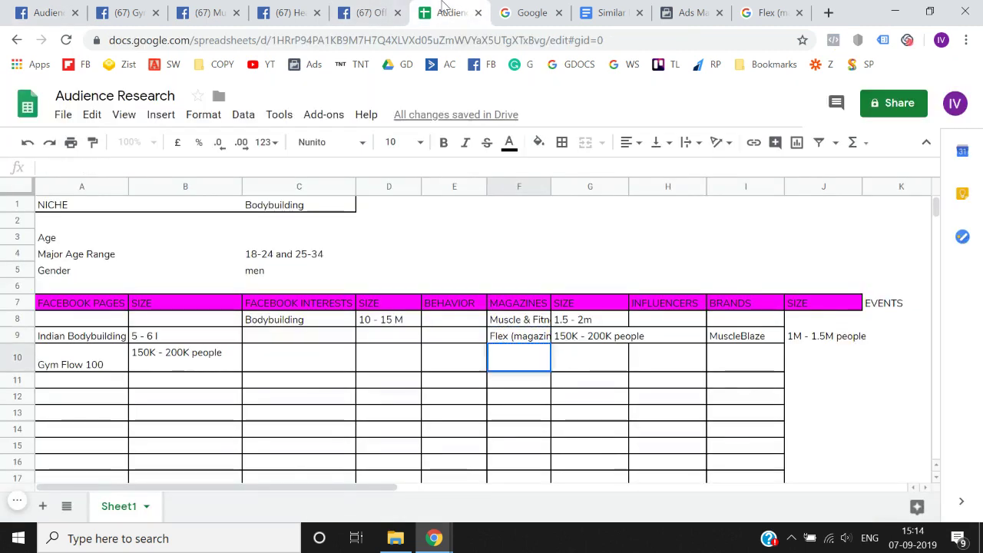
key("ctrl+v")
key("Tab")
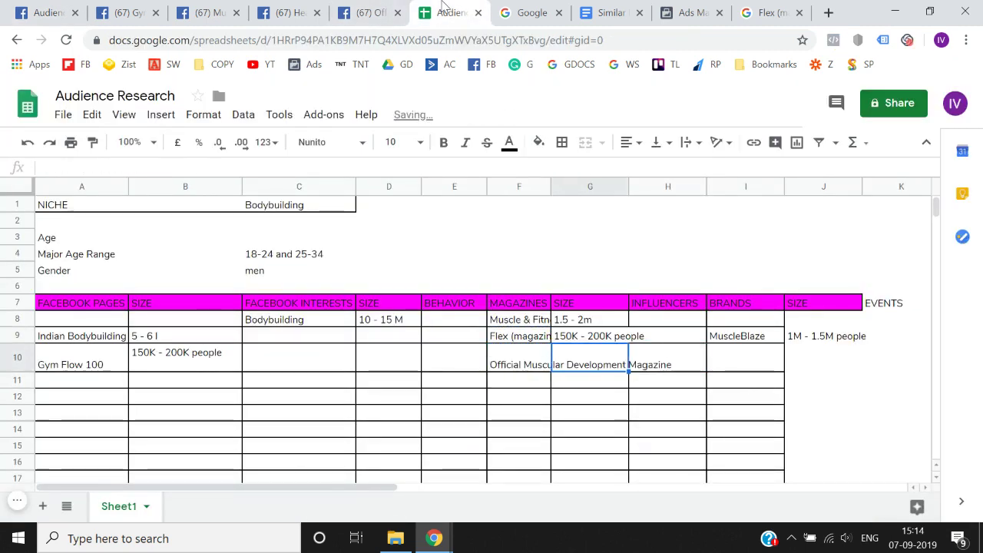
Copy the audience size 100K - 150K people for Official Muscular Development Magazine from Audience Insights into cell G10 of the Audience Research sheet
left_click(46, 12)
scroll(290, 263, "up", 3)
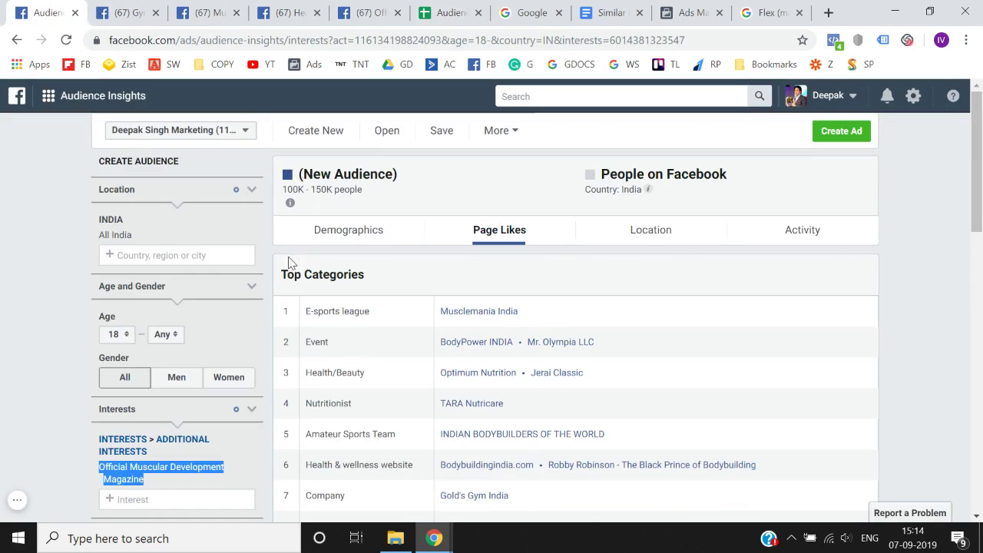
left_click_drag(282, 189, 377, 192)
key("ctrl+c")
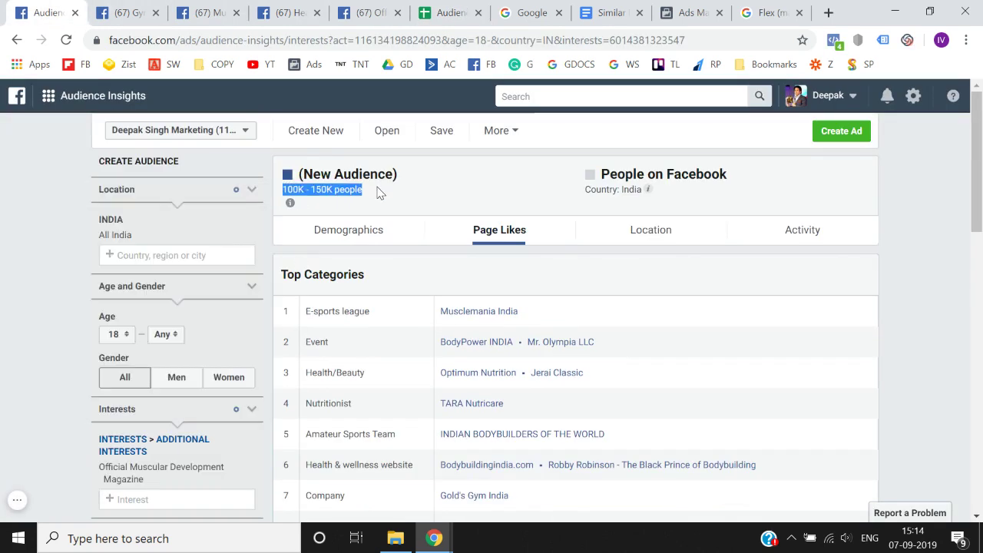
left_click(461, 9)
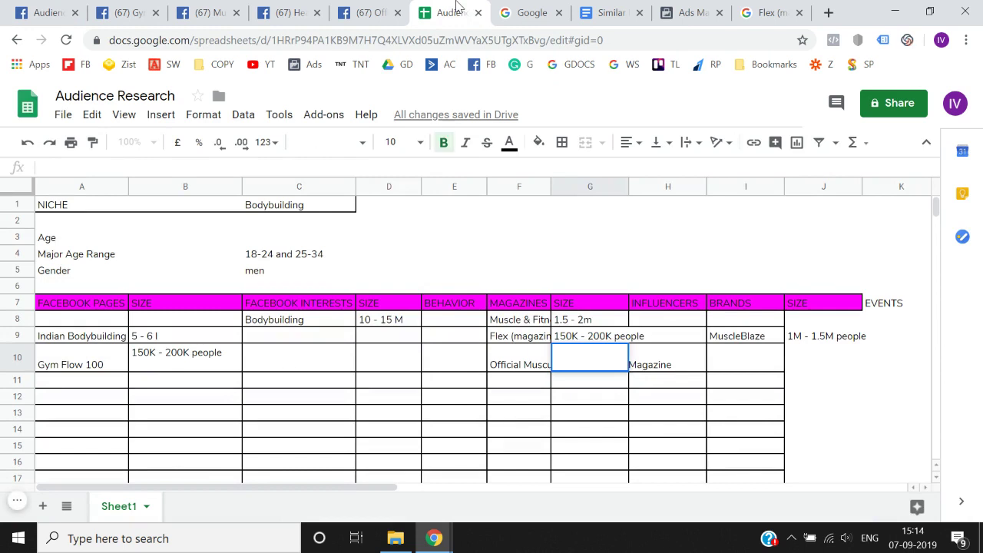
key("ctrl+v")
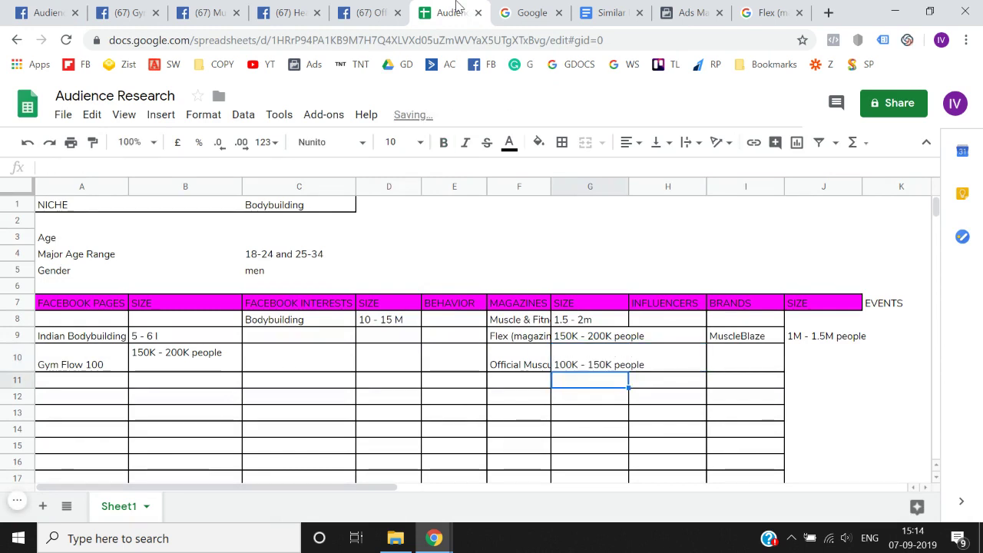
key("Right")
key("Right")
key("Right")
key("Left")
key("Left")
key("Left")
key("Left")
key("Left")
key("Left")
key("Left")
key("Left")
key("Left")
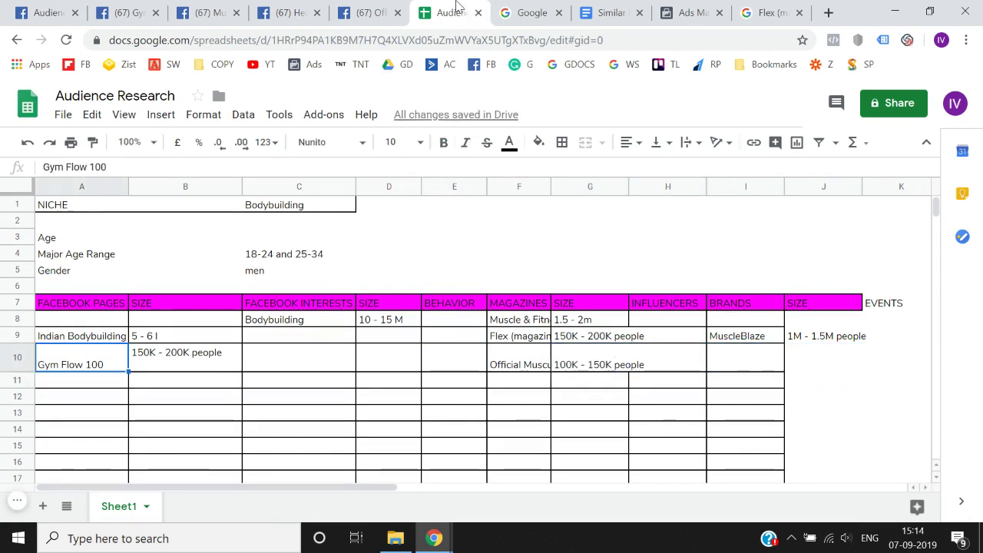
left_click(764, 10)
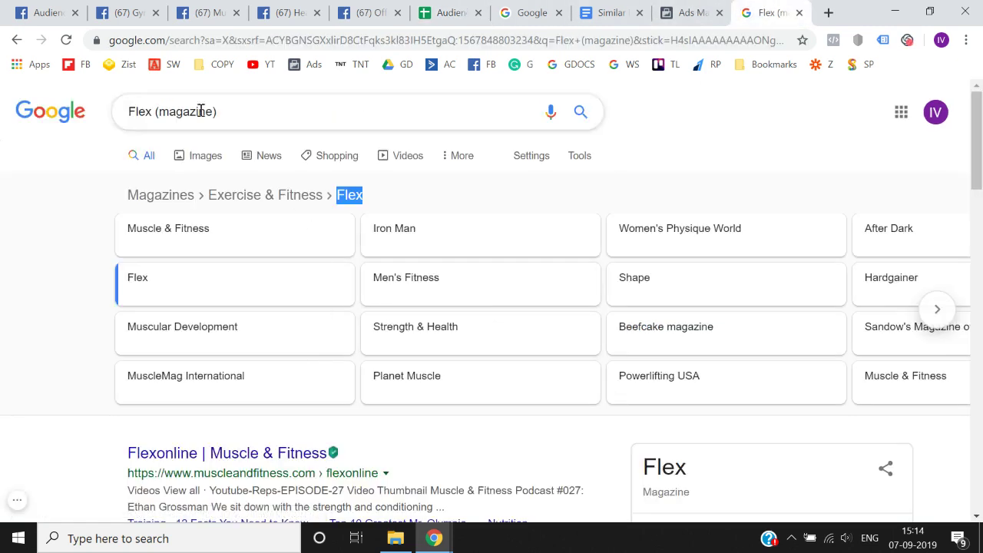
left_click(48, 13)
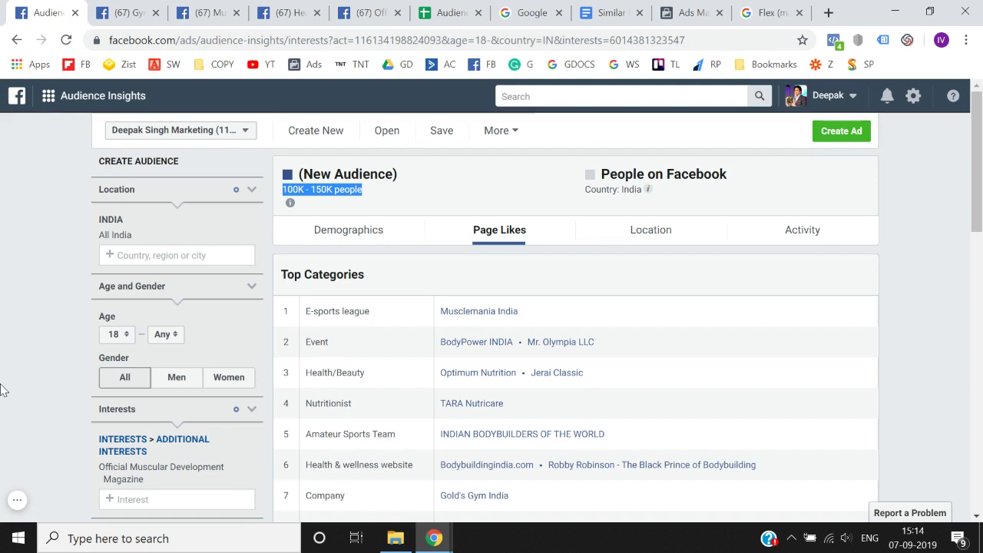
left_click(449, 12)
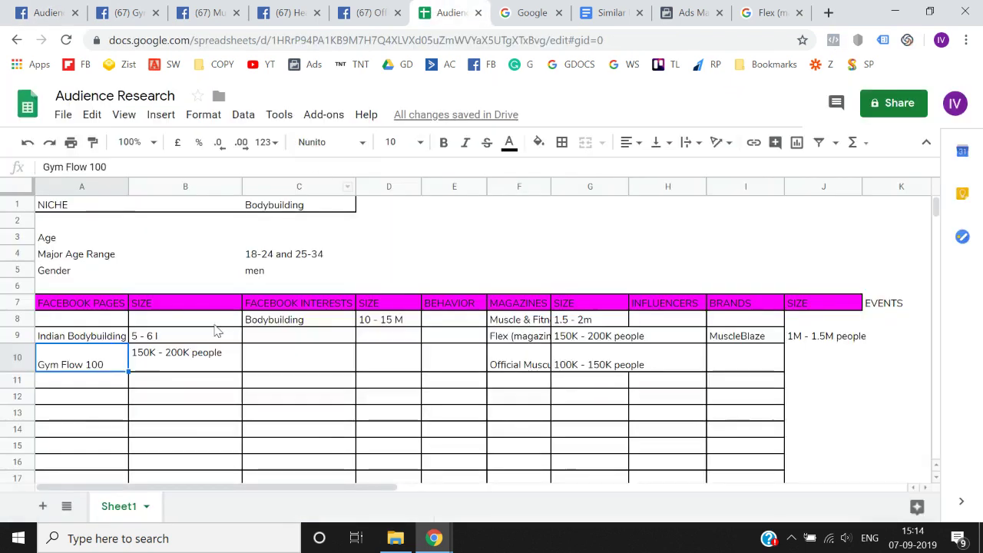
key("Up")
key("Up")
key("shift+Right")
key("shift+Right")
key("shift+Right")
key("shift+Right")
key("shift+Right")
key("shift+Right")
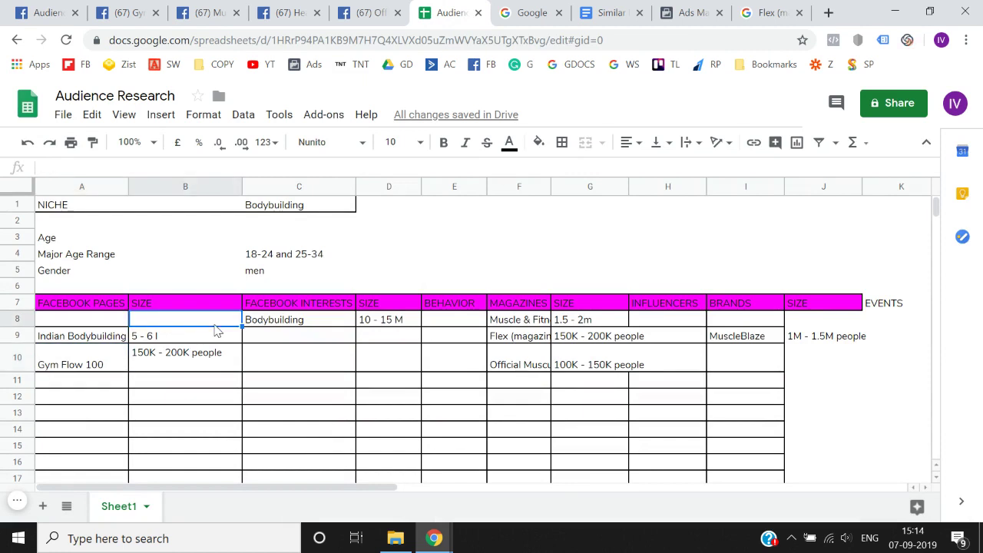
key("shift+Right")
key("shift+Right")
key("shift+Right")
key("shift+Down")
key("shift+Down")
key("shift+Down")
key("shift+Down")
key("shift+Down")
key("shift+Down")
key("shift+Down")
key("shift+Down")
key("shift+Down")
key("shift+Down")
key("shift+Down")
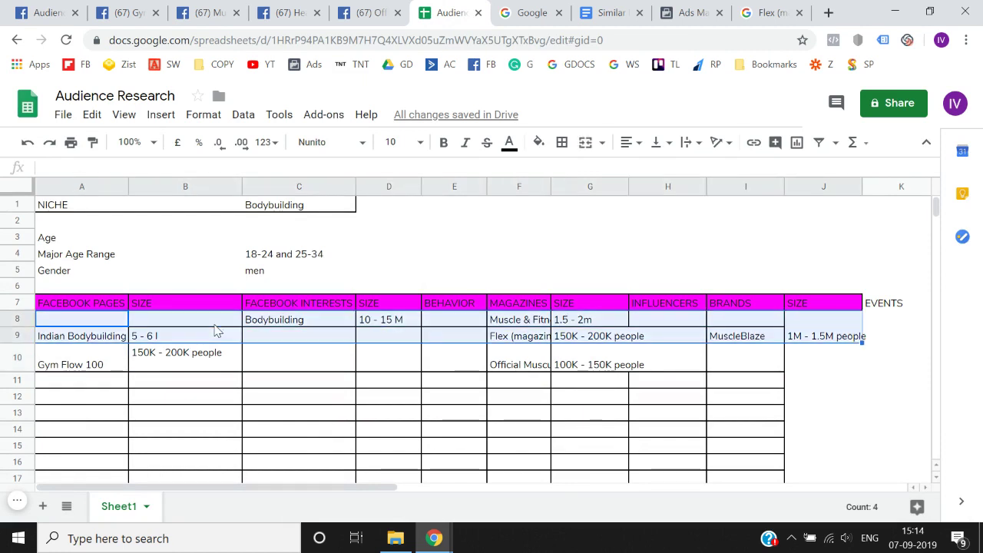
scroll(217, 330, "down", 1)
key("Up")
key("Down")
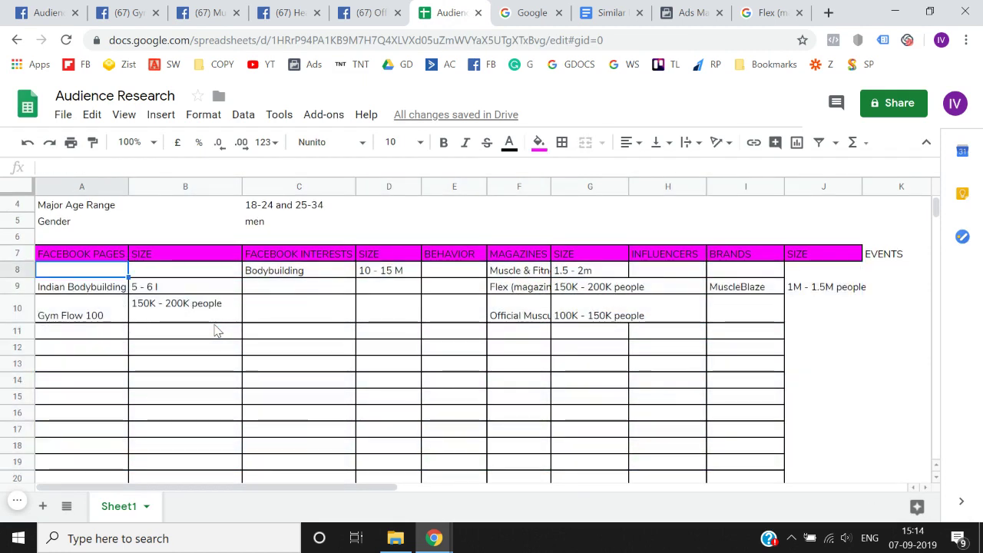
key("shift+Right")
key("shift+Right")
key("shift+Right")
key("shift+Right")
key("shift+Right")
key("shift+Right")
key("shift+Right")
key("shift+Right")
key("shift+Right")
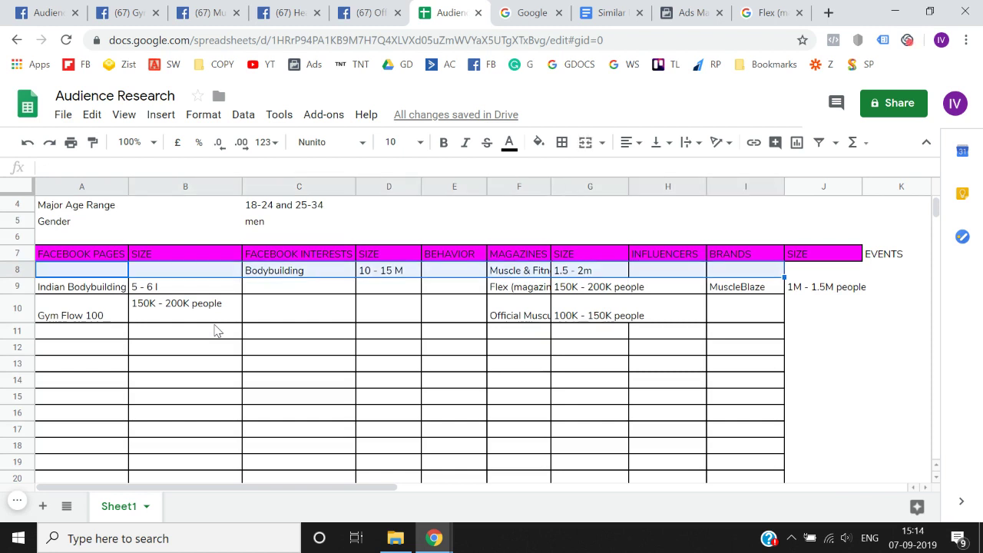
key("shift+Down")
key("shift+Down")
key("shift+Down")
key("shift+Down")
key("shift+Down")
key("shift+Down")
key("shift+Down")
key("shift+Down")
key("shift+Down")
key("shift+Down")
key("shift+Down")
key("Up")
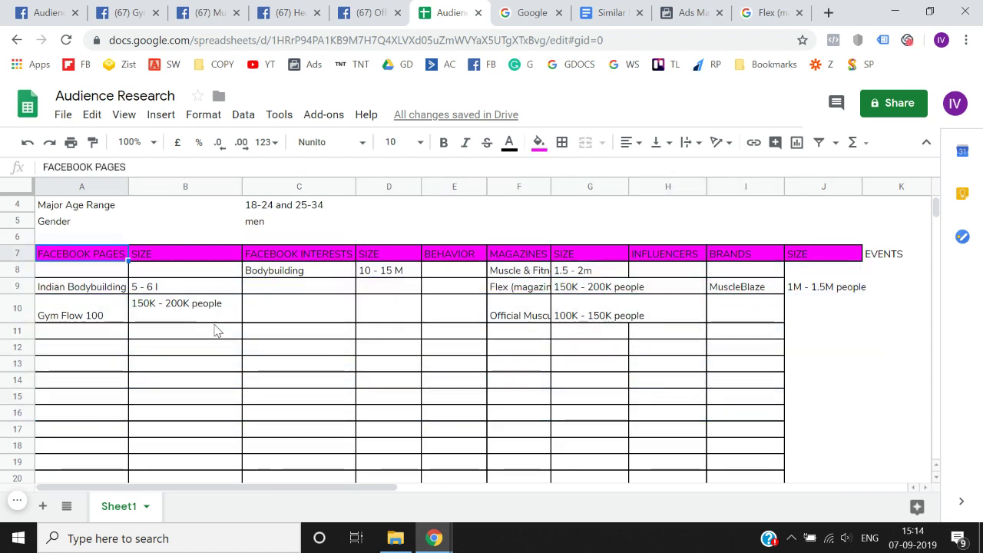
key("Down")
key("shift+Right")
key("shift+Right")
key("shift+Right")
key("shift+Right")
key("shift+Right")
key("shift+Right")
key("shift+Right")
key("shift+Right")
key("shift+Right")
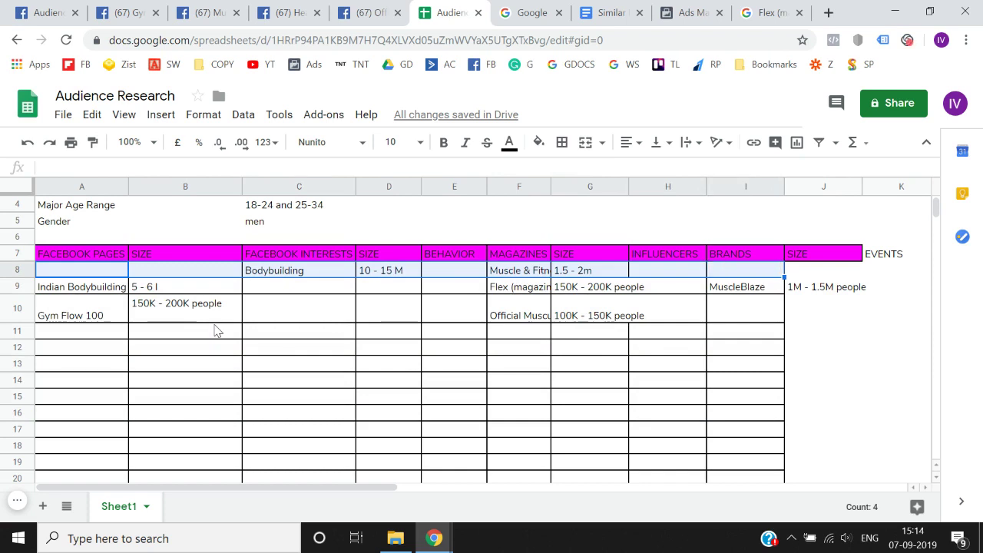
key("shift+Down")
key("shift+Down")
key("shift+Down")
key("shift+Down")
key("shift+Down")
key("shift+Down")
key("shift+Down")
key("shift+Down")
key("Up")
key("Down")
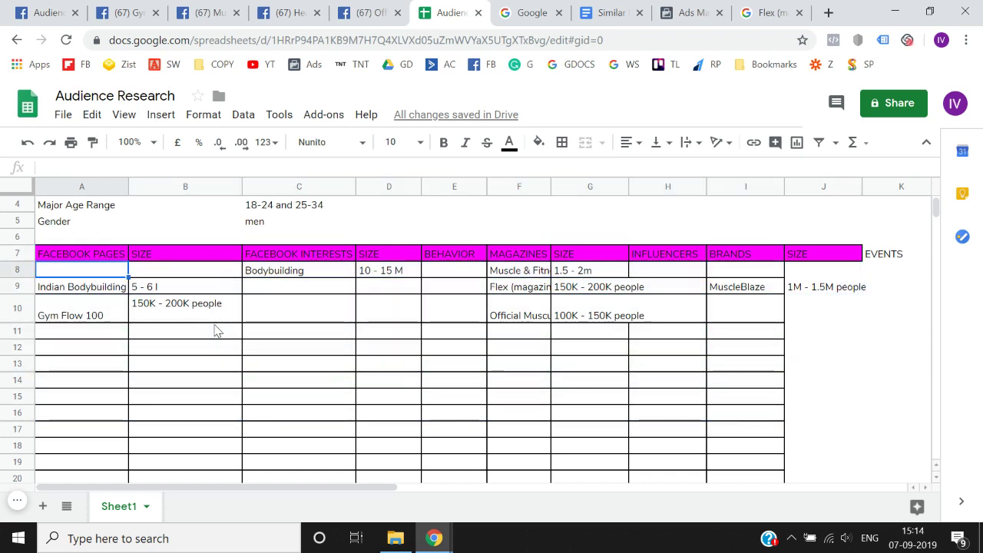
key("shift+Right")
key("shift+Right")
key("shift+Right")
key("shift+Right")
key("shift+Right")
key("shift+Right")
key("shift+Right")
key("shift+Right")
key("shift+Right")
key("shift+Down")
key("shift+Down")
key("shift+Down")
key("shift+Down")
key("shift+Down")
key("shift+Down")
key("shift+Down")
key("shift+Down")
key("shift+Down")
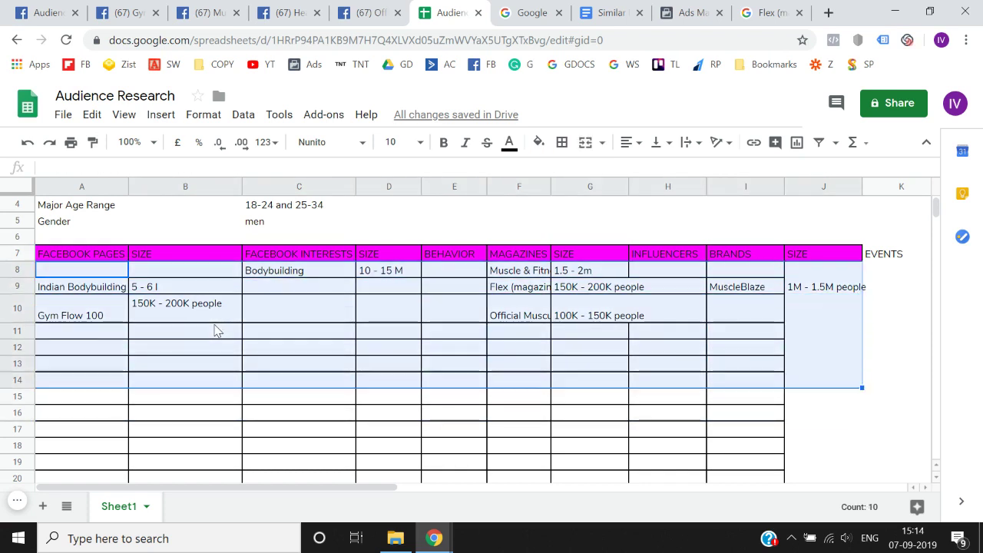
key("Up")
key("Down")
key("shift+Right")
key("shift+Right")
key("shift+Right")
key("shift+Right")
key("shift+Right")
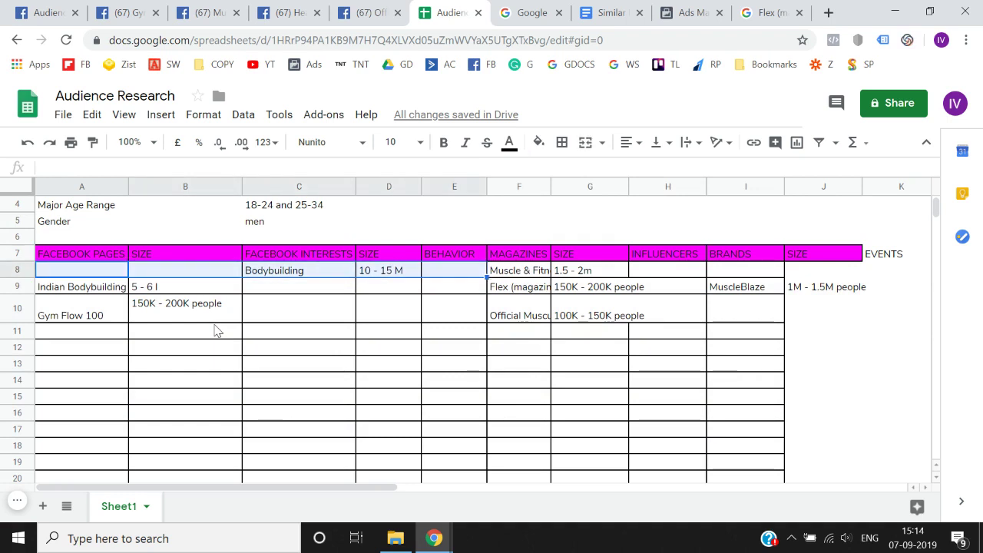
left_click(46, 13)
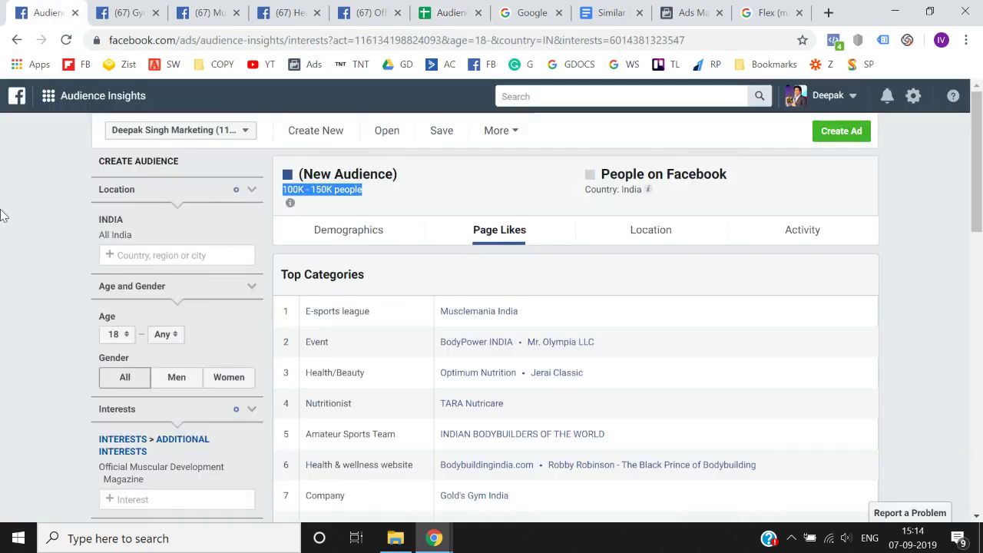
scroll(4, 285, "down", 1)
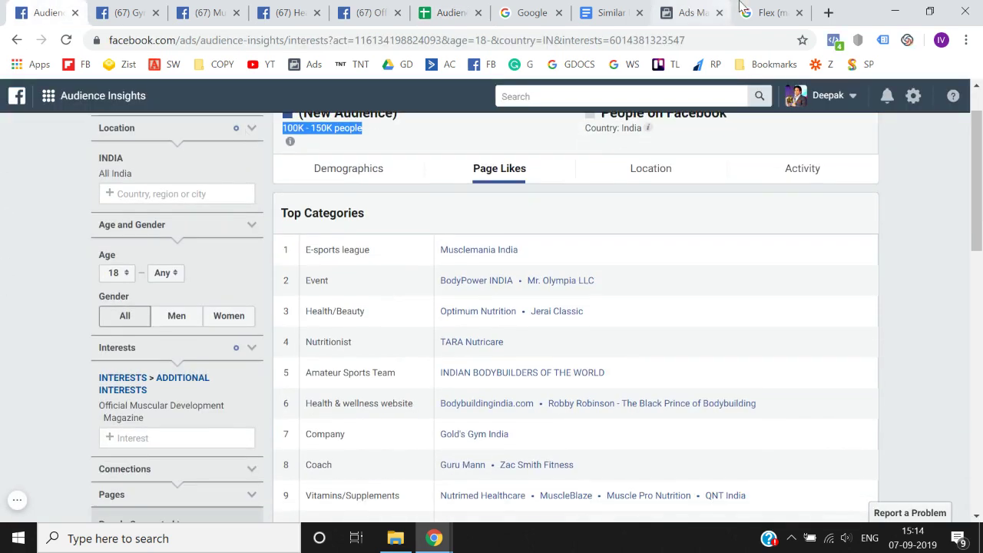
In the Google results for Flex (magazine), open the related magazine MuscleMag International and copy its name
left_click(771, 13)
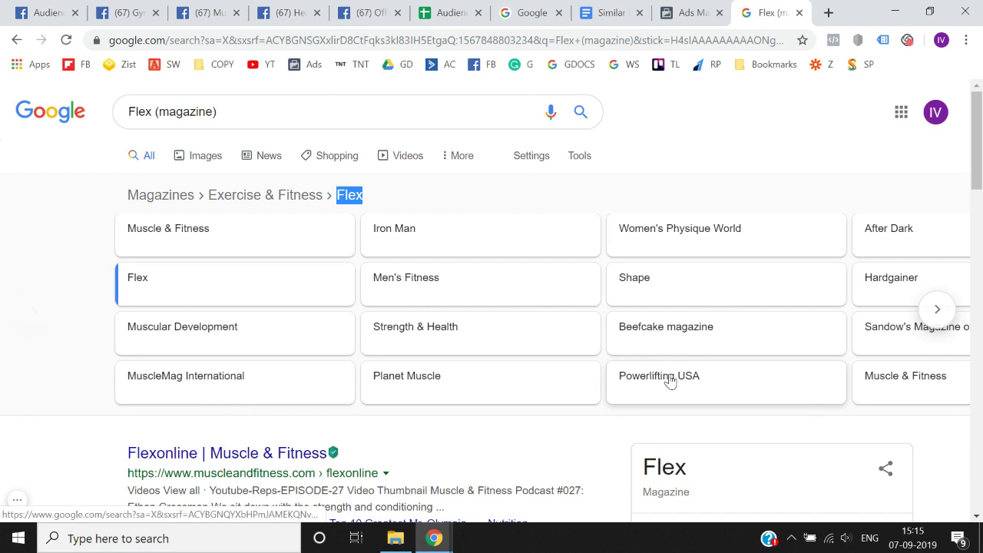
left_click(265, 373)
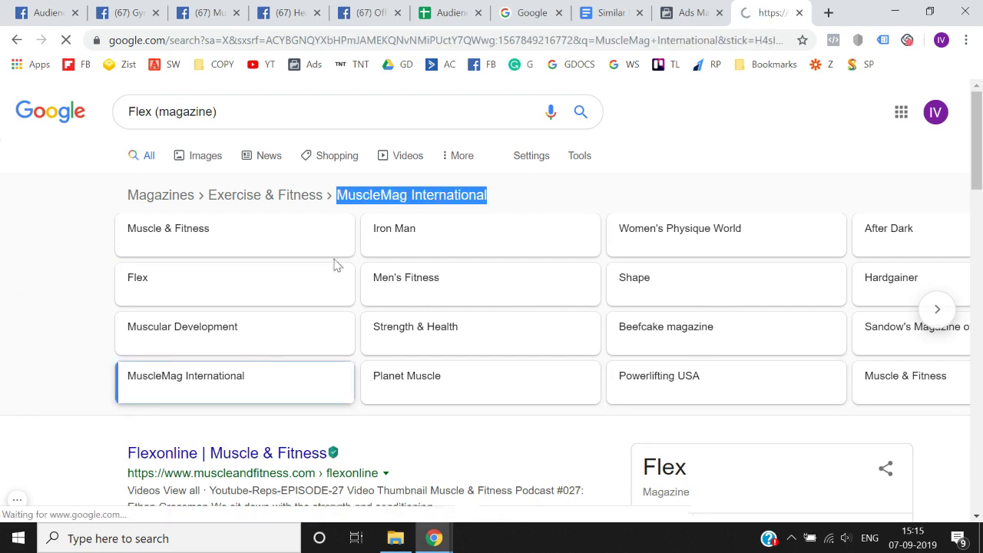
double_click(413, 196)
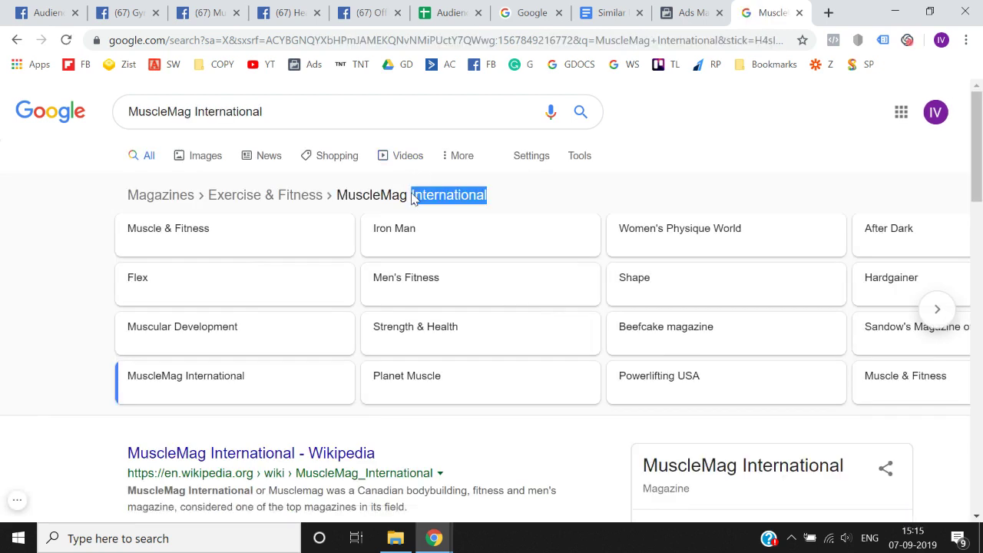
left_click_drag(526, 203, 340, 198)
left_click(341, 197)
left_click_drag(503, 199, 335, 197)
key("ctrl+c")
In Audience Insights, replace the Official Muscular Development Magazine interest with MuscleMag International and check its audience size
left_click(83, 6)
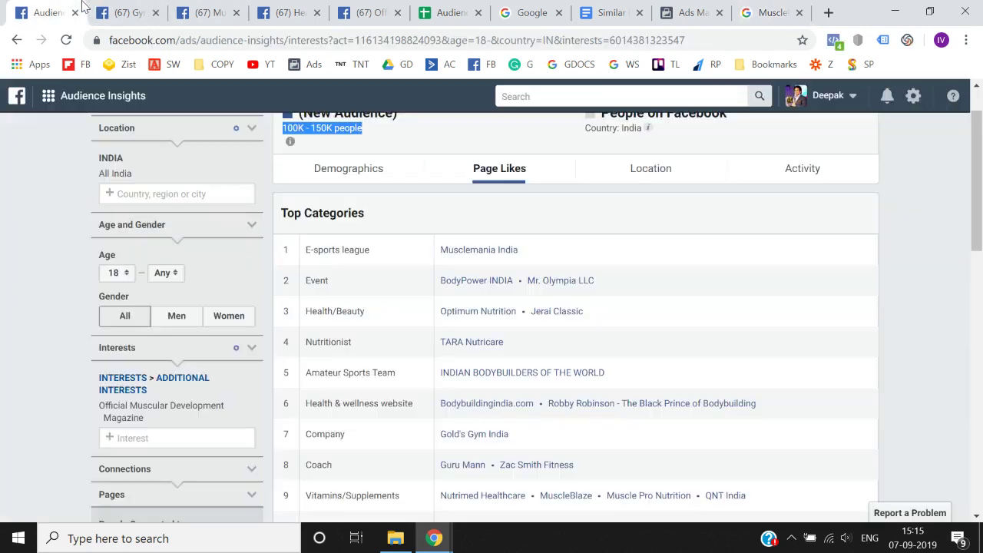
scroll(204, 384, "down", 1)
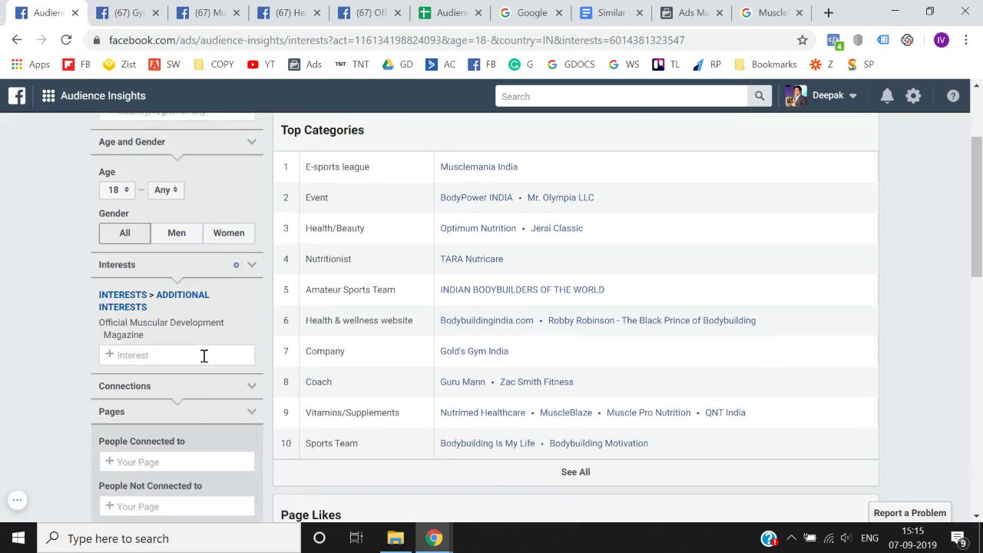
left_click(204, 355)
key("ctrl+v")
left_click(184, 379)
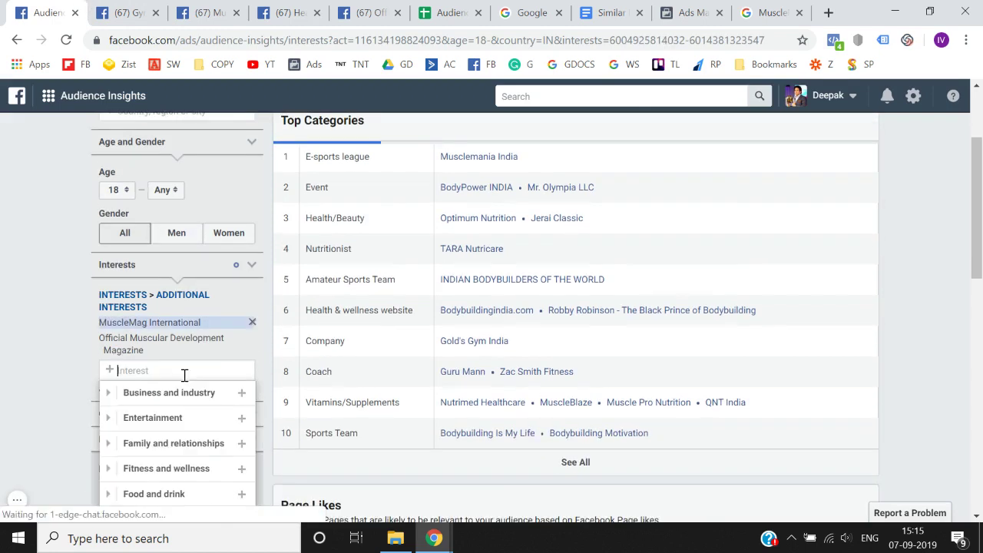
left_click(253, 339)
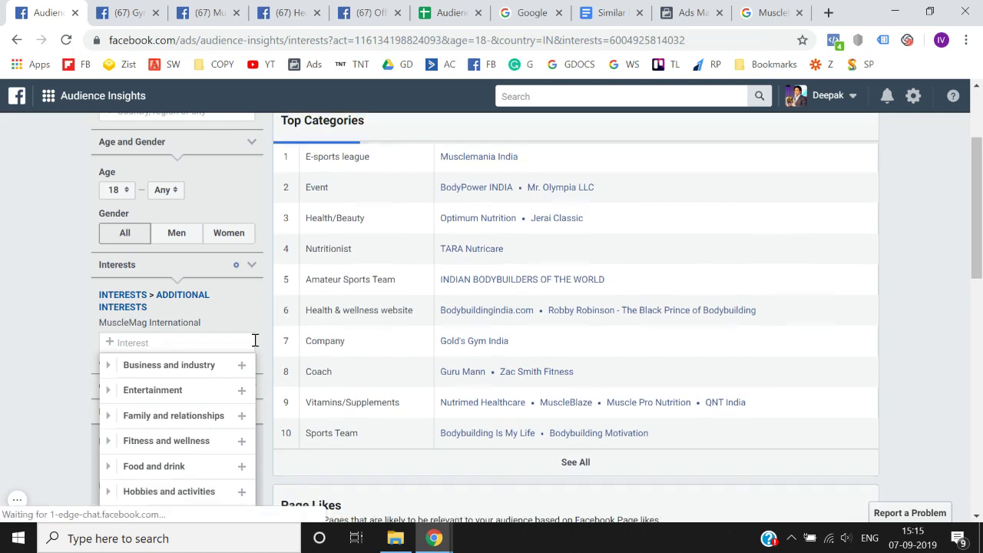
scroll(922, 362, "up", 1)
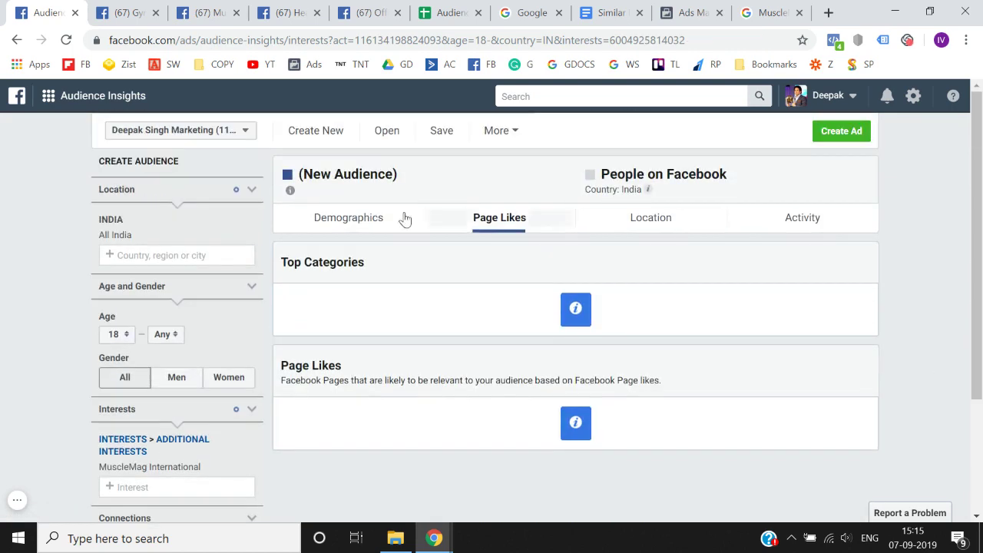
Return to the Audience Research sheet and go to the INFLUENCERS heading in row 7
left_click(445, 11)
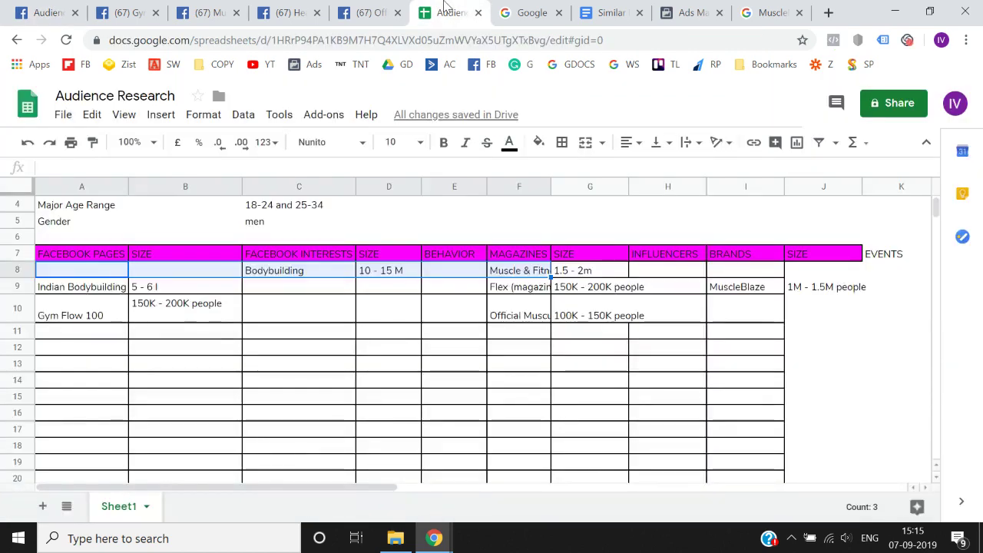
key("Right")
key("Right")
key("Right")
key("Right")
key("Right")
key("Right")
key("Right")
key("Up")
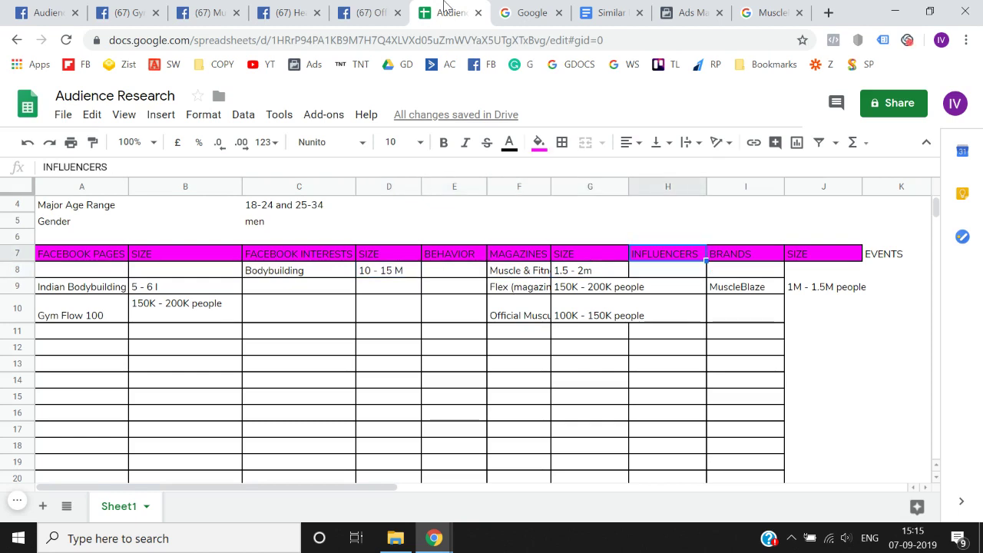
Search Google for top 10 bodybuilding influencers, replacing the MuscleMag International query
left_click(770, 12)
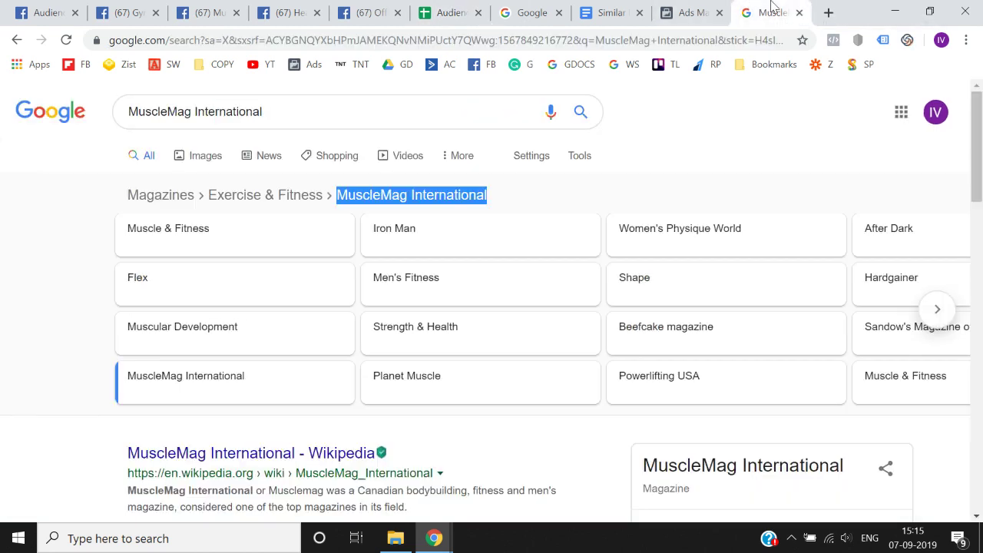
triple_click(432, 102)
type("bodyb")
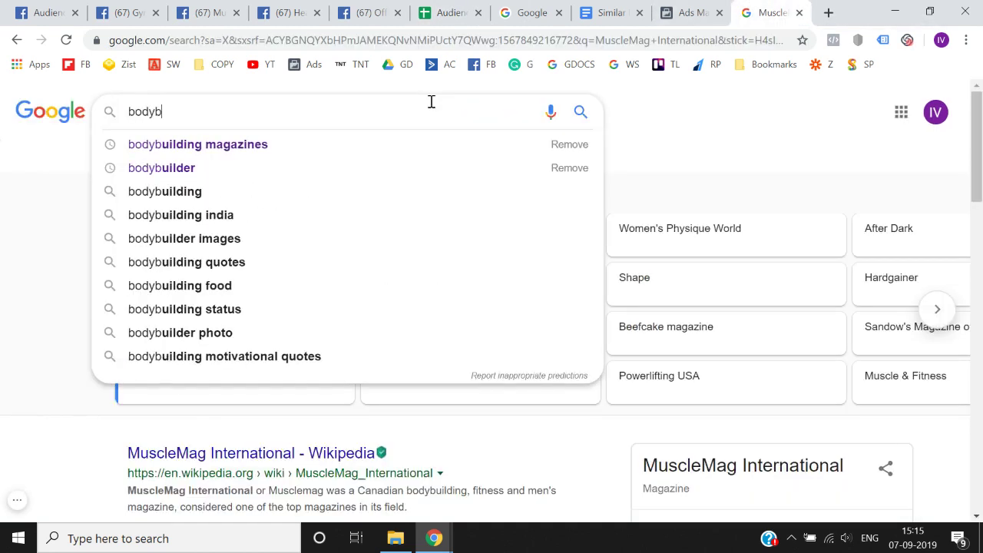
key("BackSpace")
key("BackSpace")
key("BackSpace")
key("BackSpace")
key("BackSpace")
type("top ")
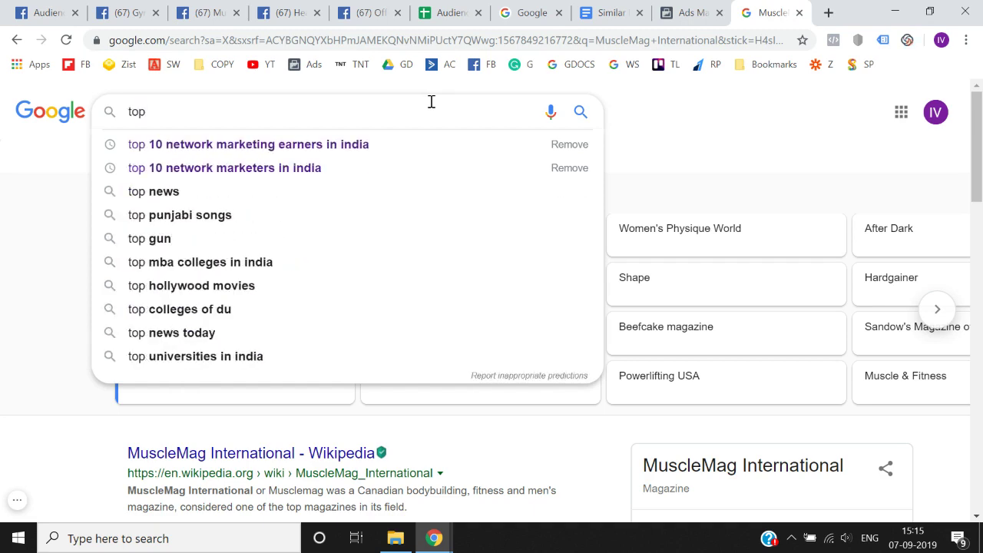
type("10 bou")
key("BackSpace")
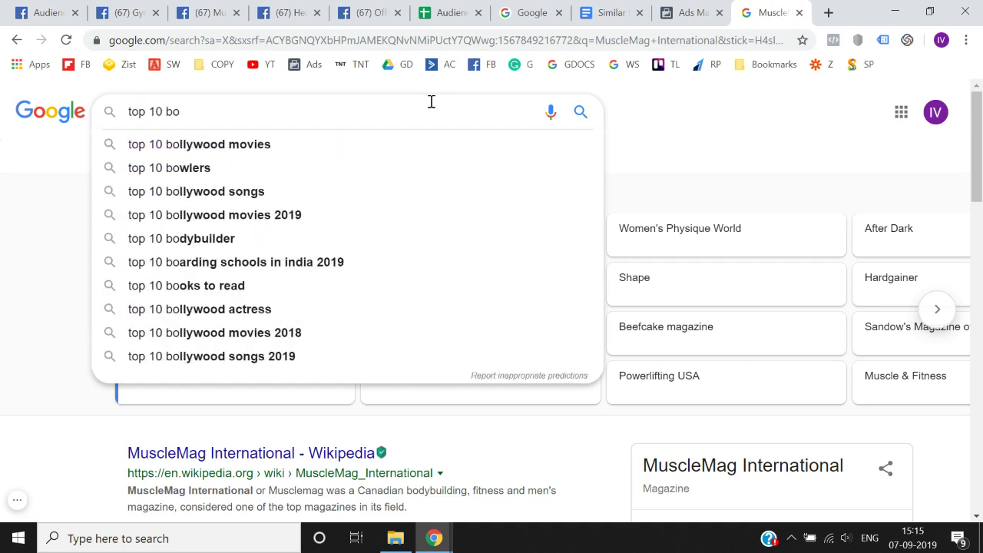
type("dybui")
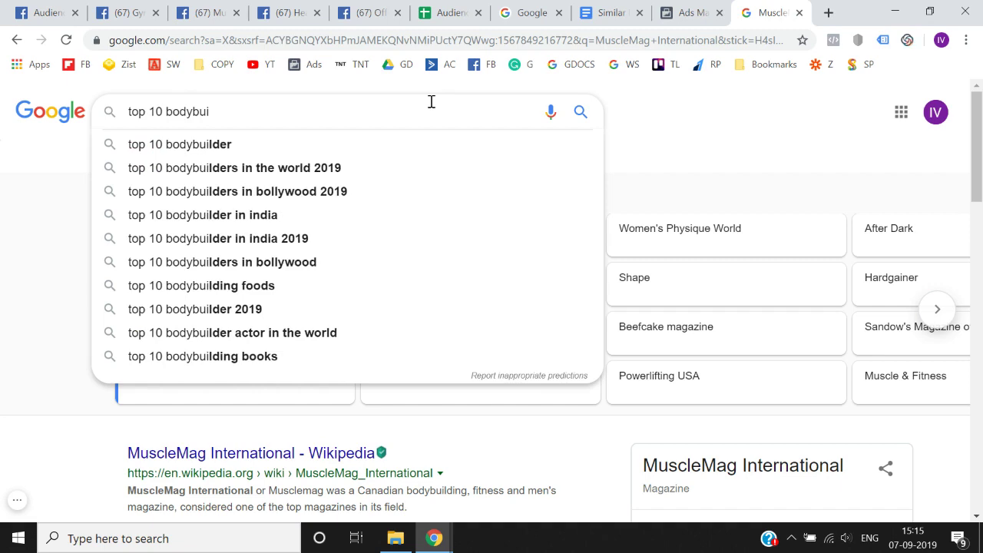
type("lding infl")
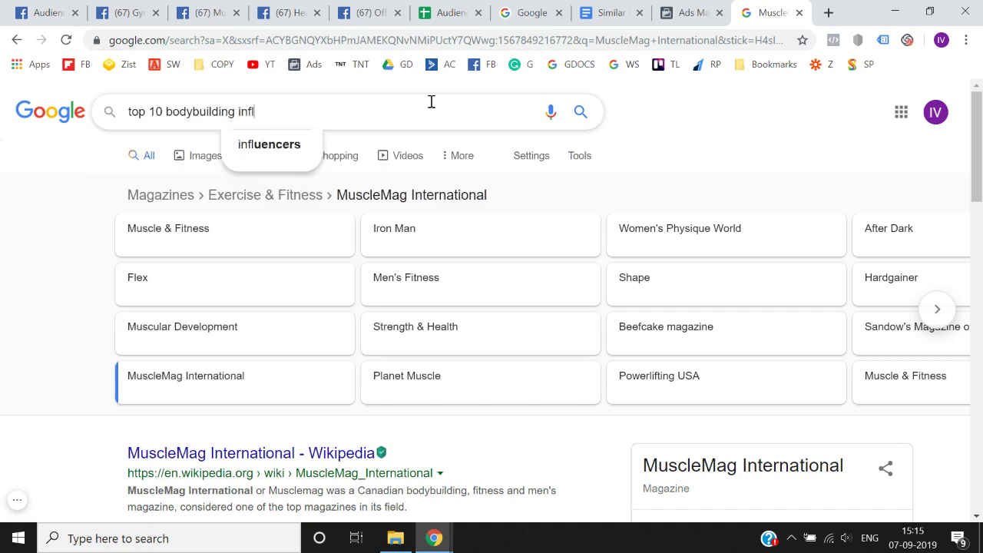
type("uencers")
key("Return")
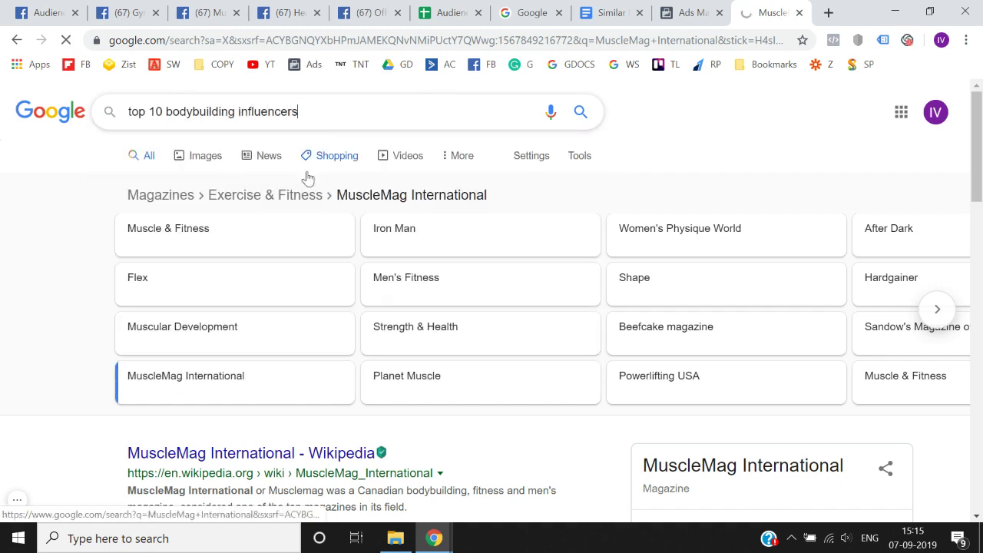
Open the Upfluence article on the top 20 fitness influencers and copy the name of the first one, Michelle Lewin
scroll(213, 314, "down", 2)
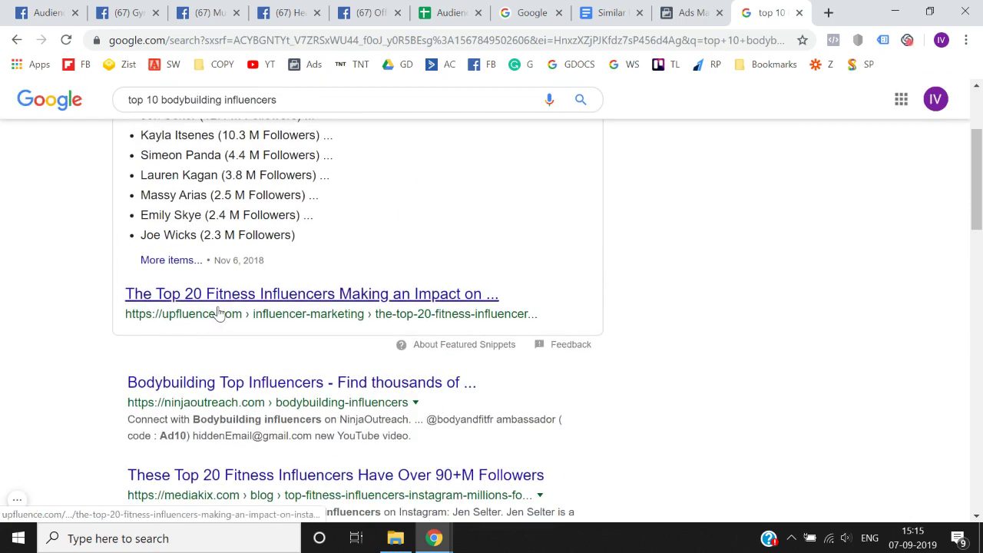
left_click(219, 314)
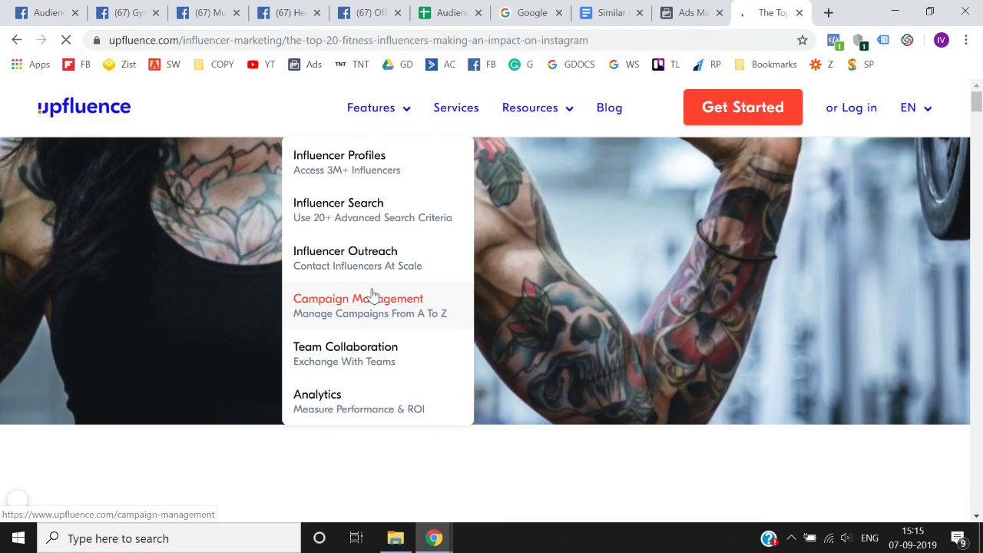
scroll(372, 295, "down", 10)
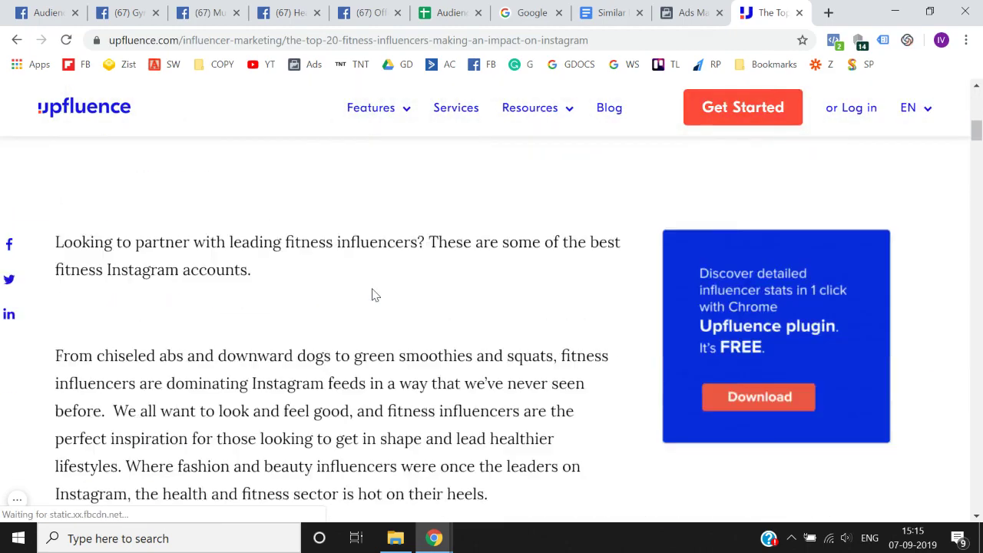
scroll(372, 295, "down", 13)
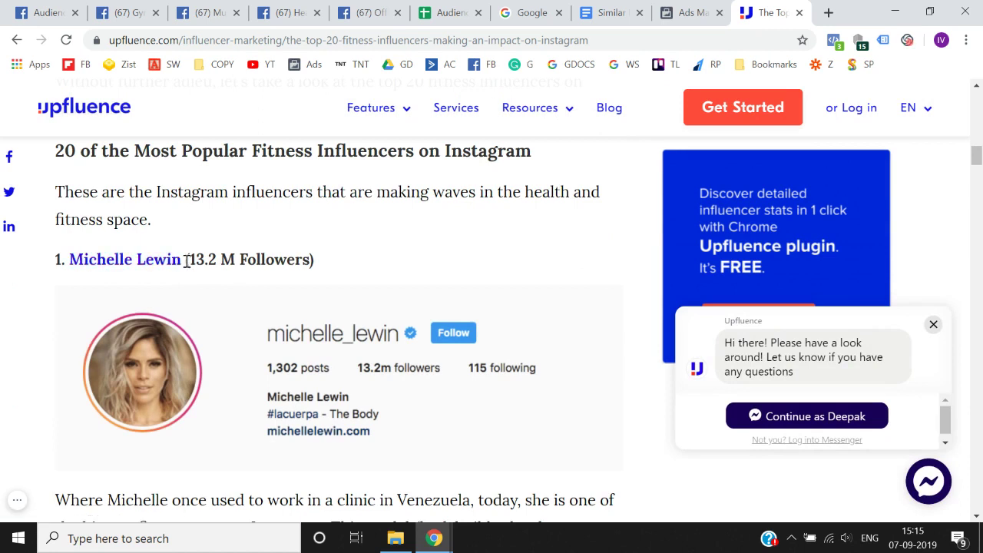
left_click_drag(186, 262, 68, 260)
key("ctrl+c")
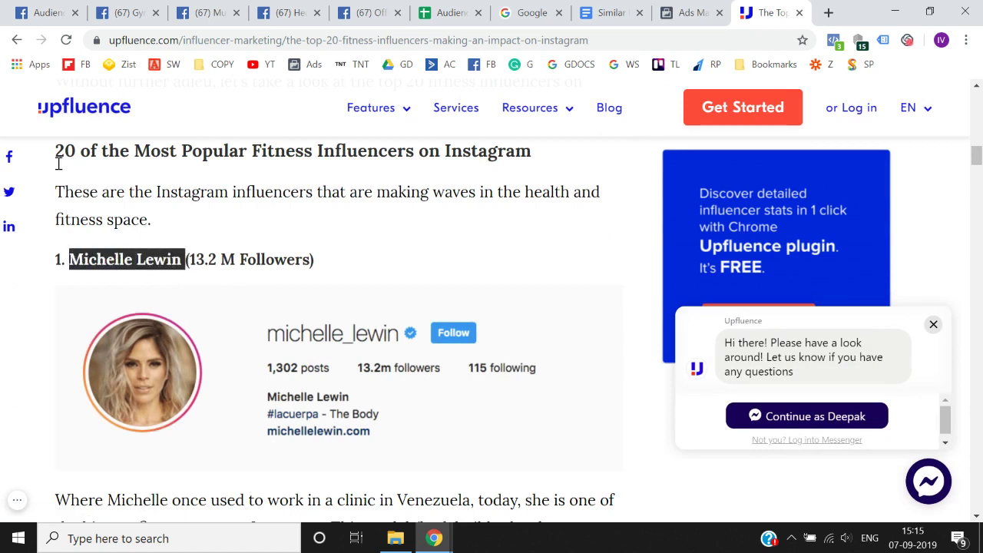
In Audience Insights, replace the MuscleMag International interest with Michelle Lewin and check the audience size
left_click(46, 12)
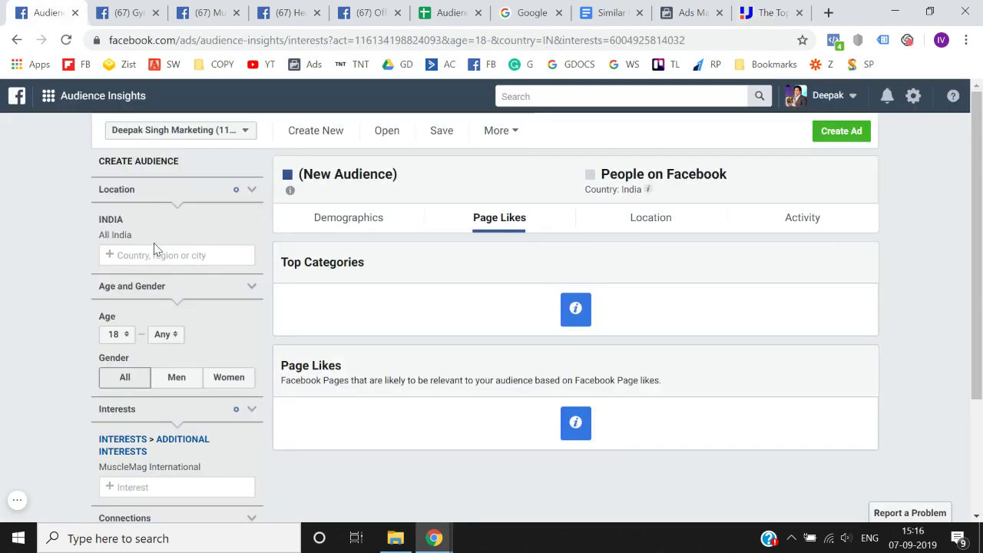
scroll(154, 248, "down", 2)
key("ctrl+v")
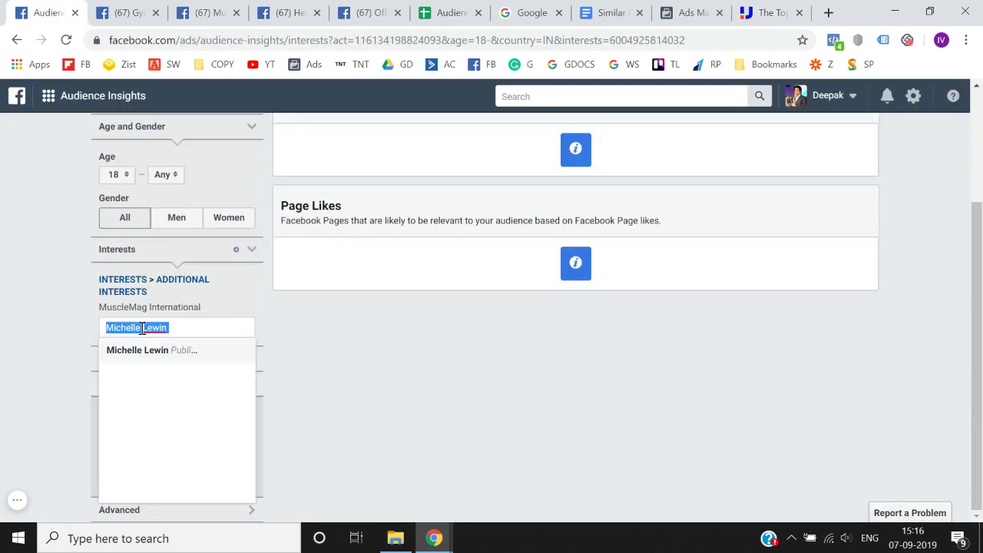
left_click(152, 352)
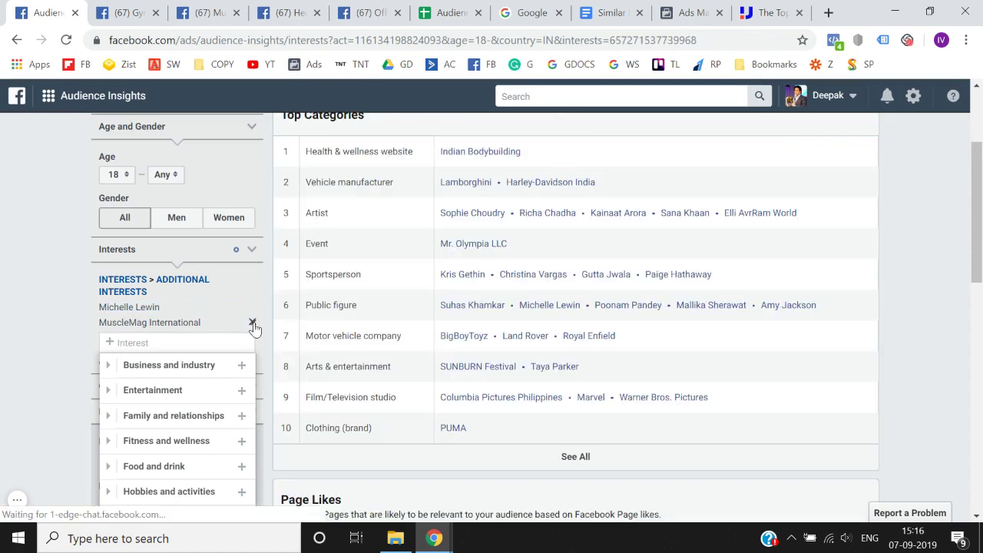
left_click(252, 323)
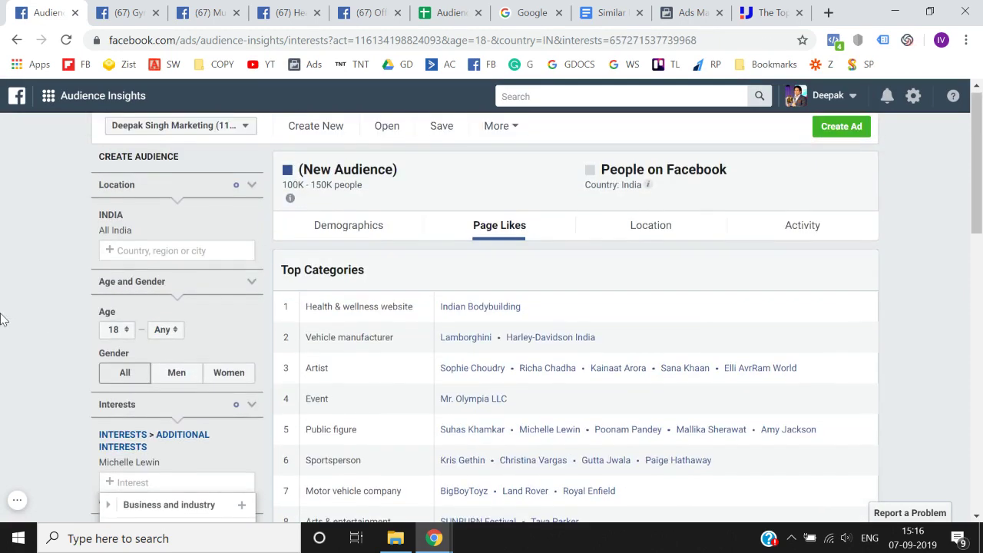
scroll(4, 351, "down", 2)
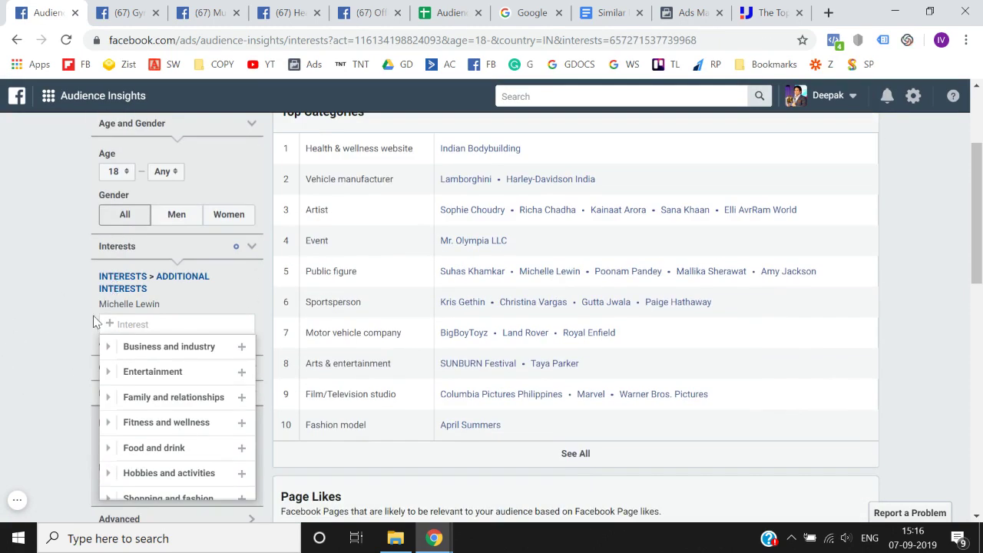
Copy the interest name Michelle Lewin from Audience Insights into cell H8 under INFLUENCERS in the Audience Research sheet
left_click_drag(100, 309, 156, 307)
key("ctrl+c")
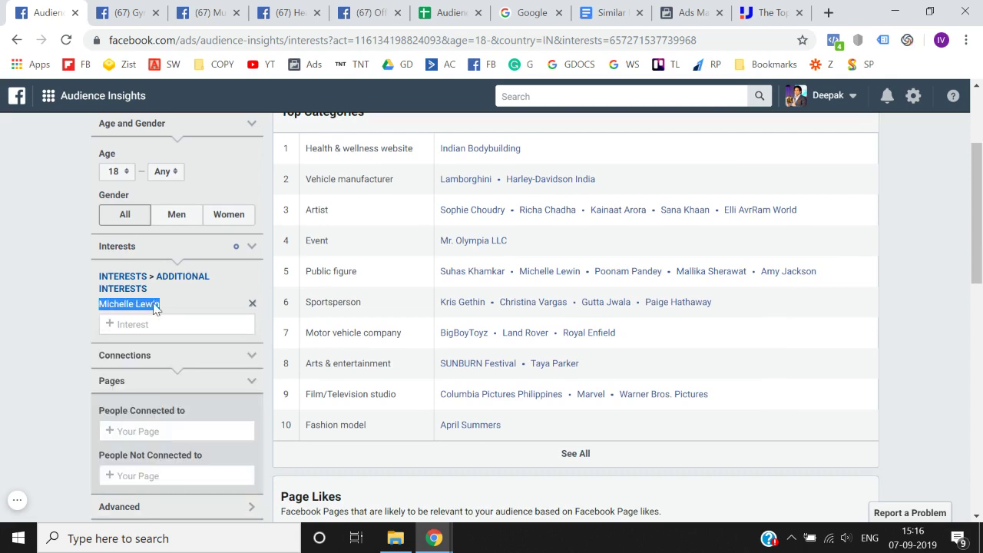
left_click(453, 12)
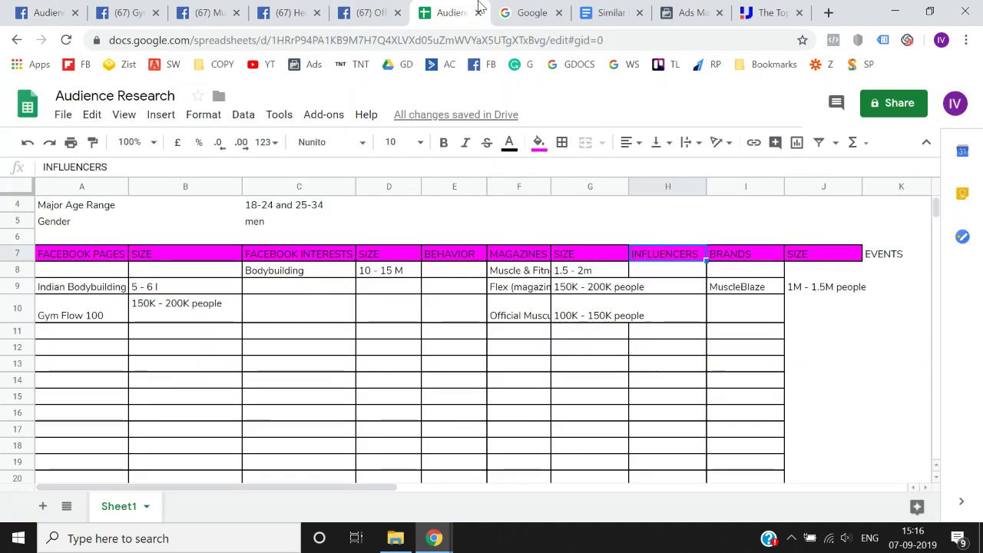
key("Right")
key("Left")
key("Down")
key("Return")
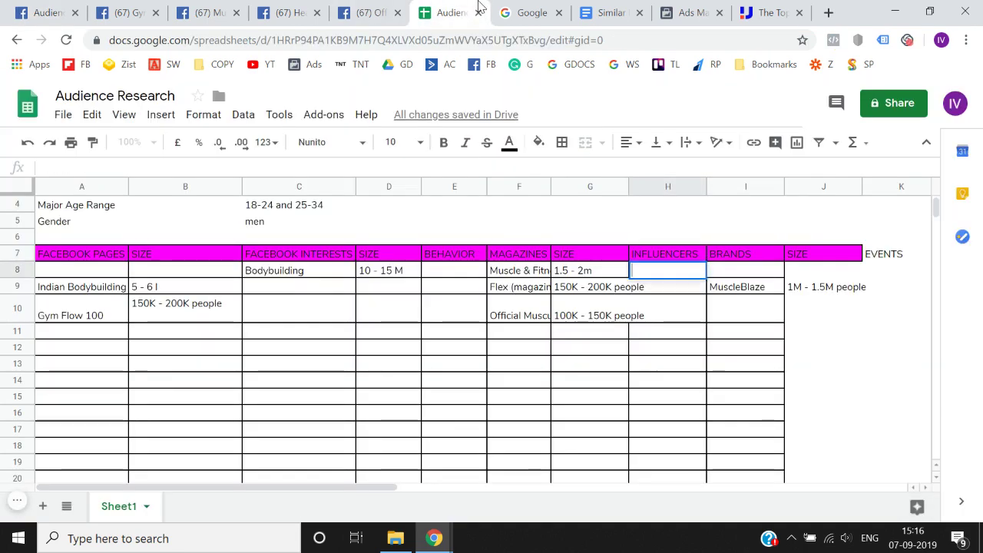
key("ctrl+v")
key("Return")
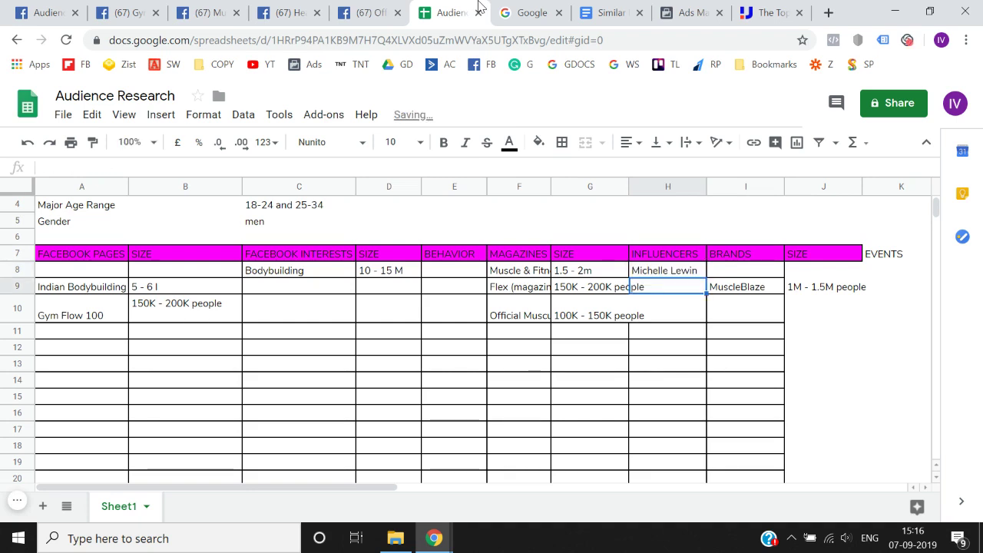
Insert a new column between the INFLUENCERS and BRANDS columns
left_click(737, 185)
right_click(738, 185)
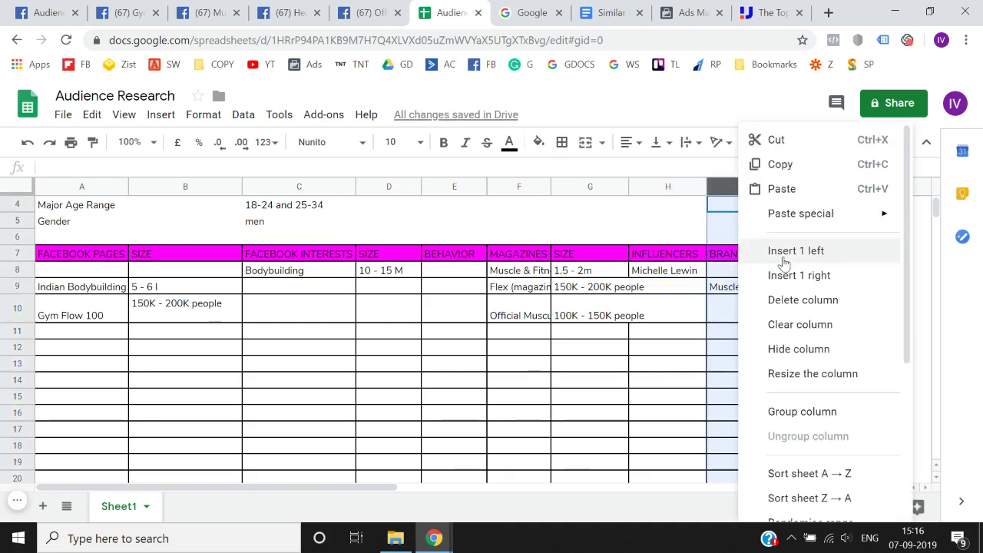
left_click(759, 255)
left_click(789, 263)
Copy the SIZE heading next to BRANDS into cell I7 of the new column
key("Right")
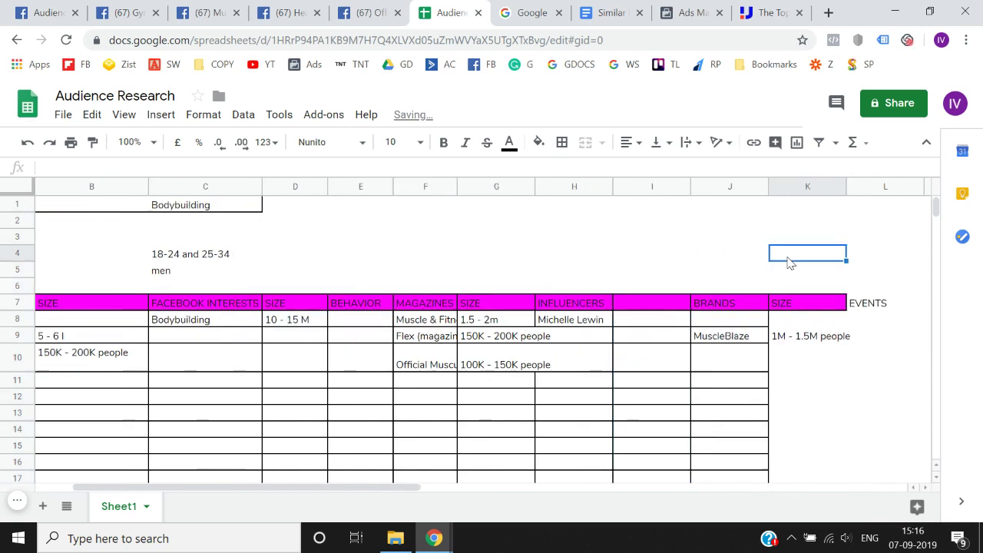
key("Down")
key("Down")
key("Down")
key("ctrl+c")
key("Left")
key("Left")
key("ctrl+v")
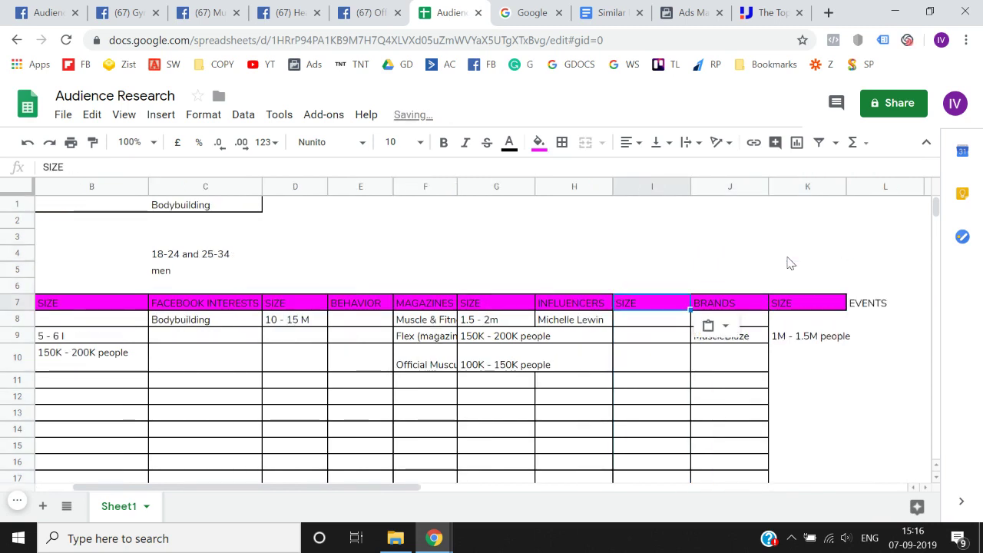
Check Michelle Lewin's audience size in Audience Insights and enter 100 - 150K in cell I8 of the Audience Research sheet
left_click(46, 13)
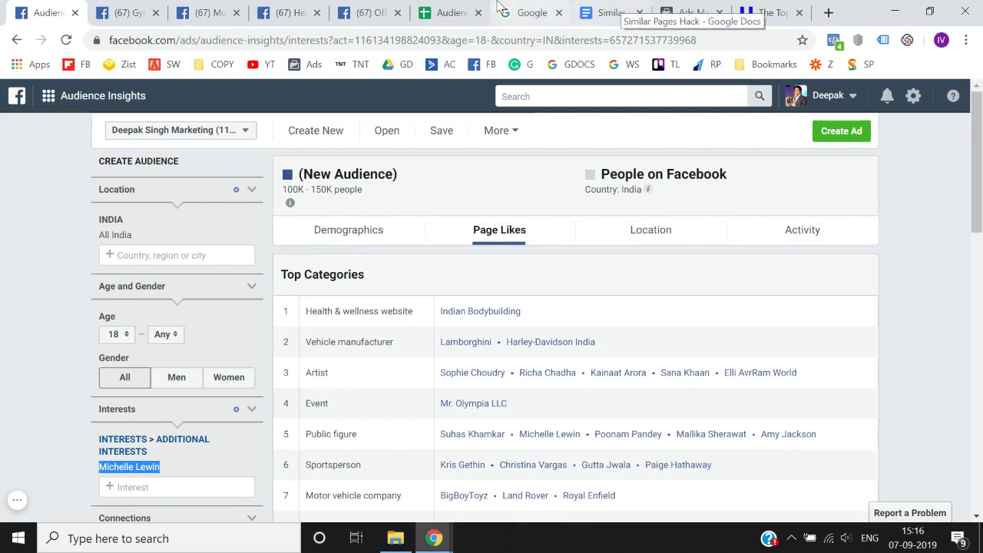
left_click(469, 9)
key("Right")
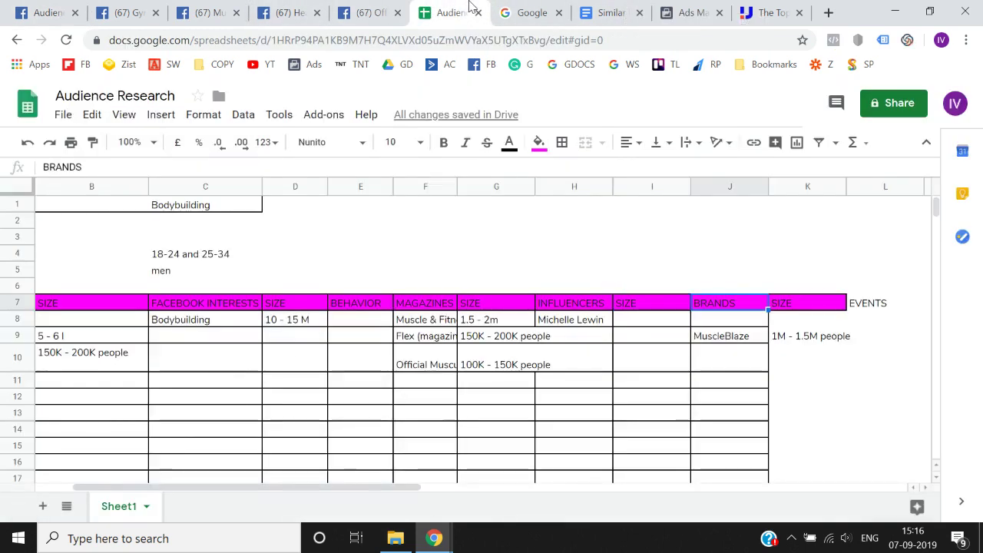
key("Left")
key("Left")
key("Down")
key("Right")
type("100 -")
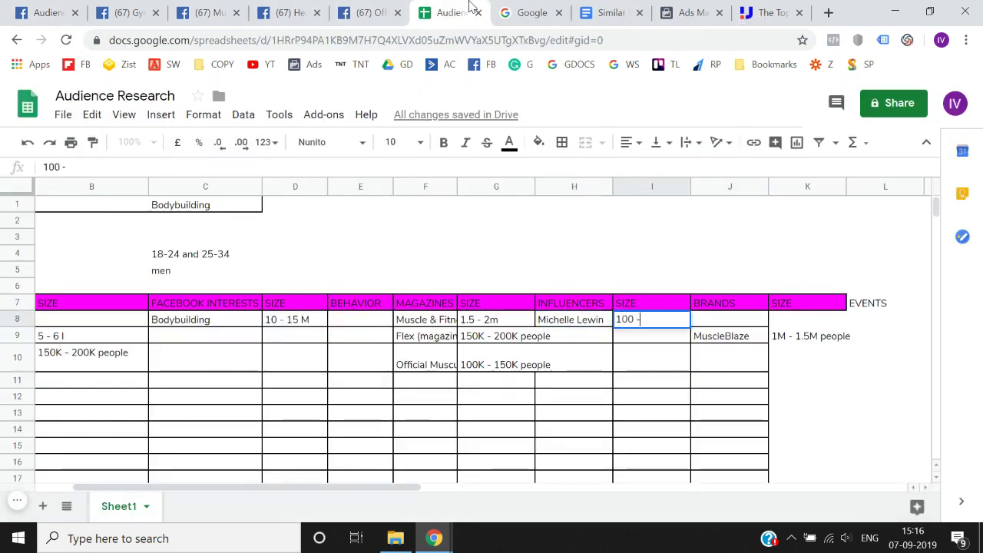
type(" 150K")
key("Return")
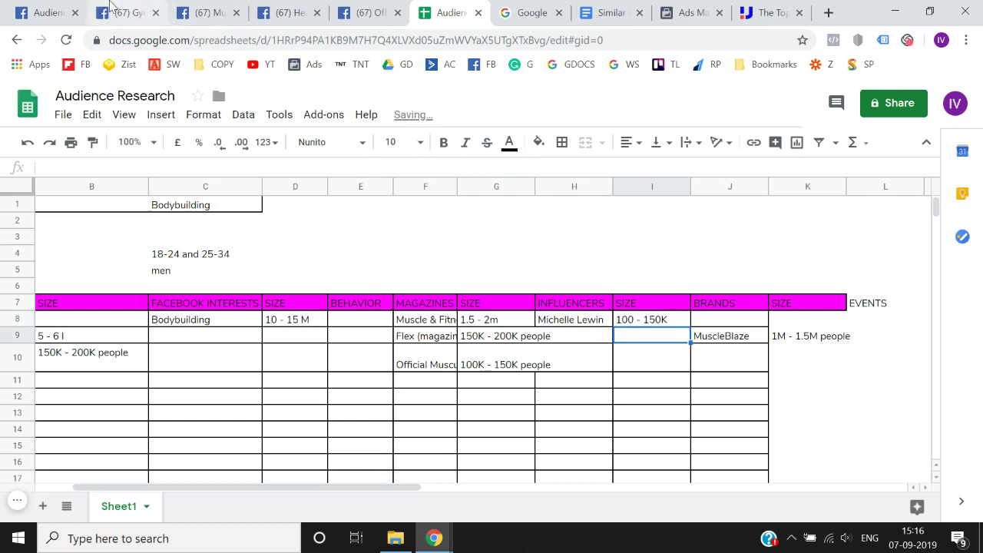
Review the recorded Facebook pages, interests, magazines, influencers and brands with their sizes in rows 8 to 11 of the Audience Research sheet
left_click(48, 6)
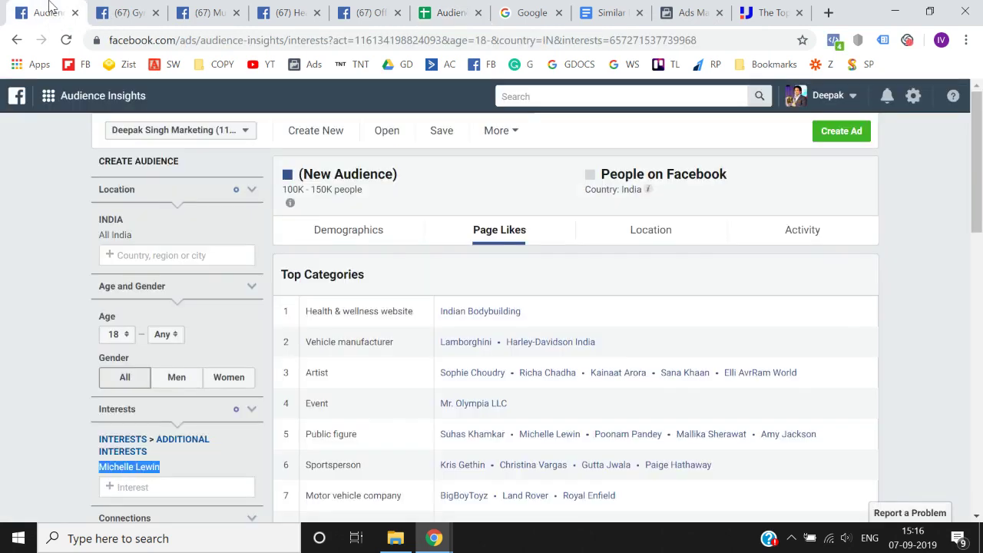
left_click(451, 9)
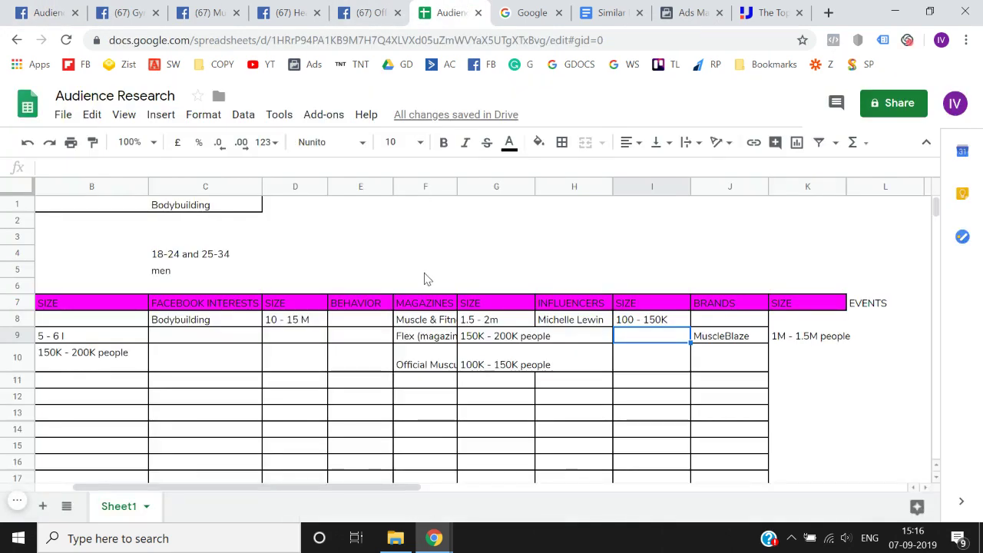
key("Up")
key("Right")
key("Up")
key("Down")
key("Down")
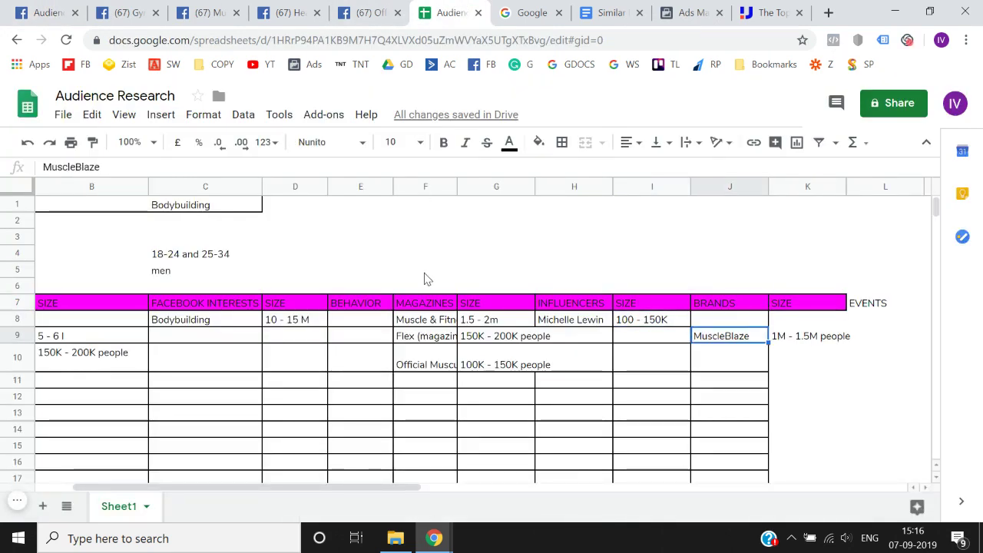
key("Down")
key("Left")
key("Home")
key("Right")
key("Left")
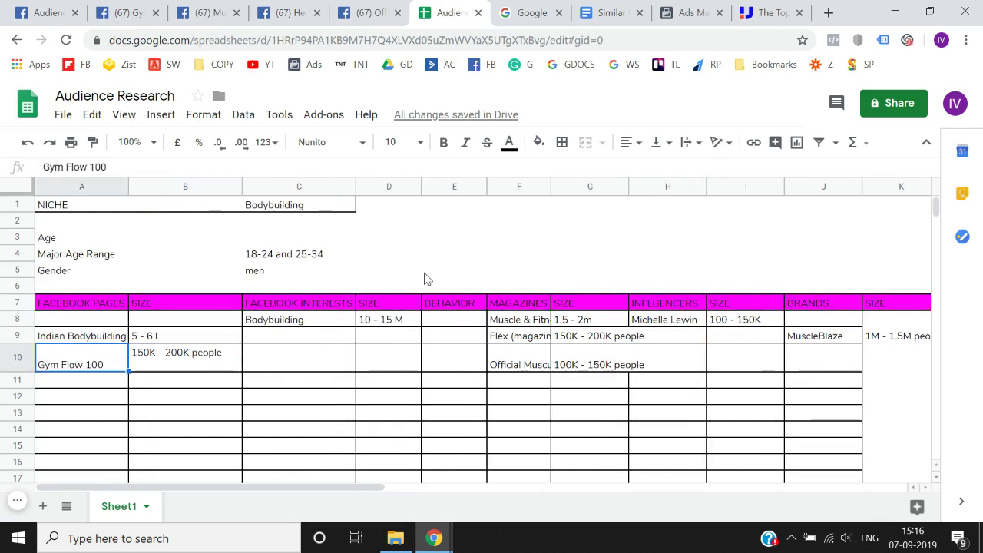
key("Up")
key("Up")
key("shift+Down")
key("shift+Down")
key("shift+Down")
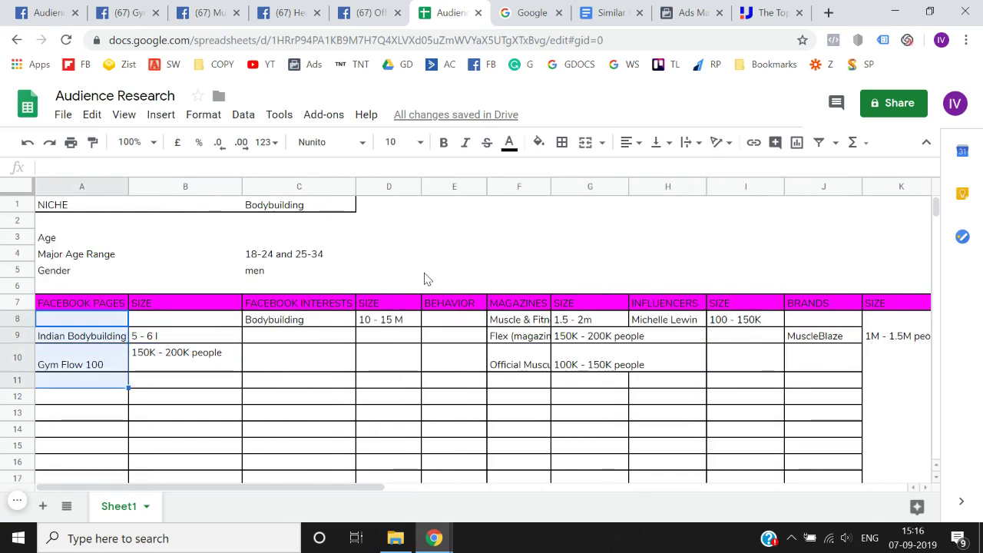
key("shift+Right")
key("shift+Right")
key("shift+Right")
key("shift+Right")
key("shift+Right")
key("shift+Right")
key("shift+Right")
key("shift+Right")
key("shift+Right")
key("shift+Right")
key("shift+Left")
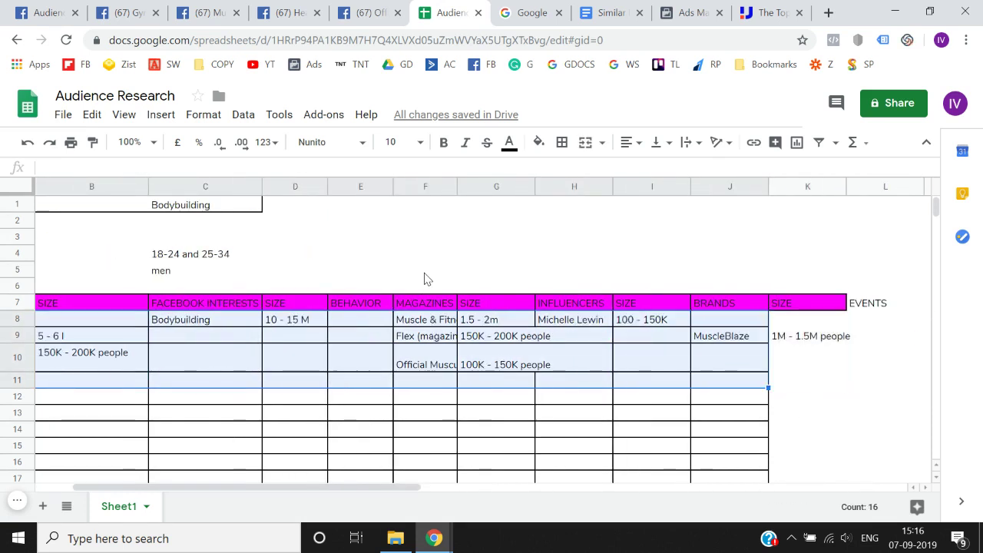
key("shift+Up")
key("shift+Up")
key("shift+Up")
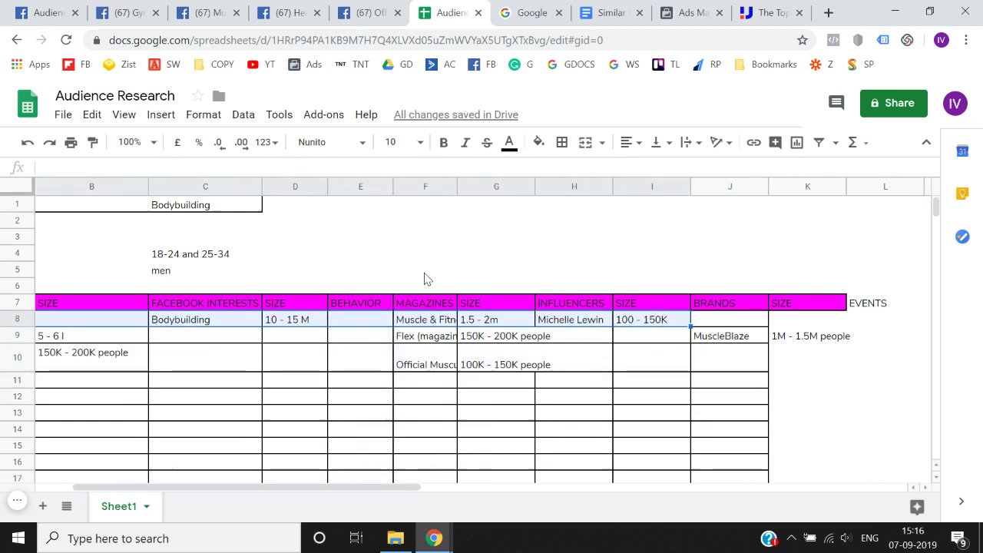
Review the niche, age range and gender details, and the row 8 entries across the Facebook pages to brands columns
key("Up")
key("Up")
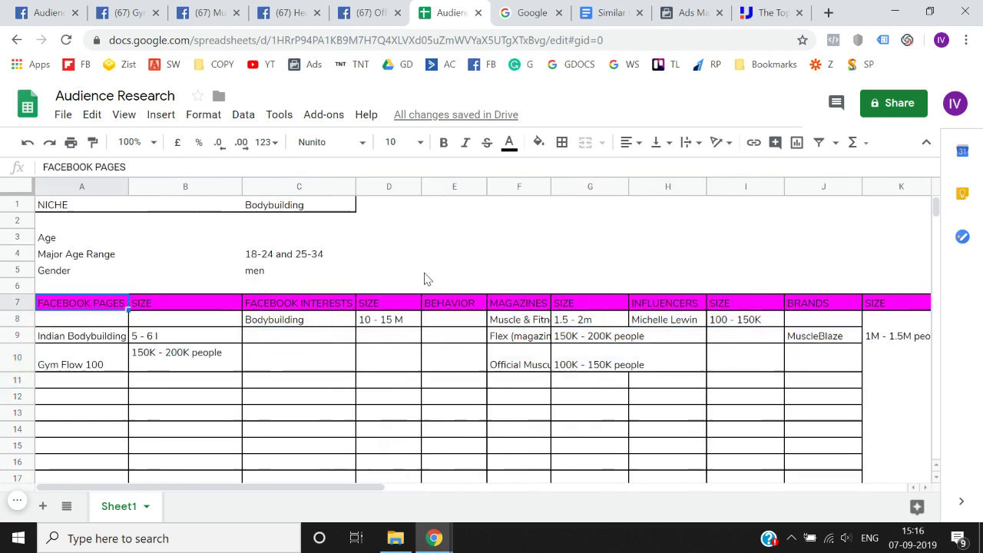
key("Up")
key("Up")
key("Up")
key("Up")
key("Up")
key("Down")
key("Down")
key("Down")
key("Down")
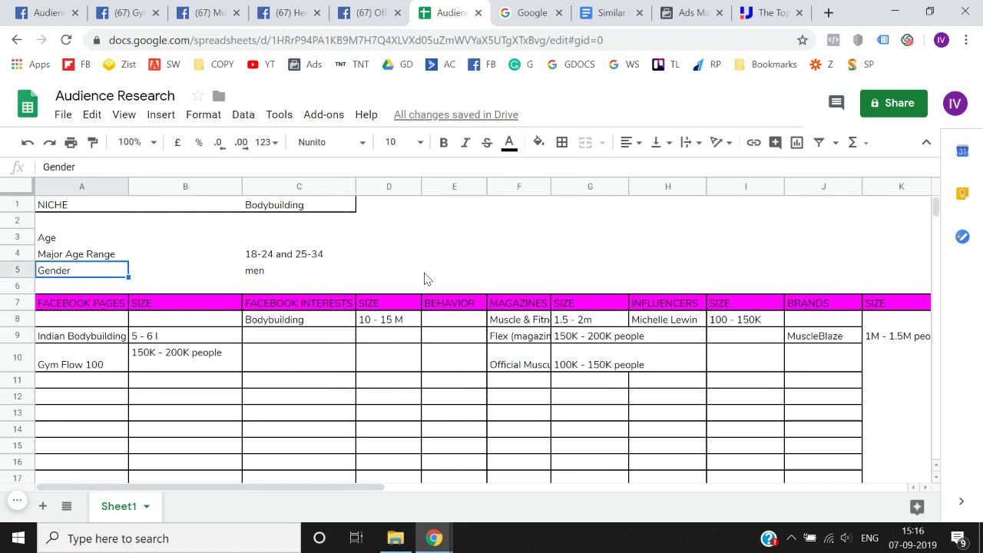
key("Down")
key("Down")
key("Down")
key("shift+Right")
key("shift+Right")
key("shift+Right")
key("shift+Right")
key("shift+Right")
key("shift+Right")
key("shift+Right")
key("shift+Right")
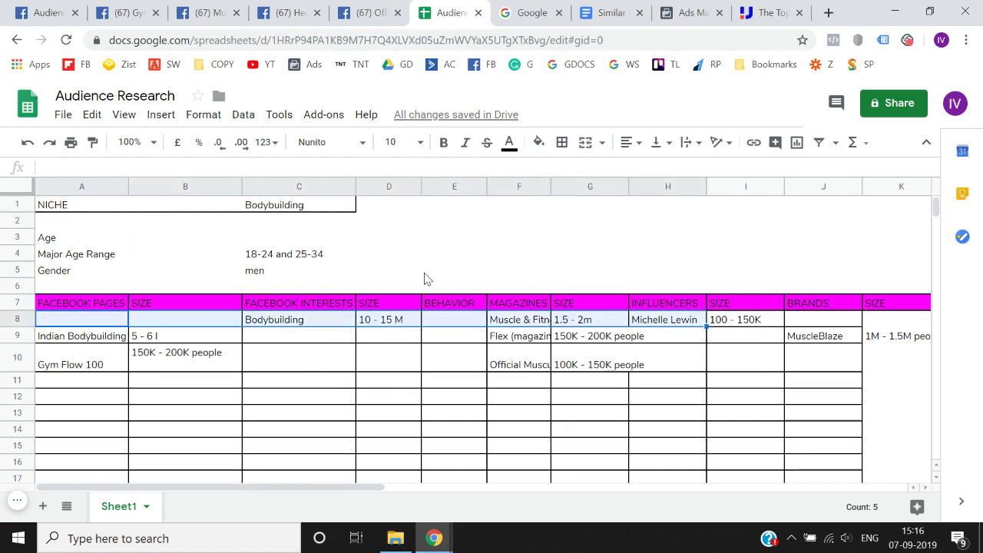
key("shift+Right")
key("shift+Right")
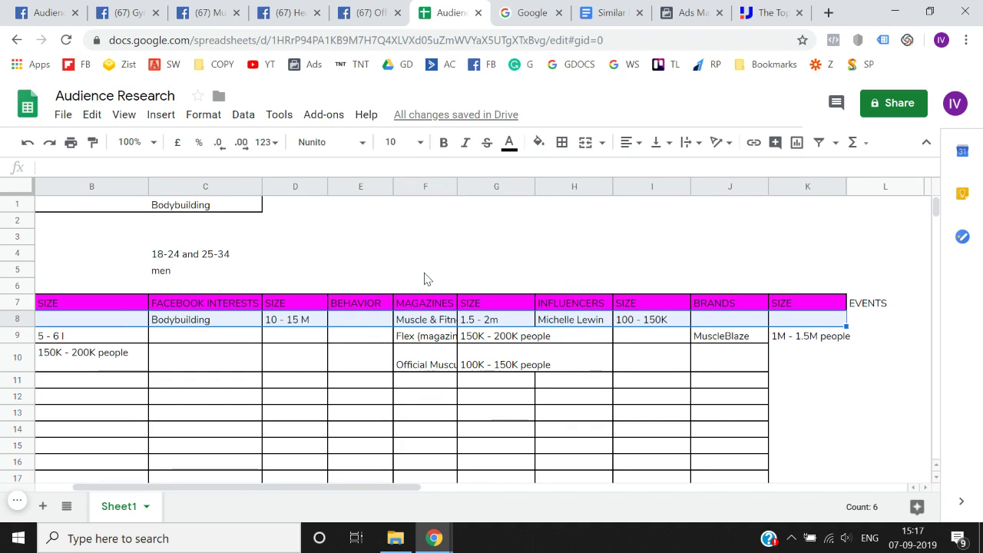
key("Left")
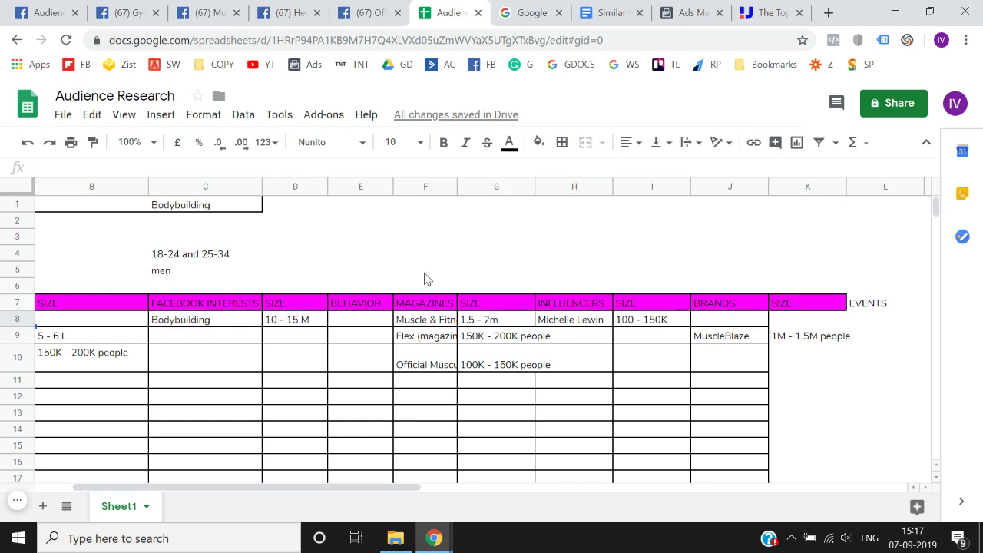
key("Down")
key("Down")
key("Down")
key("Down")
key("Down")
key("Down")
key("Down")
key("Down")
key("Down")
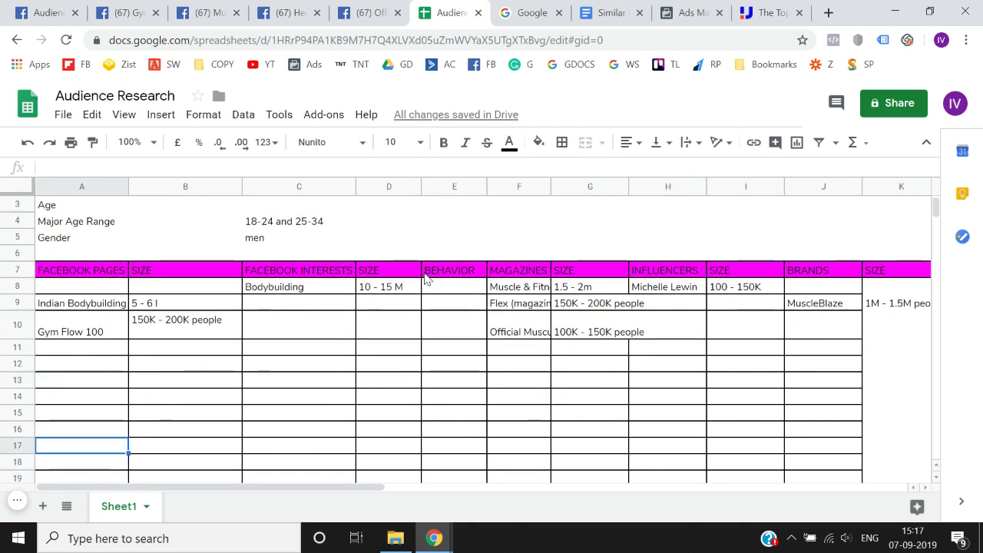
key("Up")
key("Up")
key("Up")
key("Up")
key("Up")
key("Up")
key("Up")
key("Up")
key("Up")
key("Up")
key("Up")
key("Up")
key("Up")
key("Up")
key("Up")
key("Up")
key("Down")
key("Down")
key("Down")
key("Down")
key("Down")
key("Down")
key("Down")
key("Down")
key("Down")
key("Down")
key("Down")
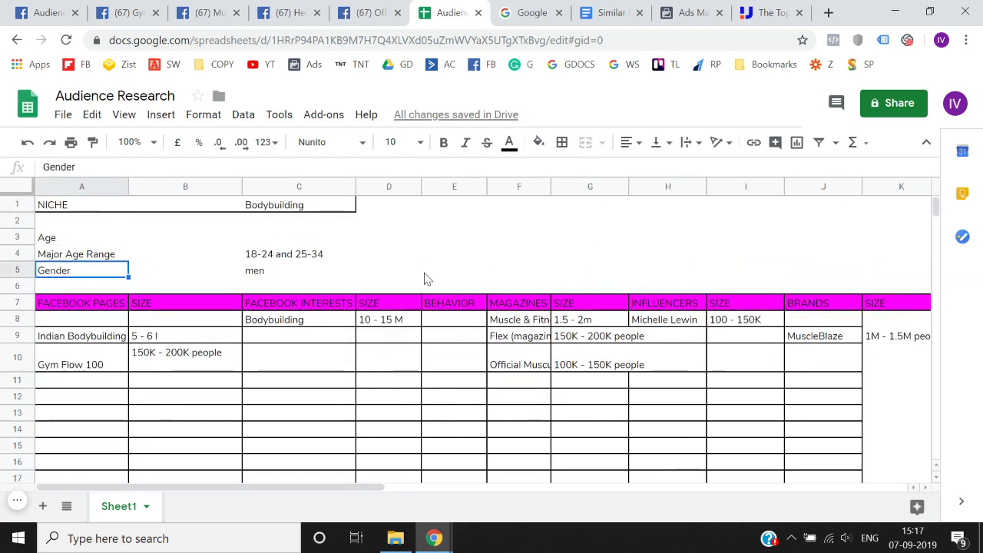
key("Right")
key("Right")
key("Right")
key("Right")
key("Right")
key("Right")
key("Right")
key("Right")
key("Right")
key("Right")
key("Right")
key("Right")
key("Up")
key("Up")
key("Up")
key("Up")
key("Up")
key("Up")
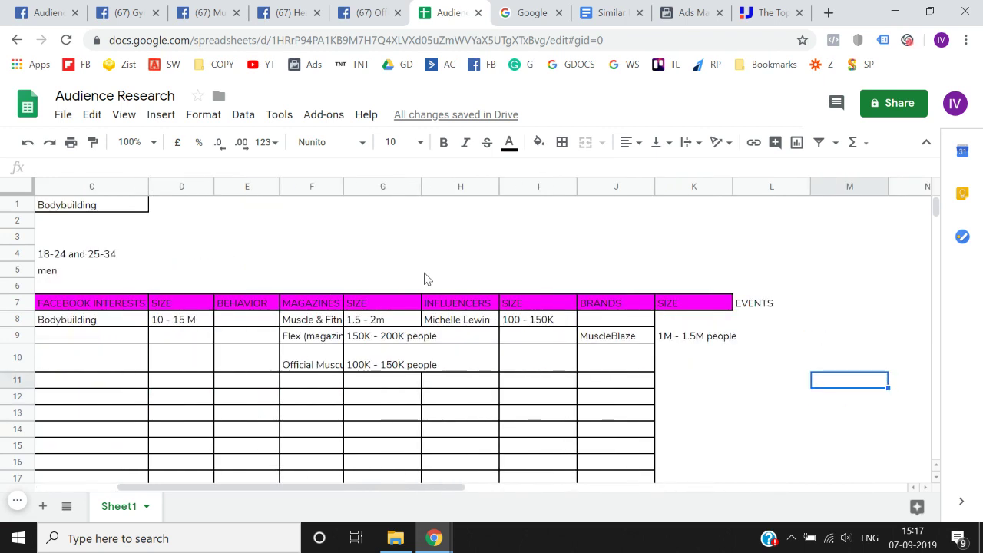
key("Left")
key("Left")
key("Left")
key("Left")
key("Down")
key("Left")
key("Left")
key("Left")
key("Left")
key("Left")
key("Left")
key("Left")
key("Left")
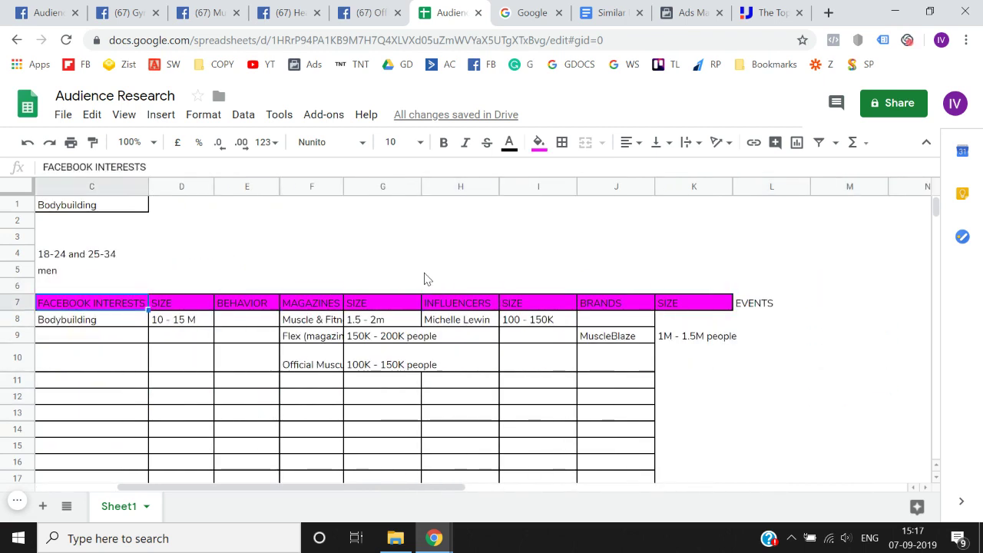
Examine the audience table from the FACEBOOK PAGES heading across to EVENTS, including the entries recorded in the rows beneath
key("Down")
key("Up")
key("shift+Right")
key("shift+Right")
key("shift+Right")
key("shift+Right")
key("shift+Right")
key("shift+Right")
key("shift+Right")
key("shift+Right")
key("shift+Right")
key("shift+Right")
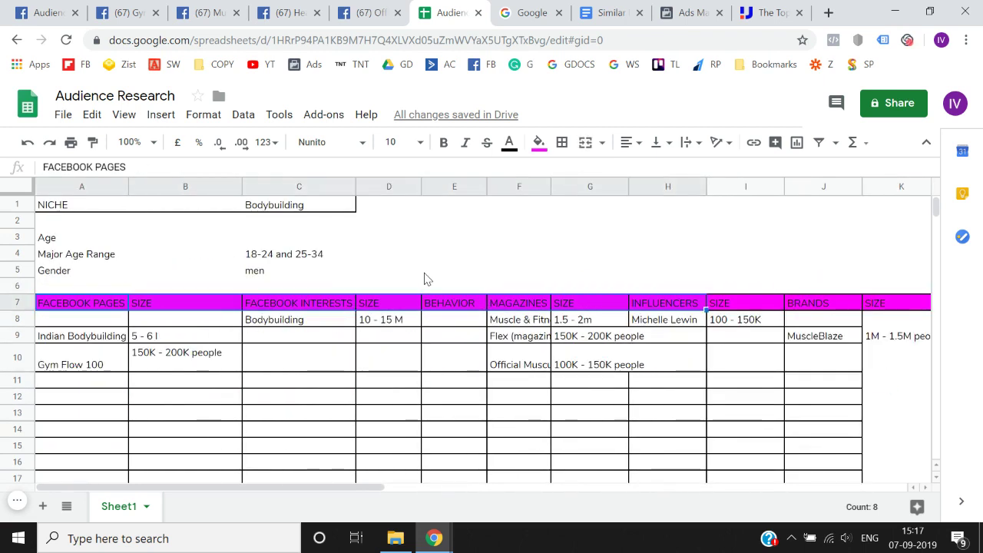
key("shift+Right")
key("shift+Down")
key("shift+Down")
key("shift+Down")
key("shift+Down")
key("shift+Down")
key("shift+Down")
key("shift+Down")
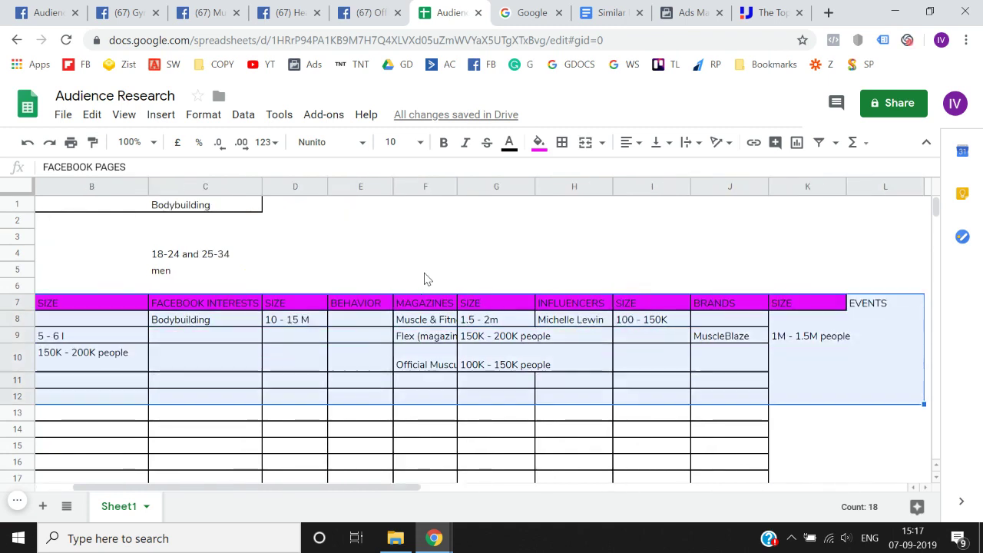
key("Down")
key("shift+Right")
key("shift+Right")
key("shift+Right")
key("shift+Right")
key("shift+Right")
key("shift+Right")
key("shift+Right")
key("shift+Right")
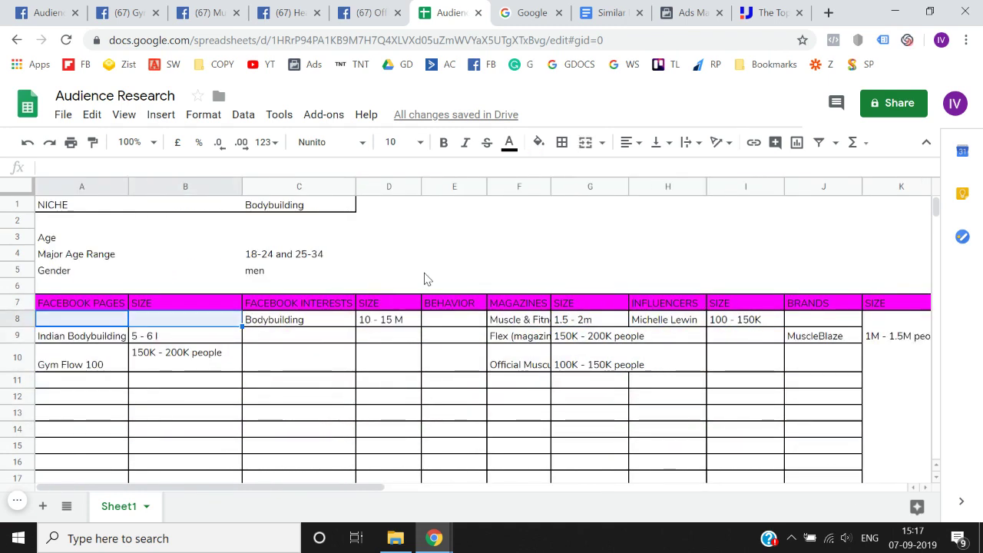
key("shift+Right")
key("shift+Right")
key("shift+Down")
key("shift+Right")
key("shift+Down")
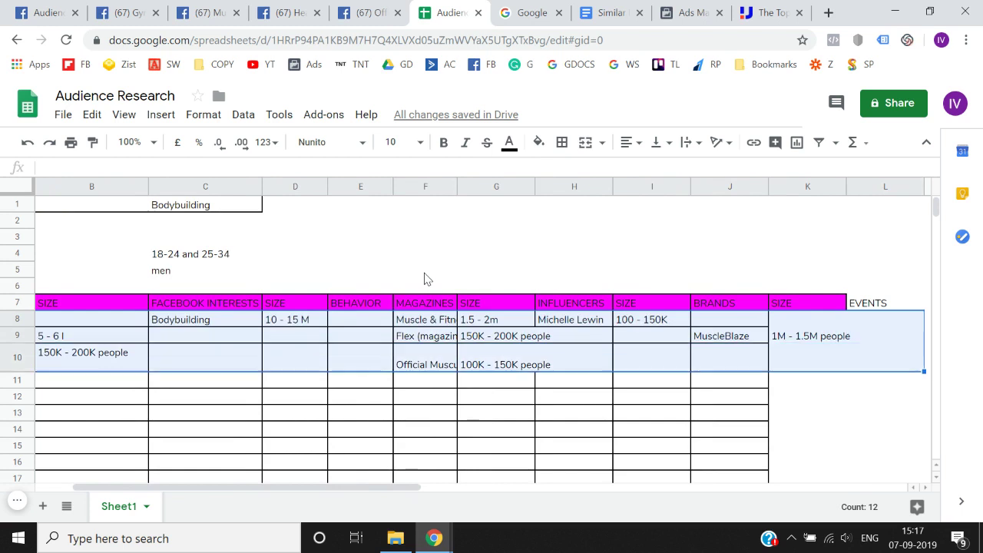
key("shift+Down")
key("shift+Down")
key("shift+Down")
key("shift+Down")
key("shift+Down")
Go over the interest, magazine and influencer entries in row 8 together with their audience sizes
key("Left")
key("shift+Right")
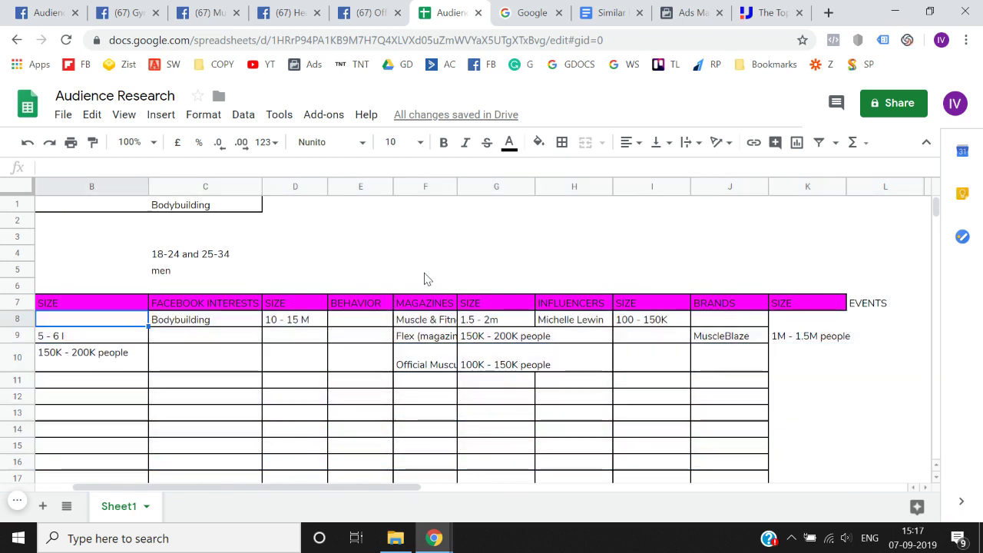
key("shift+Right")
key("shift+Right")
key("shift+Right")
key("shift+Right")
key("shift+Right")
key("shift+Right")
key("shift+Right")
key("shift+Right")
key("shift+Right")
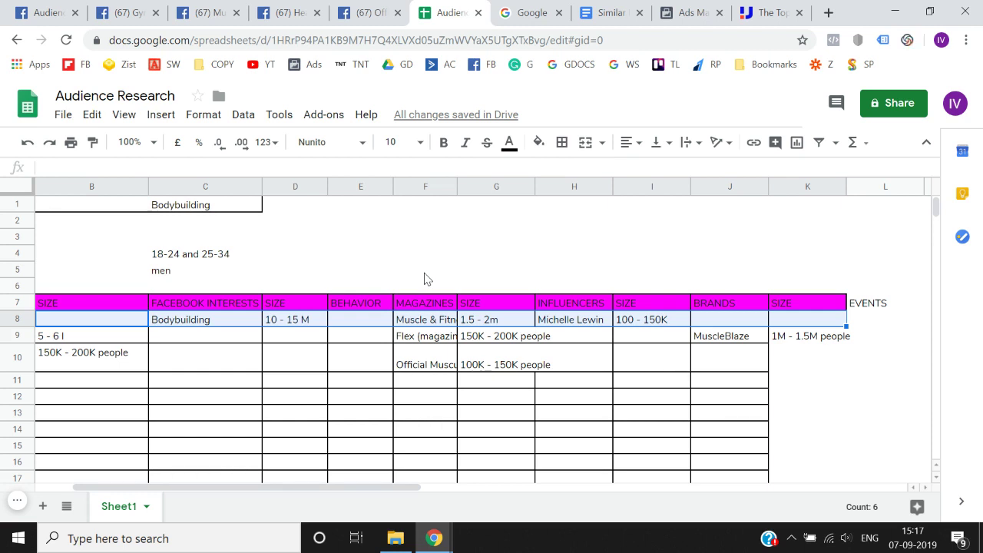
key("Up")
key("Up")
key("Up")
key("Up")
key("Up")
key("Up")
key("Up")
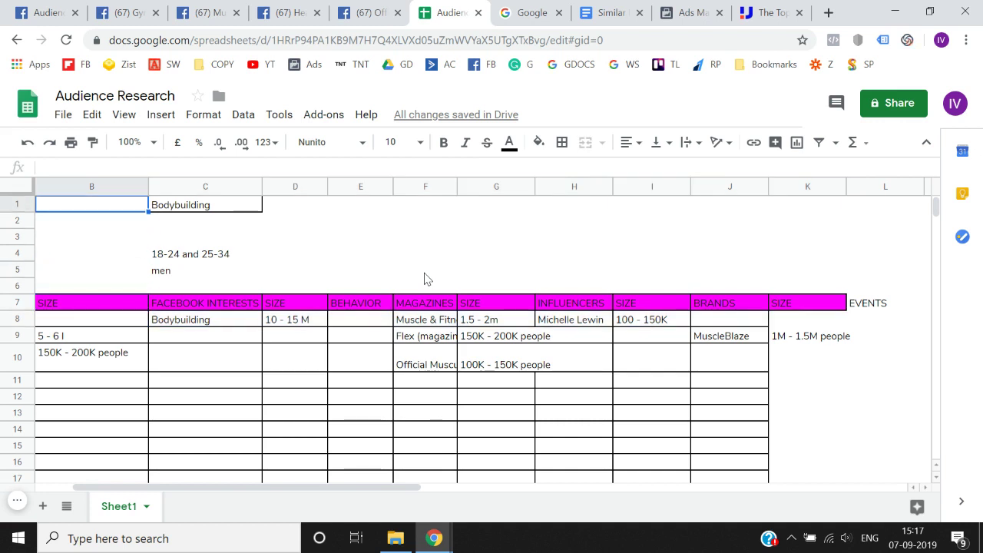